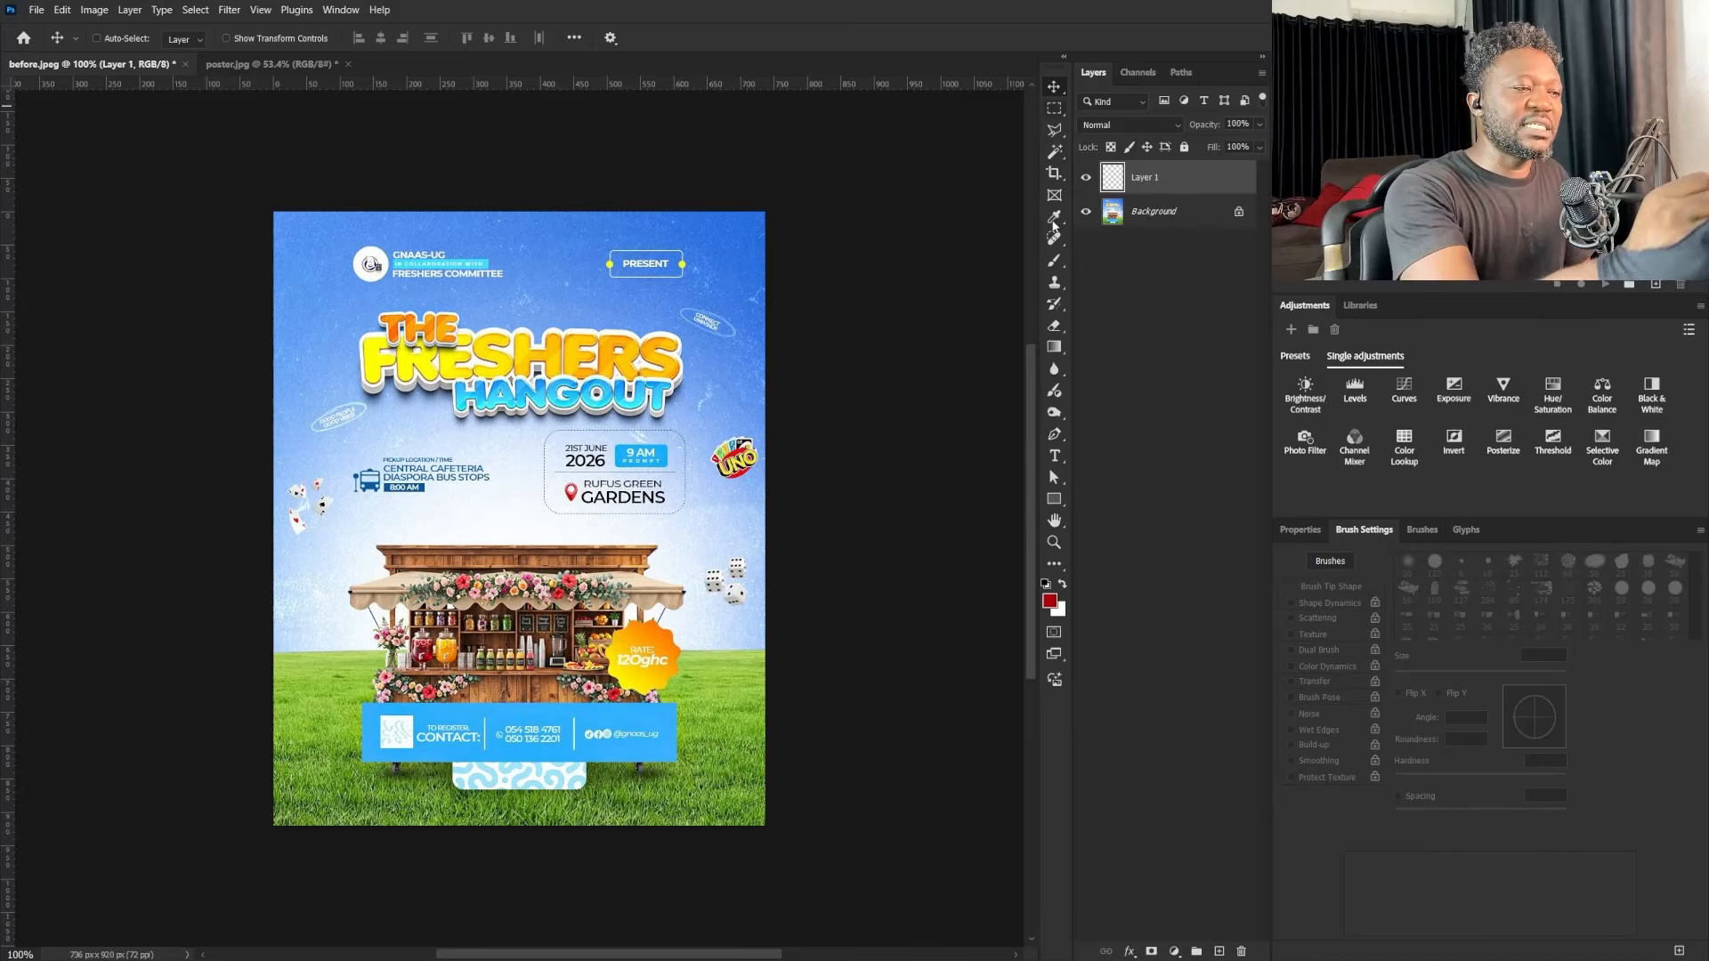
Step: Mark the oval badge, date and venue box, dice and playing cards in red on a new layer, and hide both annotation layers
key(b)
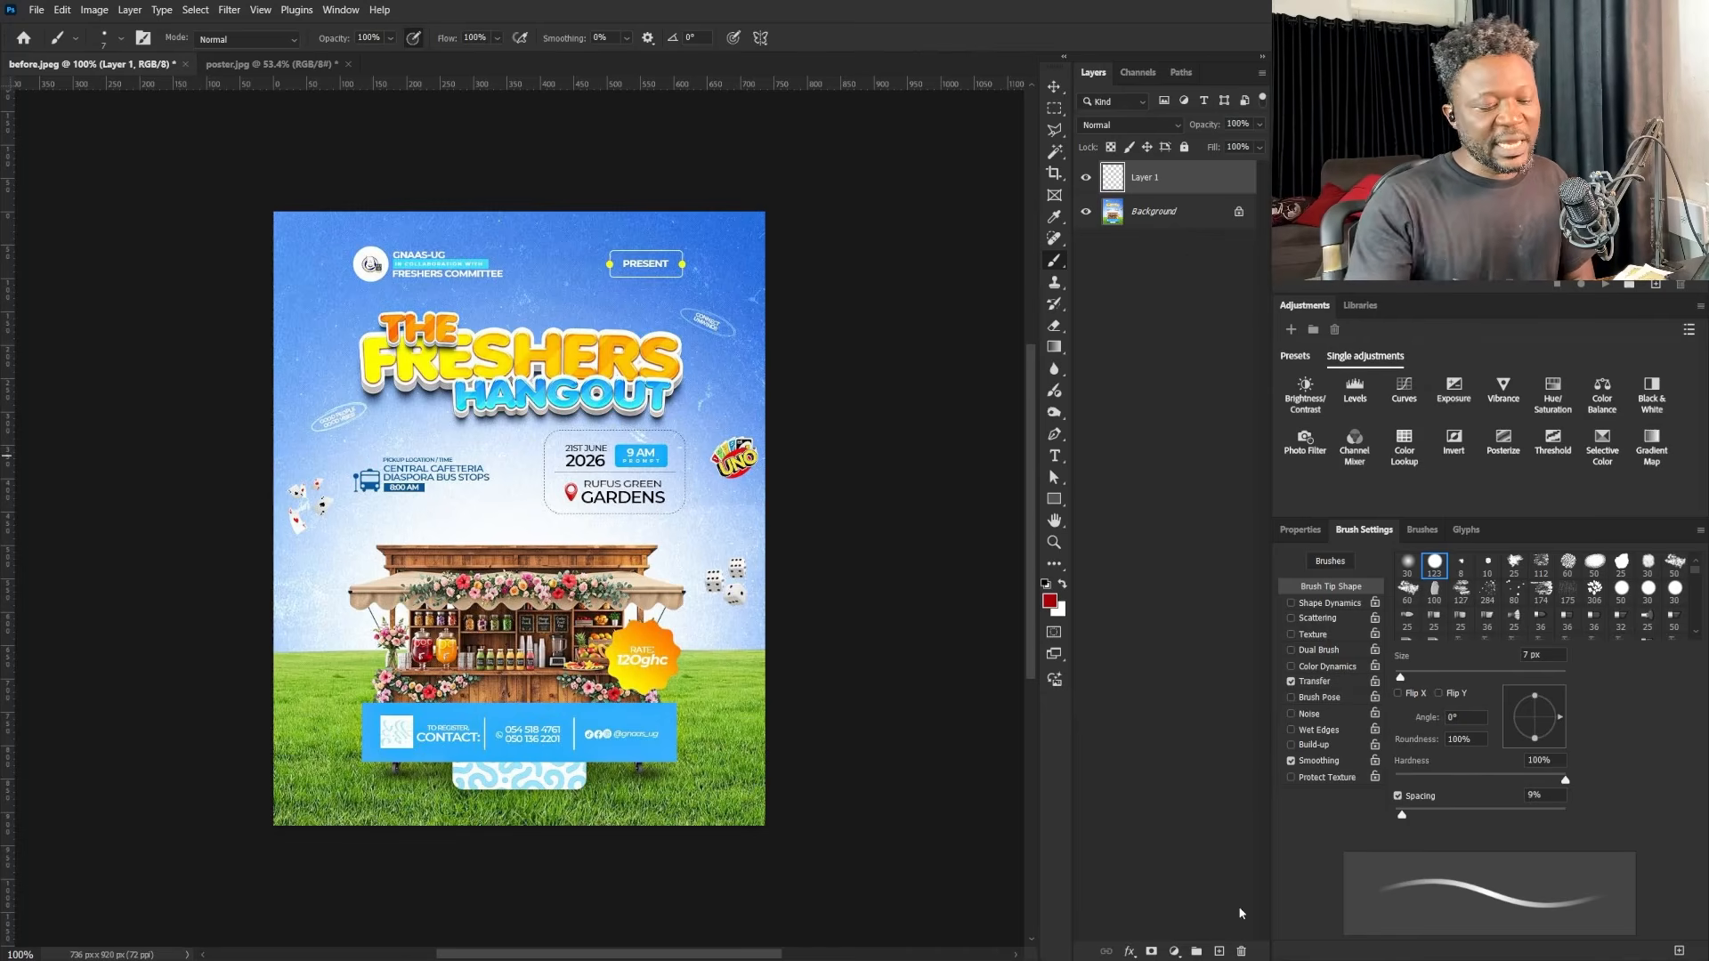
click(1219, 951)
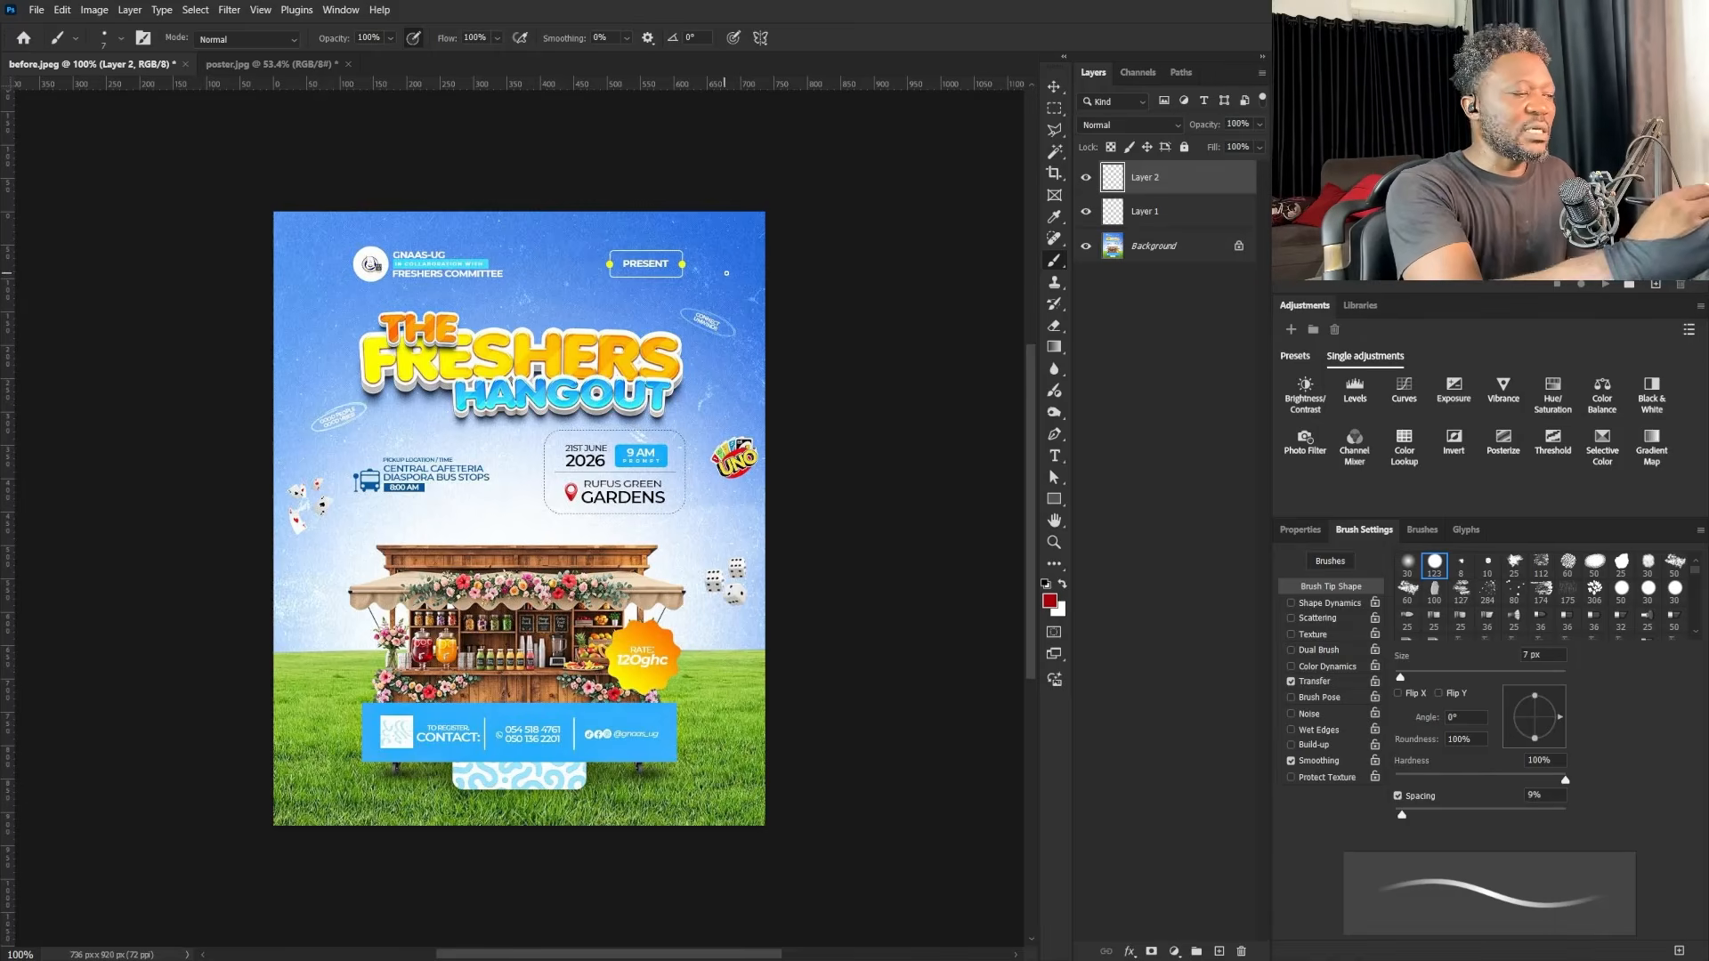
drag(727, 267, 718, 307)
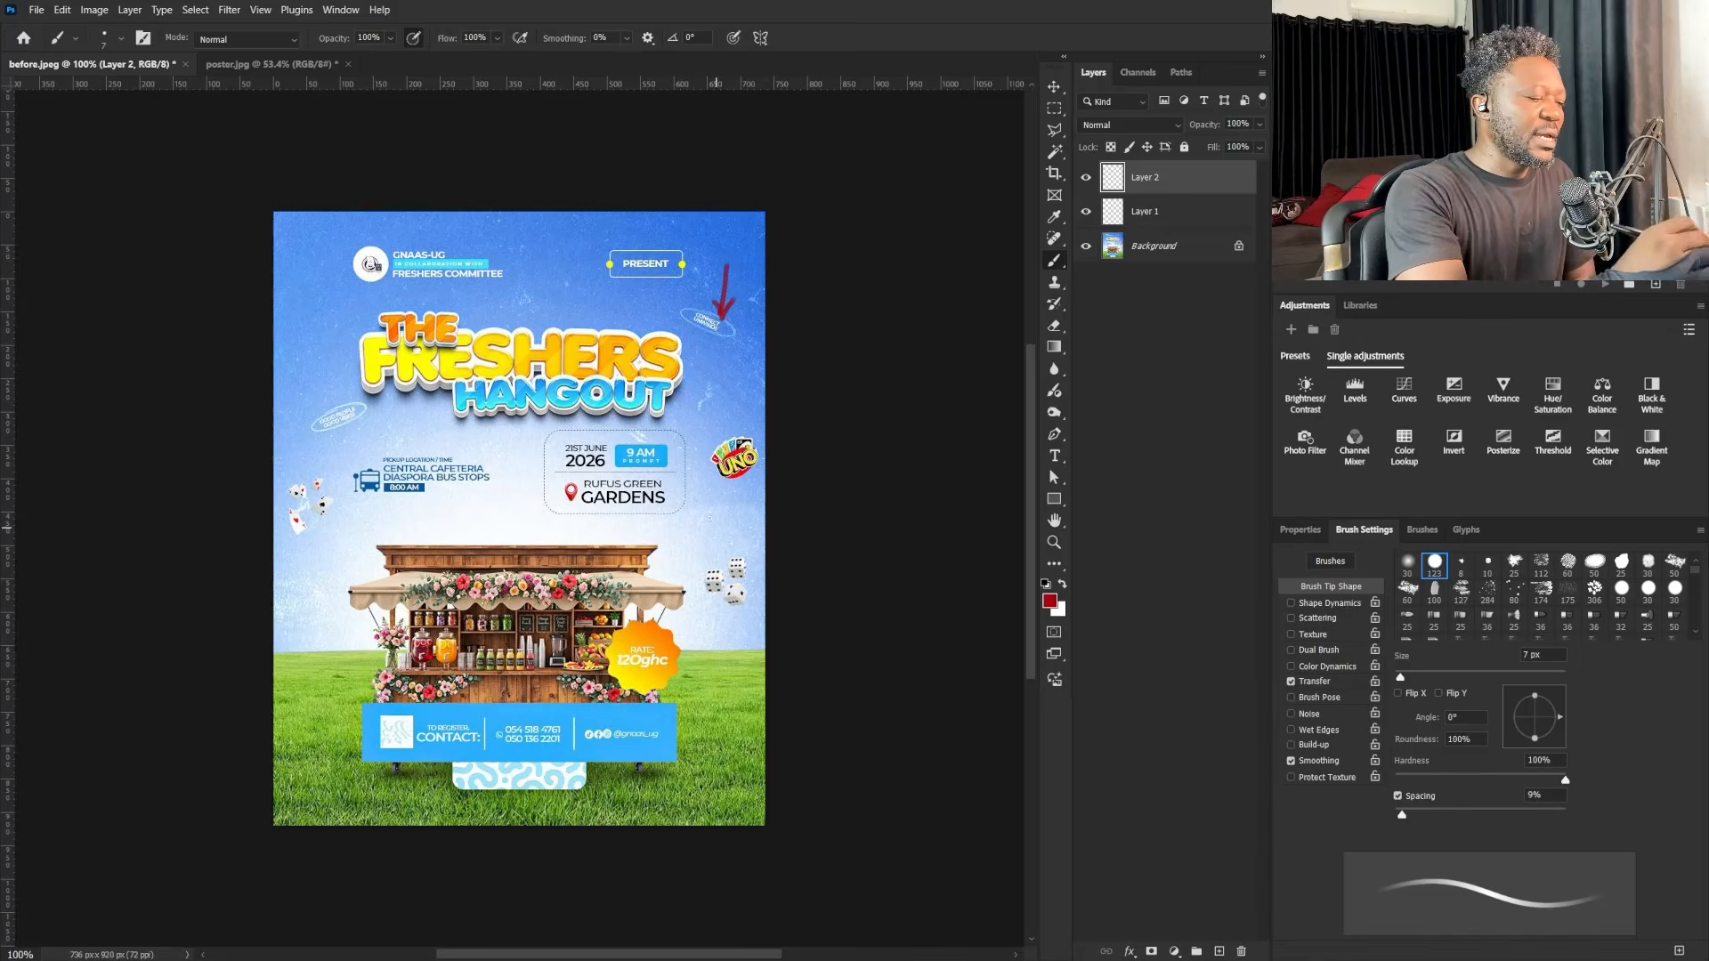
mouse_move(520, 426)
mouse_down()
mouse_move(554, 521)
mouse_move(540, 522)
mouse_move(708, 500)
mouse_move(502, 483)
mouse_move(522, 472)
mouse_move(494, 445)
mouse_move(517, 489)
mouse_move(449, 514)
mouse_move(519, 518)
mouse_up()
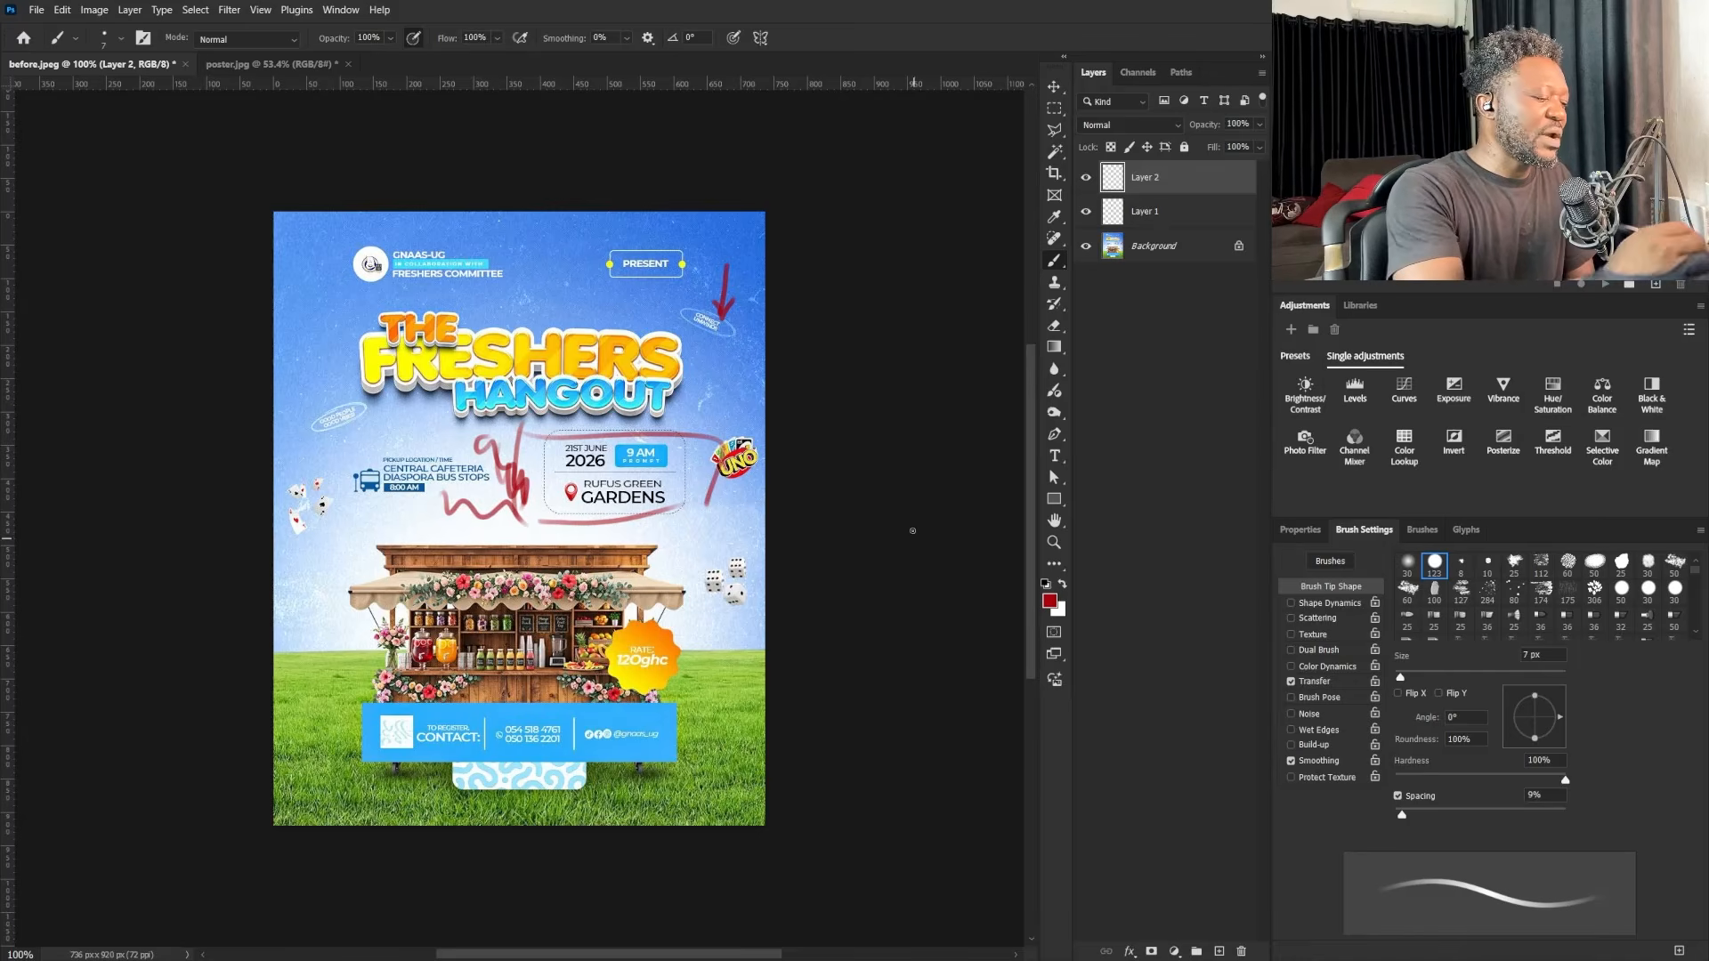
mouse_move(693, 575)
mouse_down()
mouse_move(752, 538)
mouse_move(747, 603)
mouse_move(722, 611)
mouse_move(710, 594)
mouse_move(722, 618)
mouse_move(732, 577)
mouse_move(699, 535)
mouse_move(720, 546)
mouse_move(703, 571)
mouse_move(695, 556)
mouse_move(750, 535)
mouse_move(730, 620)
mouse_move(746, 578)
mouse_move(693, 565)
mouse_up()
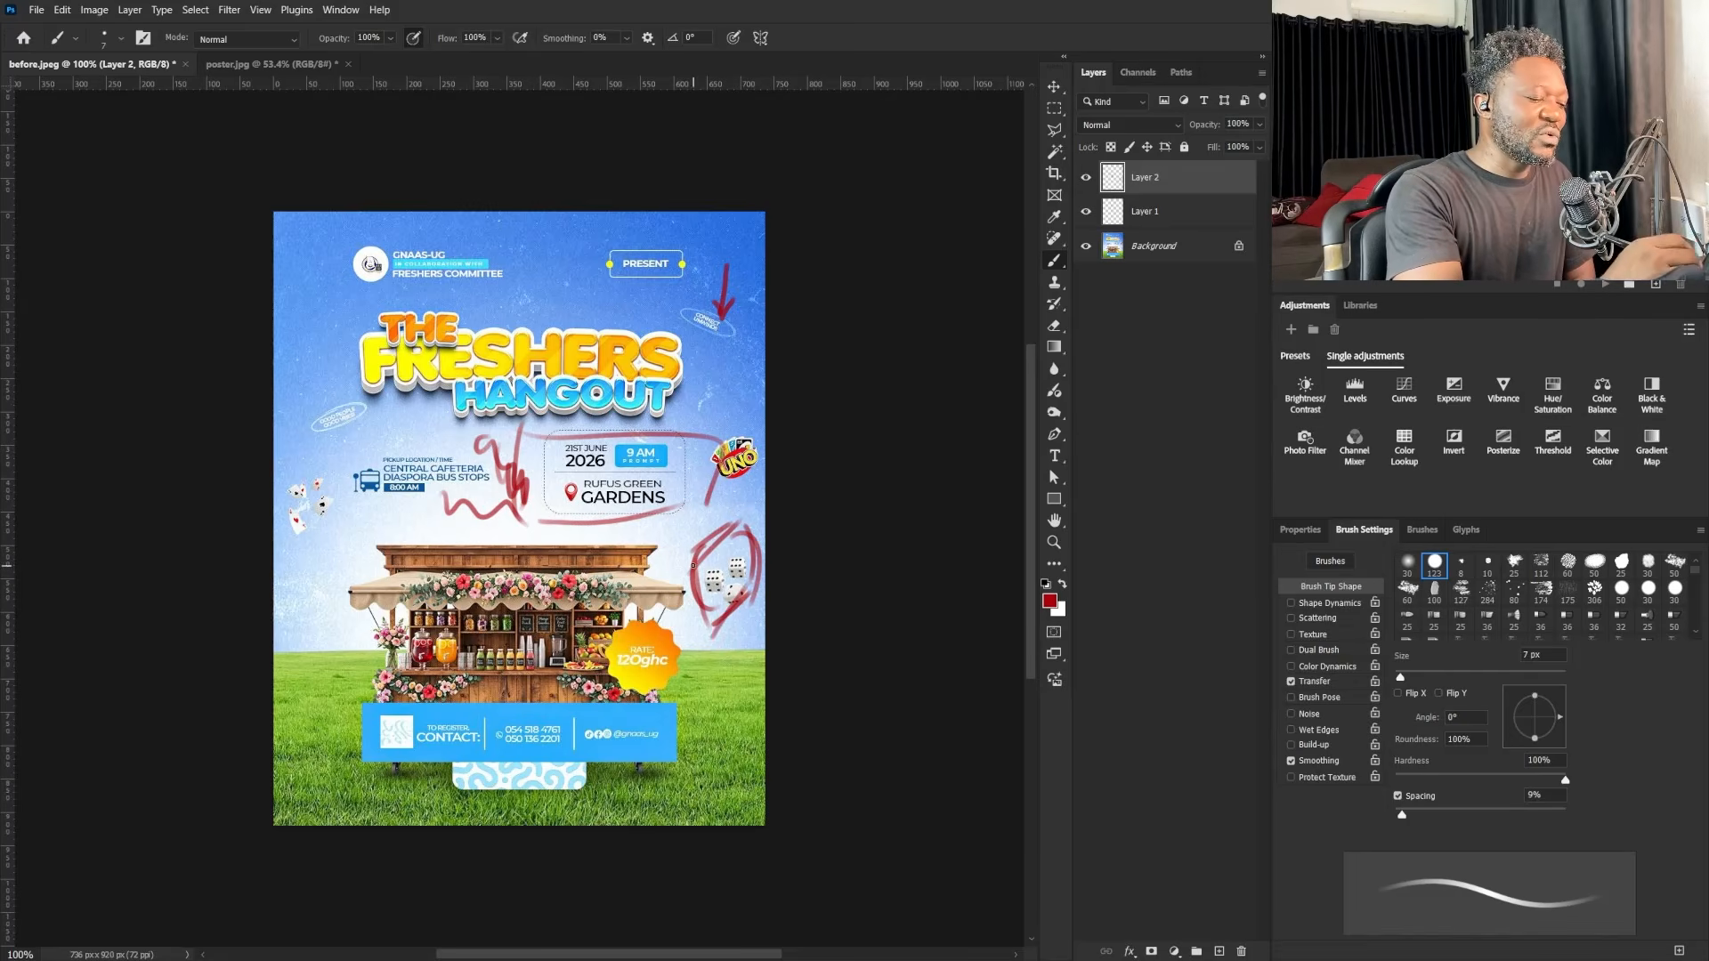
drag(300, 558, 315, 524)
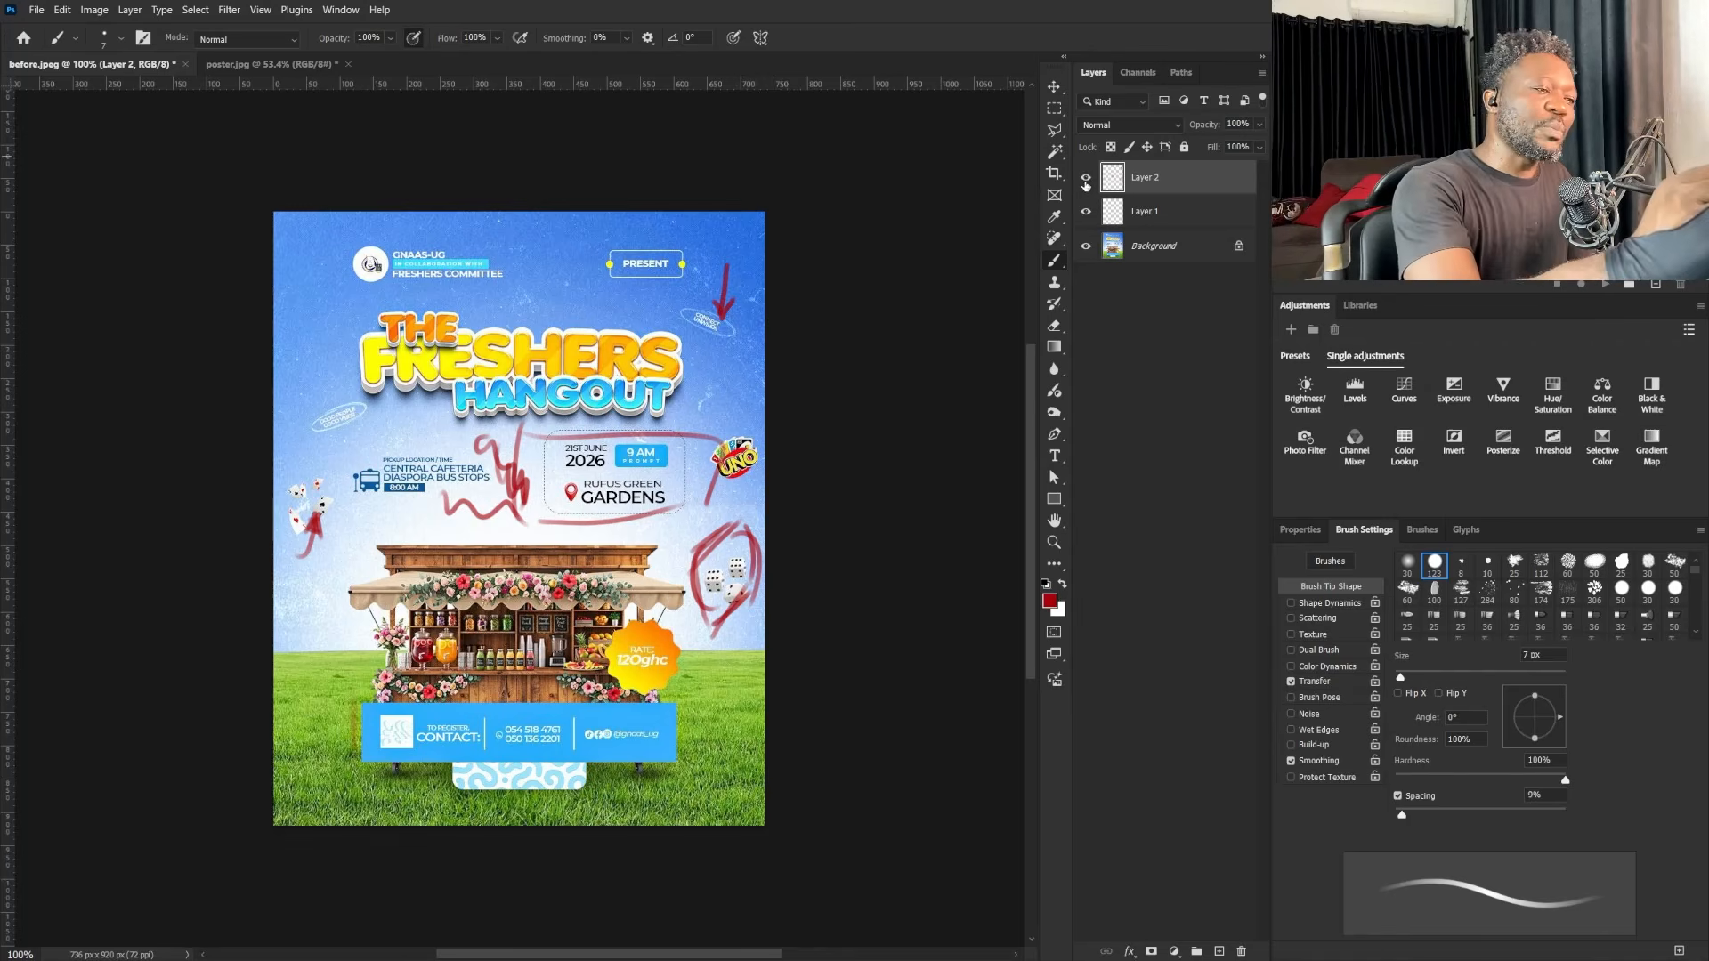
drag(1086, 177, 1086, 211)
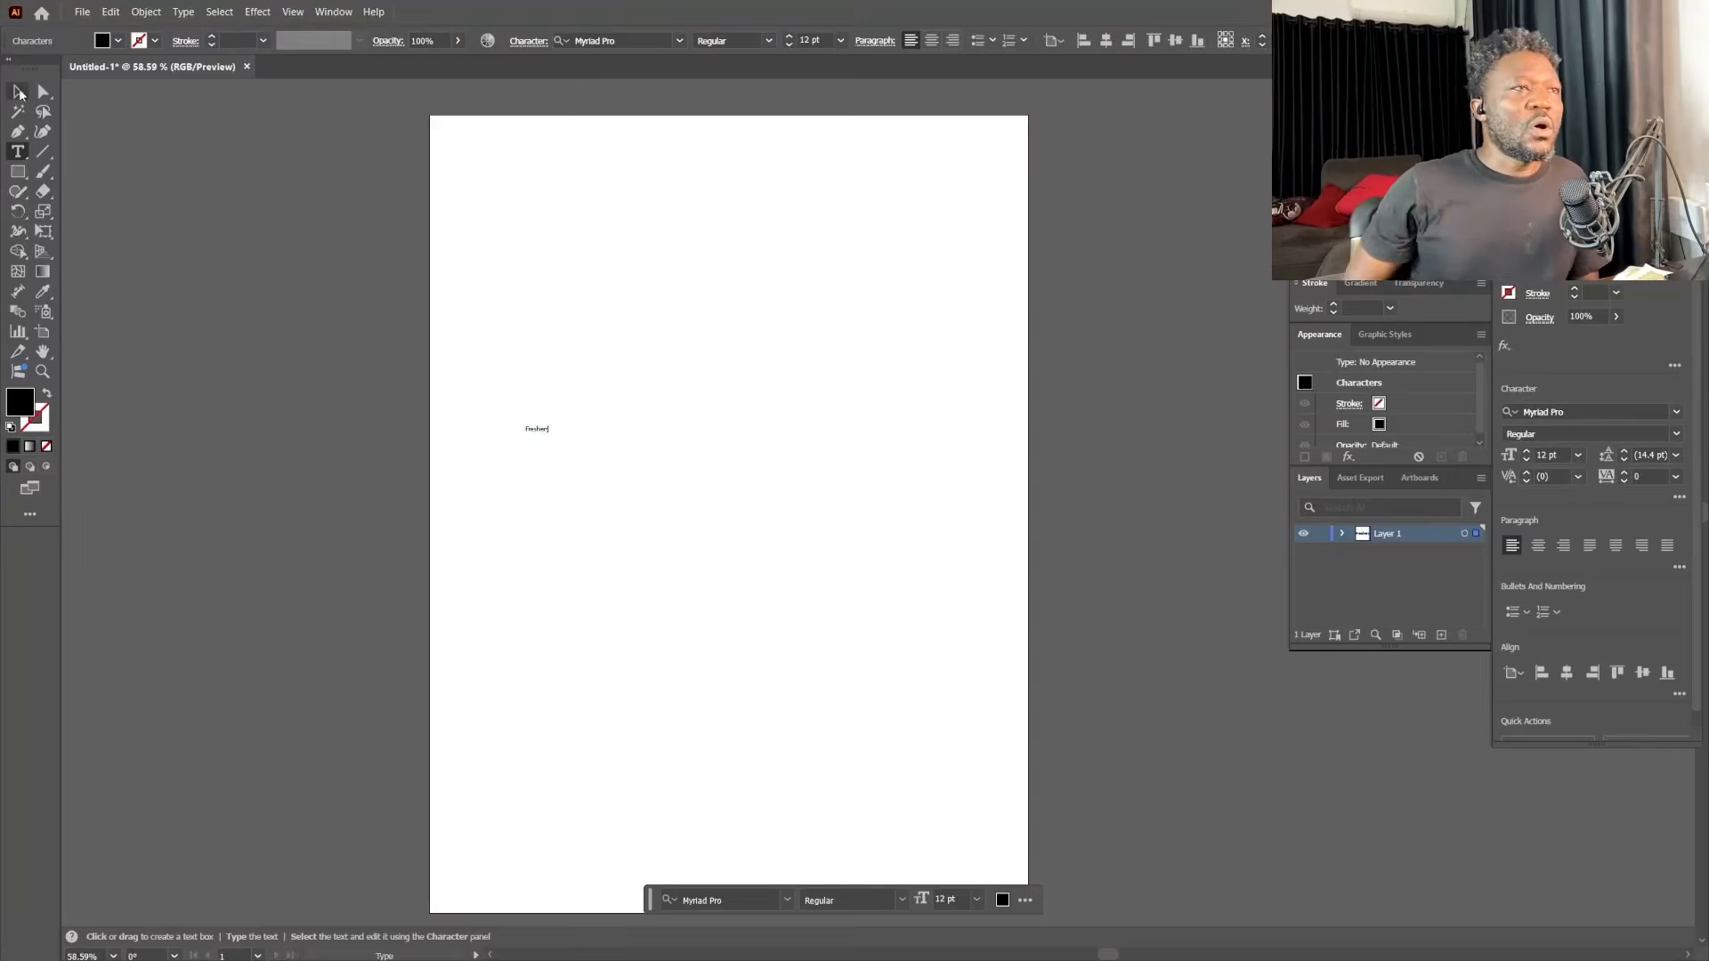
Step: Switch to Illustrator, enlarge and reposition the Freshers text at about 190 pt, and set its font to Miland
drag(551, 436, 891, 544)
drag(755, 465, 767, 356)
click(679, 41)
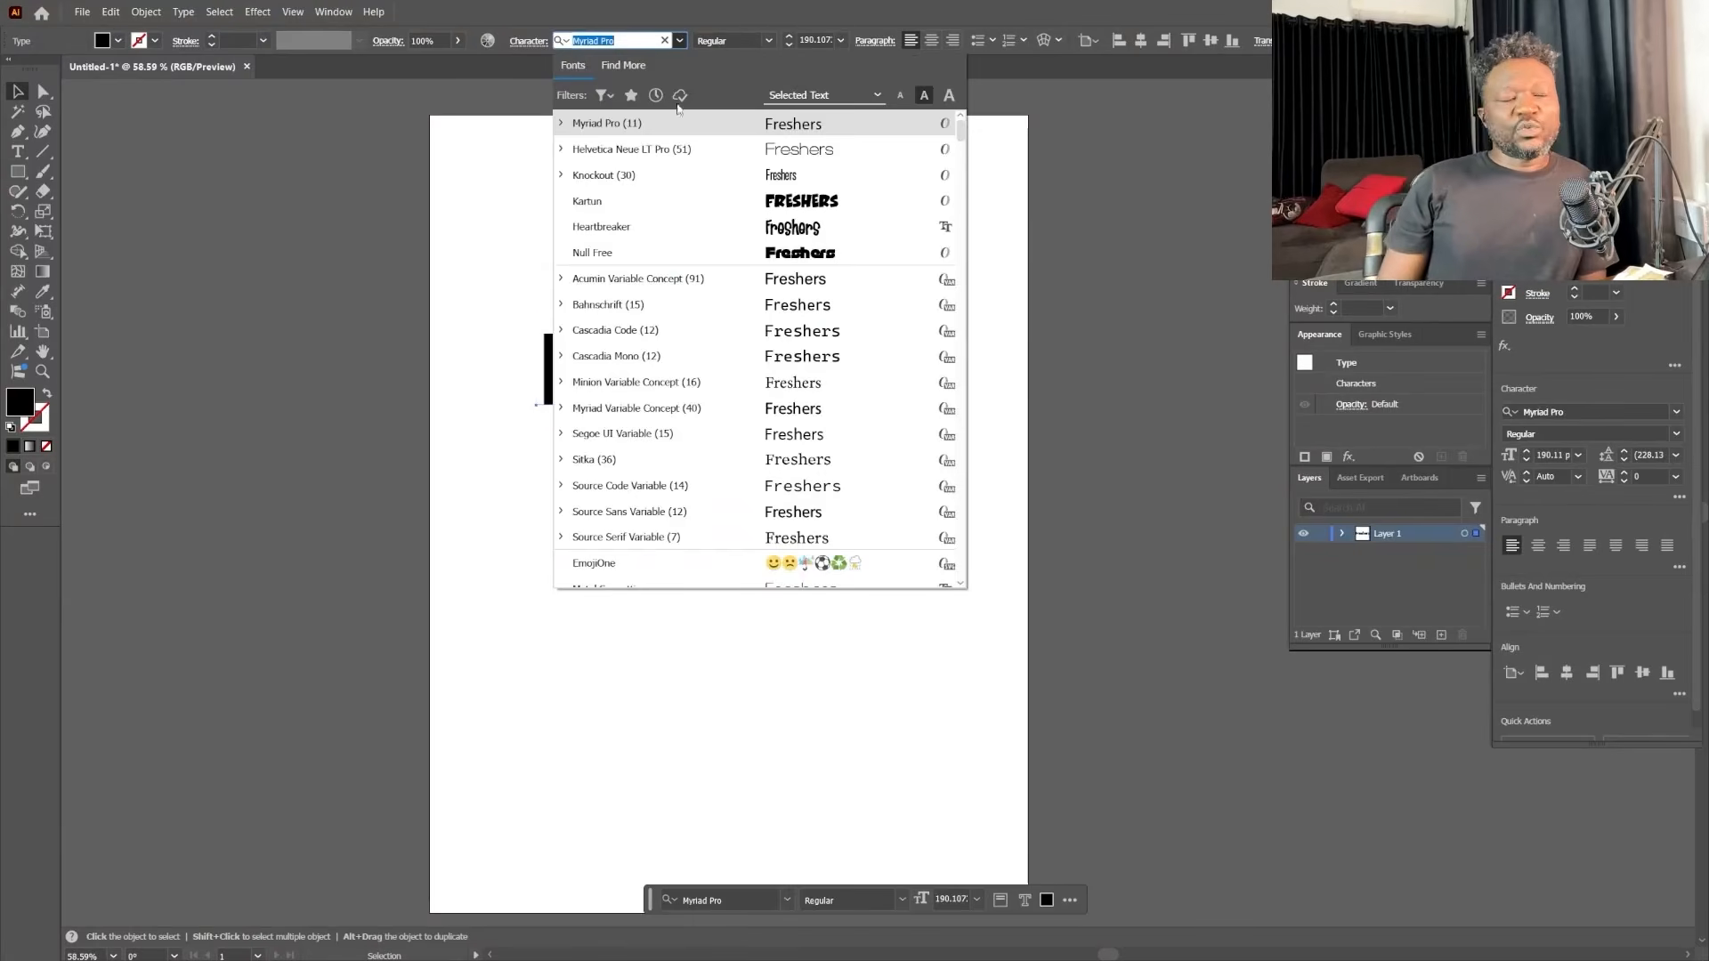
scroll(771, 256, down, 10)
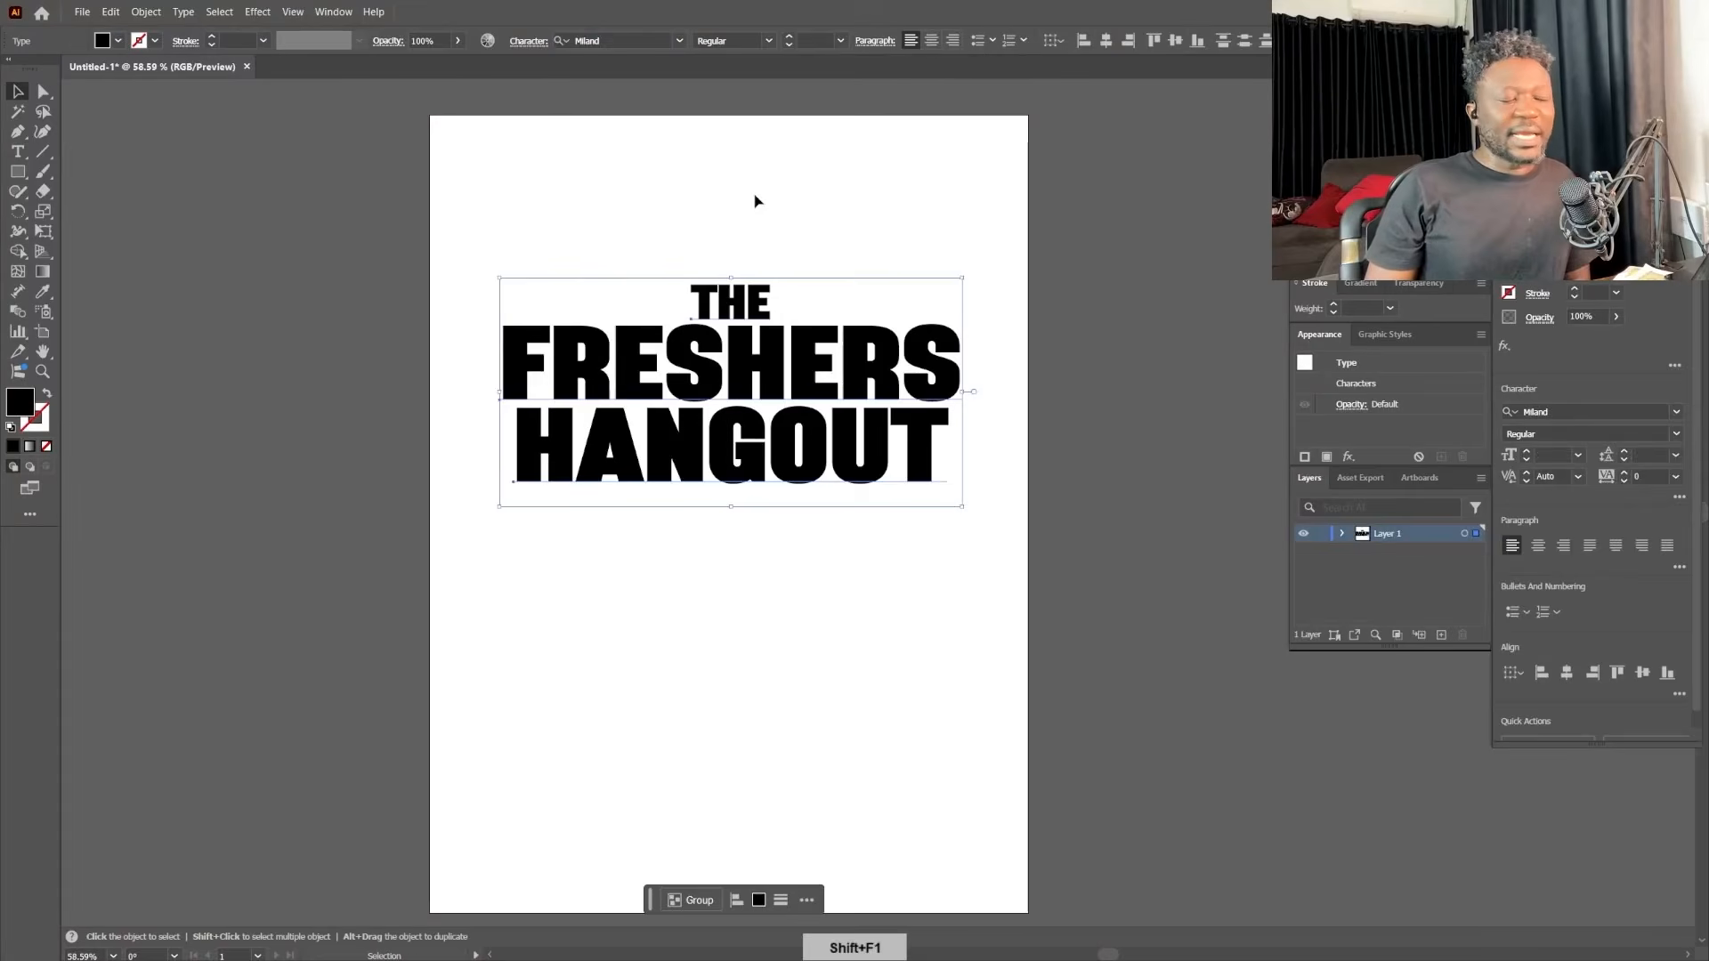
Step: Duplicate the three-line title THE FRESHERS HANGOUT beside the artboard as a spare copy
drag(919, 498, 922, 500)
drag(583, 365, 1146, 377)
drag(484, 233, 813, 504)
Step: Try to distribute the three title lines evenly in the vertical direction
click(771, 259)
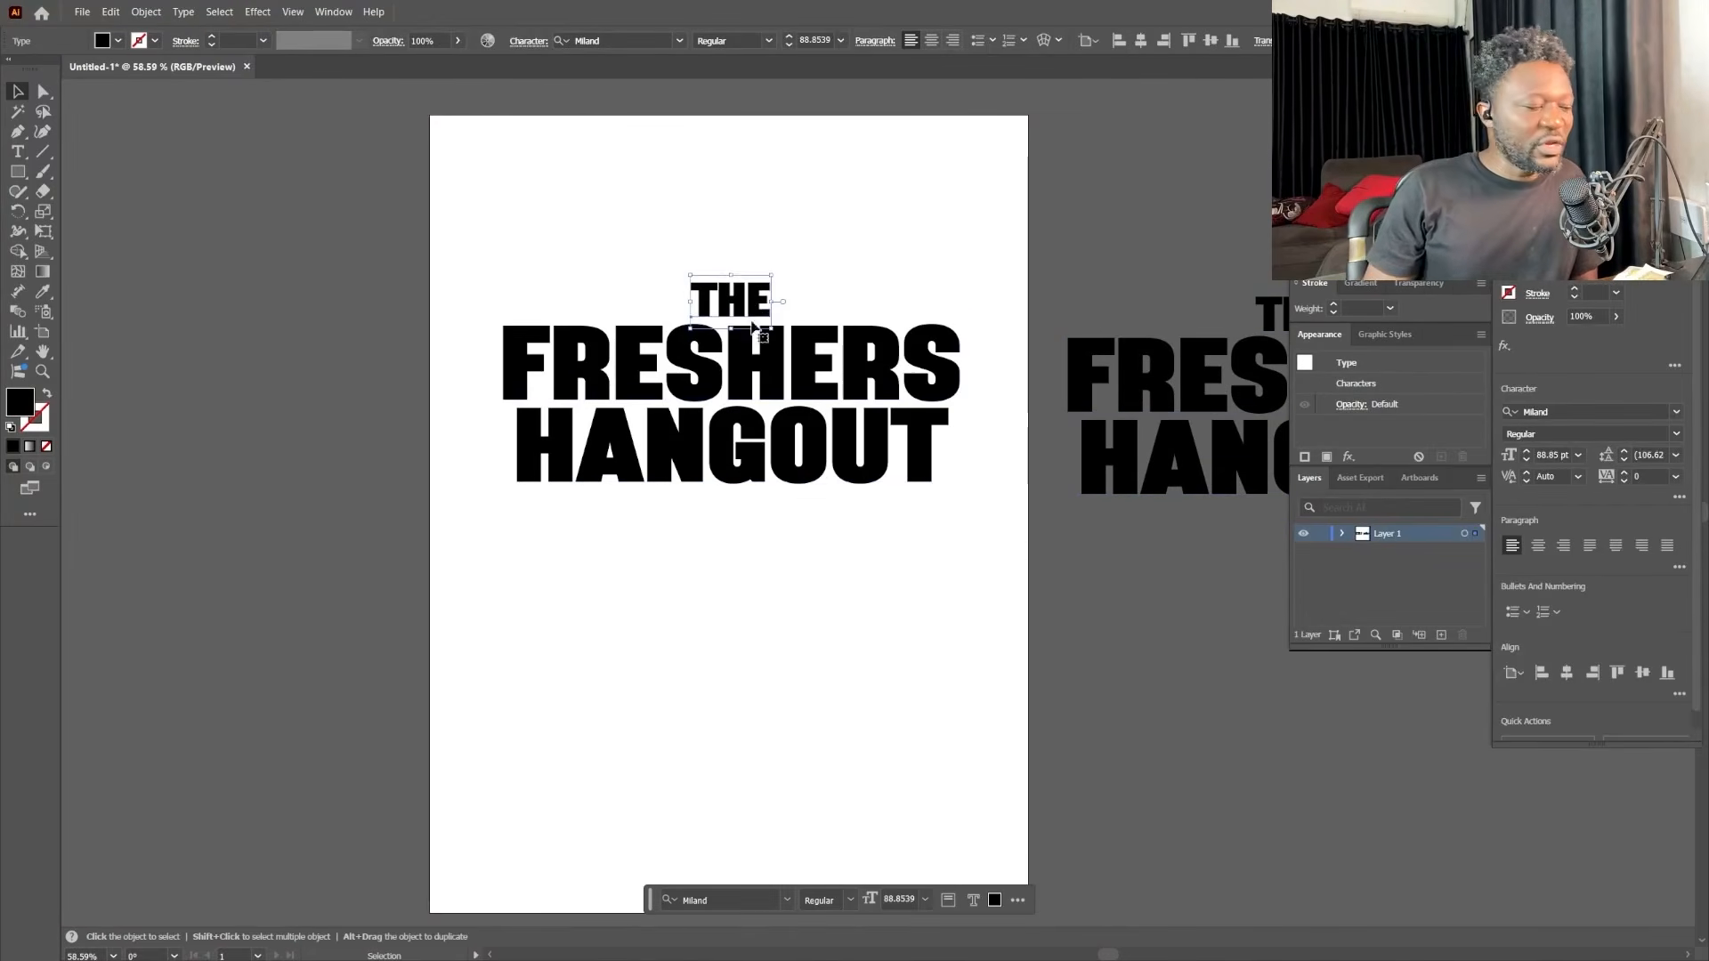
click(754, 363)
drag(459, 240, 981, 557)
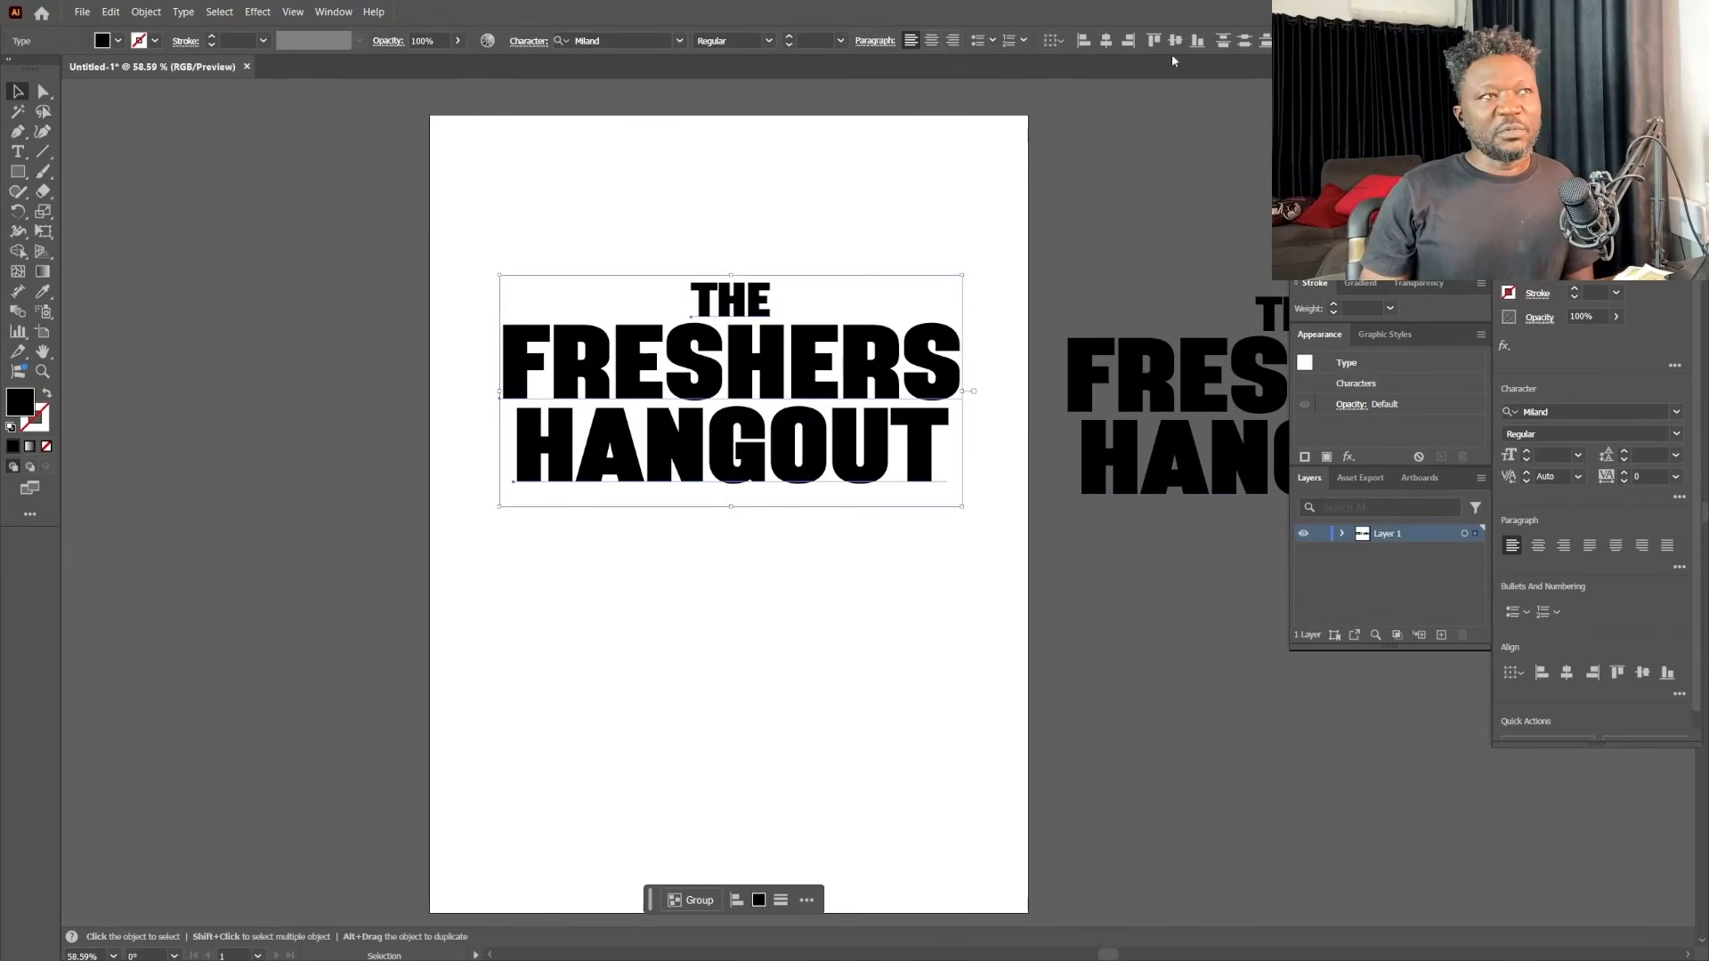
click(1251, 43)
key(ctrl+z)
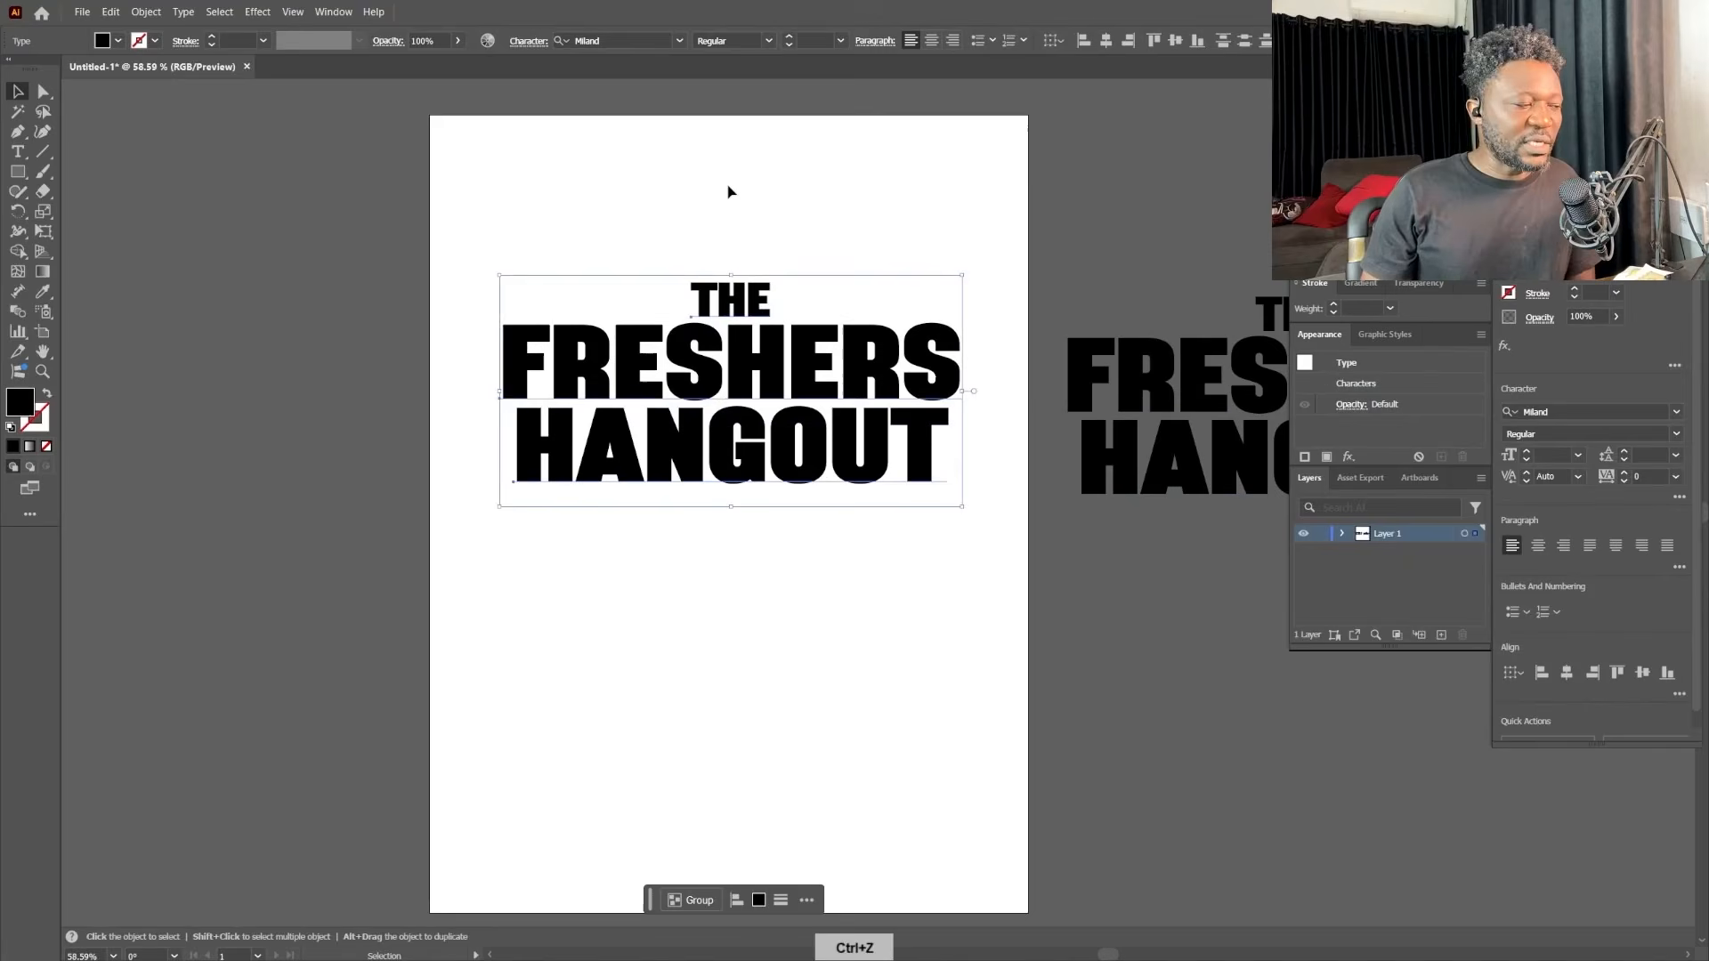
Step: Convert the three title lines on the artboard to outlines and group them with a light blue fill
click(183, 11)
click(326, 295)
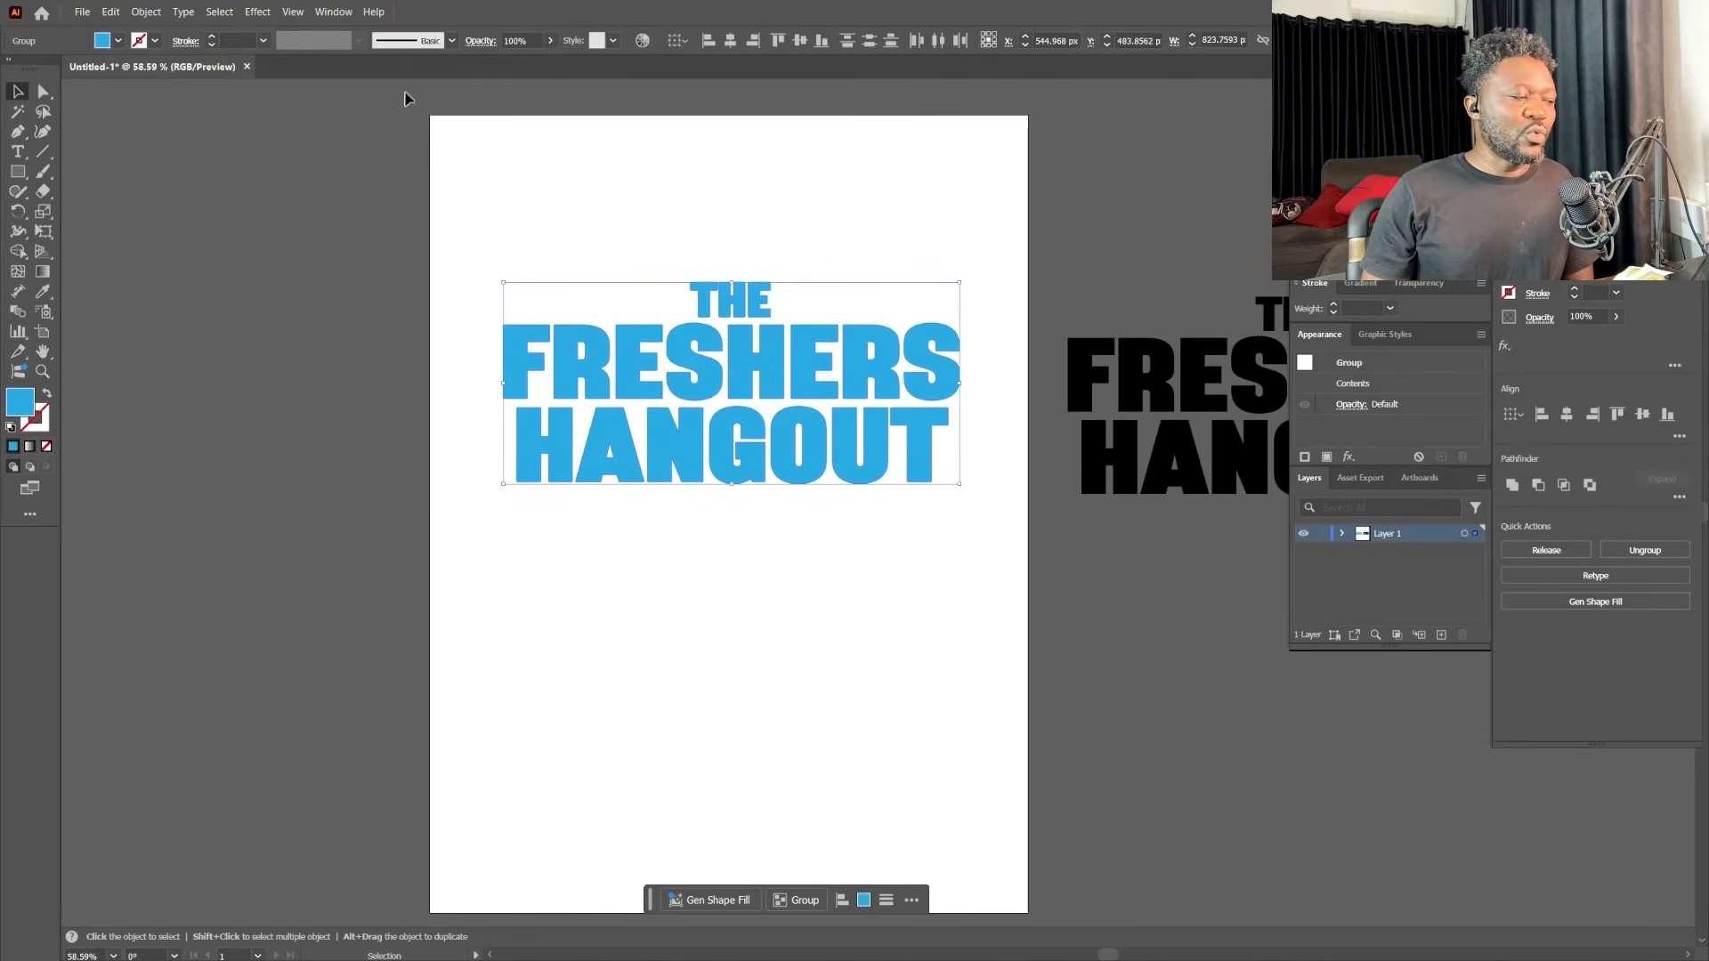
Step: Apply an envelope warp to the title using the horizontal Arc style with a 12% bend
click(146, 12)
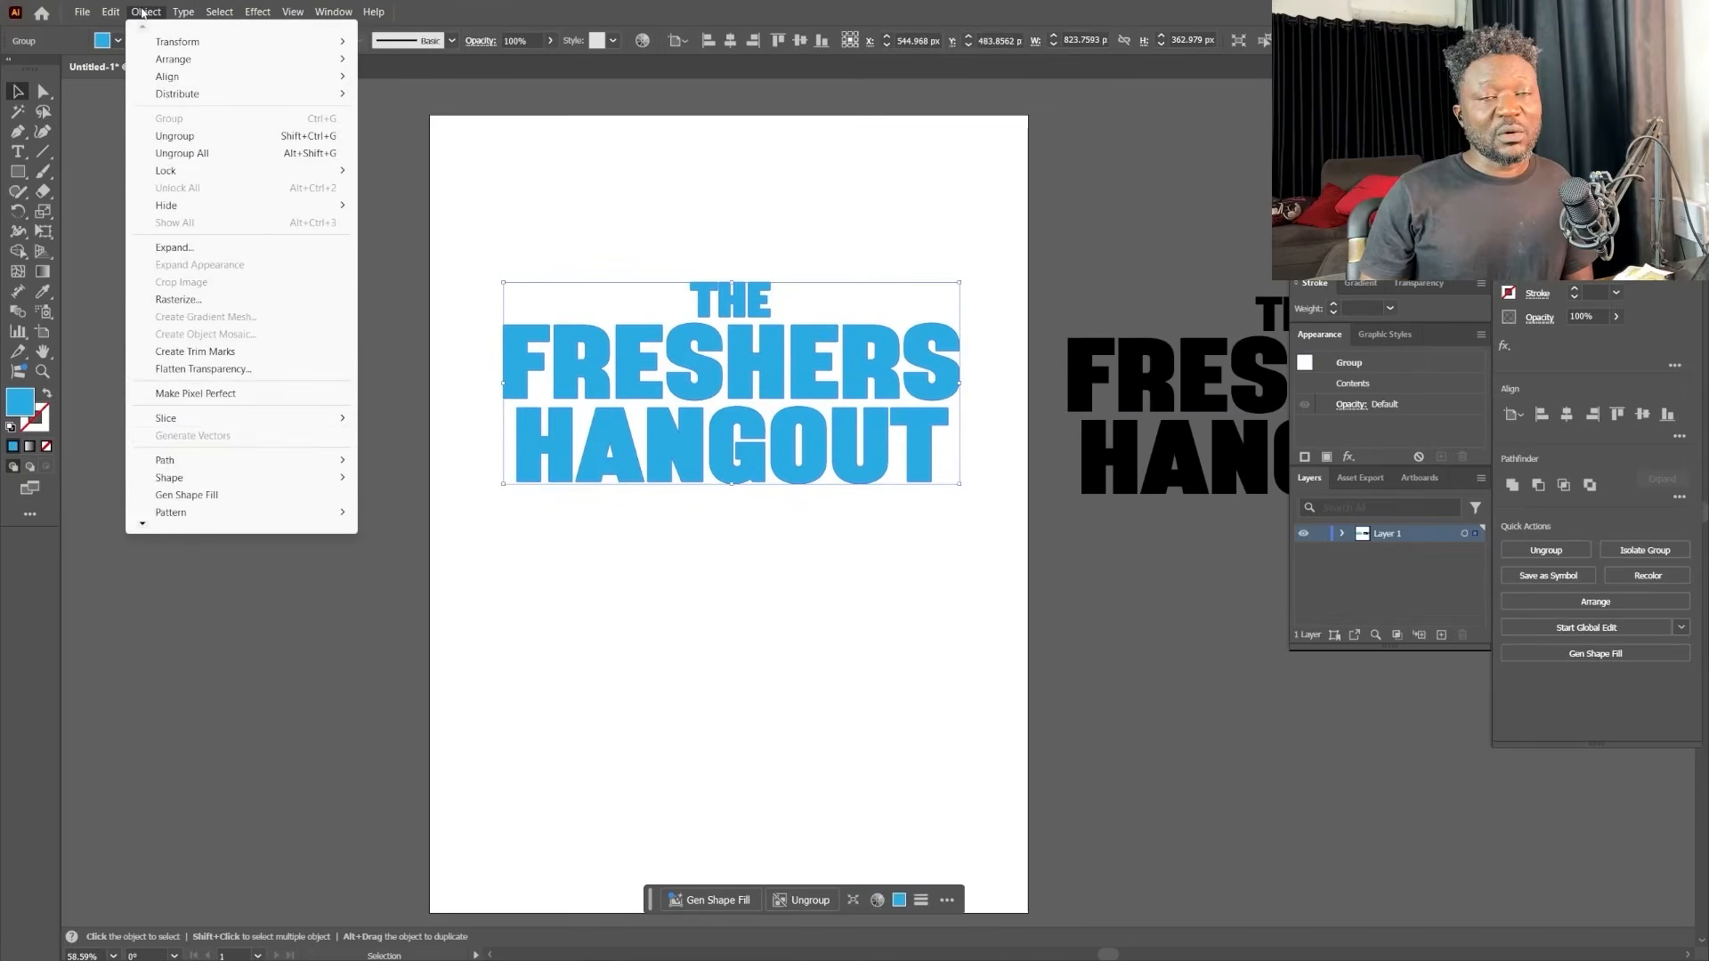
mouse_move(145, 524)
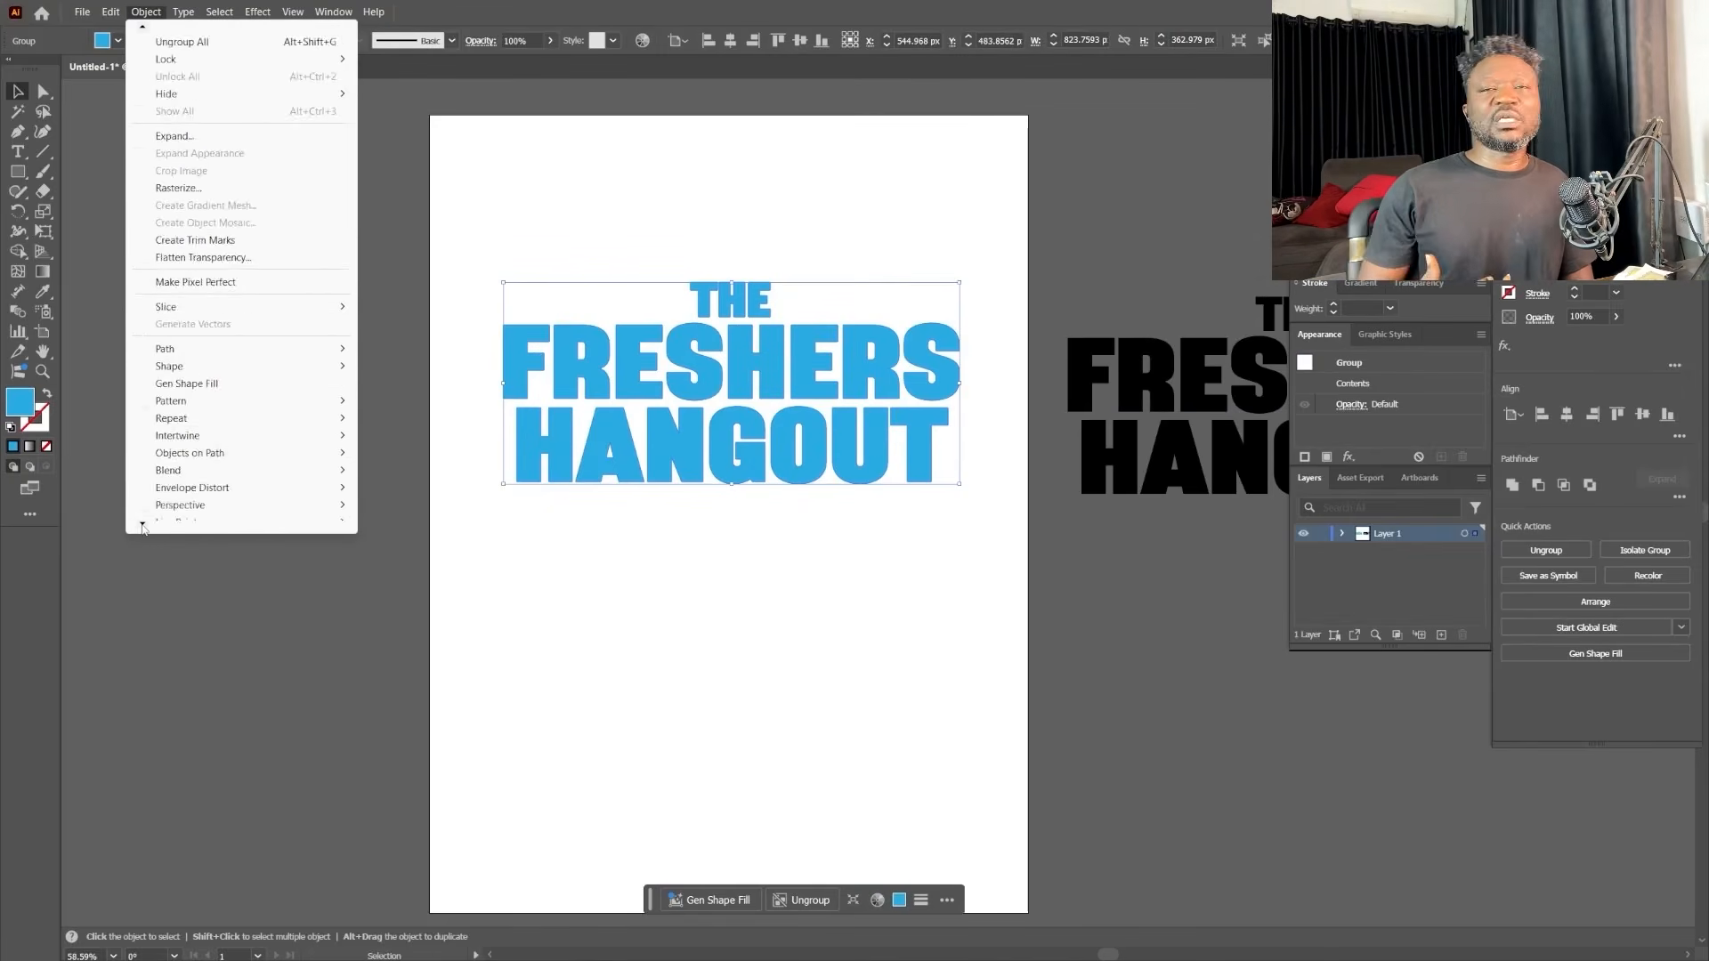
mouse_move(205, 342)
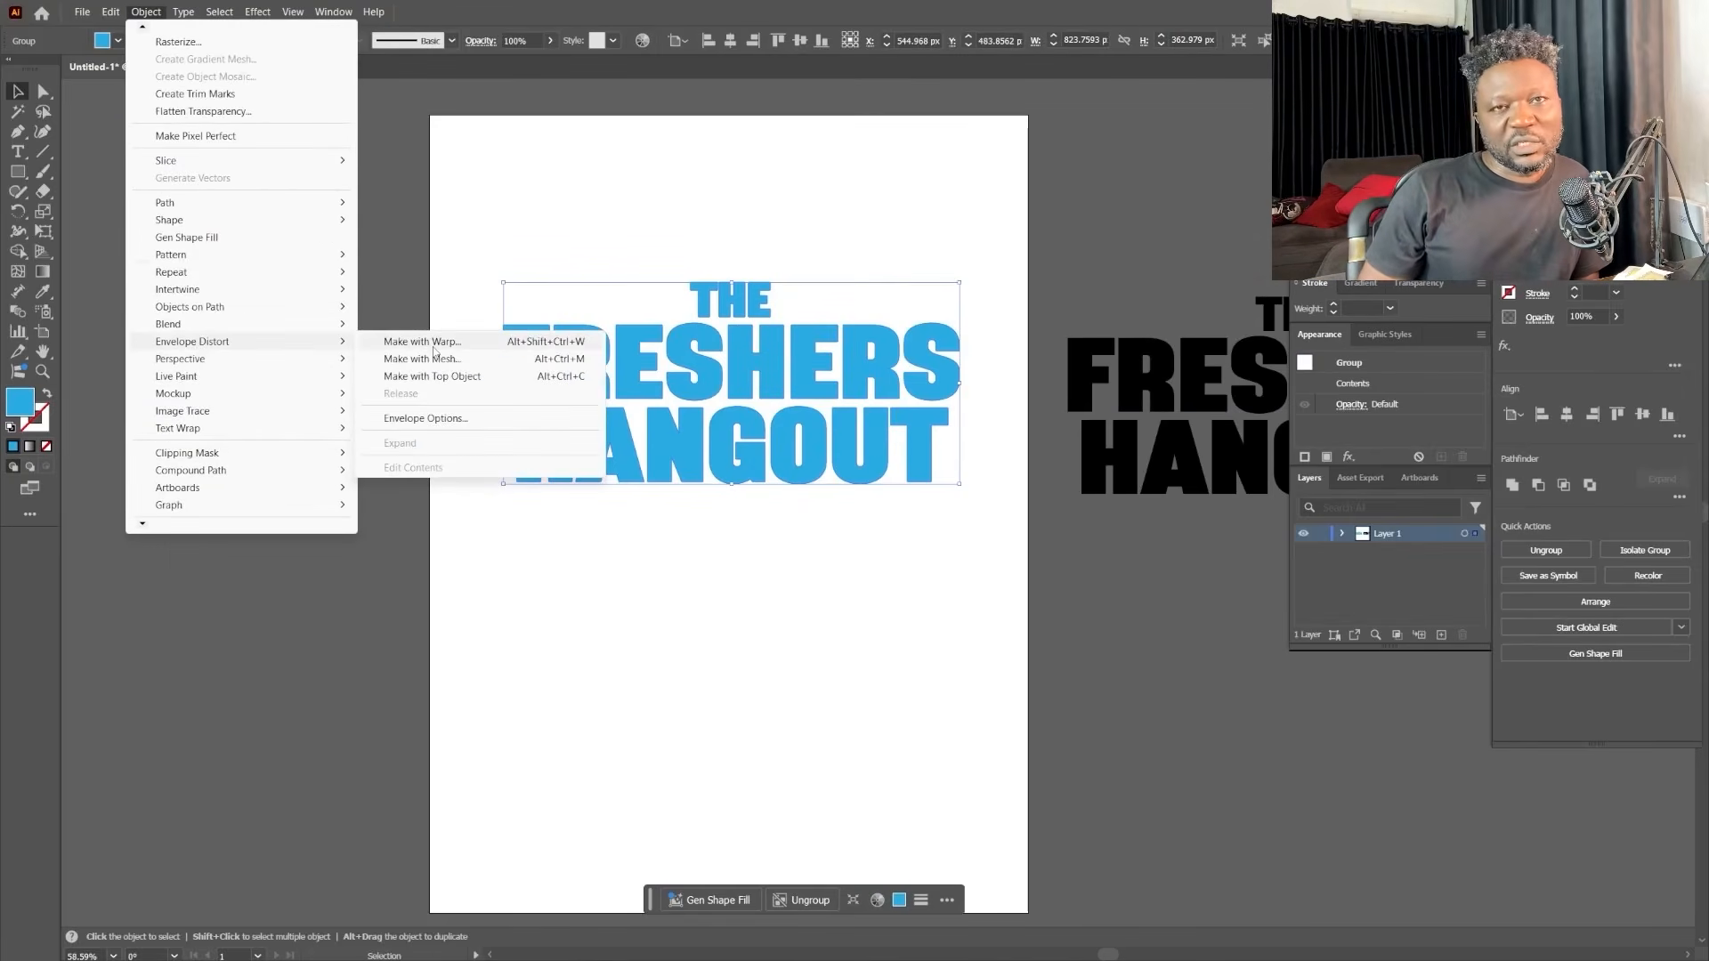
click(433, 346)
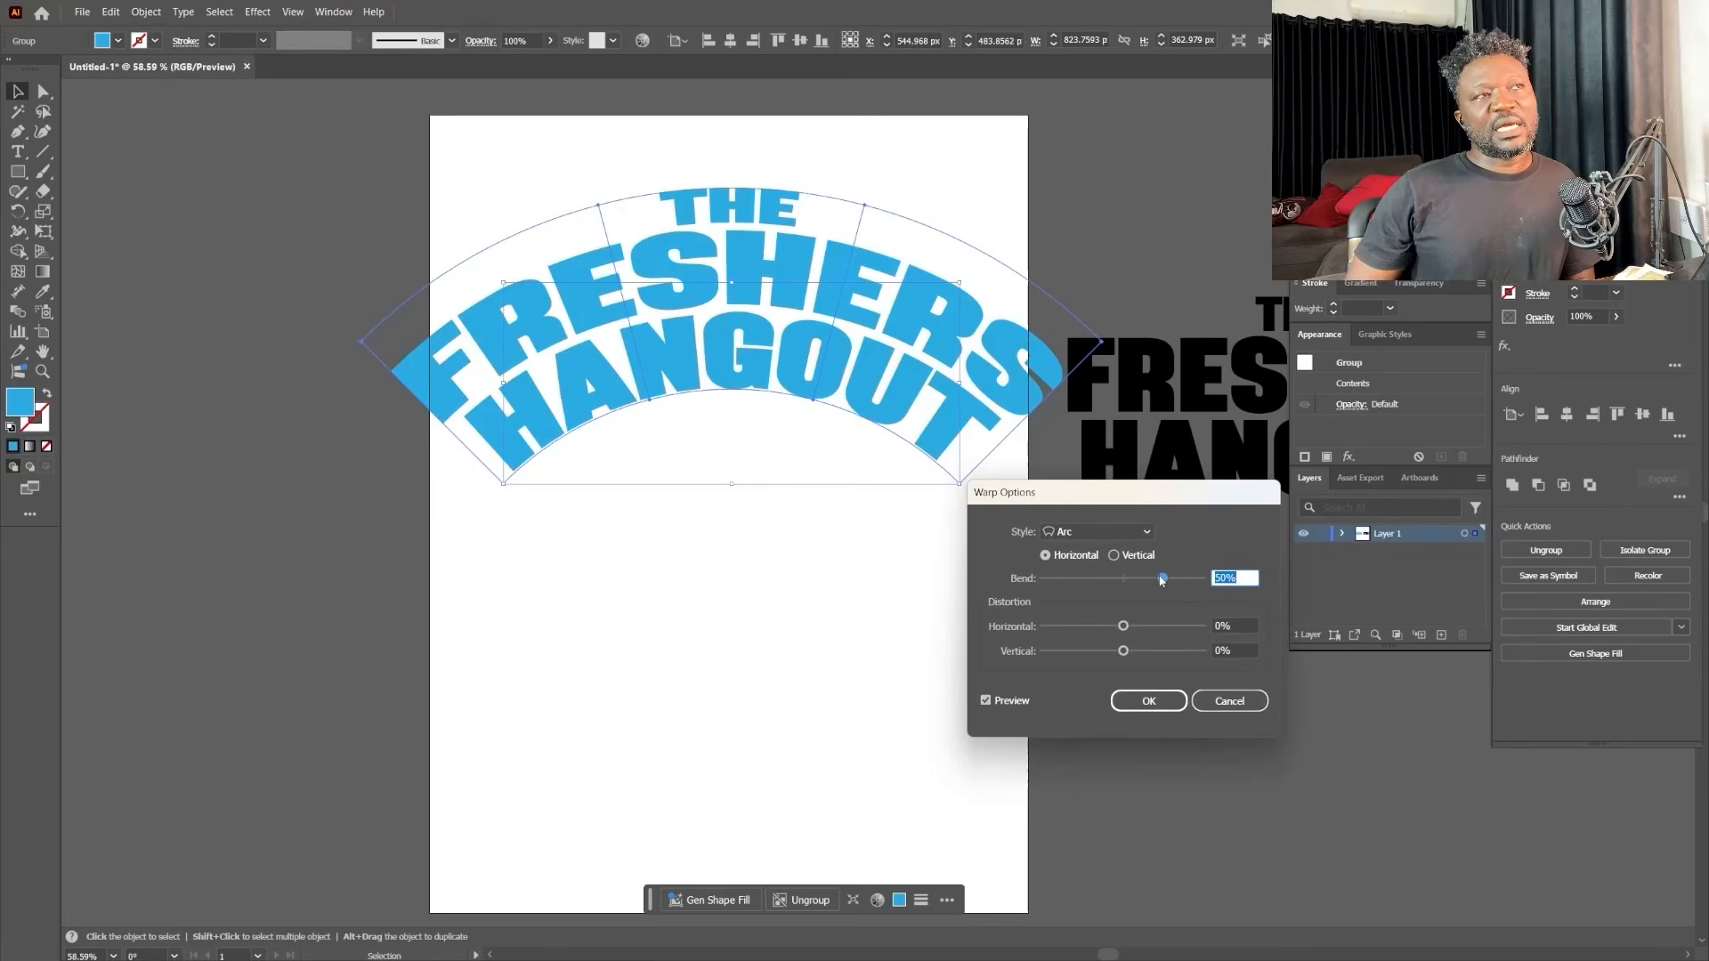
drag(1161, 581, 1133, 584)
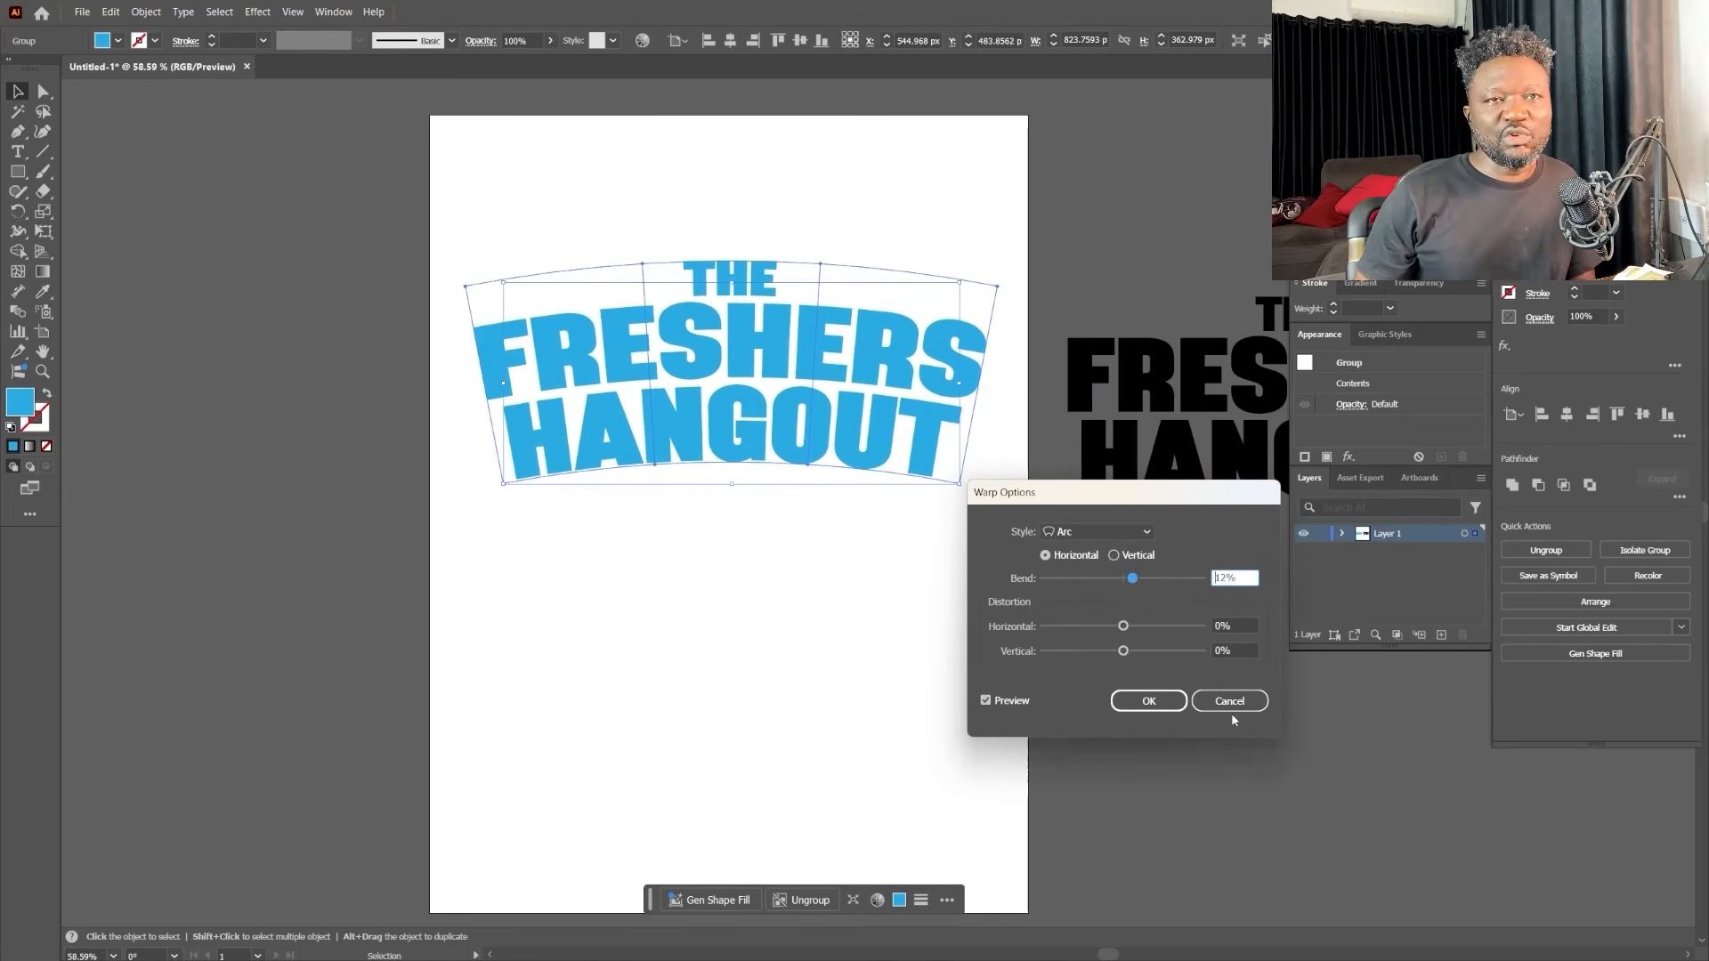
click(1155, 704)
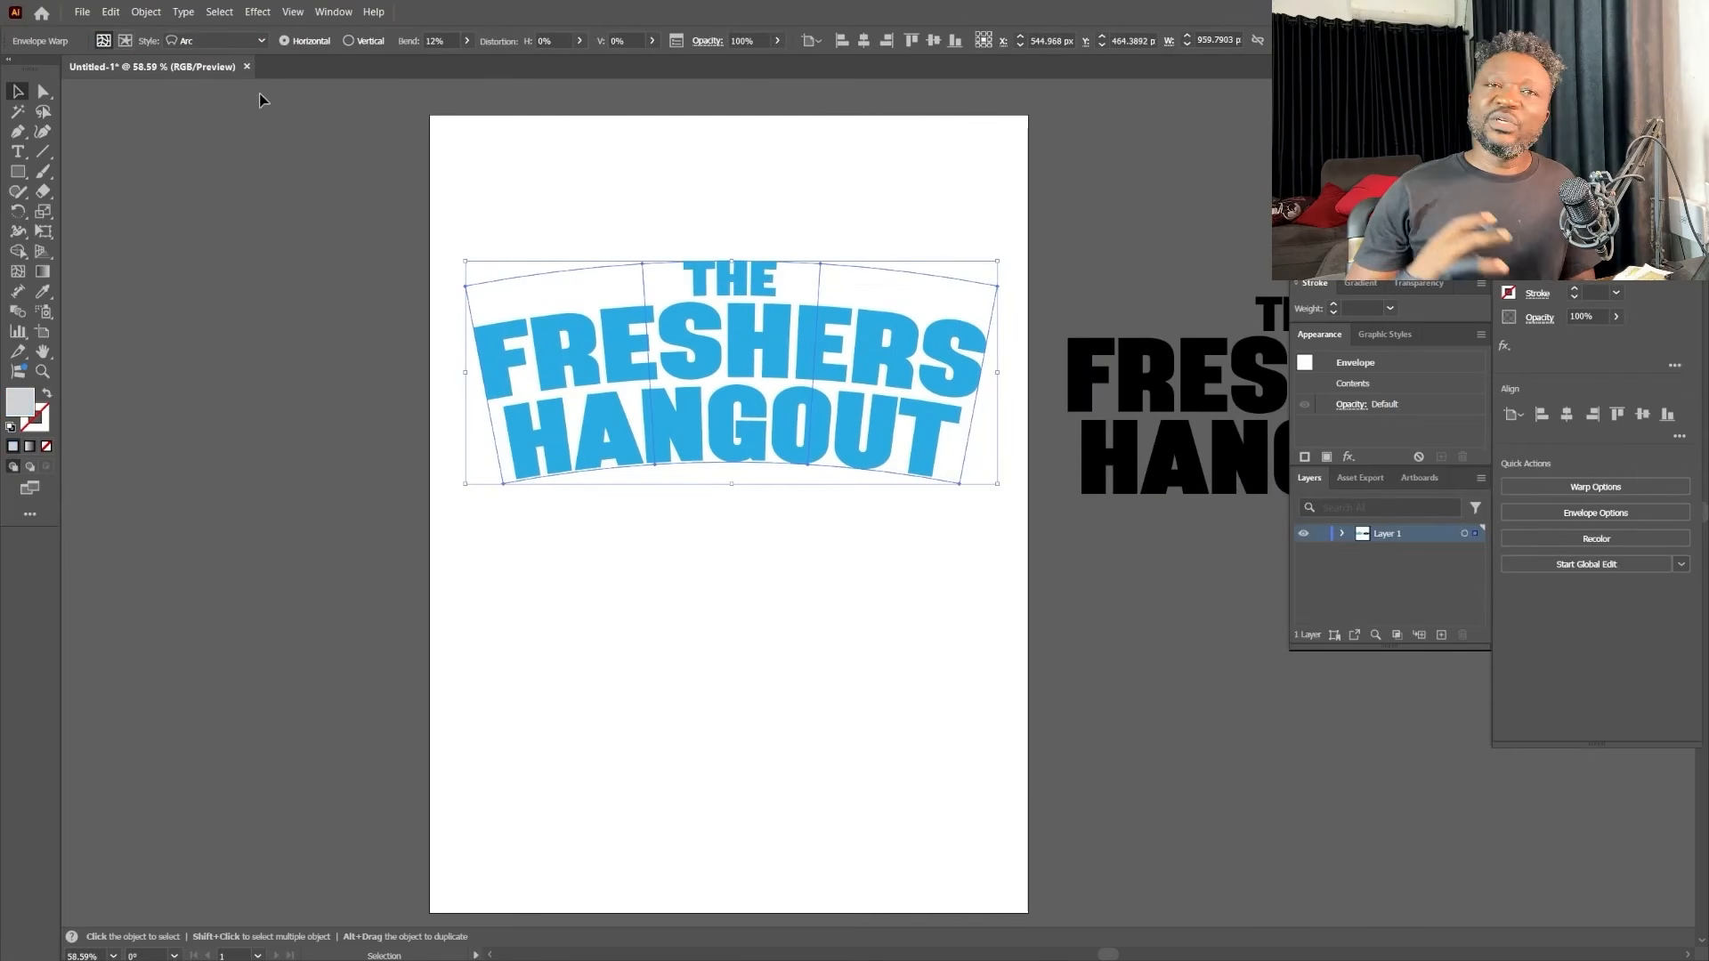
Step: Expand the arc-warped title into regular editable shapes
click(243, 18)
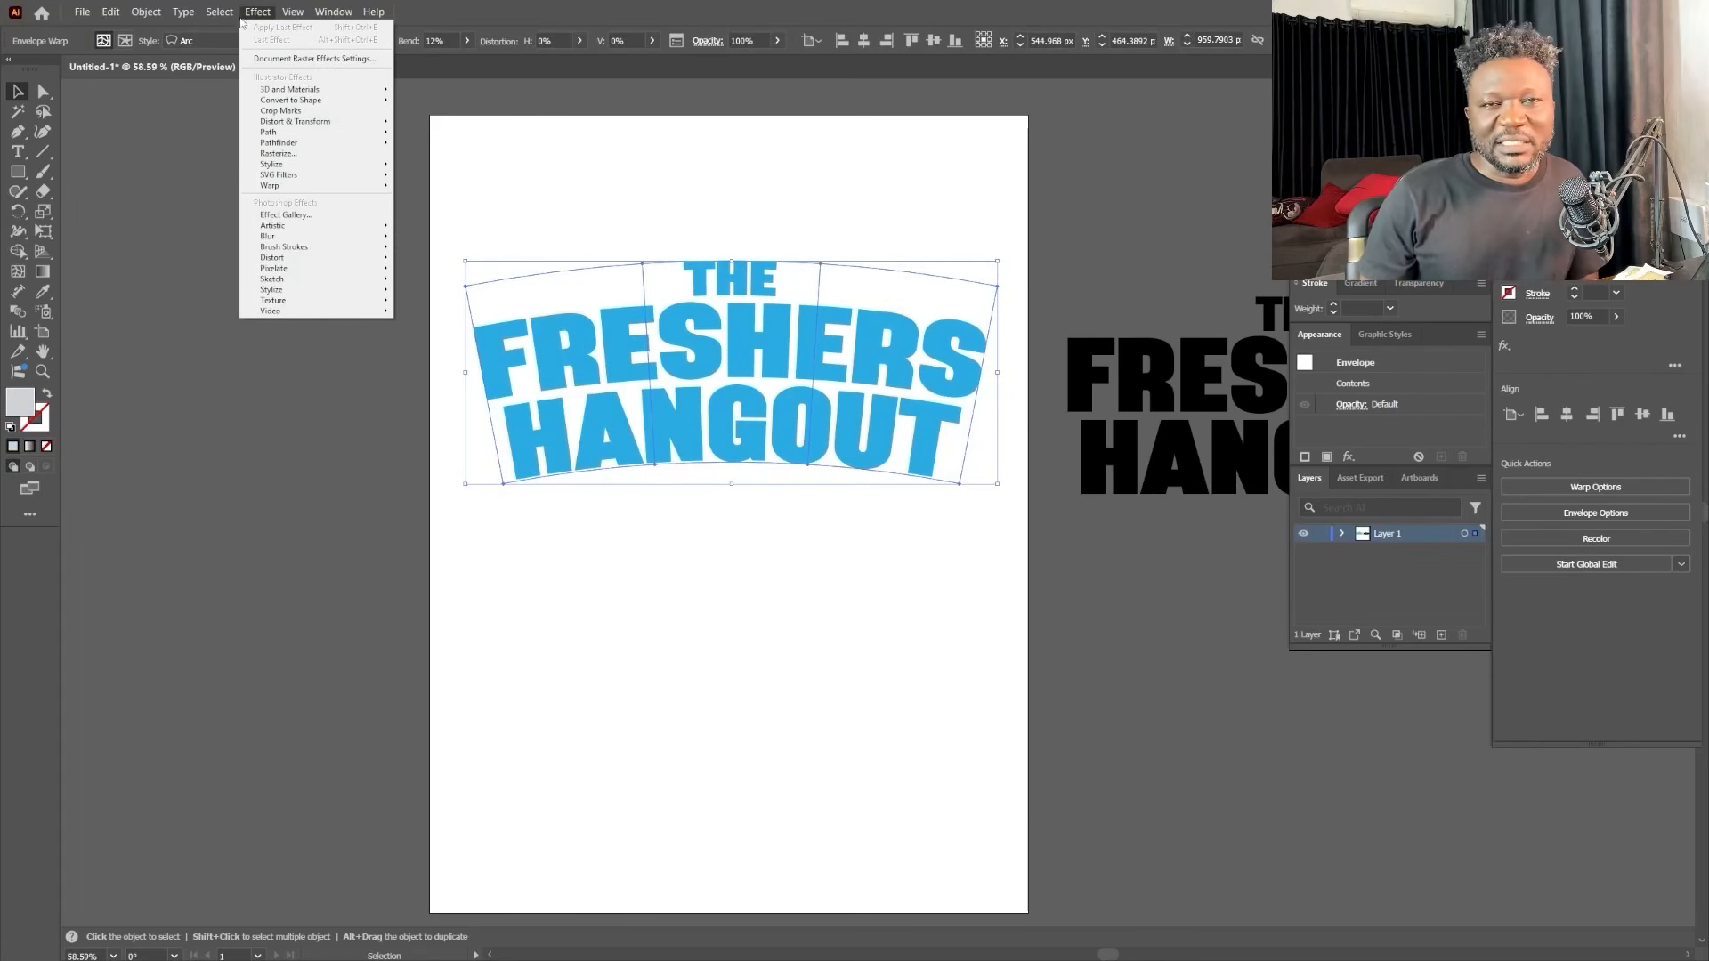
mouse_move(144, 13)
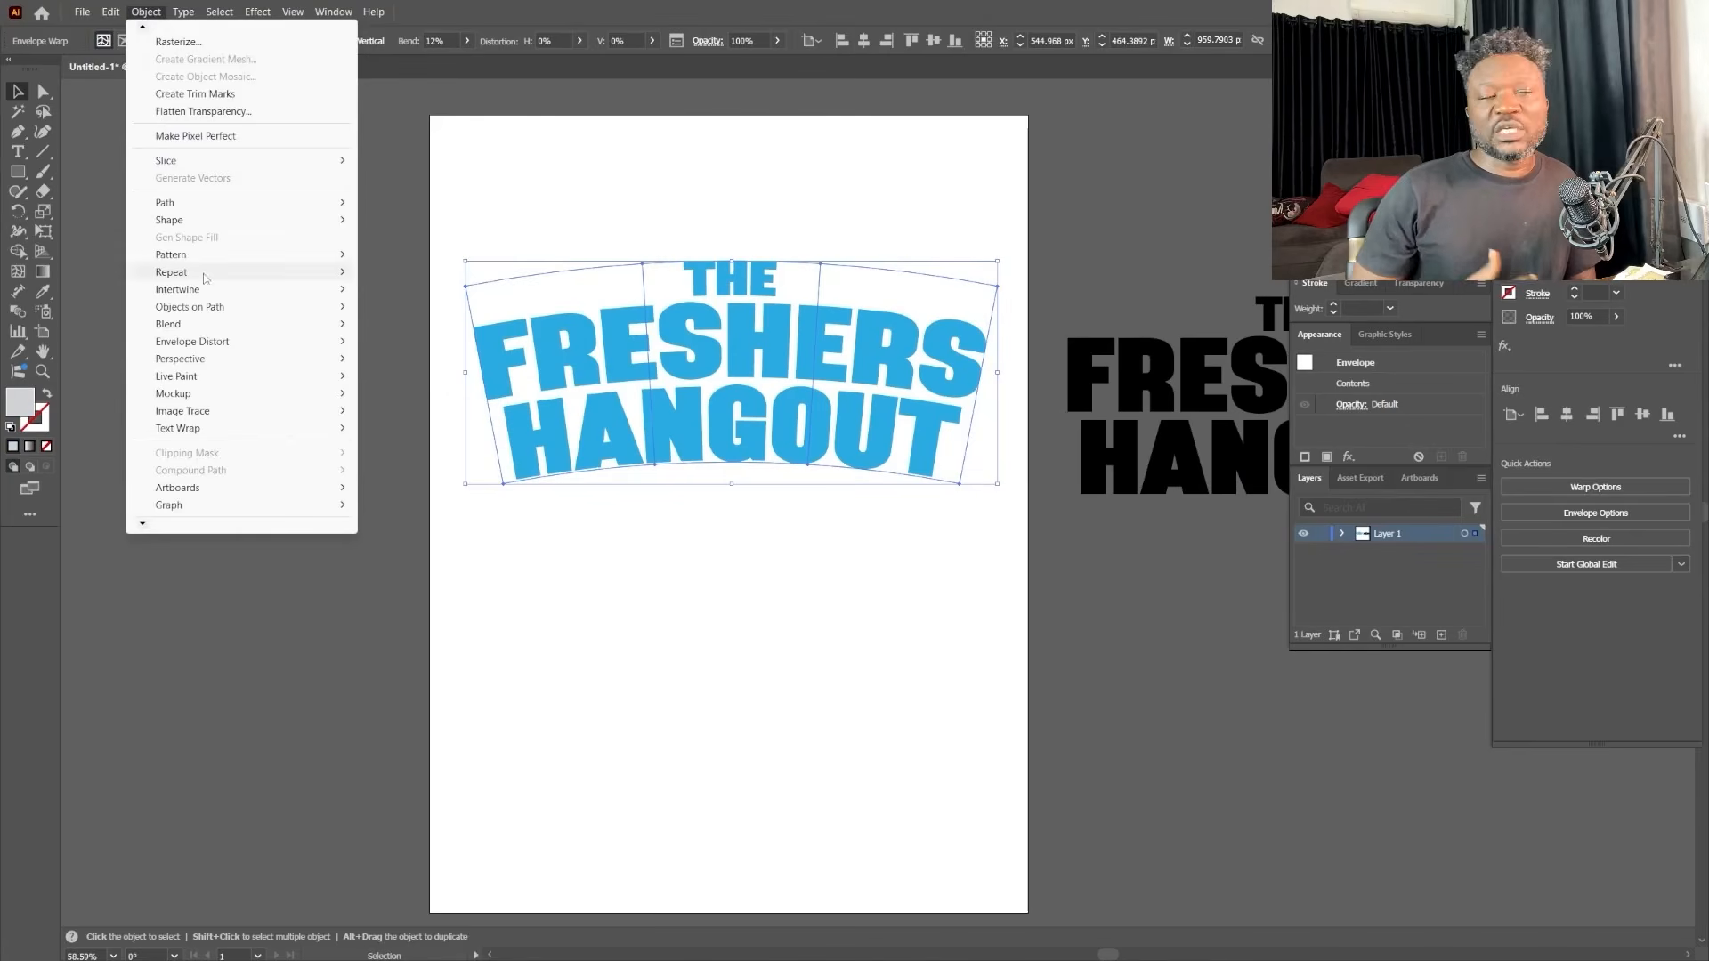
click(175, 49)
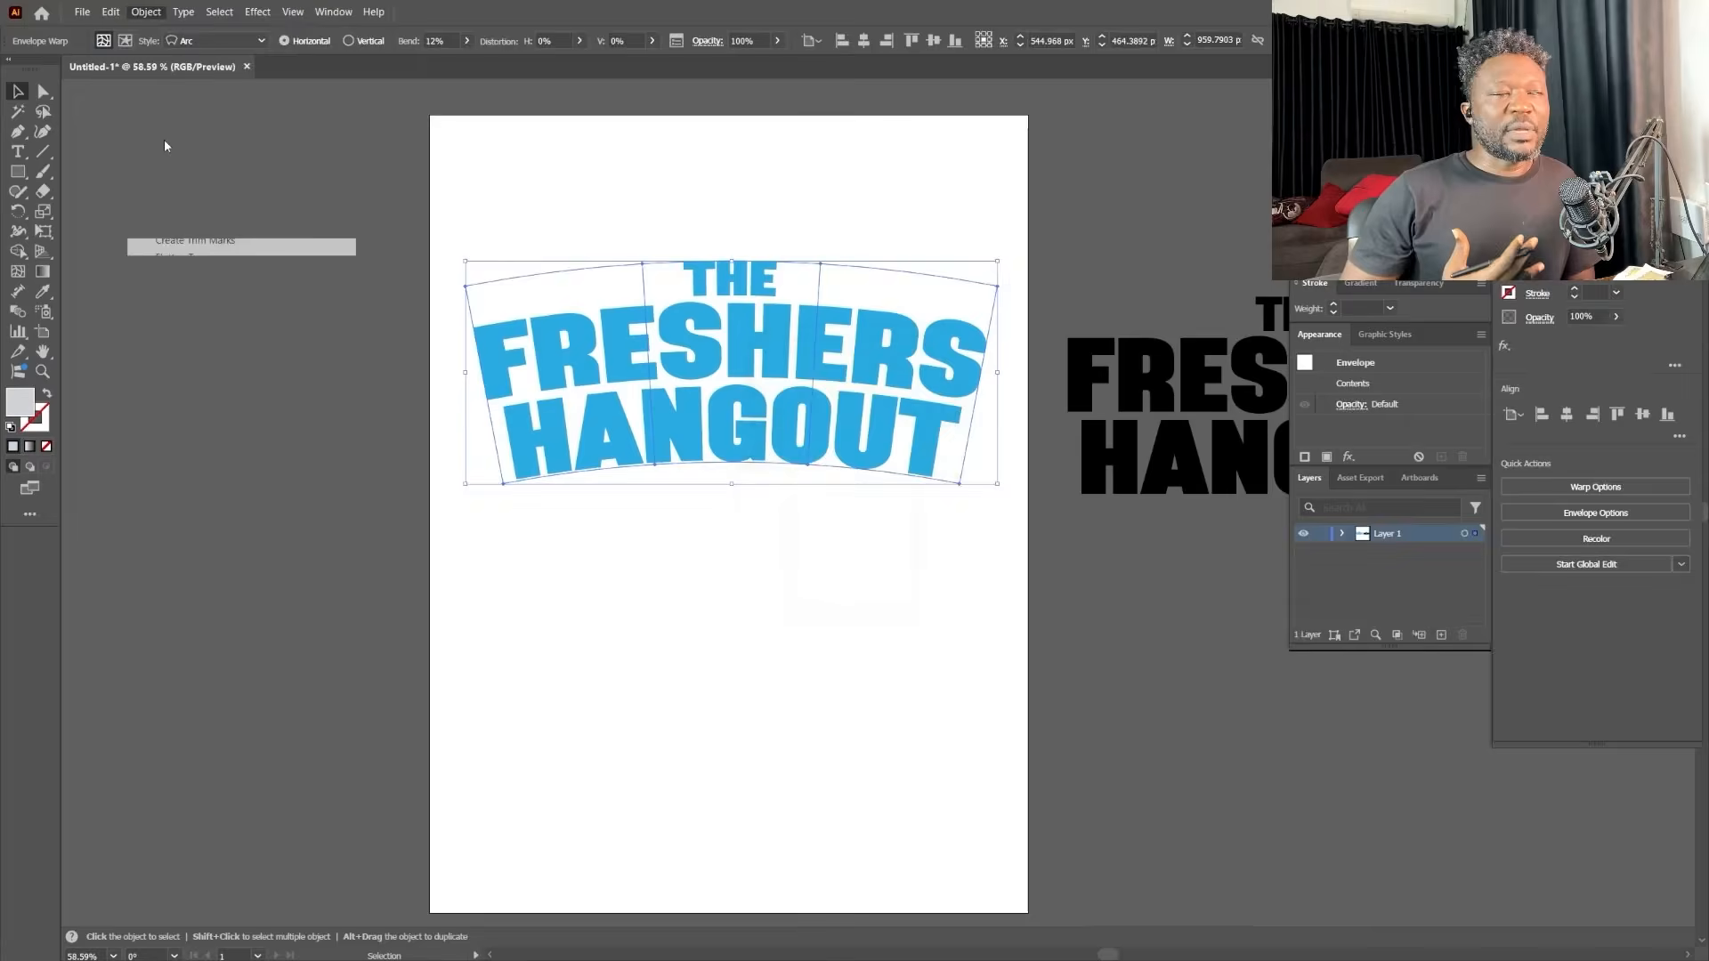
click(815, 586)
Step: Distort the title in perspective with Free Transform so its base is wider, and scale it down slightly around its centre
key(shift+F1)
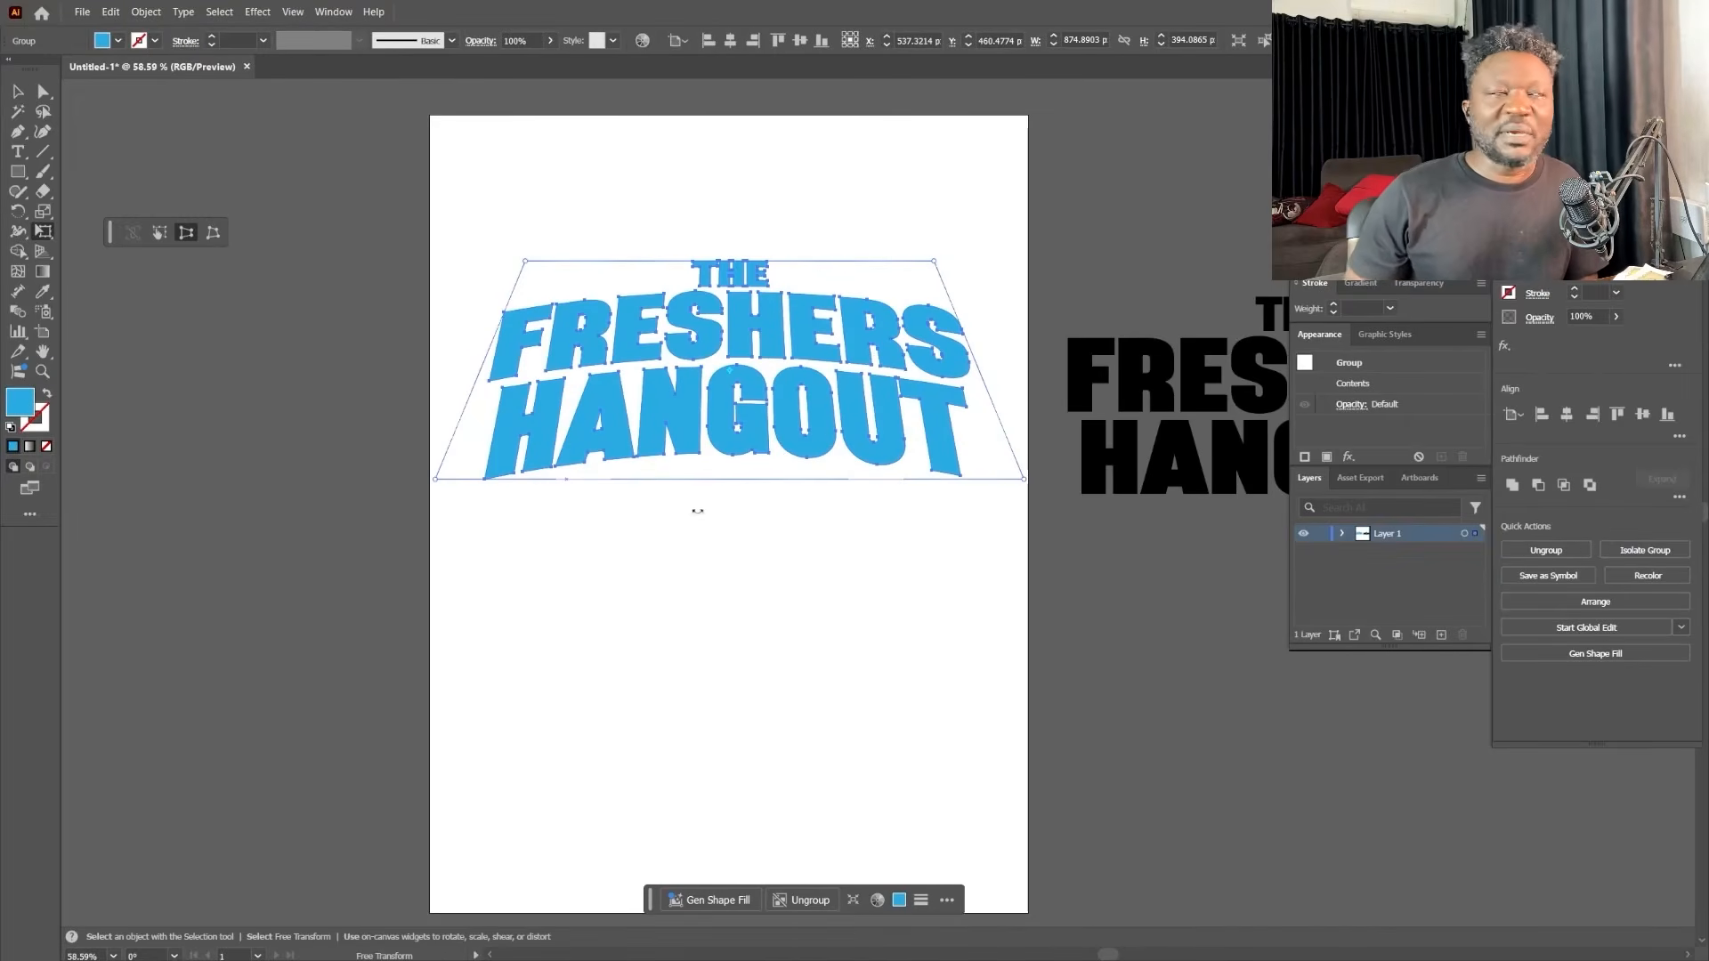
key(v)
click(697, 184)
click(899, 402)
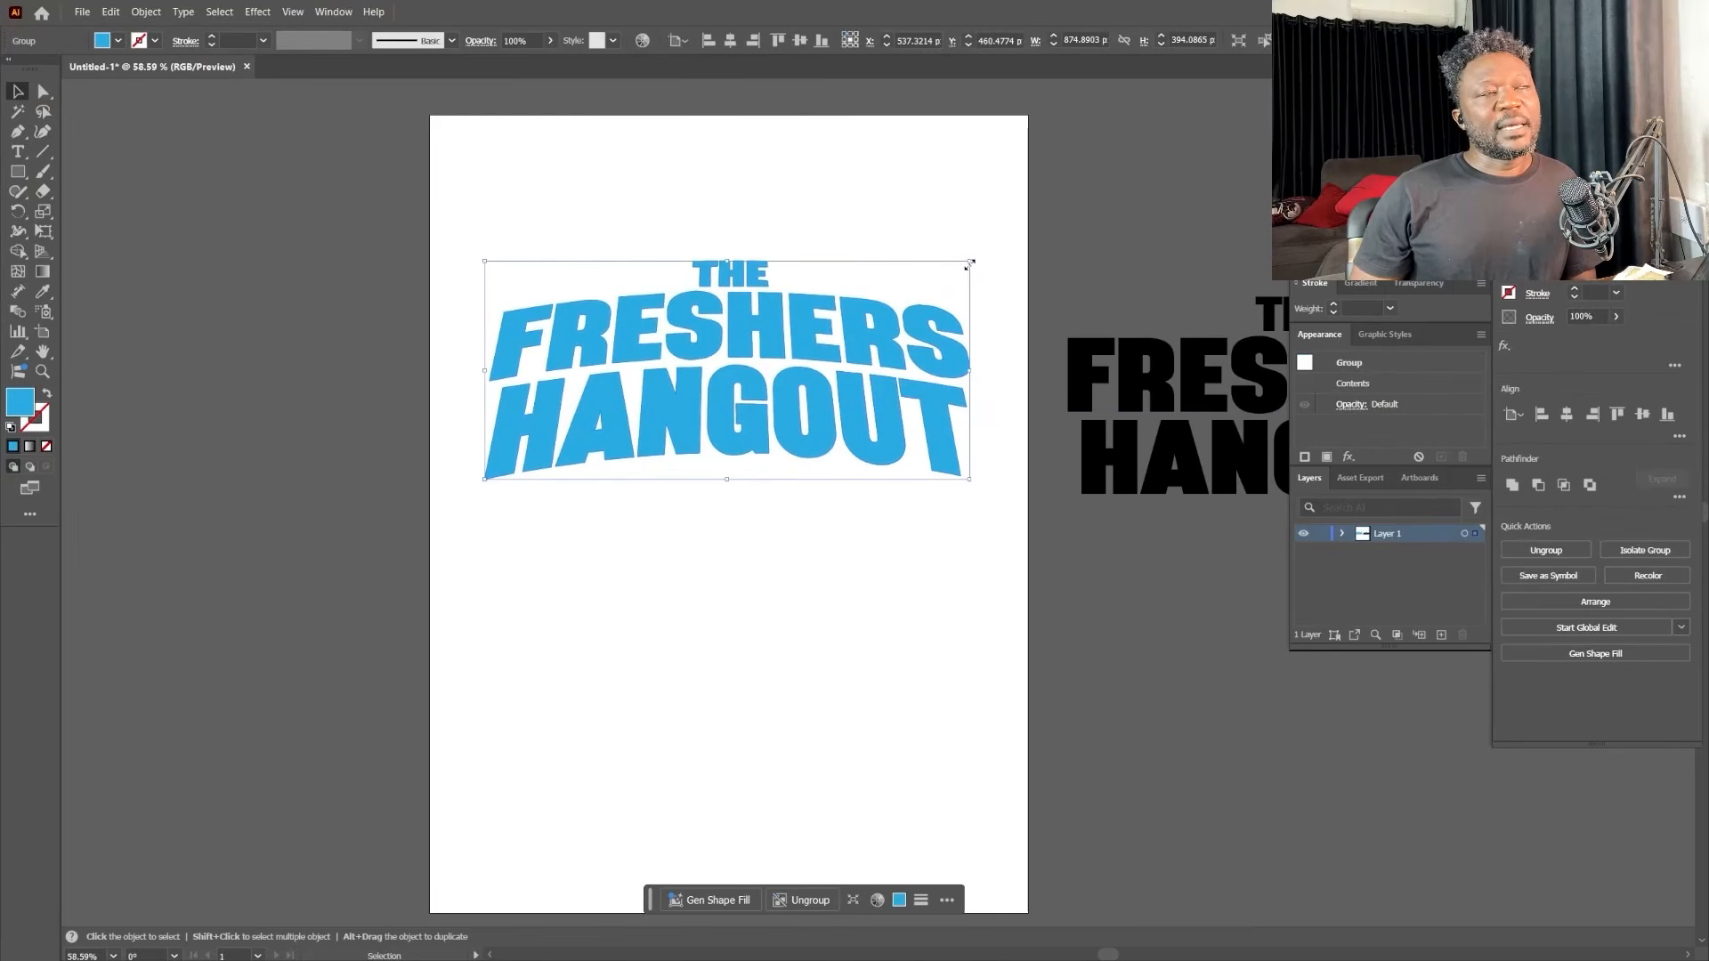
drag(969, 264, 944, 275)
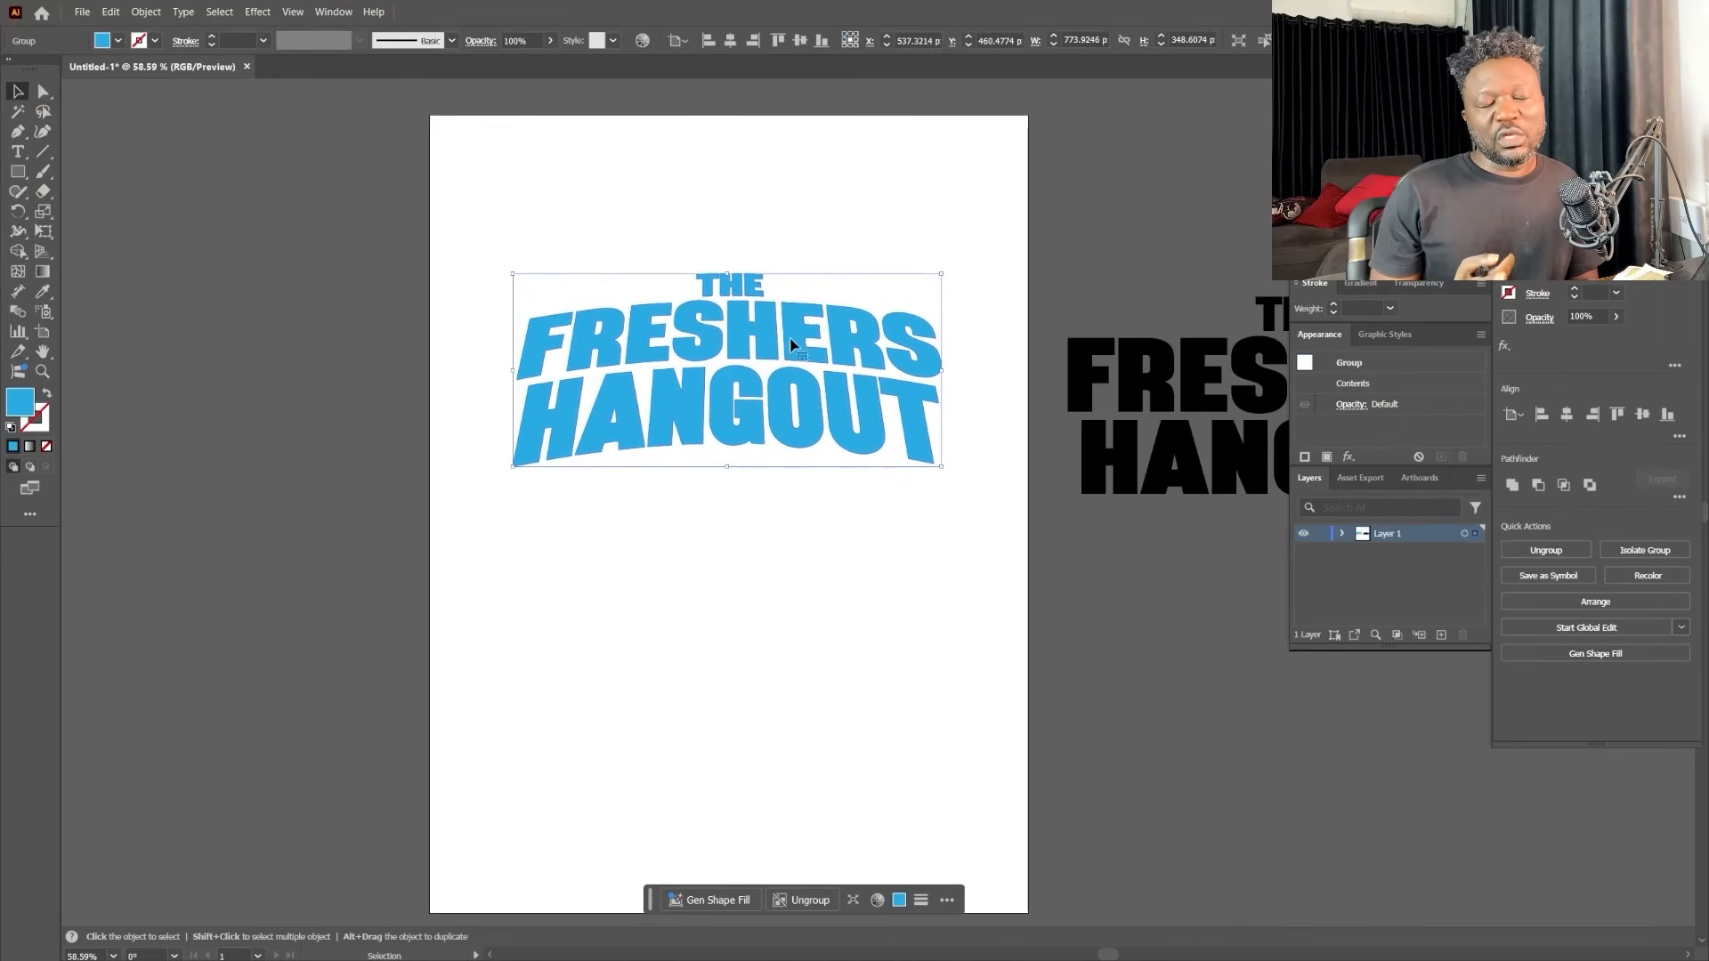
Step: Place a much smaller, dark blue copy of the title centred below the original
alt+drag(789, 340, 791, 528)
shift+drag(952, 478, 812, 490)
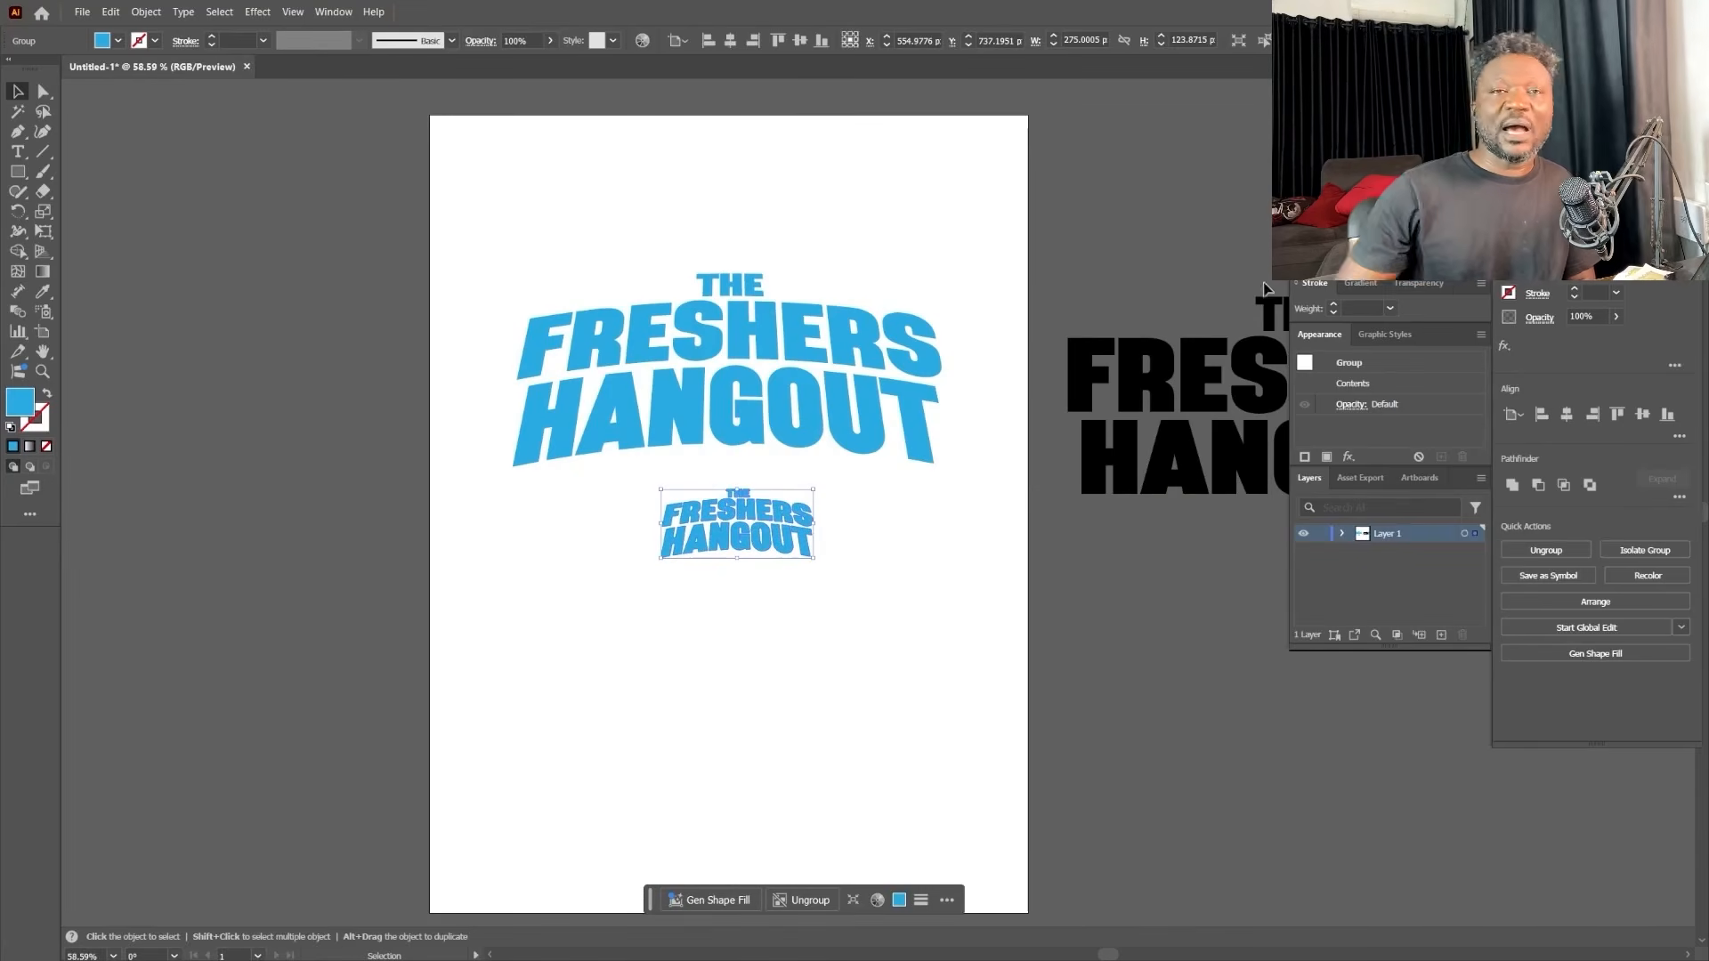
click(1389, 196)
drag(783, 525, 783, 553)
drag(416, 258, 448, 243)
mouse_move(739, 556)
mouse_down()
mouse_move(787, 521)
mouse_move(746, 569)
mouse_move(765, 549)
mouse_up()
click(498, 360)
Step: Set the blend spacing for the large title and its small copy to Specified Steps
drag(484, 251, 940, 705)
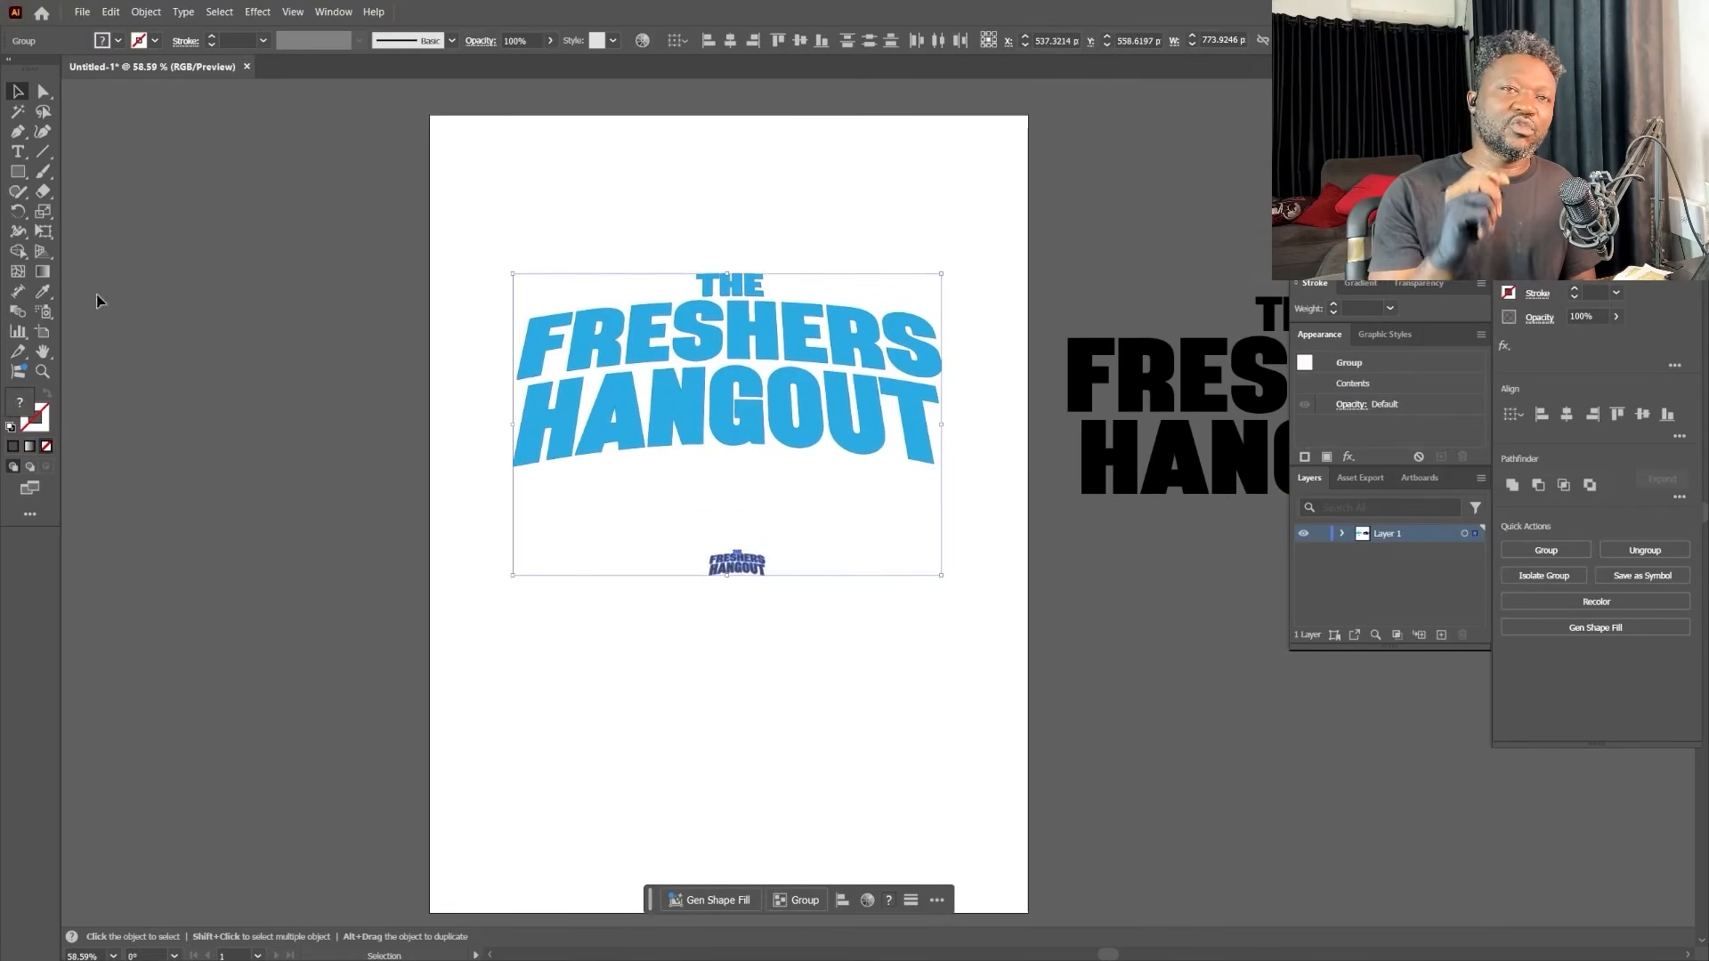
click(146, 11)
scroll(178, 134, down, 2)
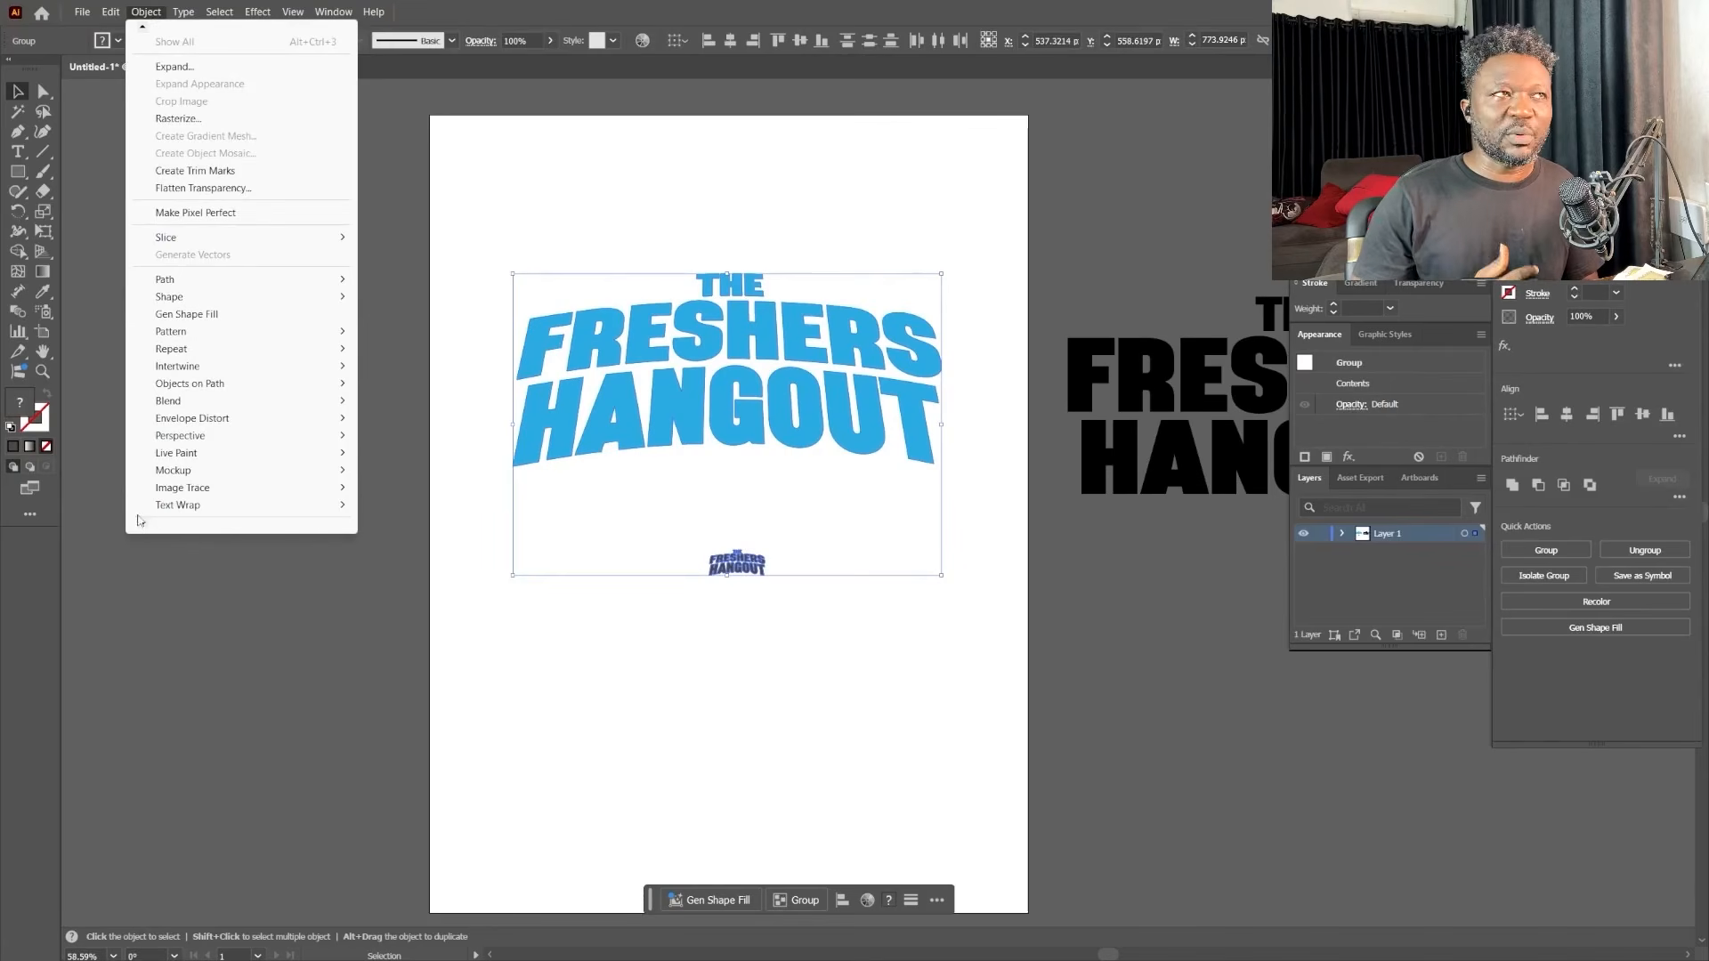
mouse_move(170, 400)
click(405, 438)
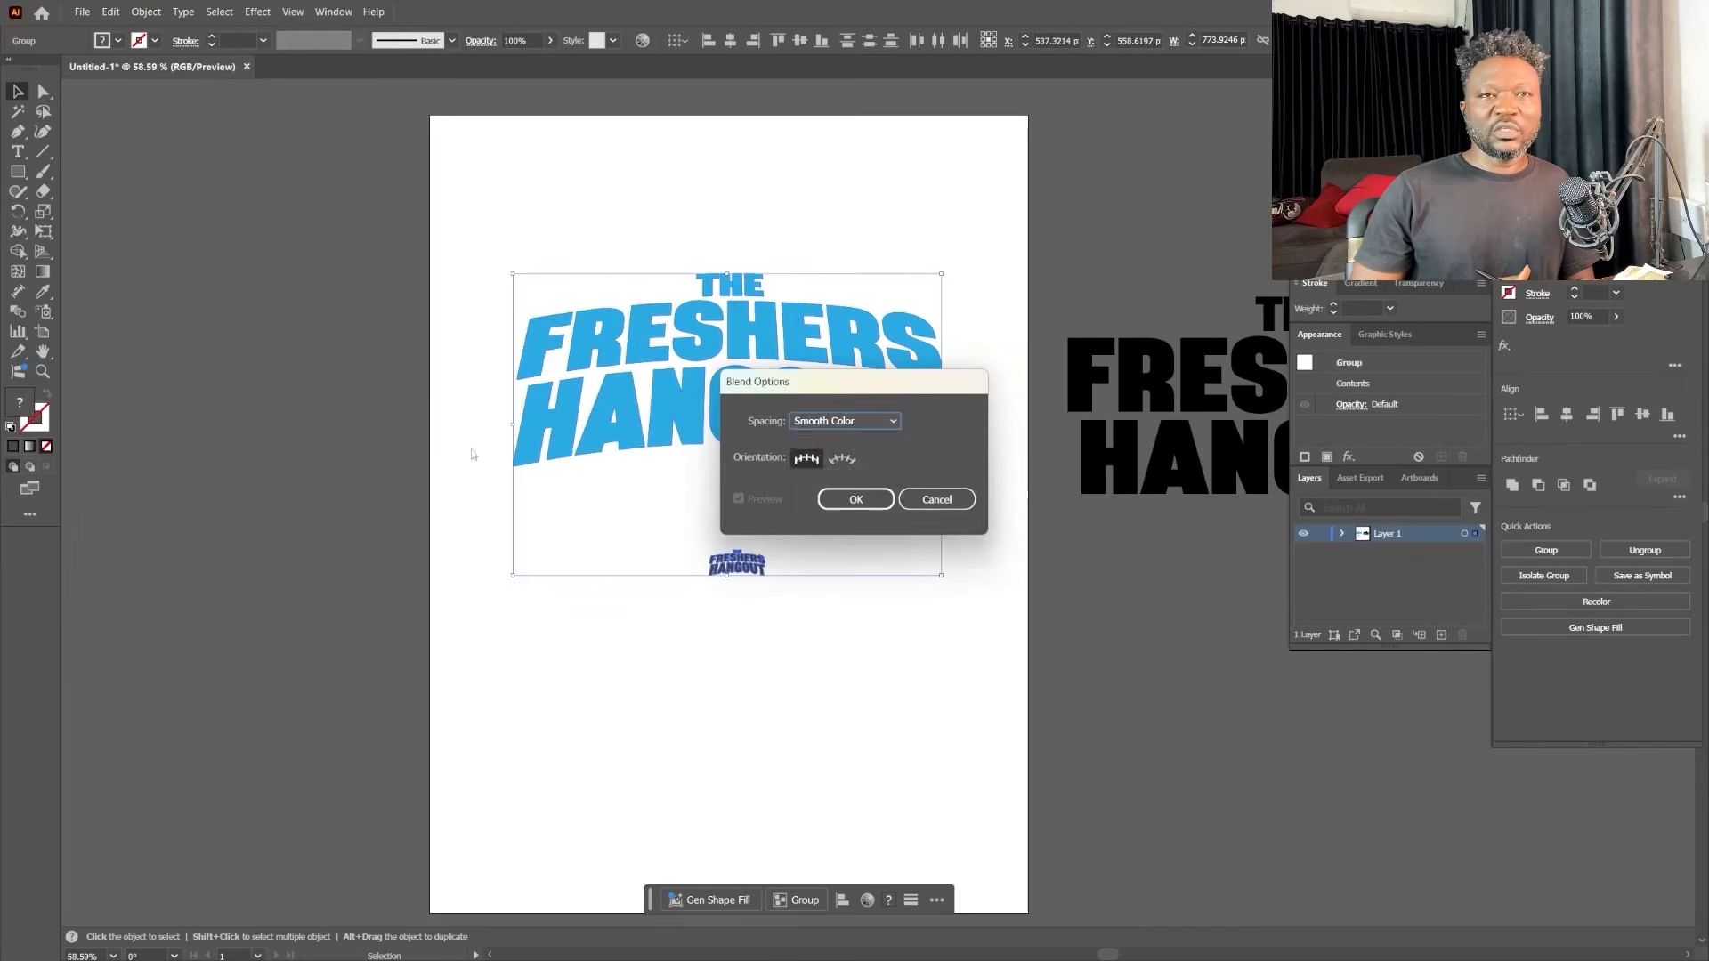
click(844, 421)
click(834, 452)
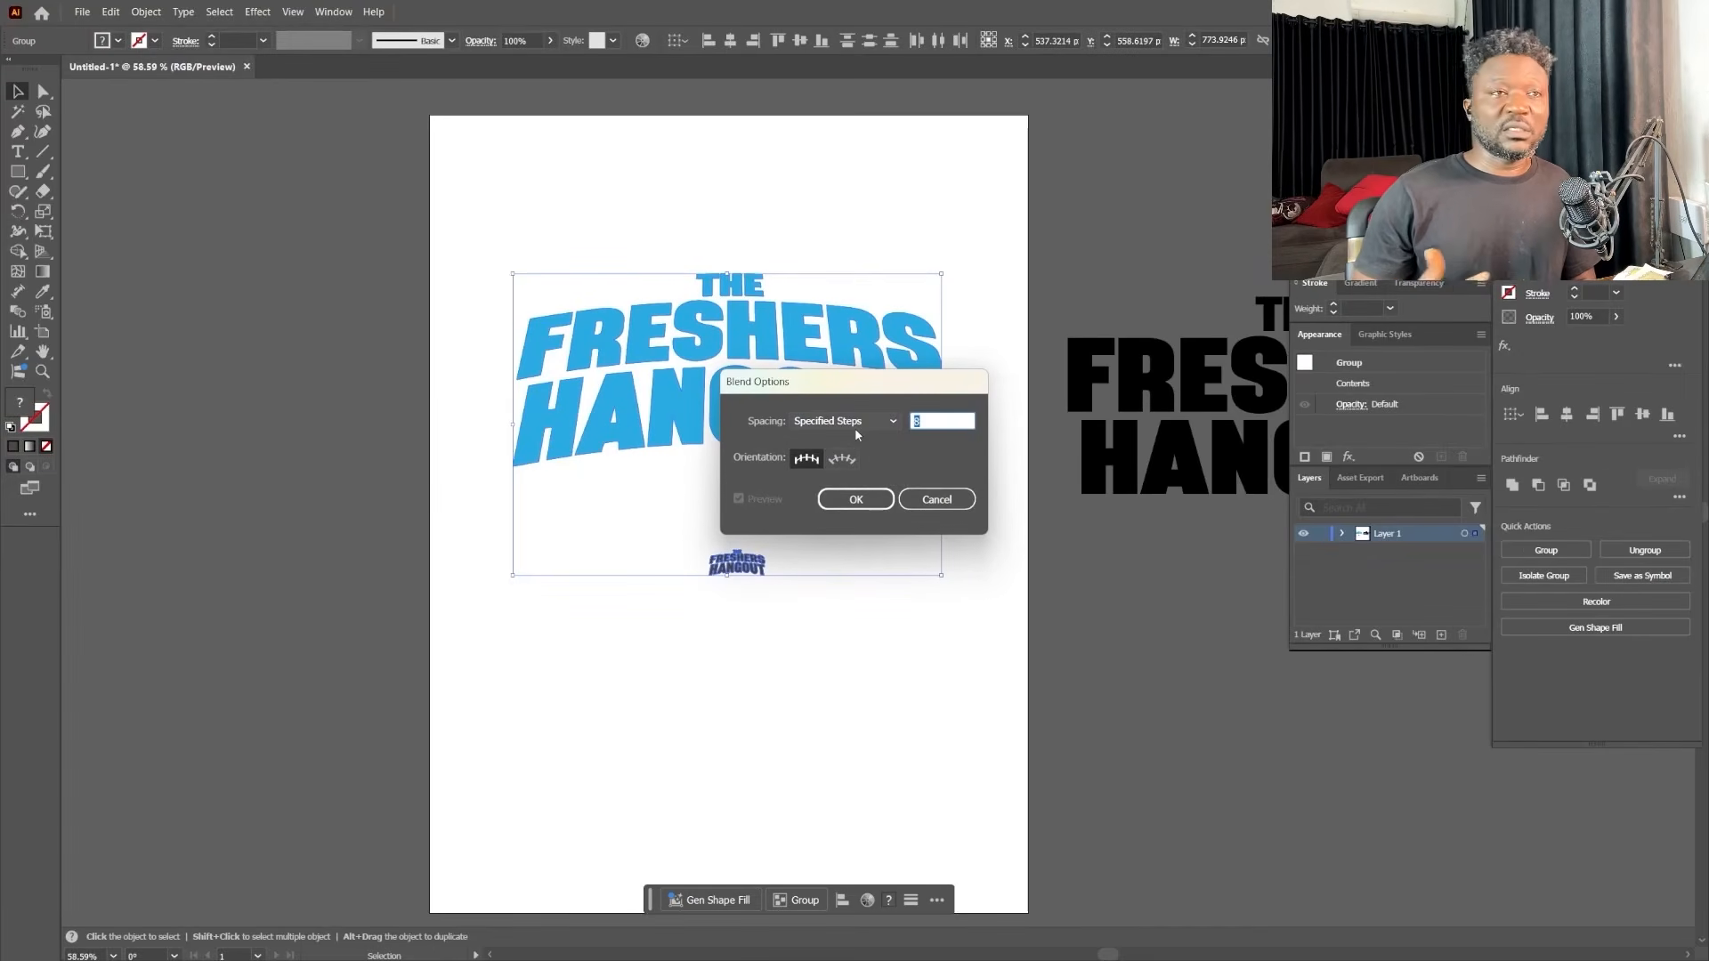
click(856, 499)
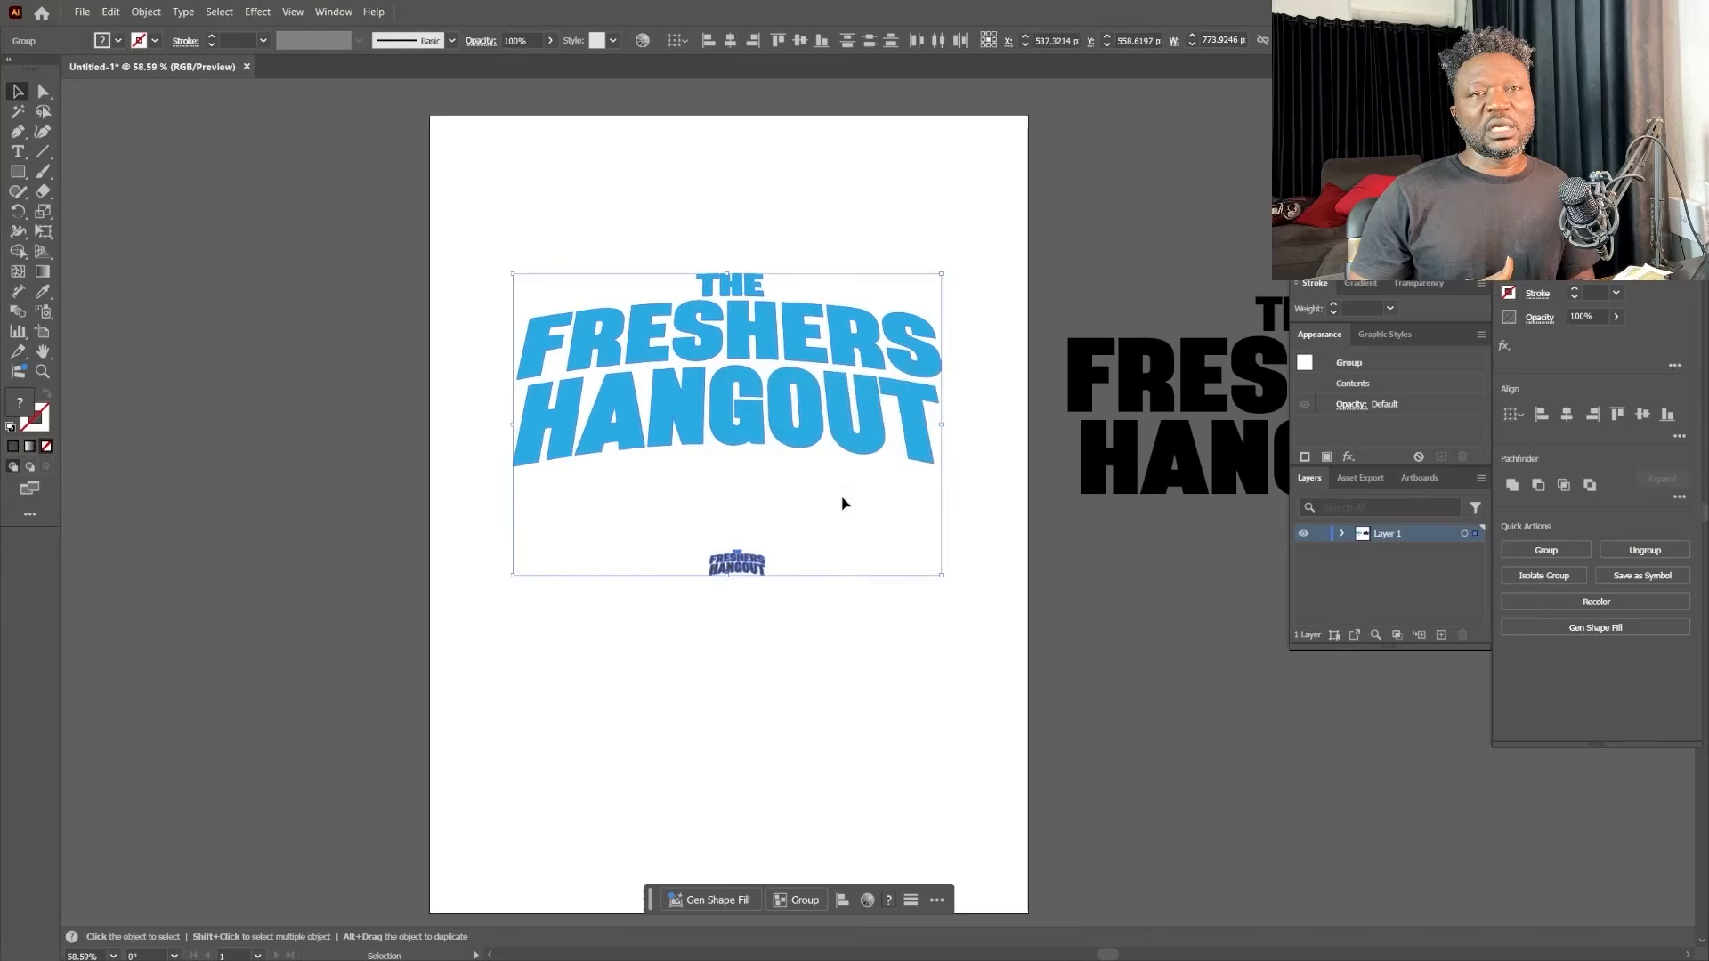
Step: Try to make a blend between the large title and its dark blue copy
click(146, 12)
mouse_move(267, 401)
click(425, 409)
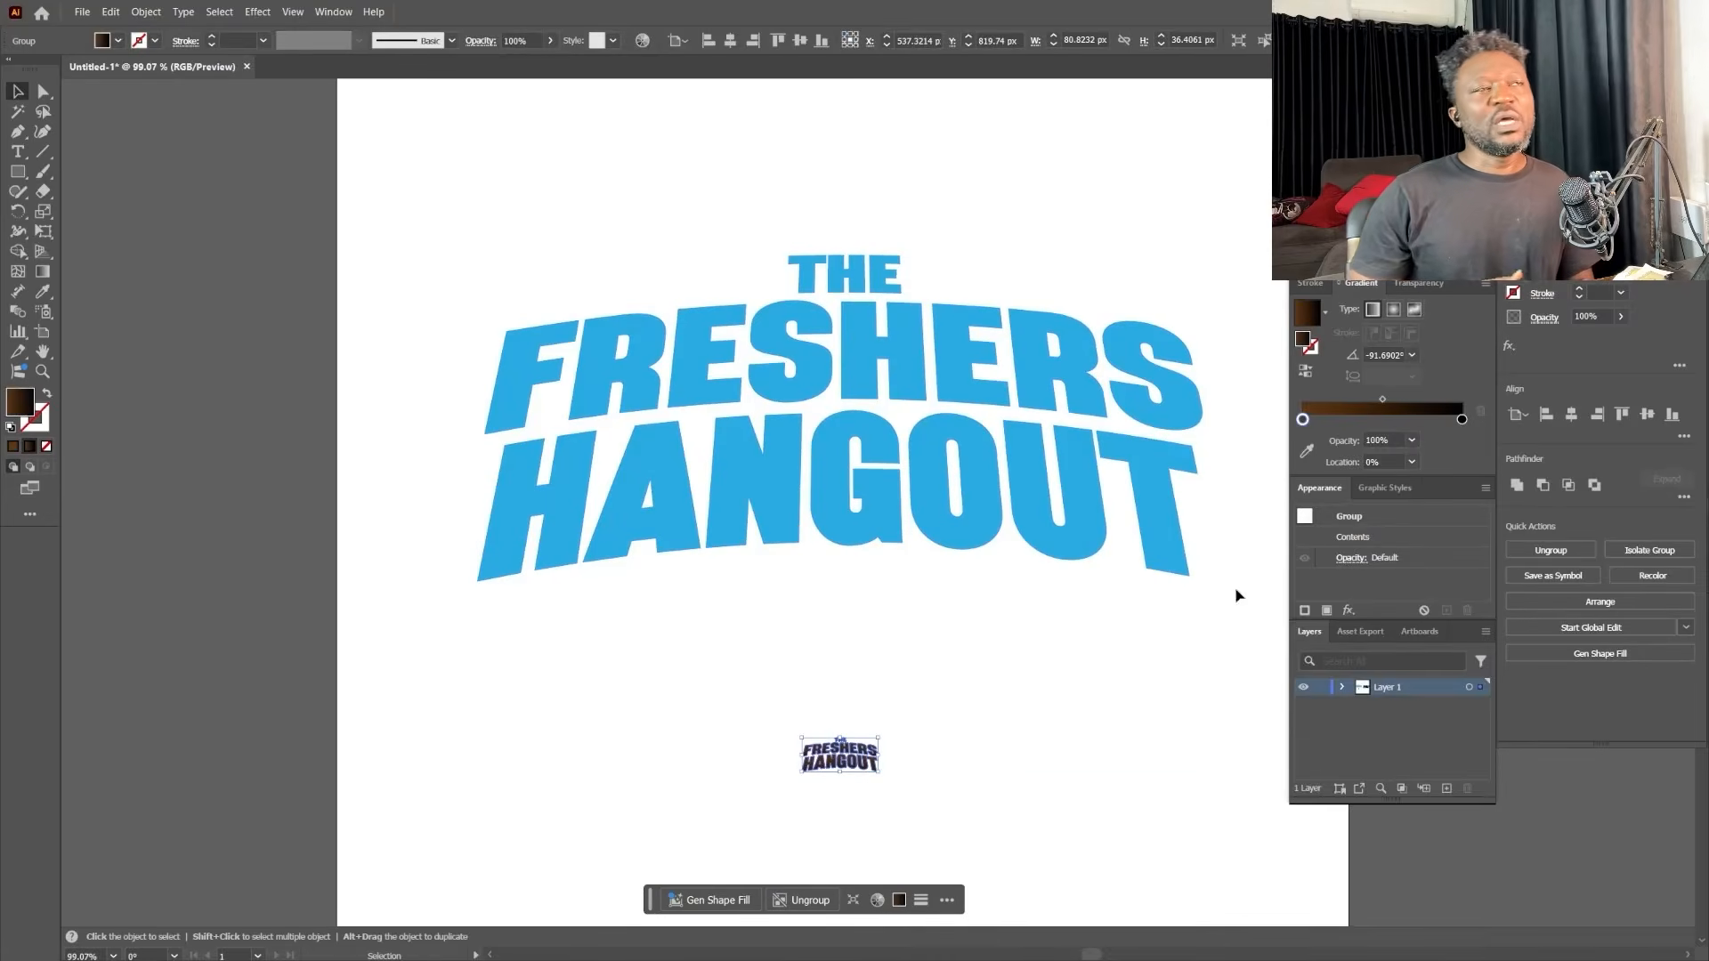
Step: Set the start colour of the small copy's gradient to dark brown and blend the copy with the large title
double_click(1303, 419)
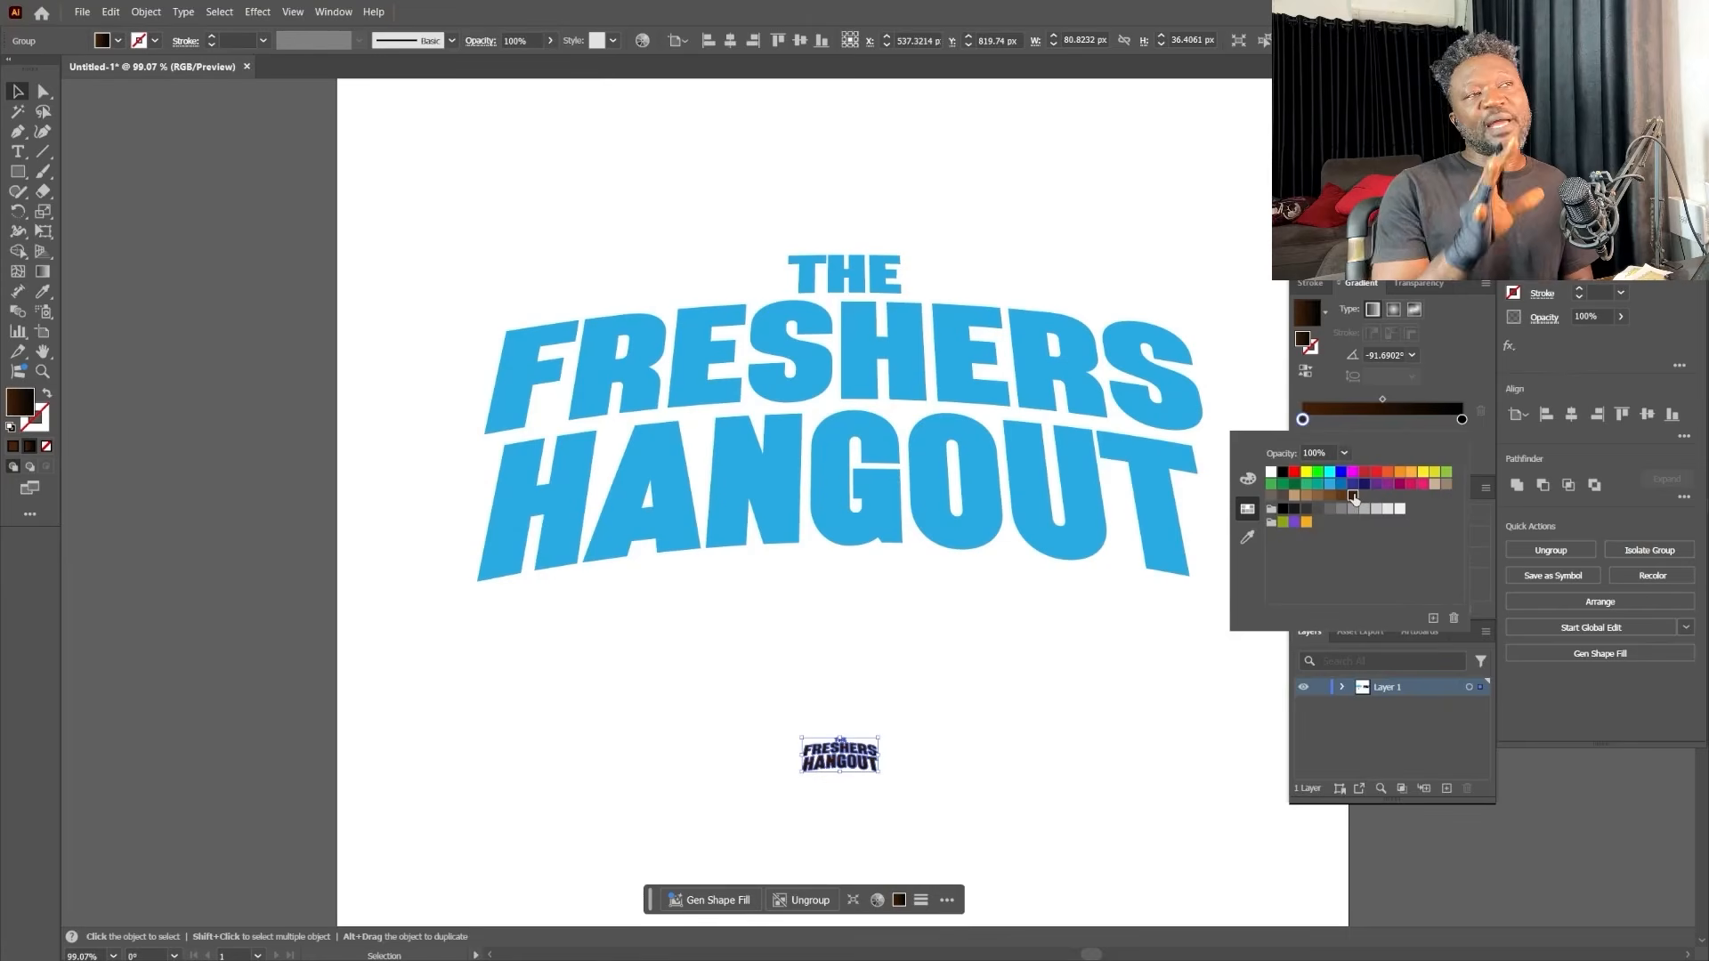
click(931, 633)
drag(572, 198, 1042, 783)
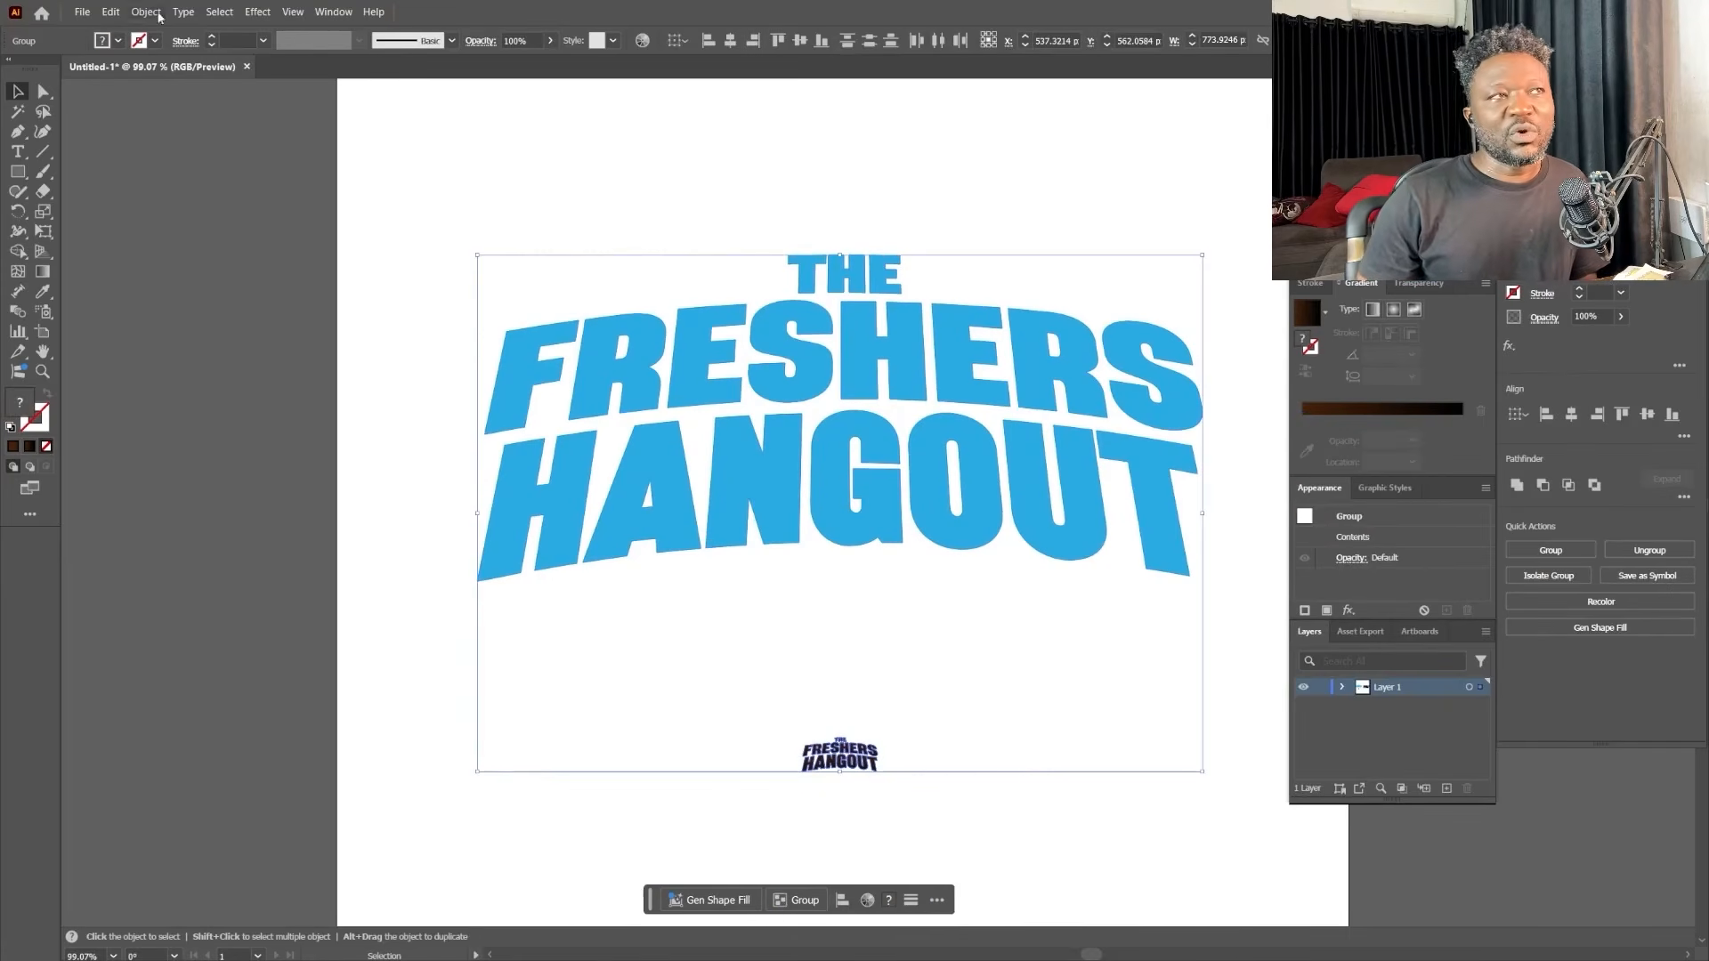
click(146, 12)
mouse_move(223, 401)
click(443, 402)
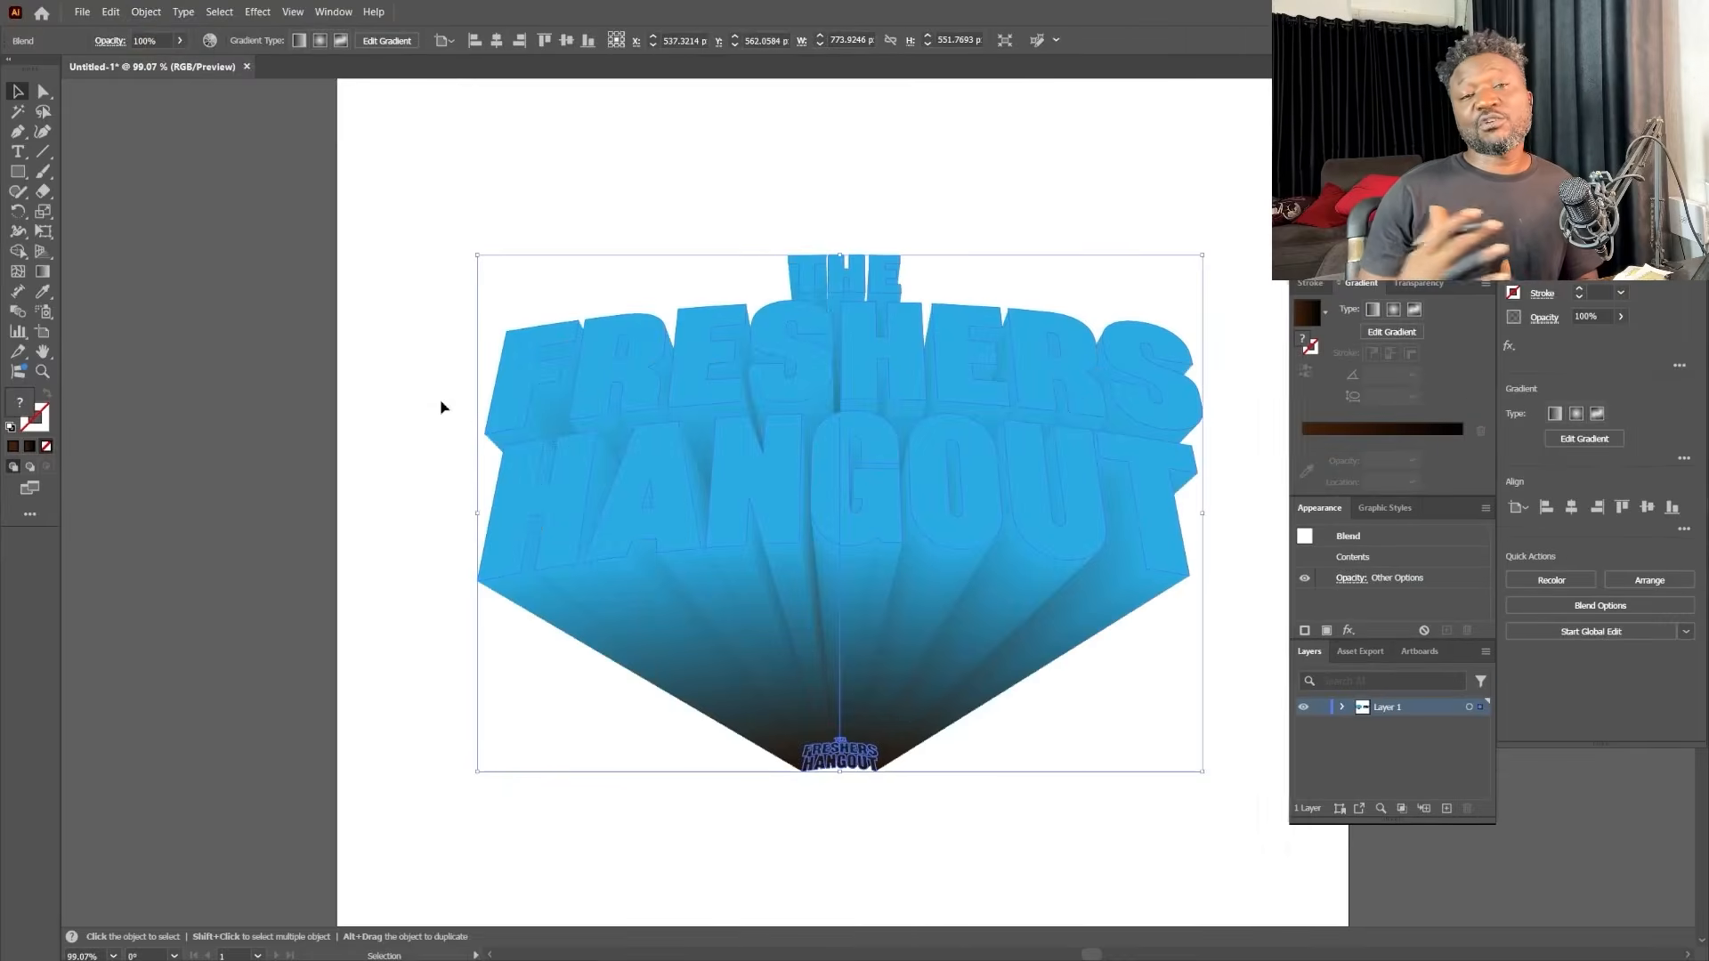
Step: Paste a copy of the large title in place over the blended extrusion
click(307, 280)
click(110, 12)
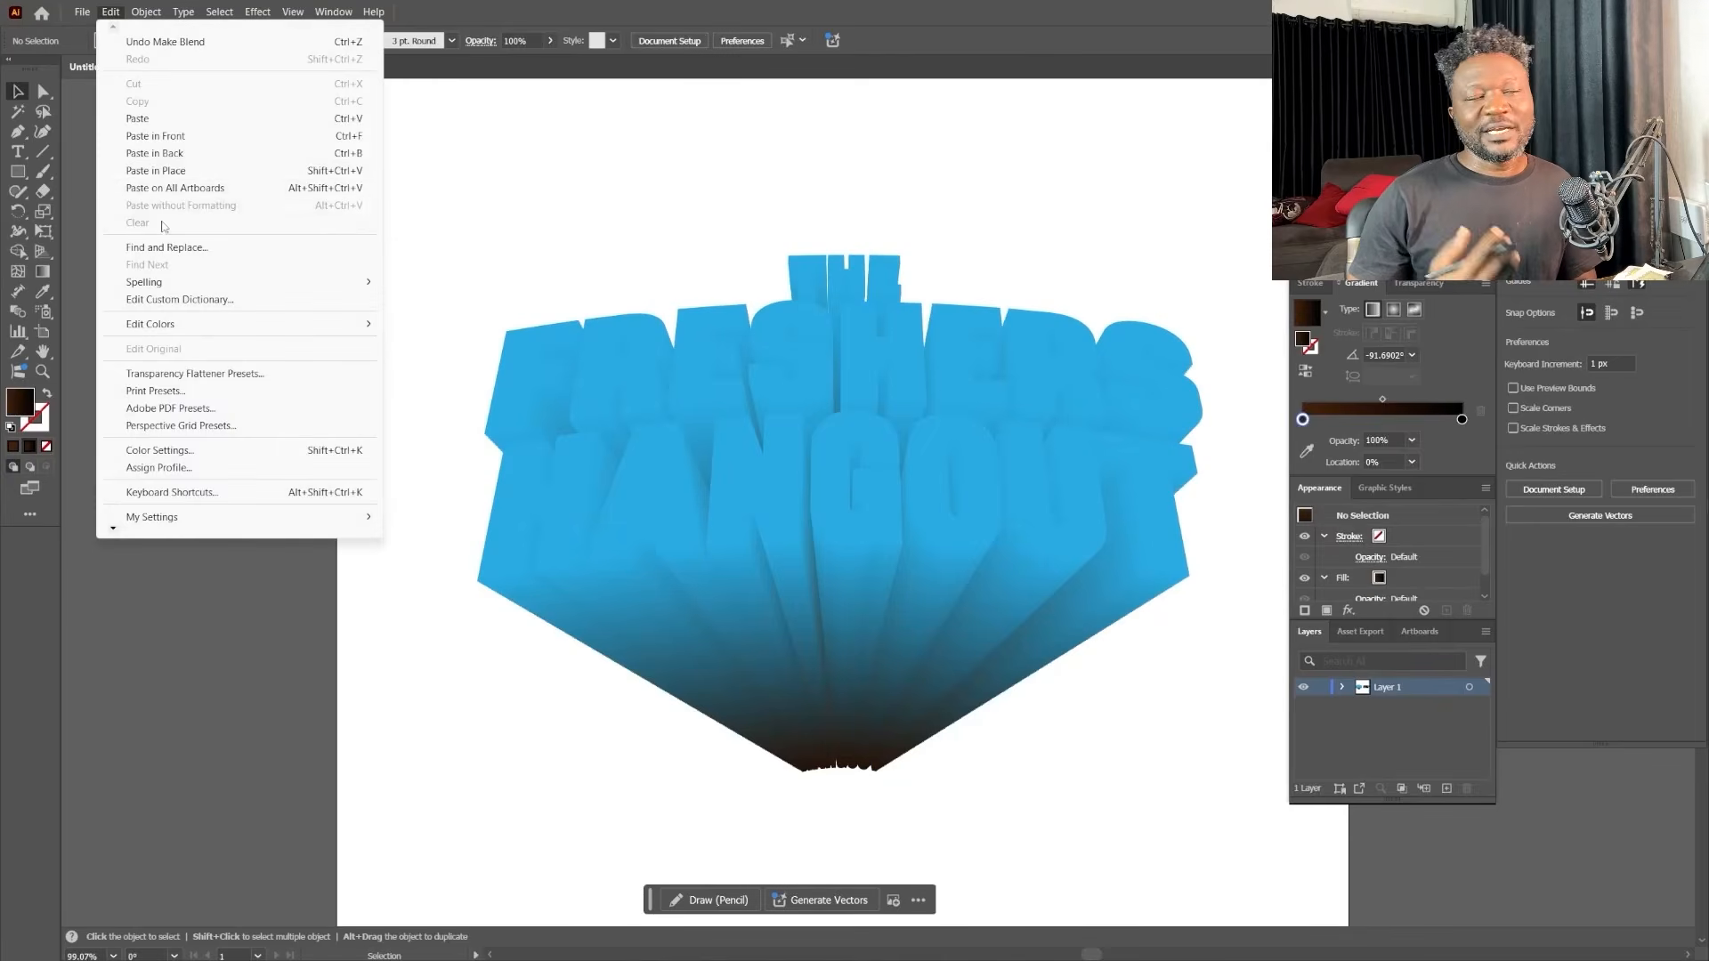
click(160, 170)
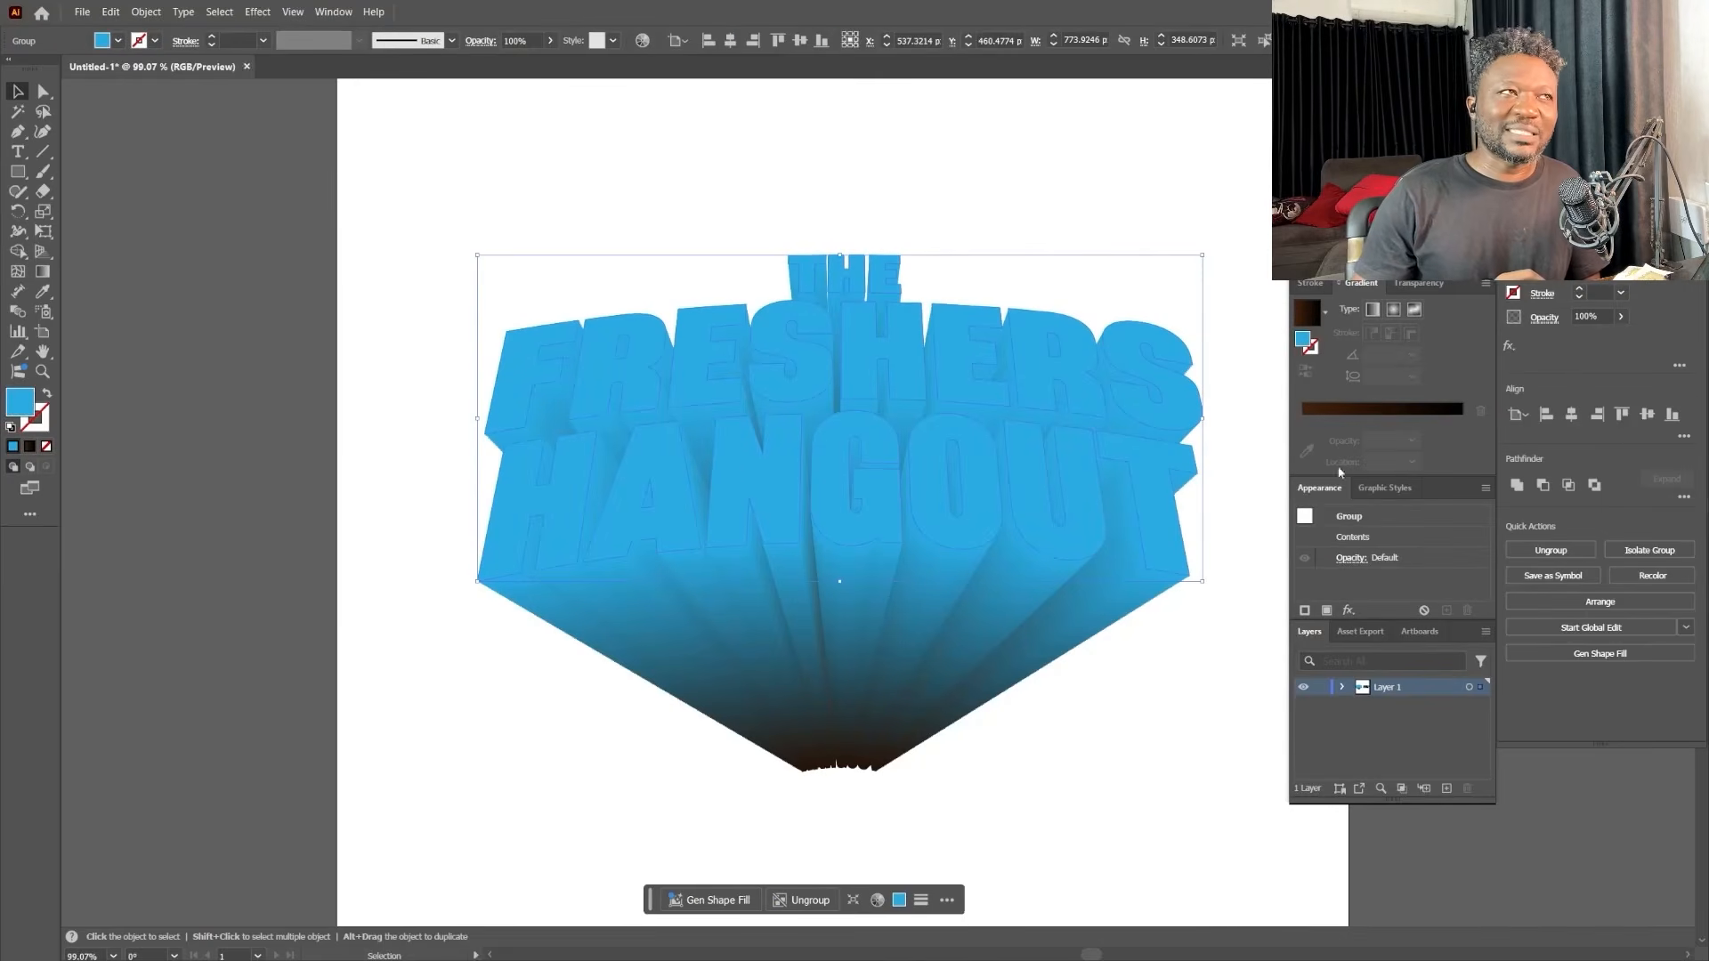
Step: Set the fill of the pasted front title to light blue 85e5ff
double_click(15, 400)
drag(1072, 383, 1003, 306)
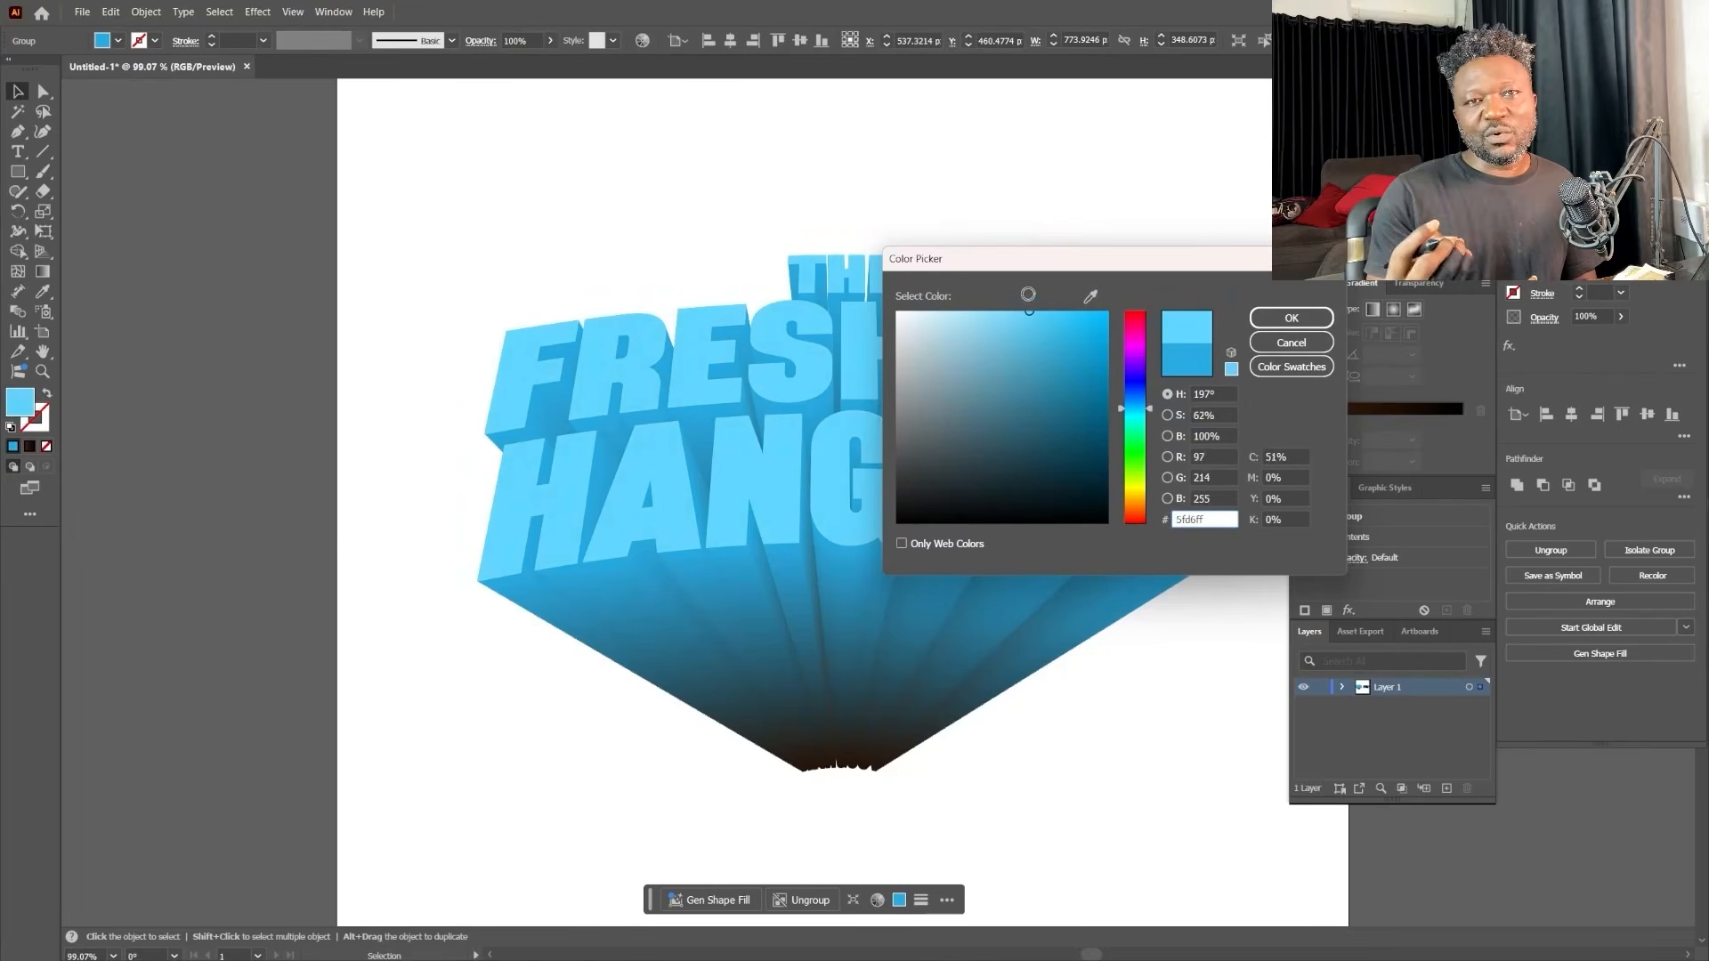
click(1130, 409)
click(1130, 411)
drag(995, 260, 1172, 457)
click(1197, 503)
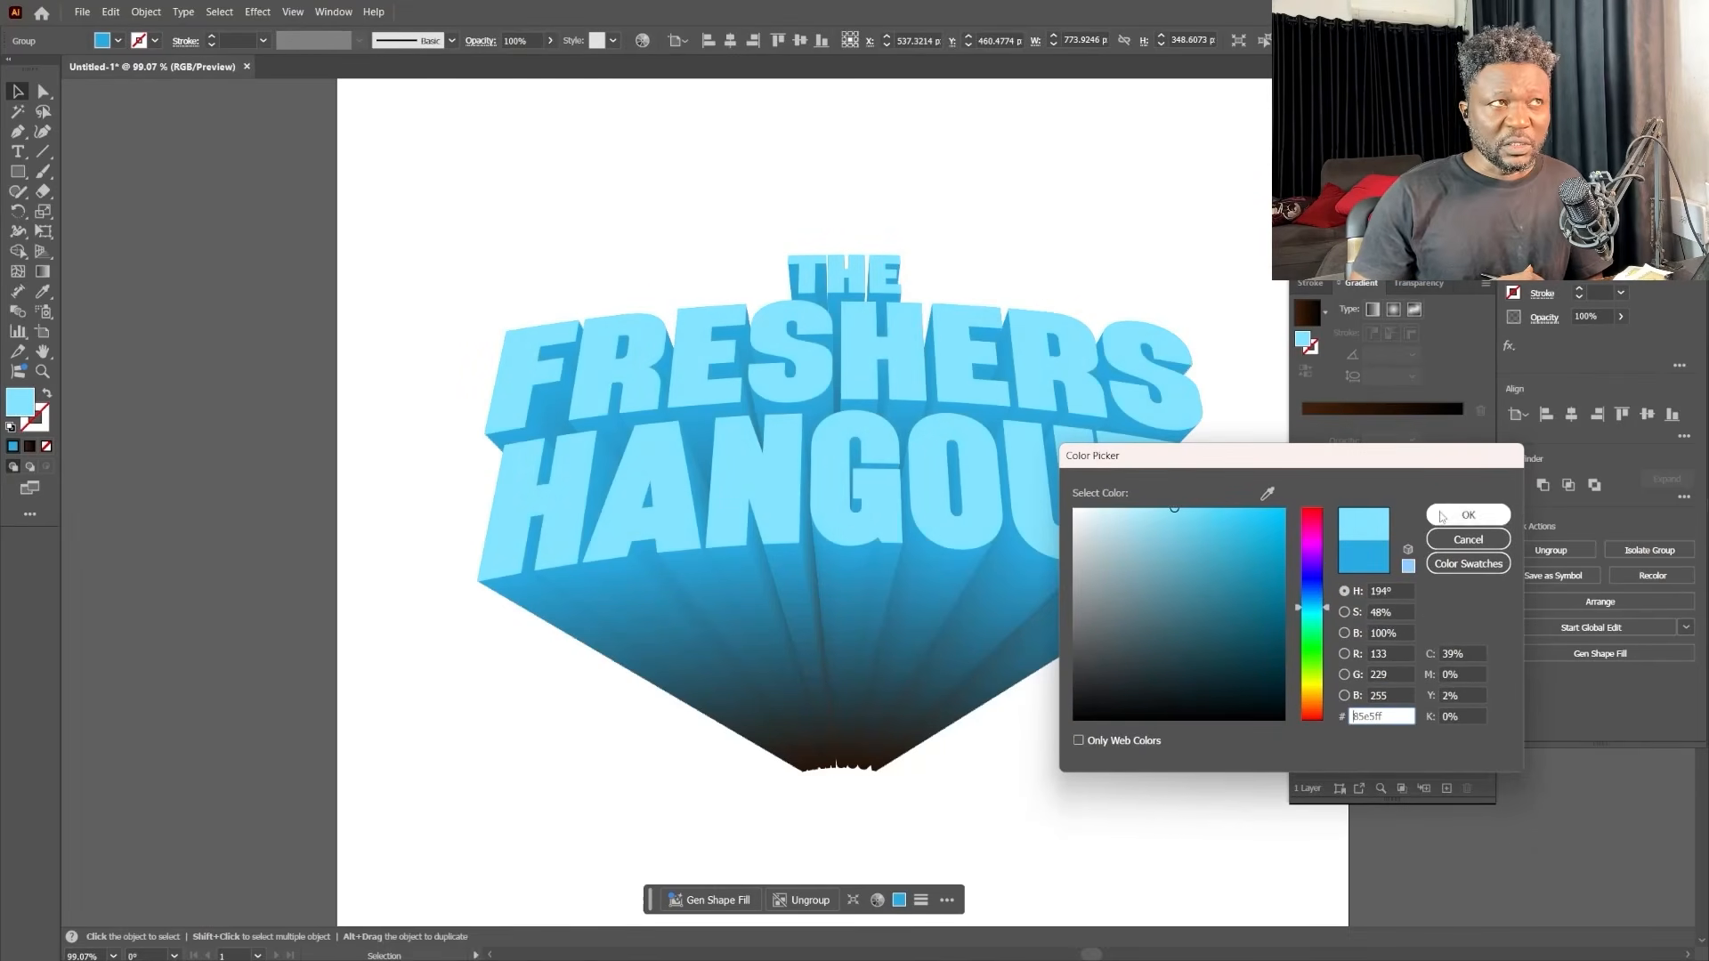
click(1468, 515)
click(965, 203)
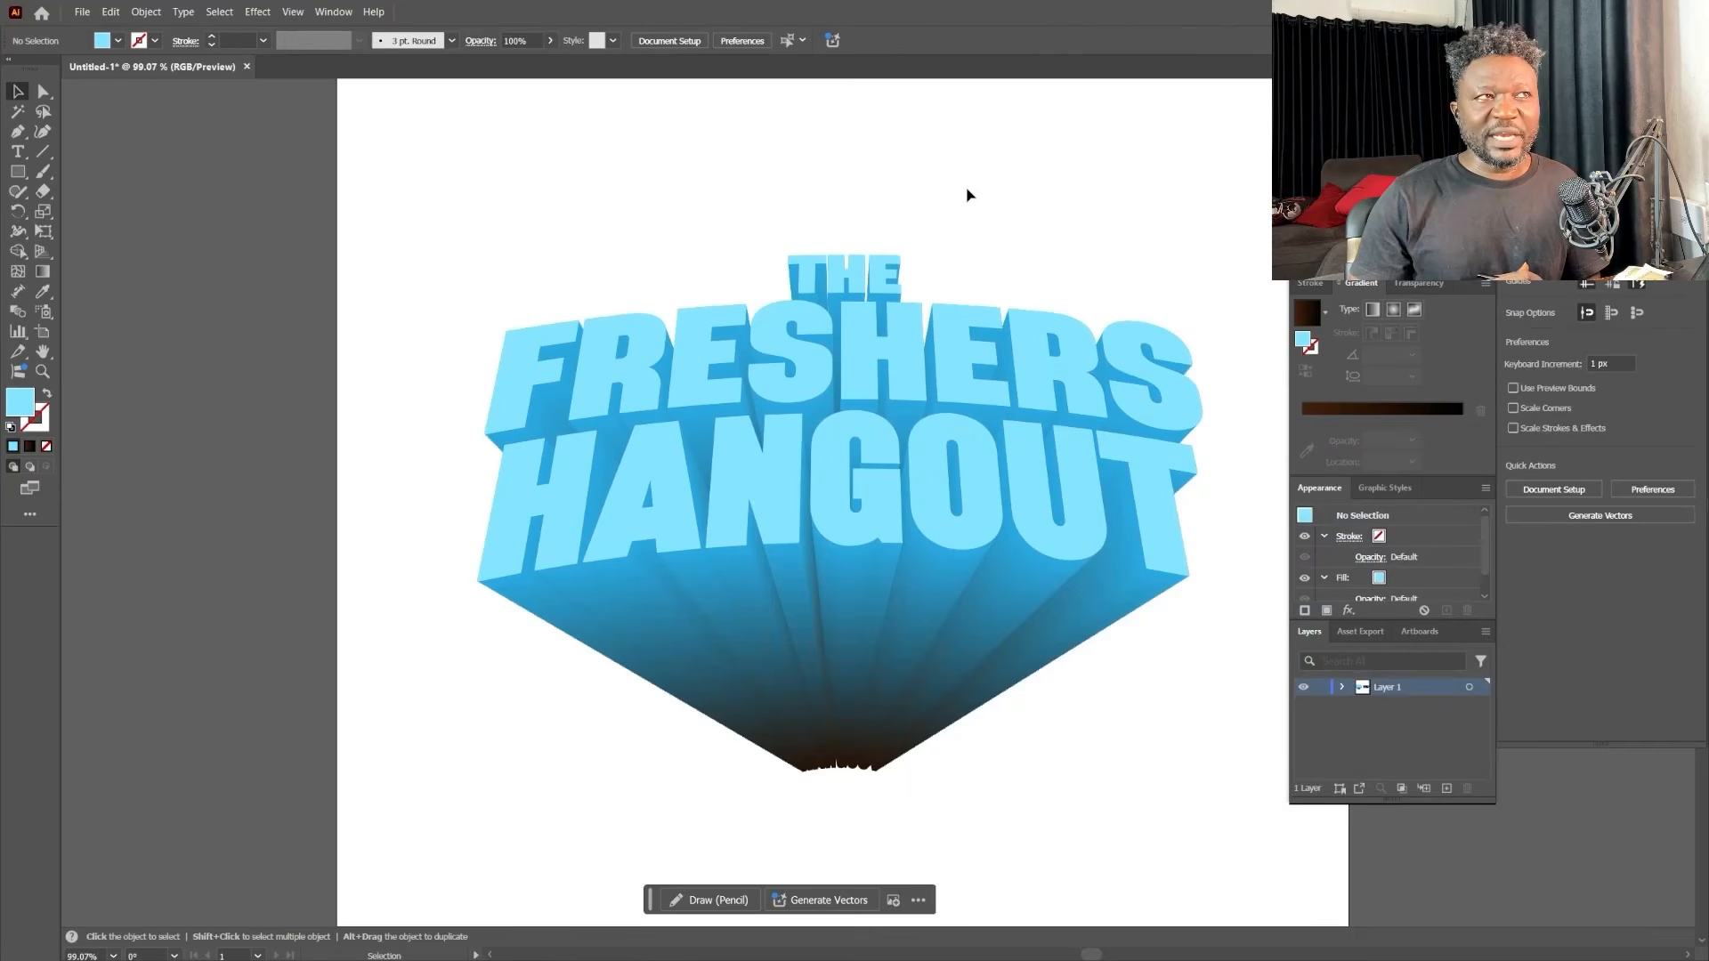
key(a)
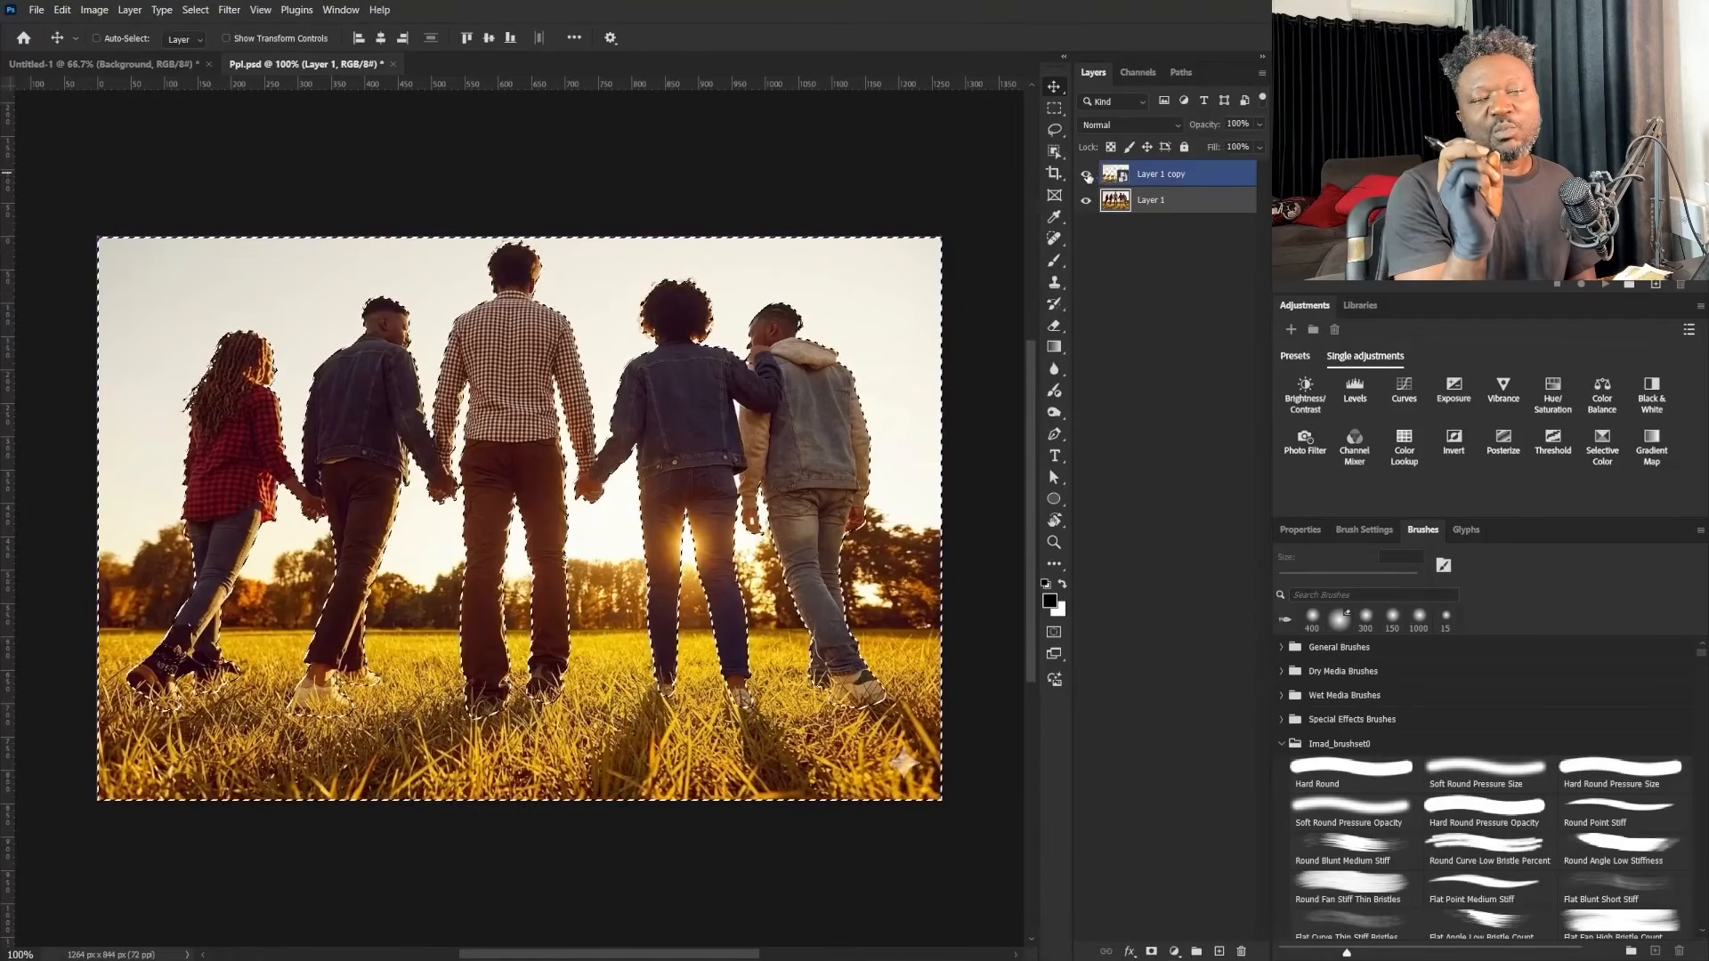
Step: Switch to Photoshop and expand the inverted selection around the five people on Layer 1 of Ppl.psd
click(195, 9)
mouse_move(223, 255)
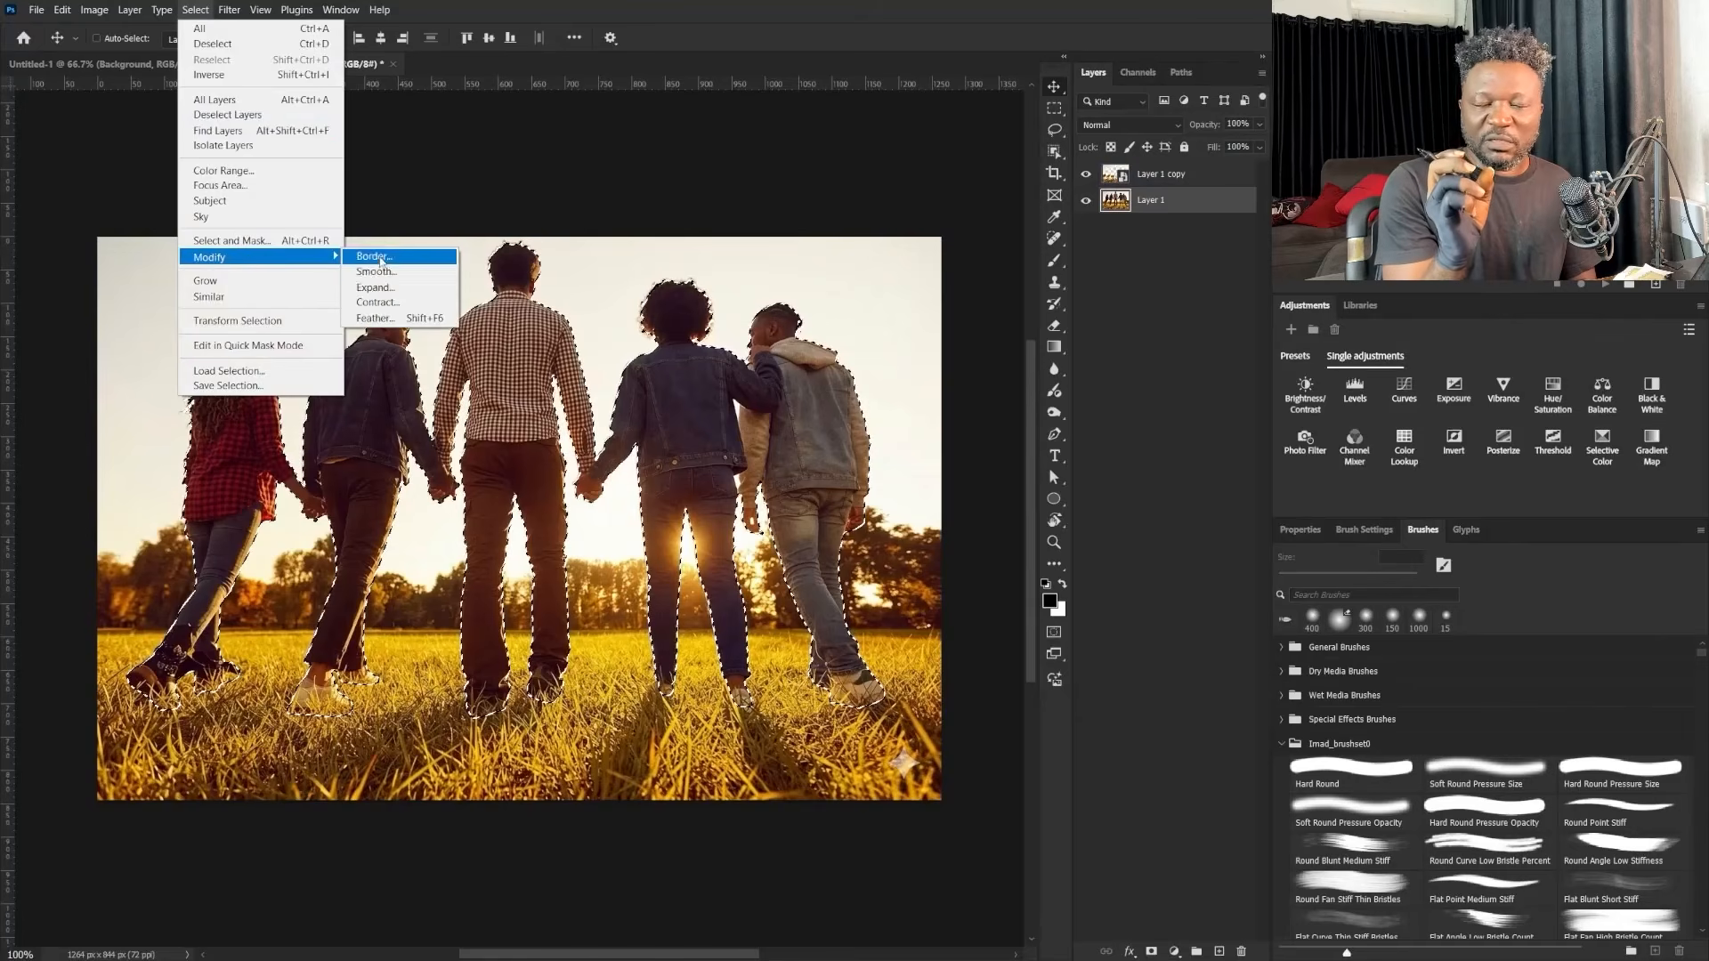
click(373, 291)
click(929, 475)
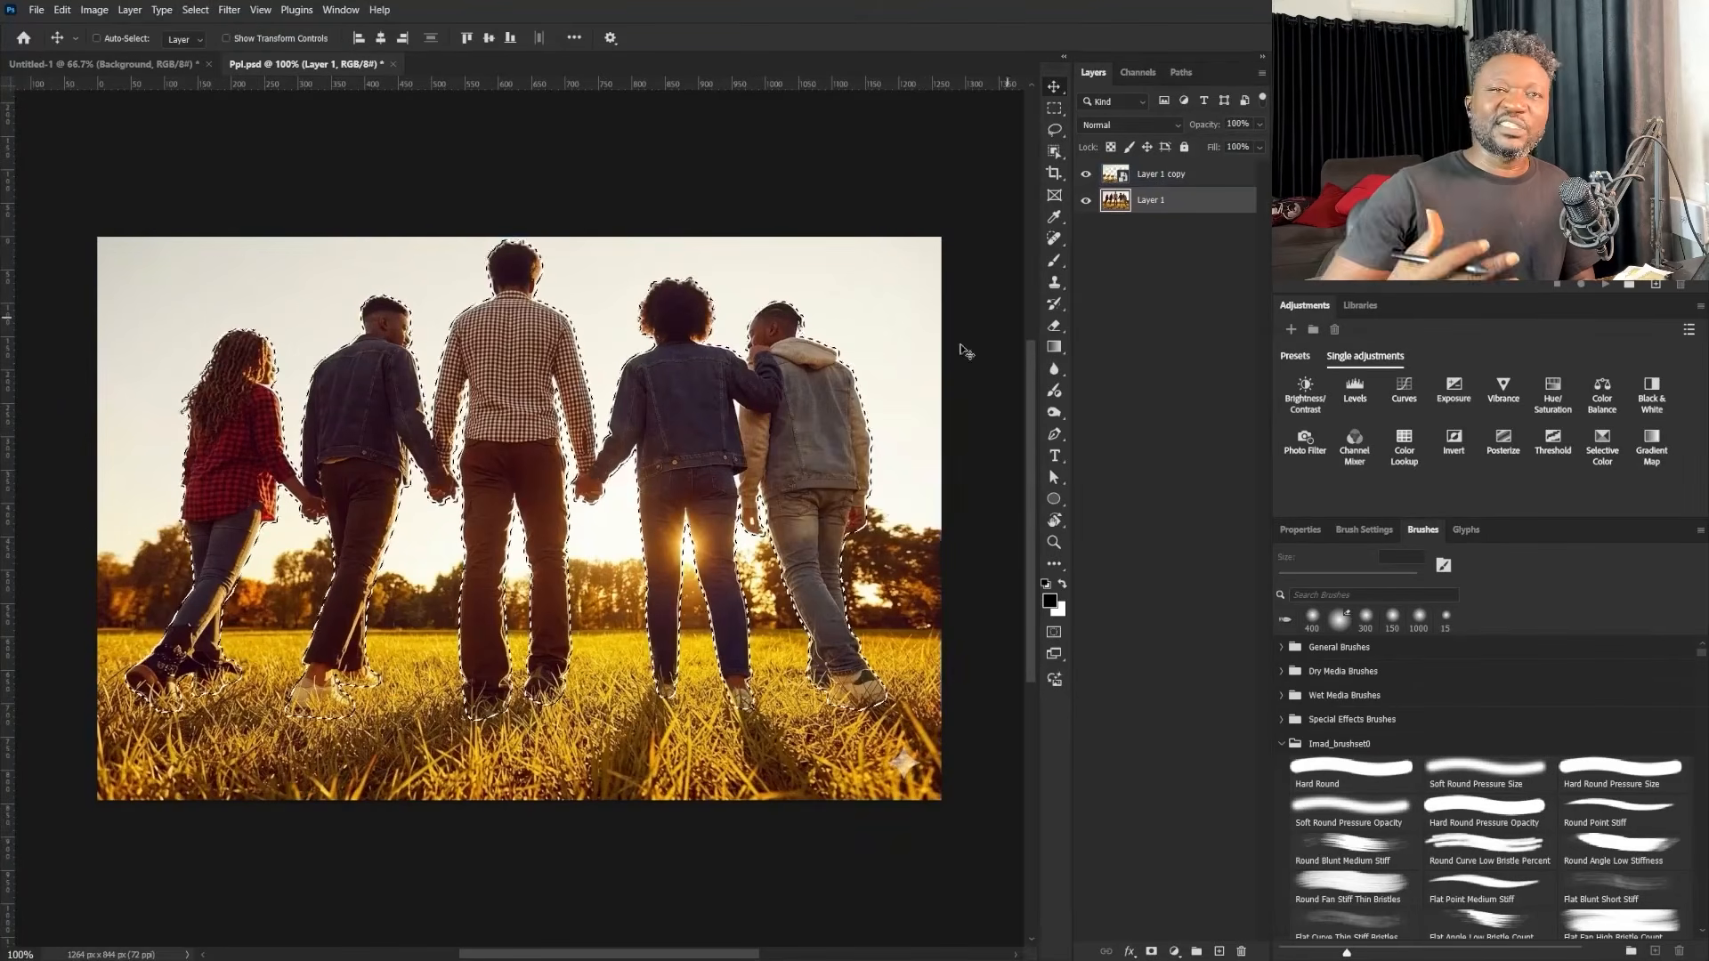
Step: Hide the Layer 1 copy cut-out and make Layer 1 the active layer
click(1086, 175)
click(1085, 174)
click(1161, 175)
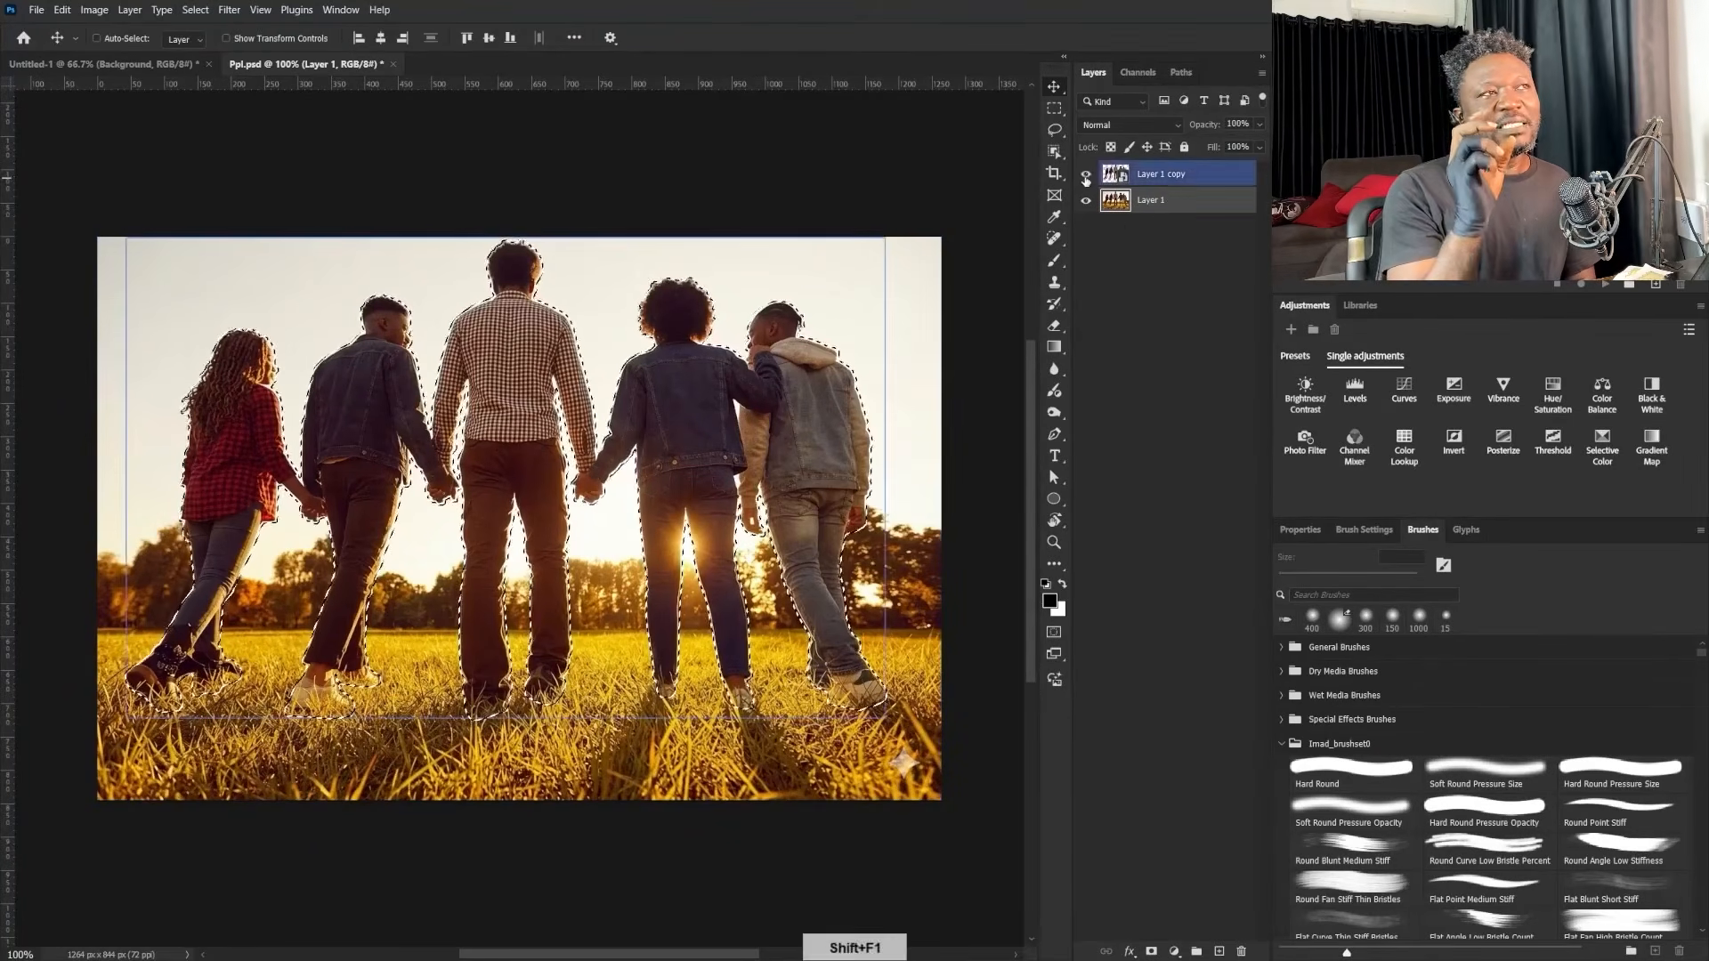
click(1150, 200)
click(1085, 174)
click(228, 10)
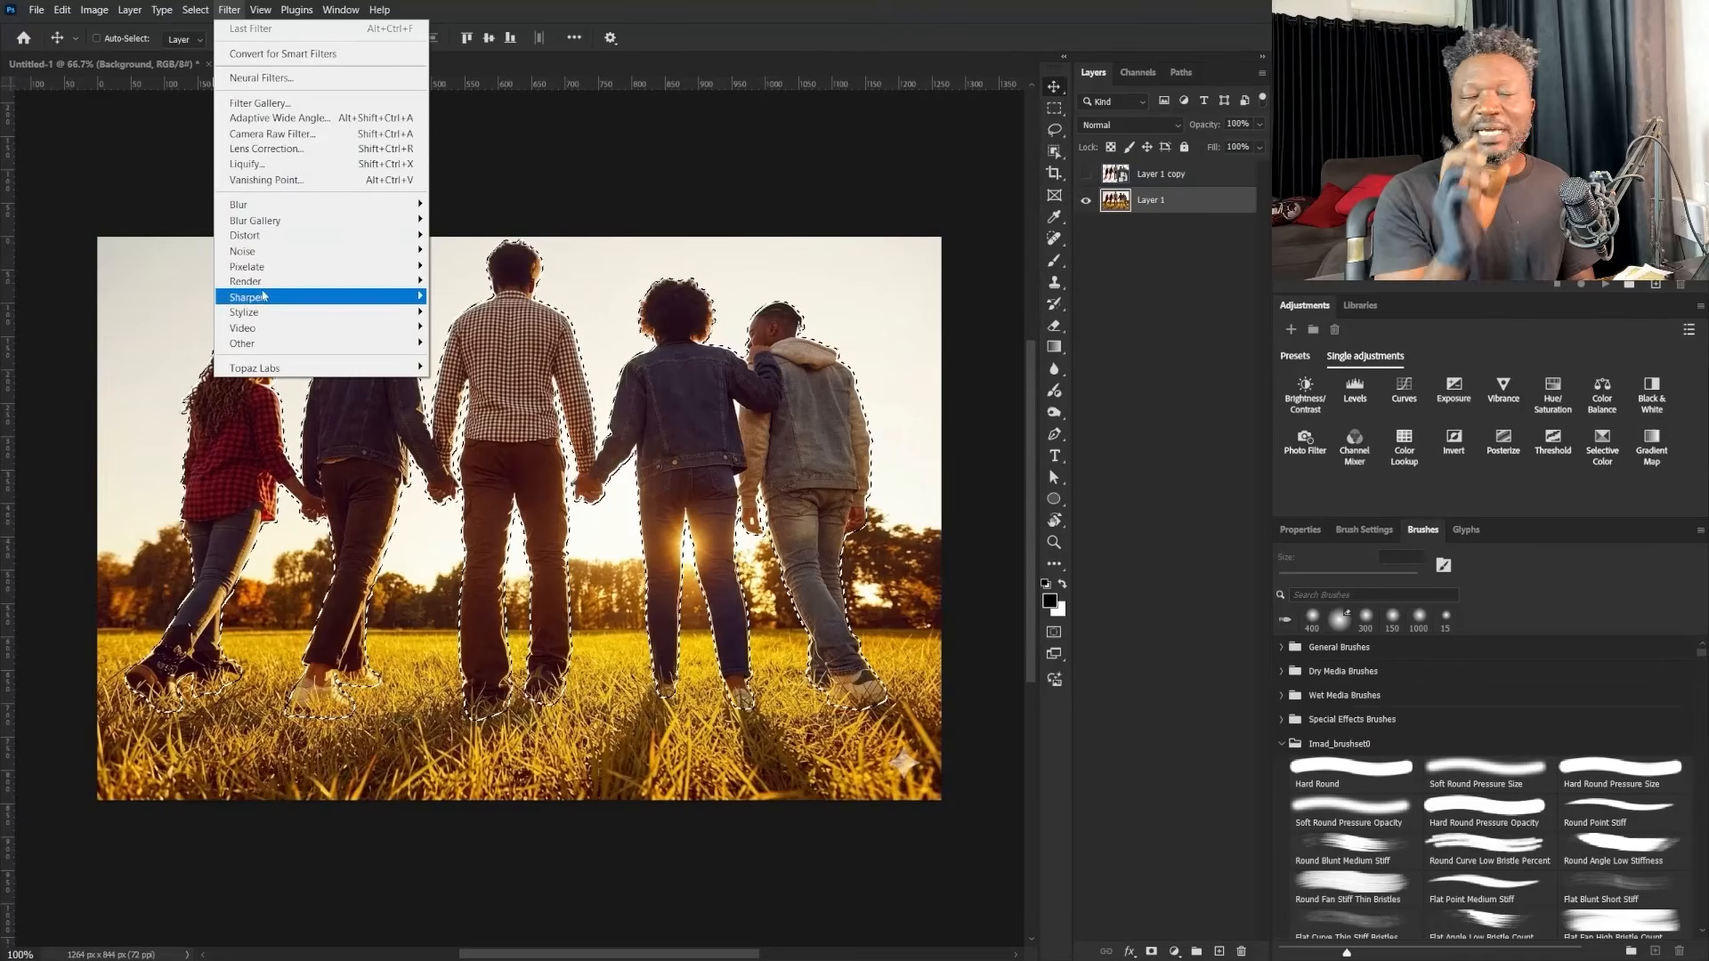
click(793, 38)
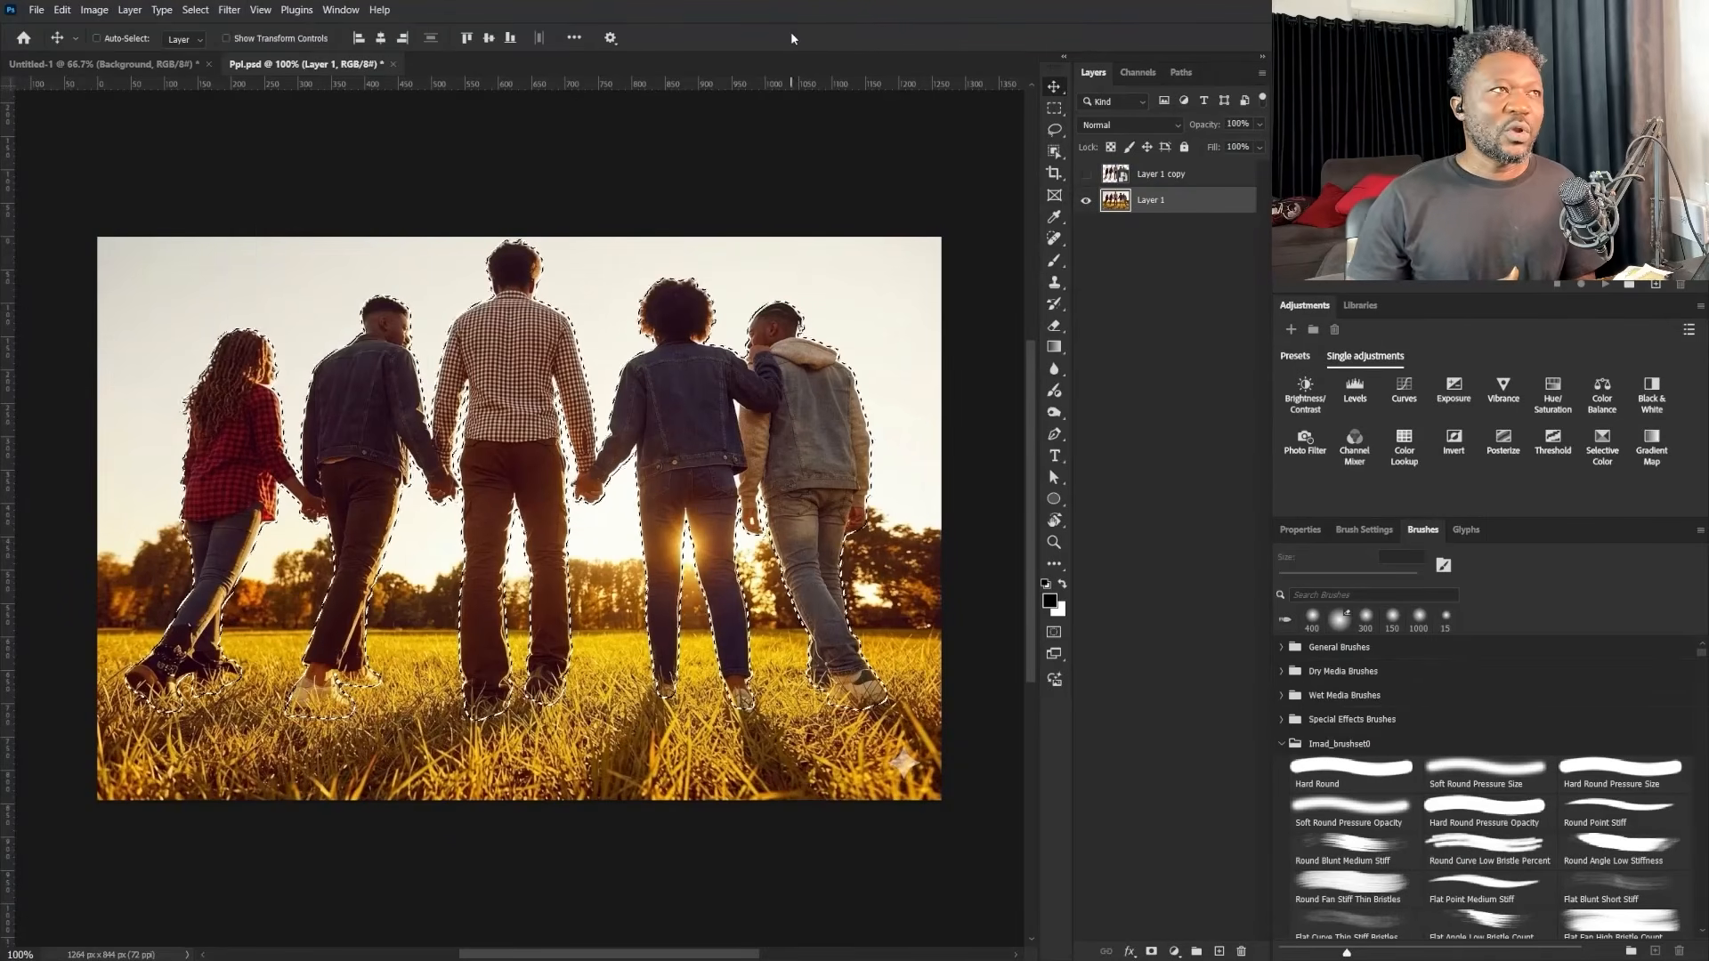
Step: Fill the selected people on Layer 1 with content-aware background and clear the selection
key(shift+F5)
key(Return)
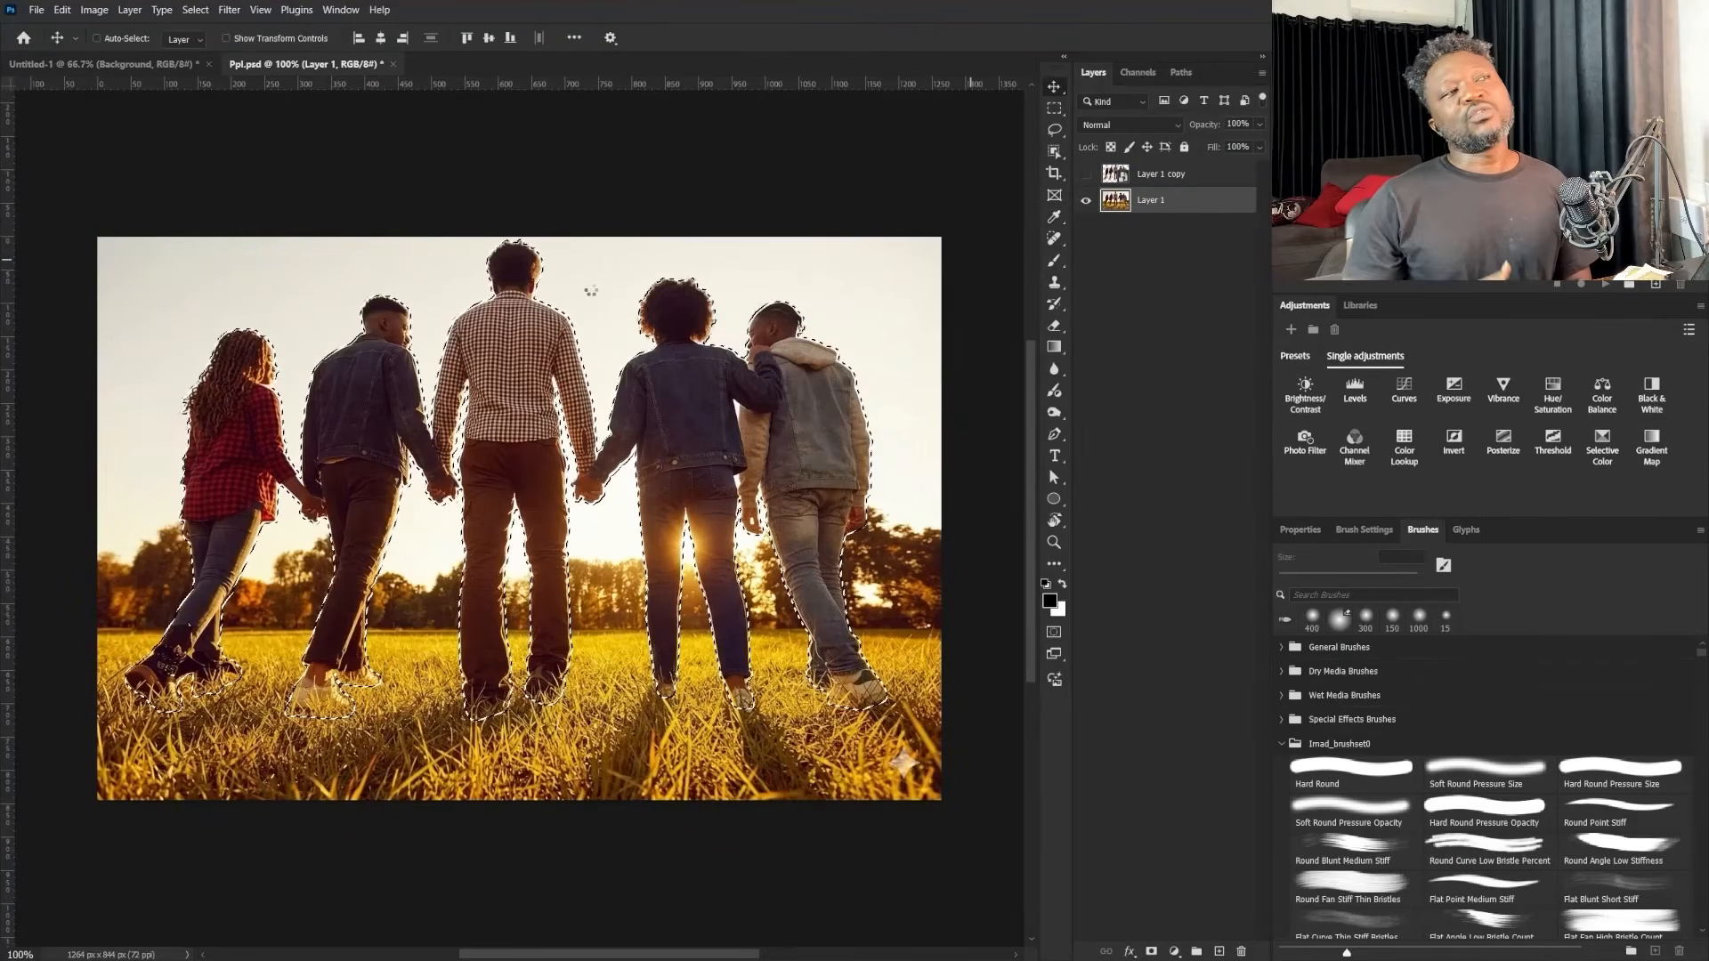
key(ctrl+d)
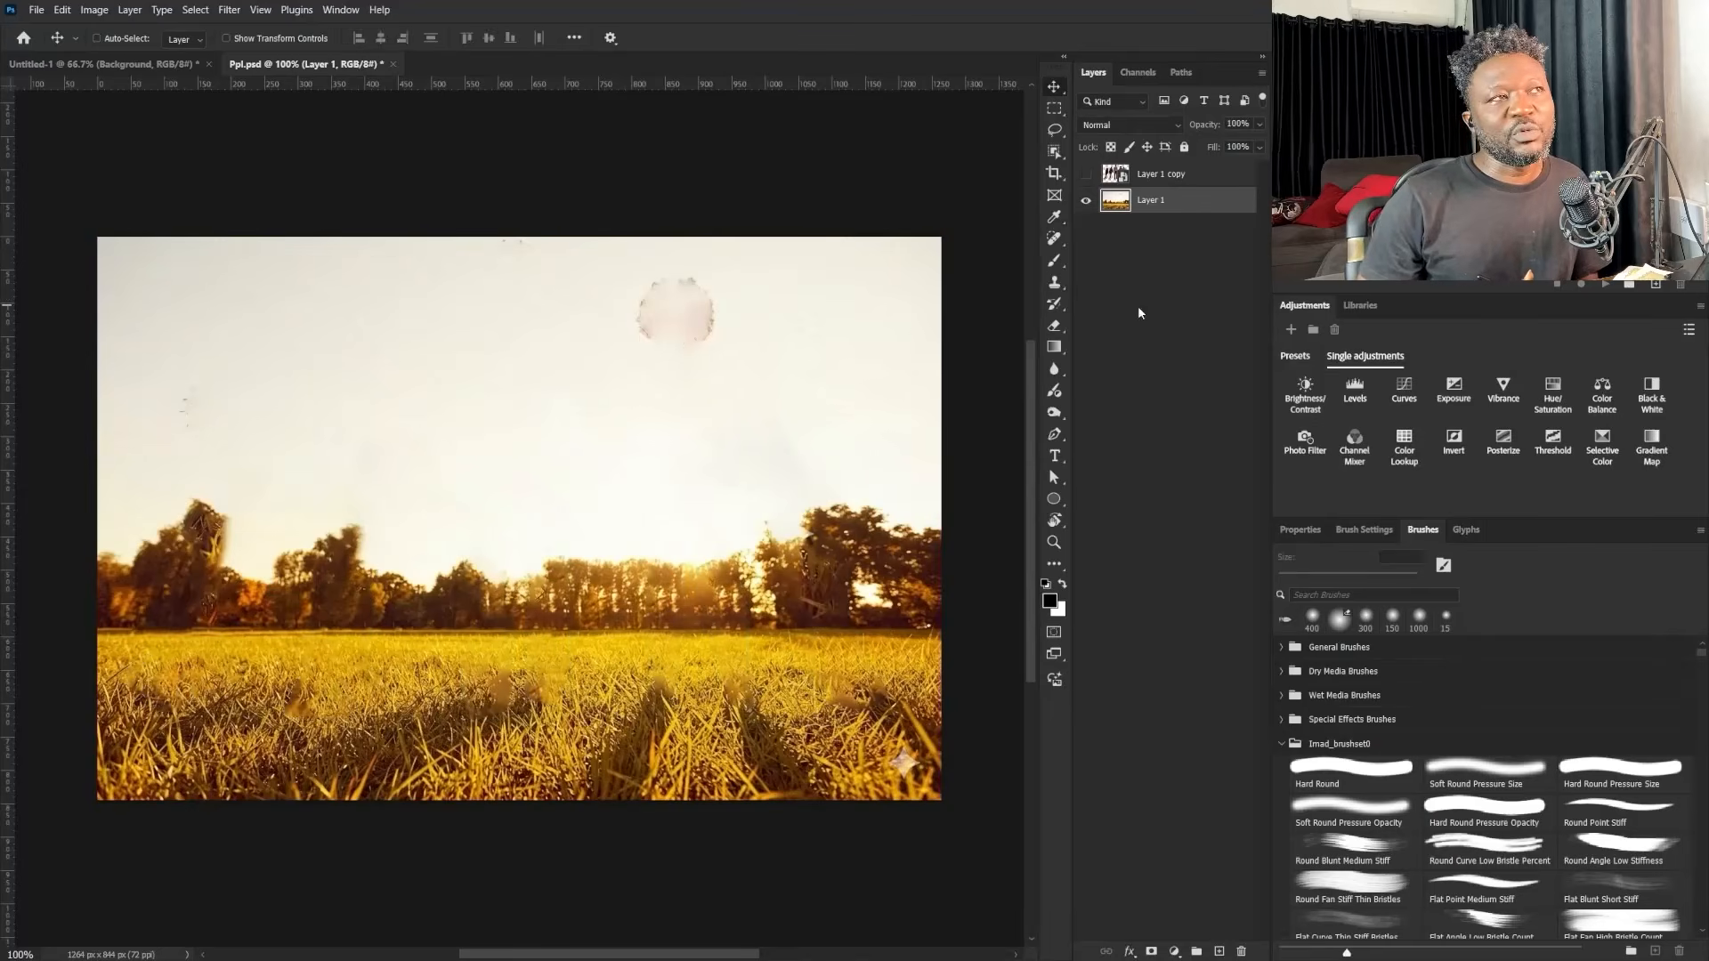
Step: Heal the leftover patches in the sky and trees with the Spot Healing Brush, and show the people cut-out again
key(j)
drag(663, 337, 692, 334)
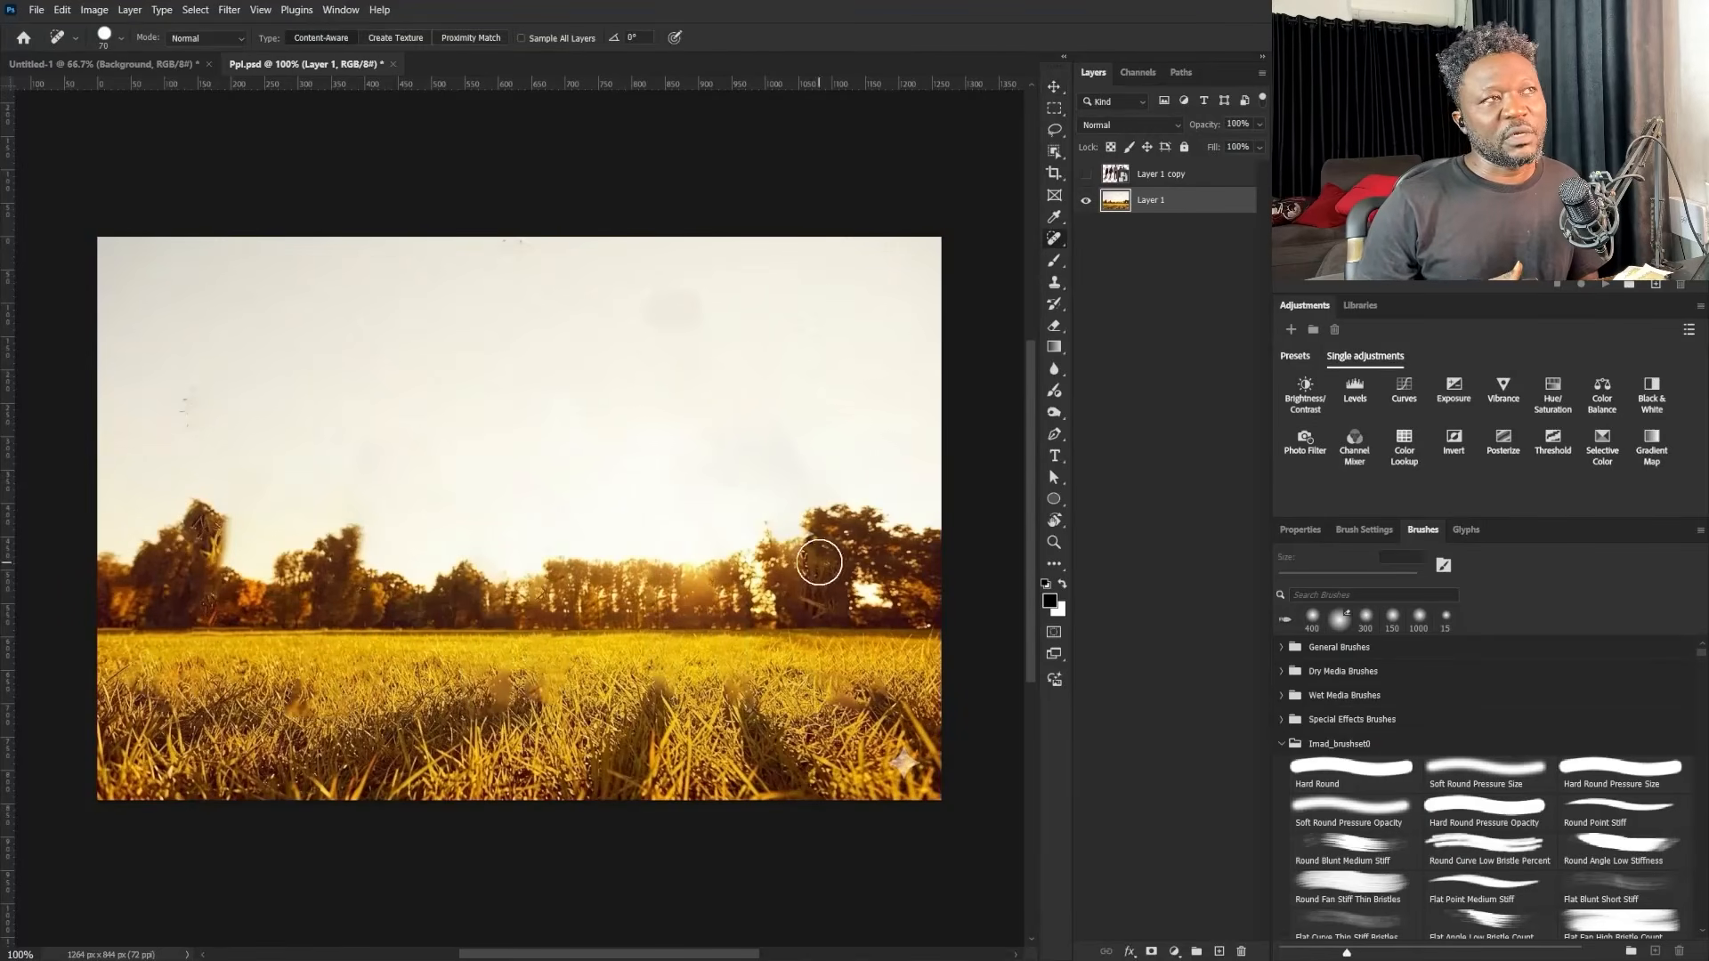
drag(193, 541, 195, 599)
drag(182, 400, 267, 378)
key(v)
click(1086, 174)
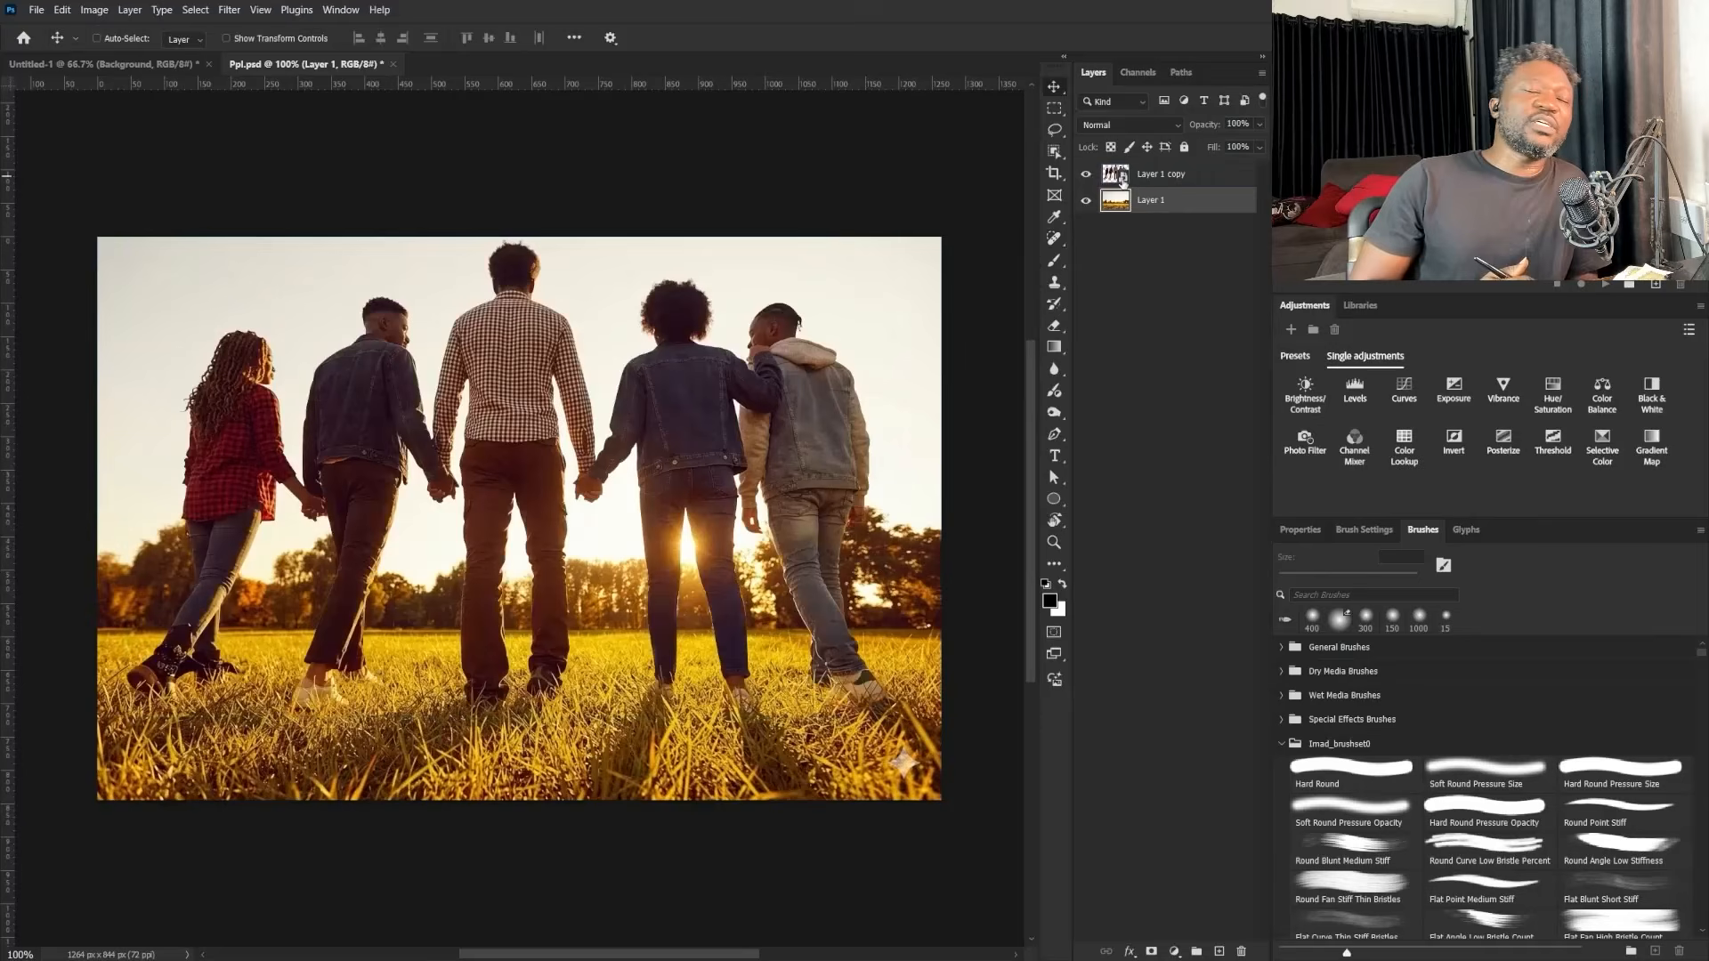
Step: Duplicate the cleaned background layer and convert the duplicate to a smart object
key(ctrl+j)
right_click(1181, 205)
click(1233, 538)
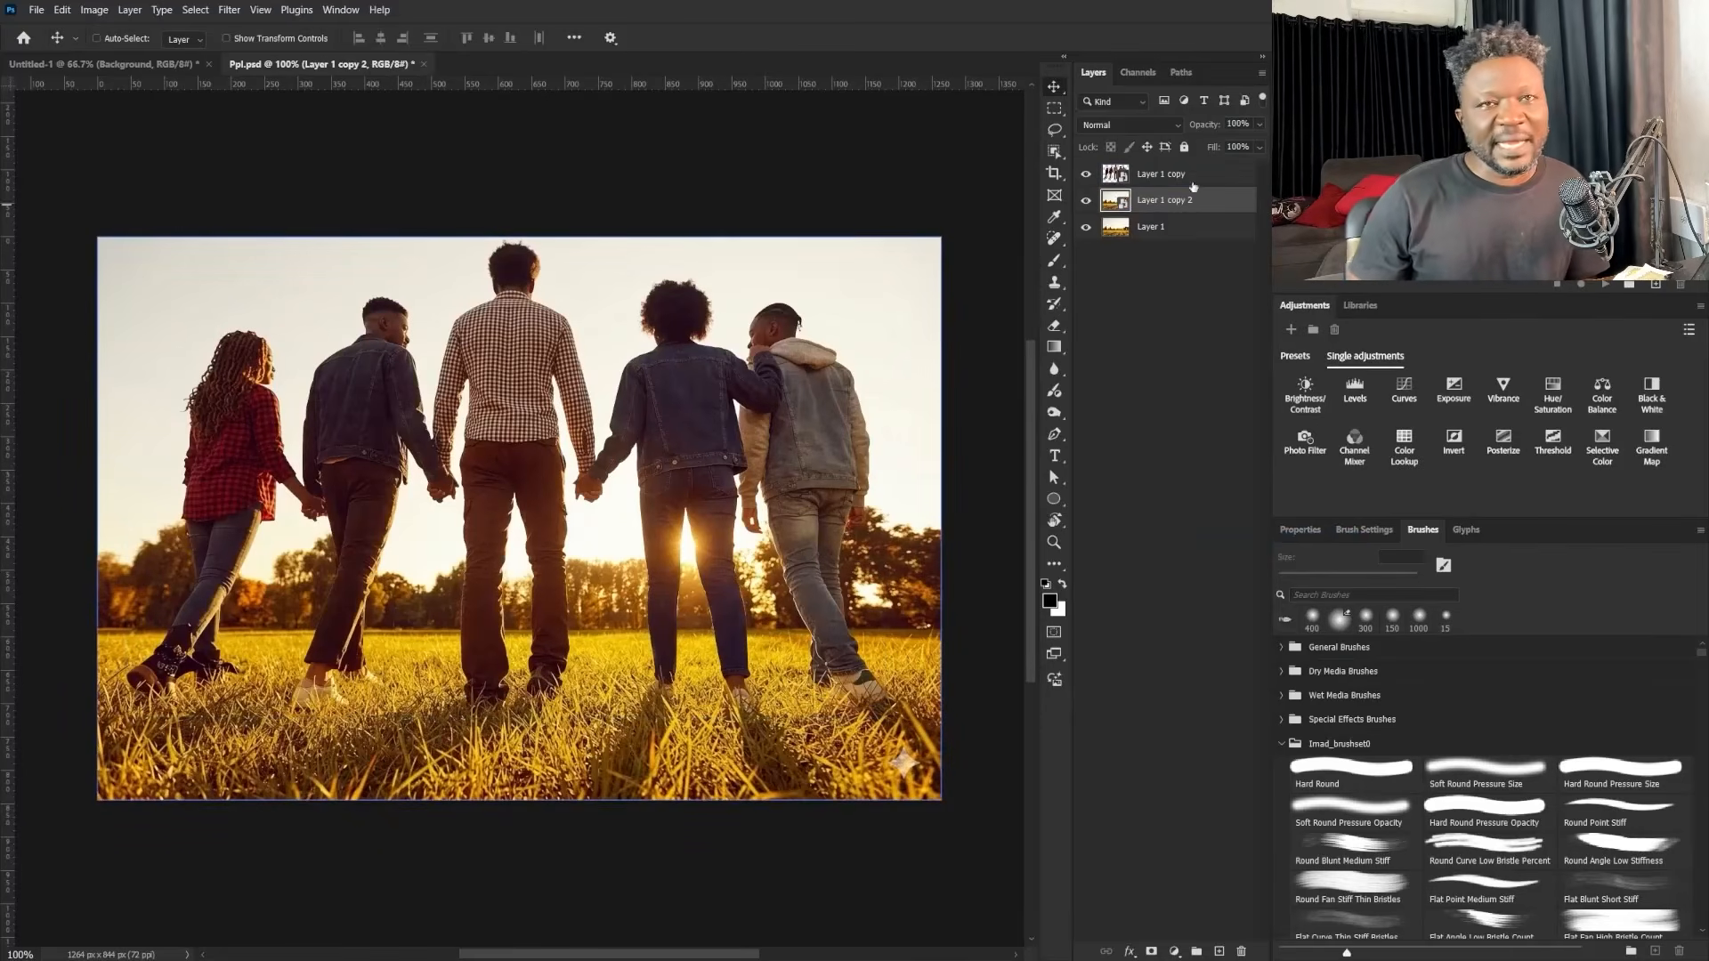
Step: Bring the people cut-out and the background smart object into the Untitled-1 flyer, and hide the people layer there
ctrl+click(1194, 177)
drag(972, 341, 667, 561)
click(1086, 211)
click(1157, 246)
Step: Bend the field background with an Arc warp so that the horizon curves downward
key(ctrl+t)
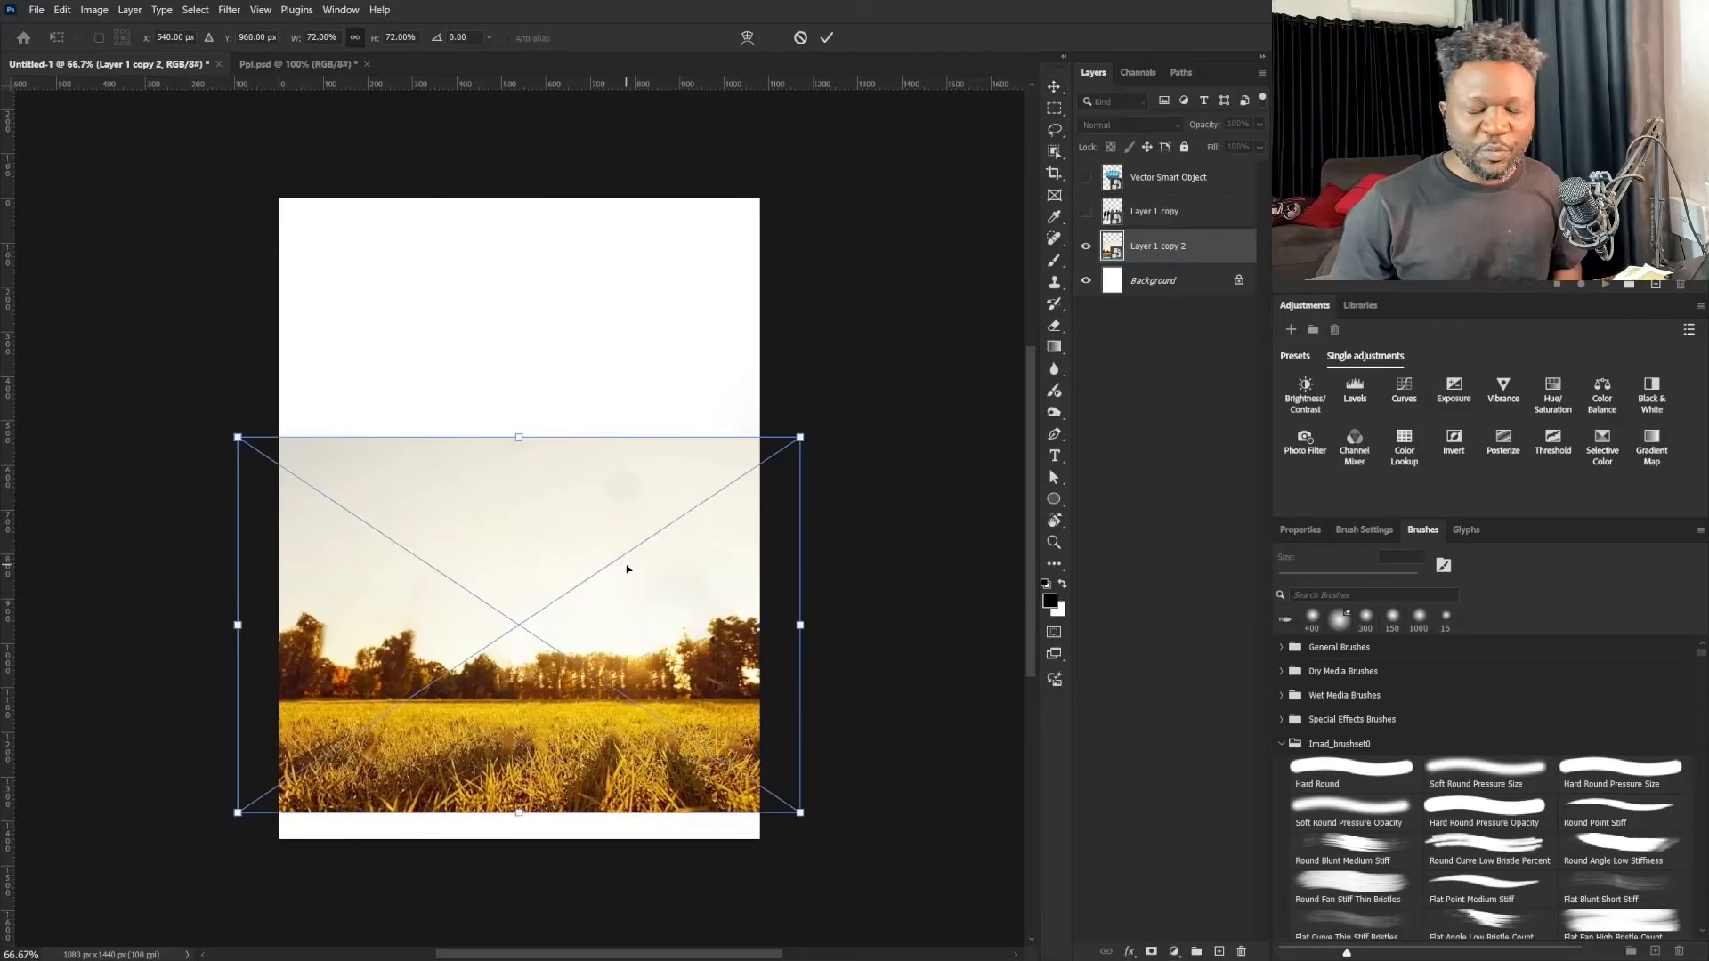
right_click(627, 567)
click(659, 751)
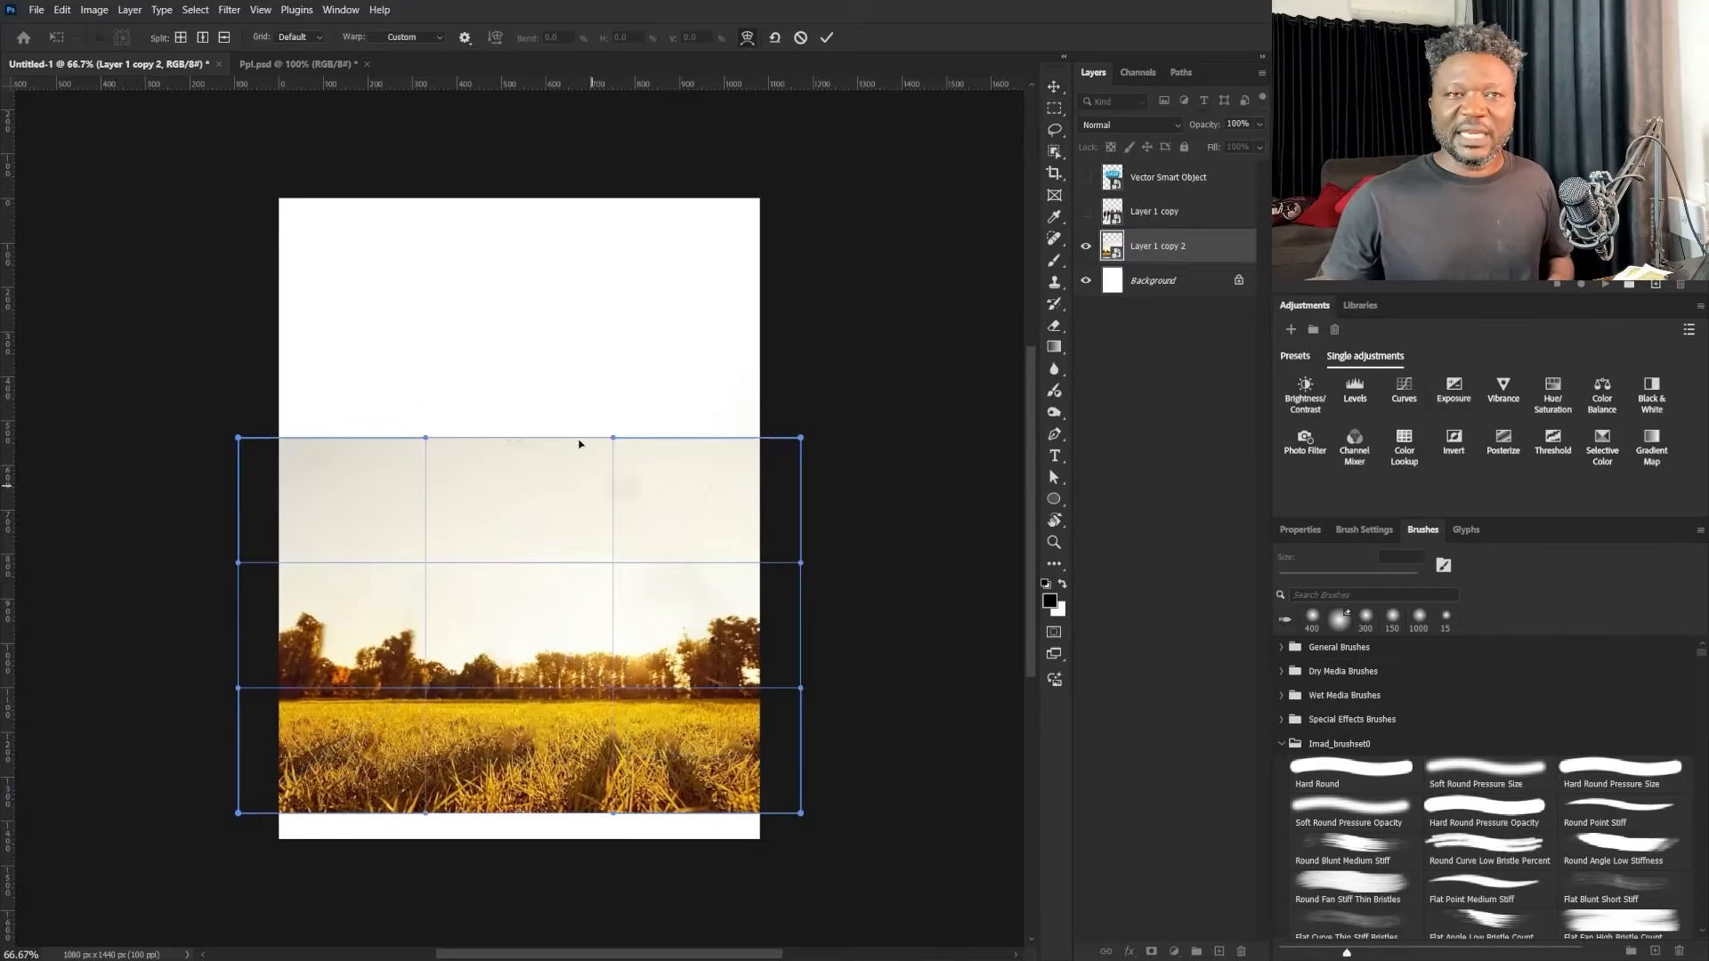
click(411, 37)
click(399, 78)
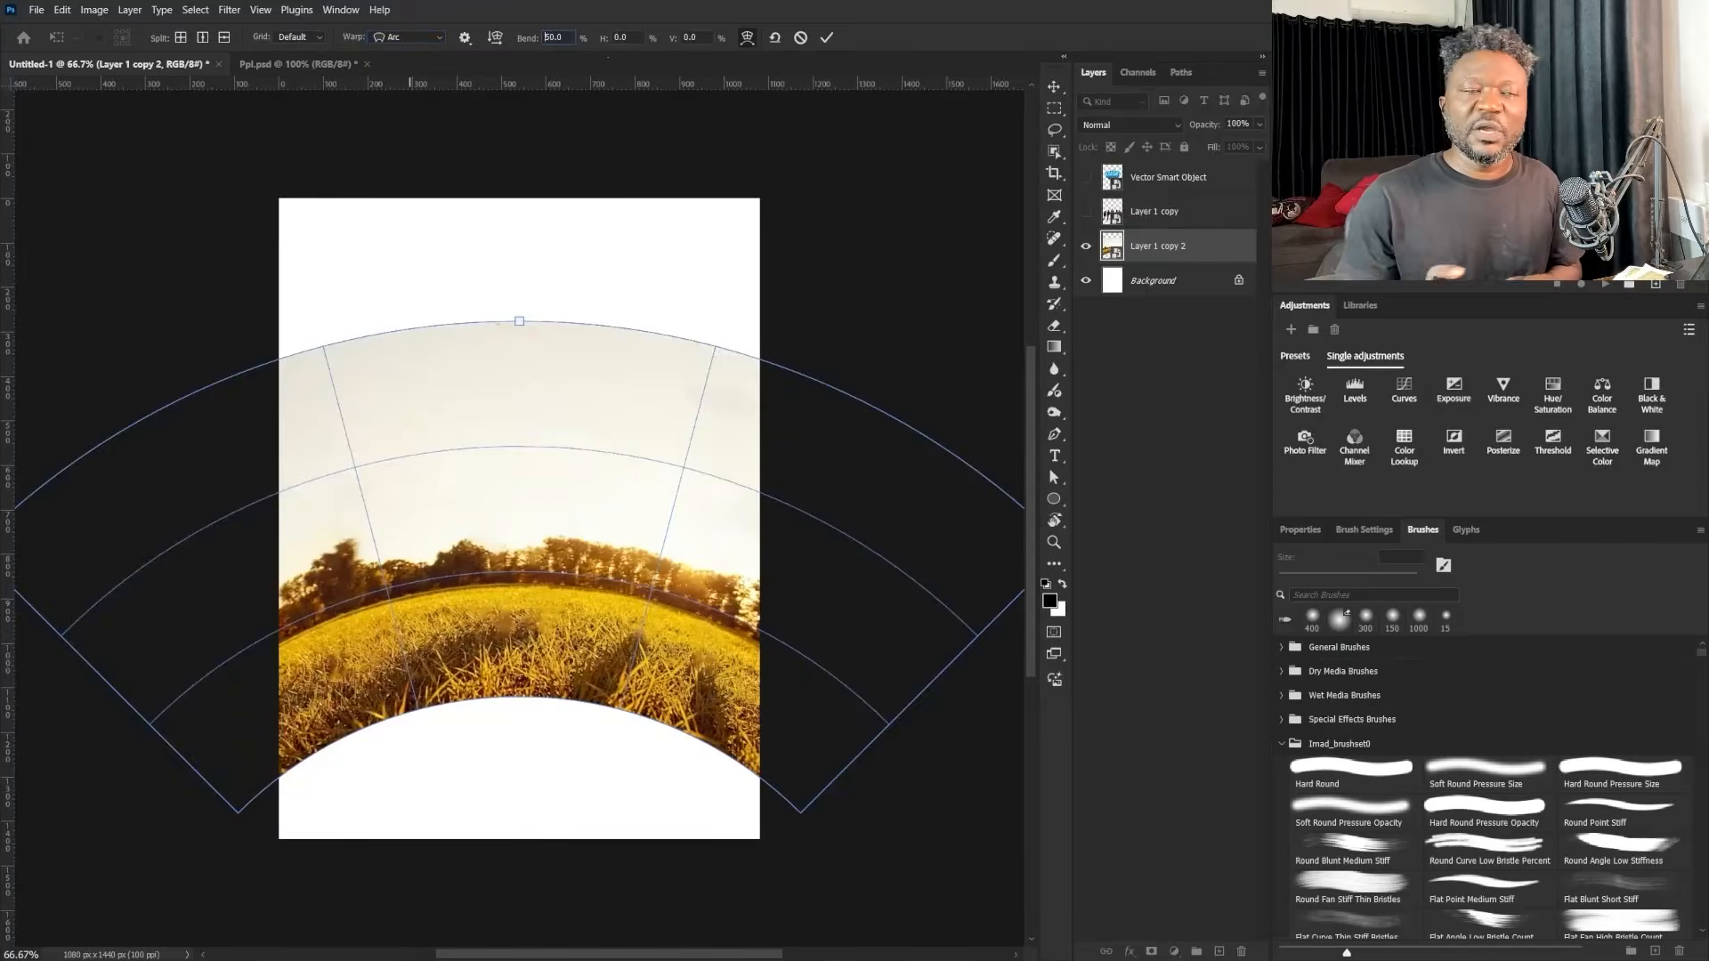
right_click(600, 543)
click(660, 589)
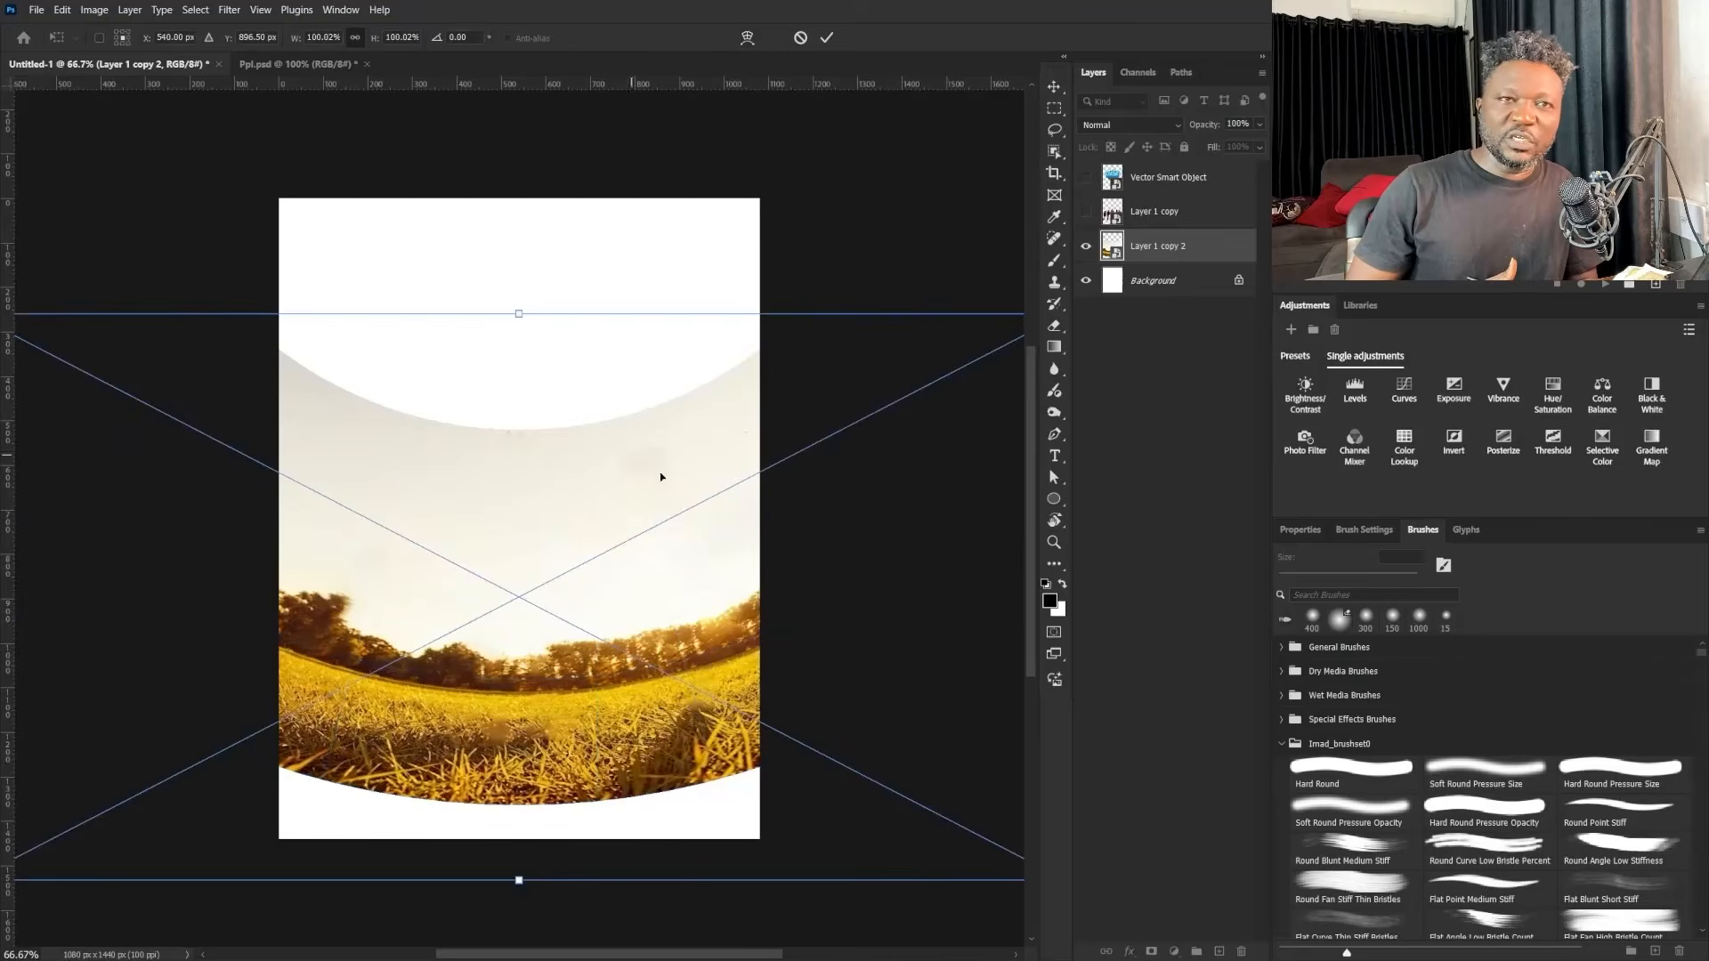
Step: Scale down the bent field, adjust its perspective and position it across the middle of the flyer
scroll(668, 509, down, 3)
drag(981, 354, 784, 462)
scroll(570, 552, up, 2)
right_click(600, 547)
click(650, 636)
scroll(663, 584, down, 4)
key(Return)
scroll(569, 591, up, 3)
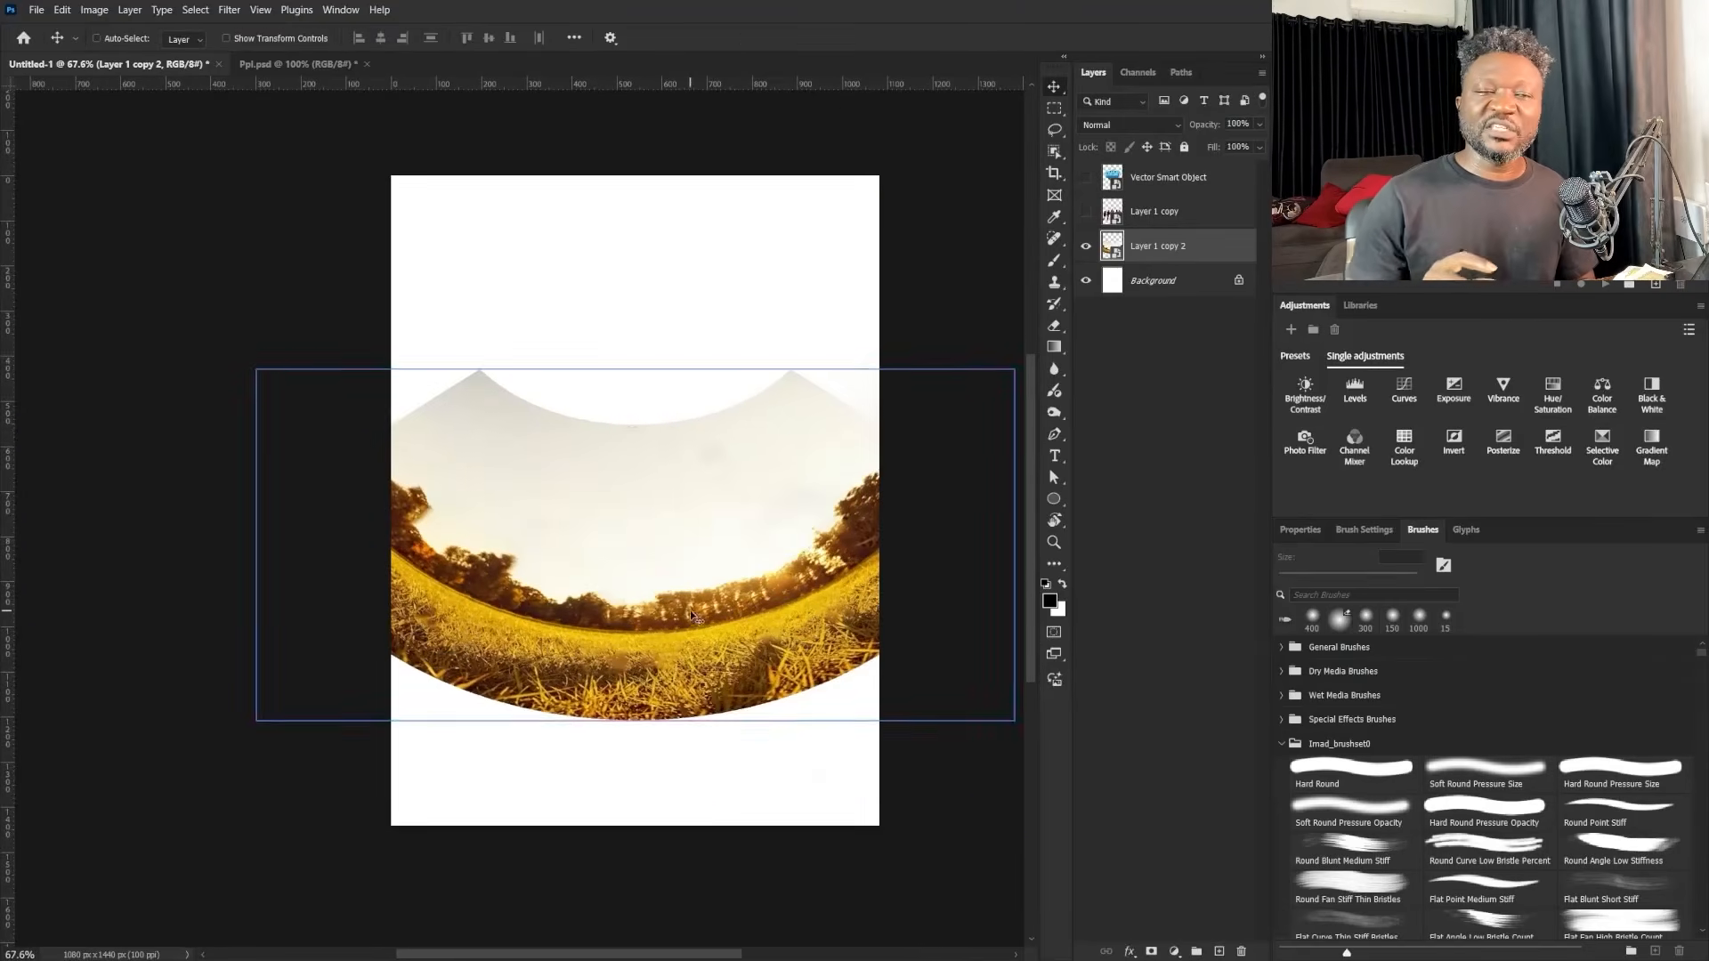
drag(634, 429, 633, 451)
Step: Show the people layer and move it up above the curved field
click(1086, 212)
click(1157, 213)
key(ctrl+t)
drag(772, 544, 772, 474)
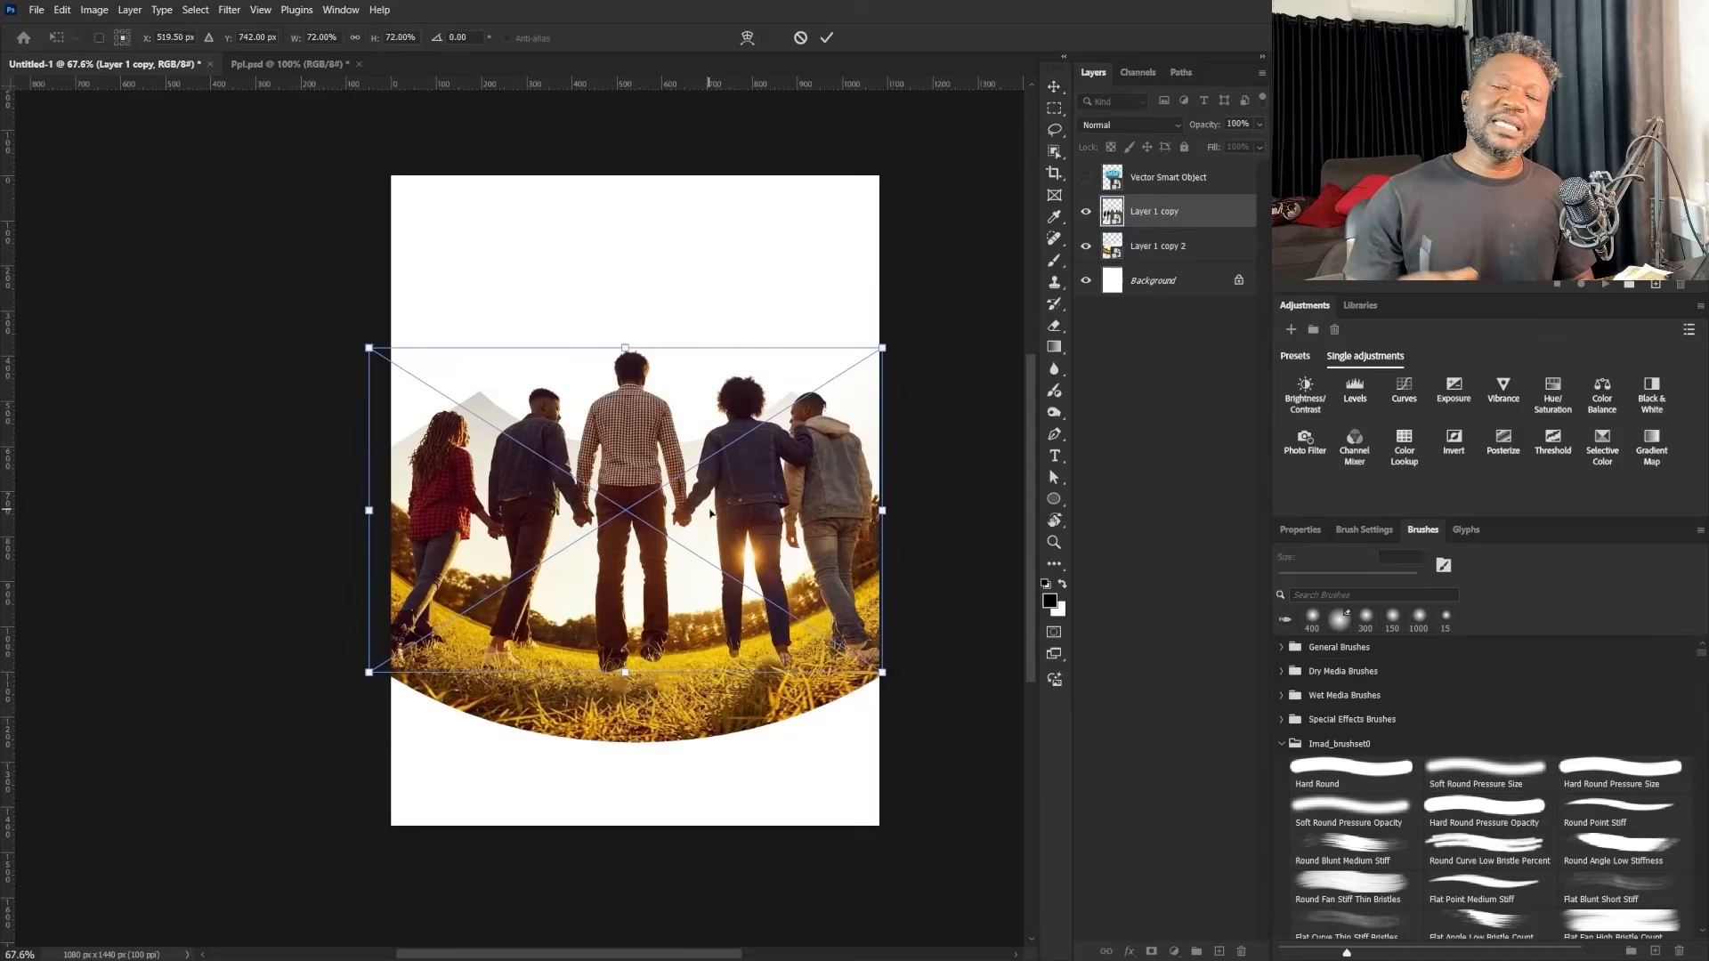
Step: Widen the base of the people layer with a Perspective transform so that the figures fan outward at their feet
right_click(781, 469)
click(886, 560)
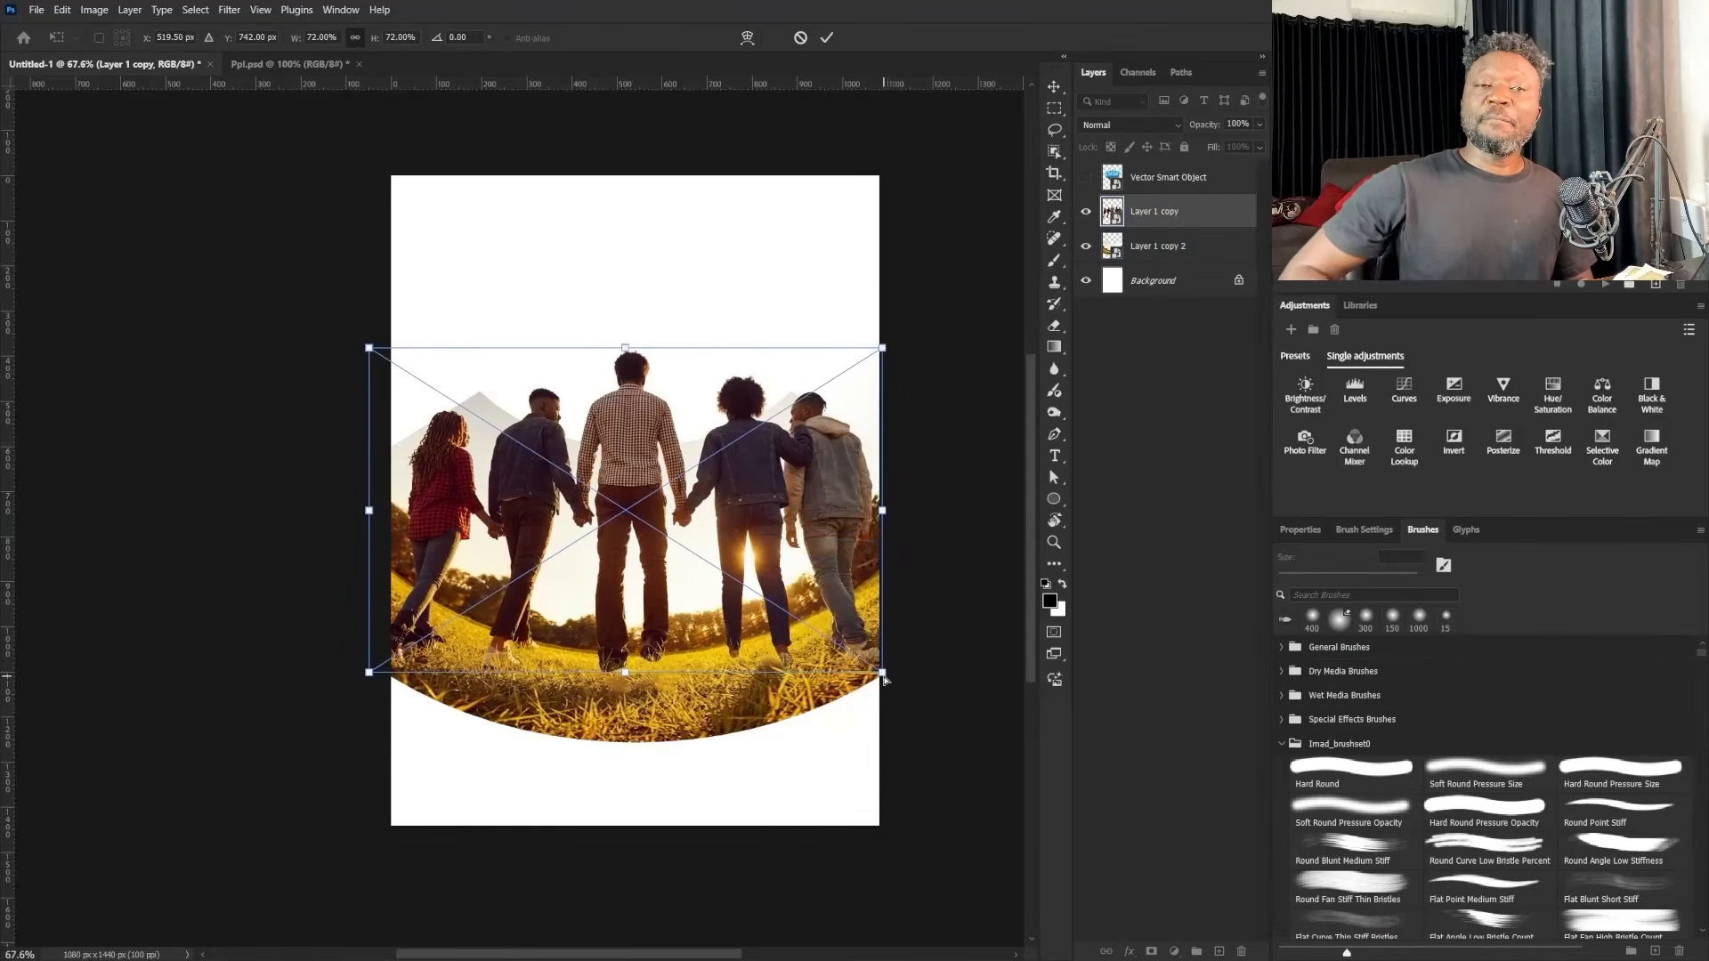
drag(882, 672, 935, 649)
right_click(819, 567)
click(890, 579)
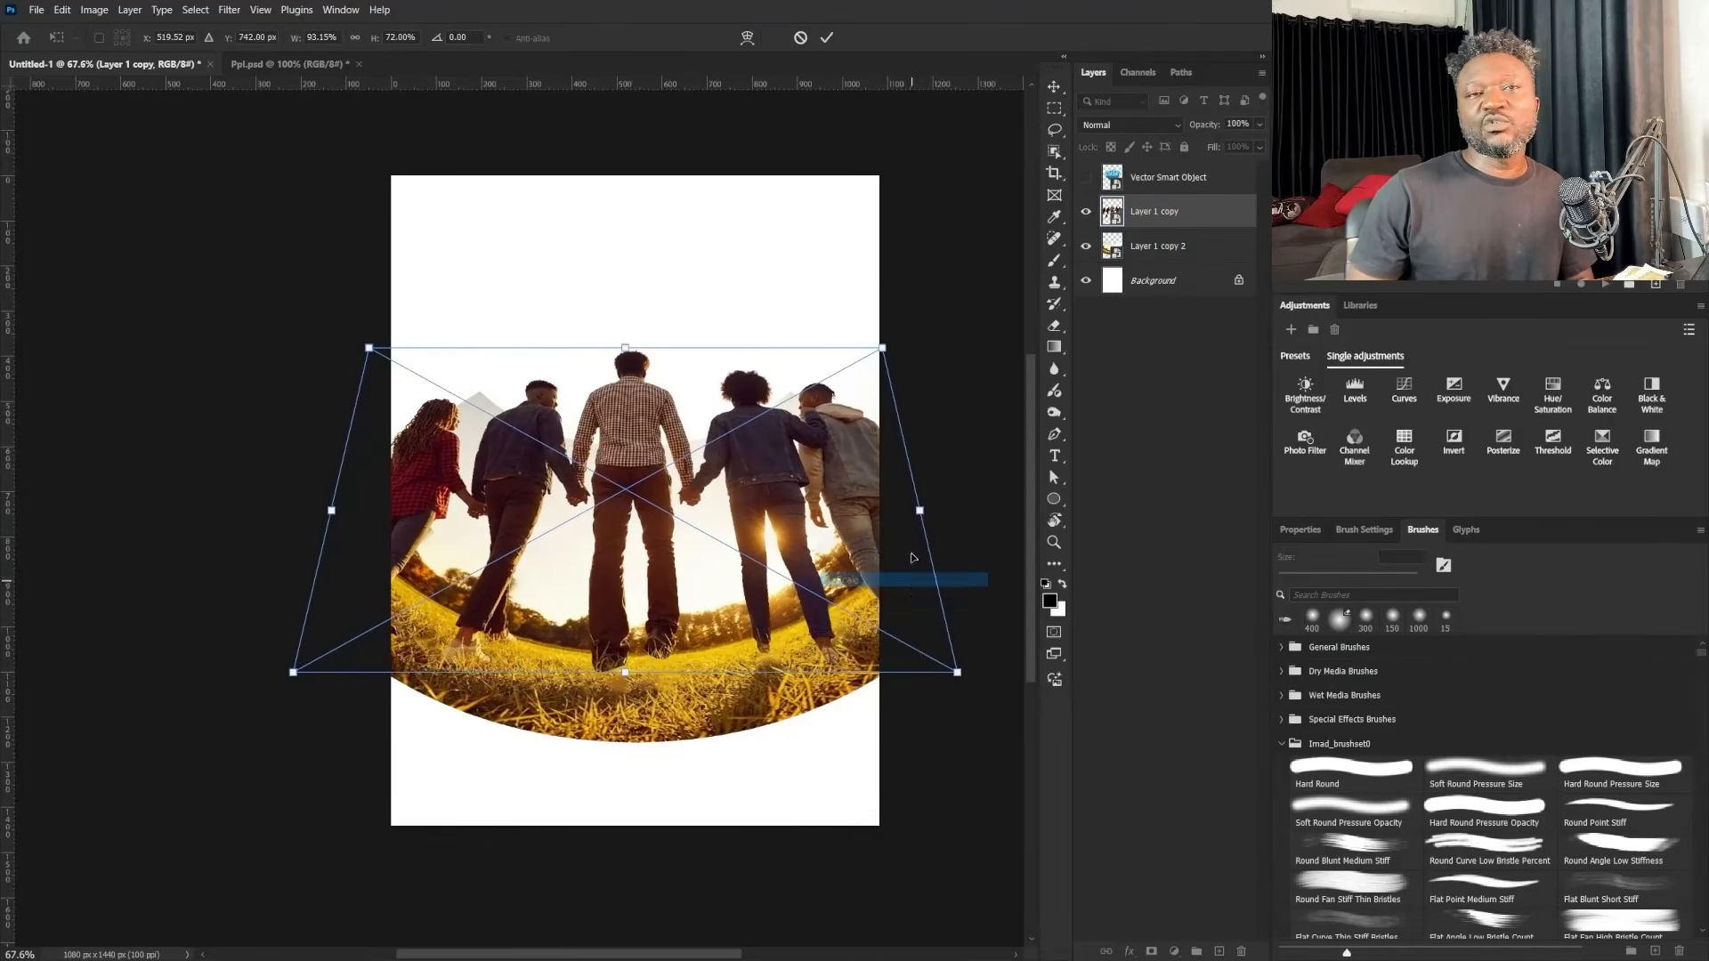
Step: Scale down the people layer, place it on the curved field and refine its tapered shape
drag(882, 347, 787, 388)
drag(738, 484, 738, 549)
mouse_move(791, 473)
mouse_down()
mouse_move(807, 452)
mouse_move(796, 469)
mouse_up()
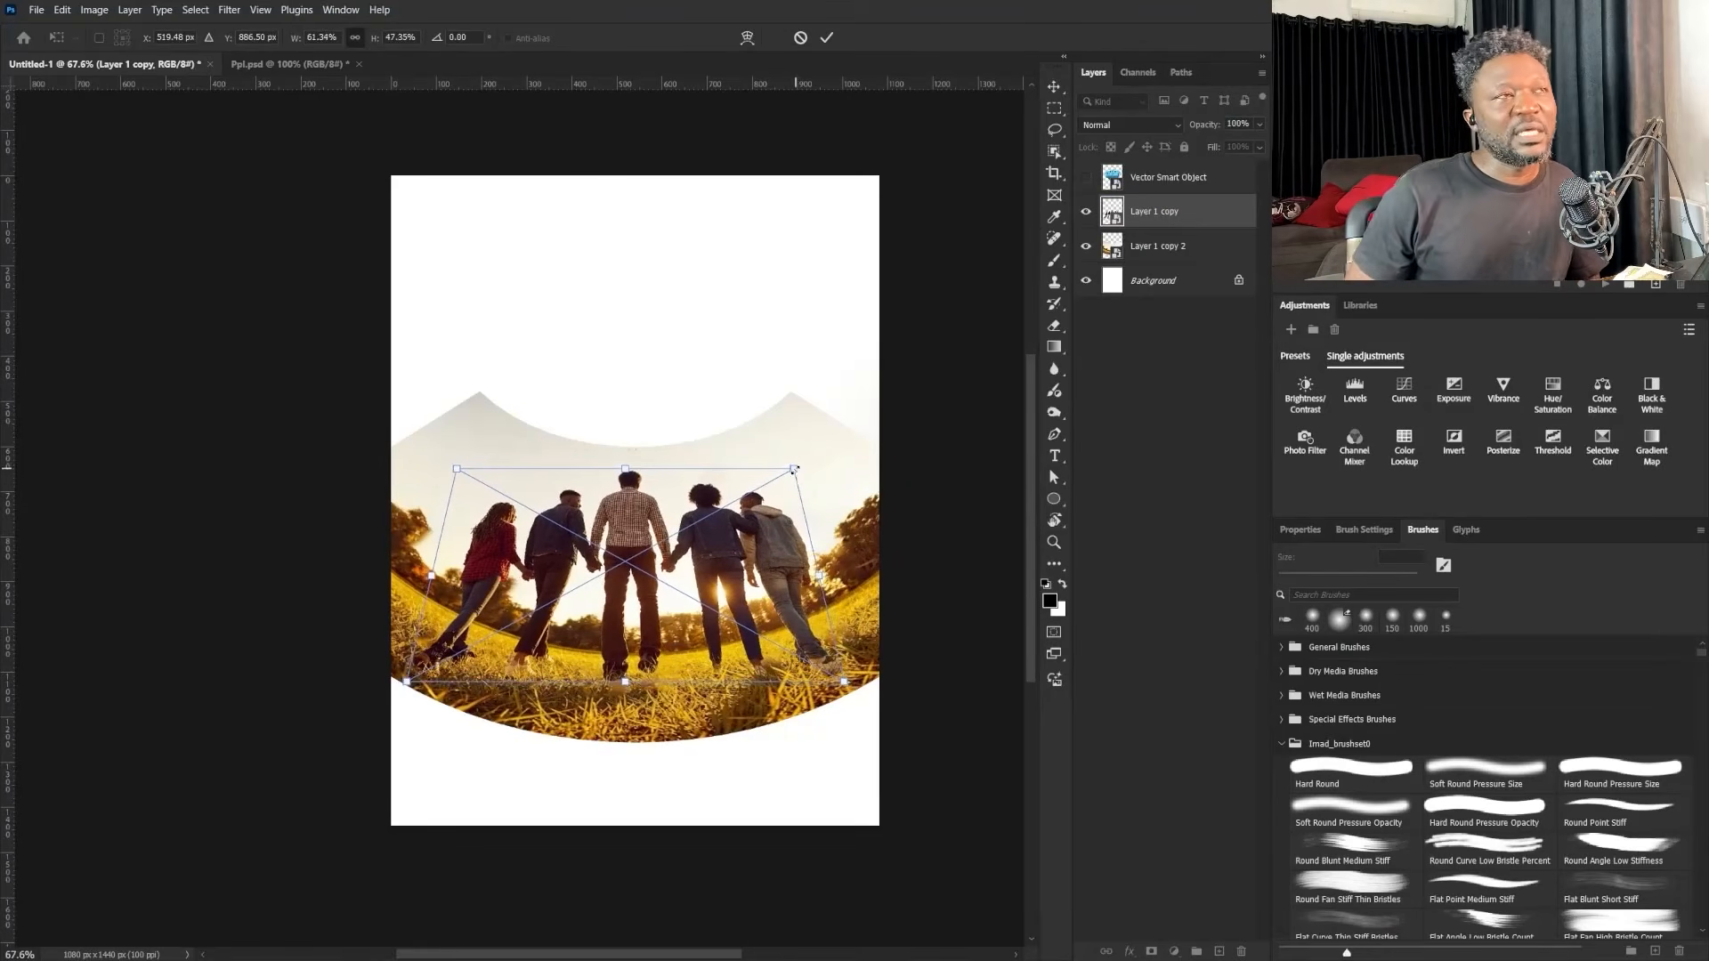
right_click(759, 590)
click(841, 665)
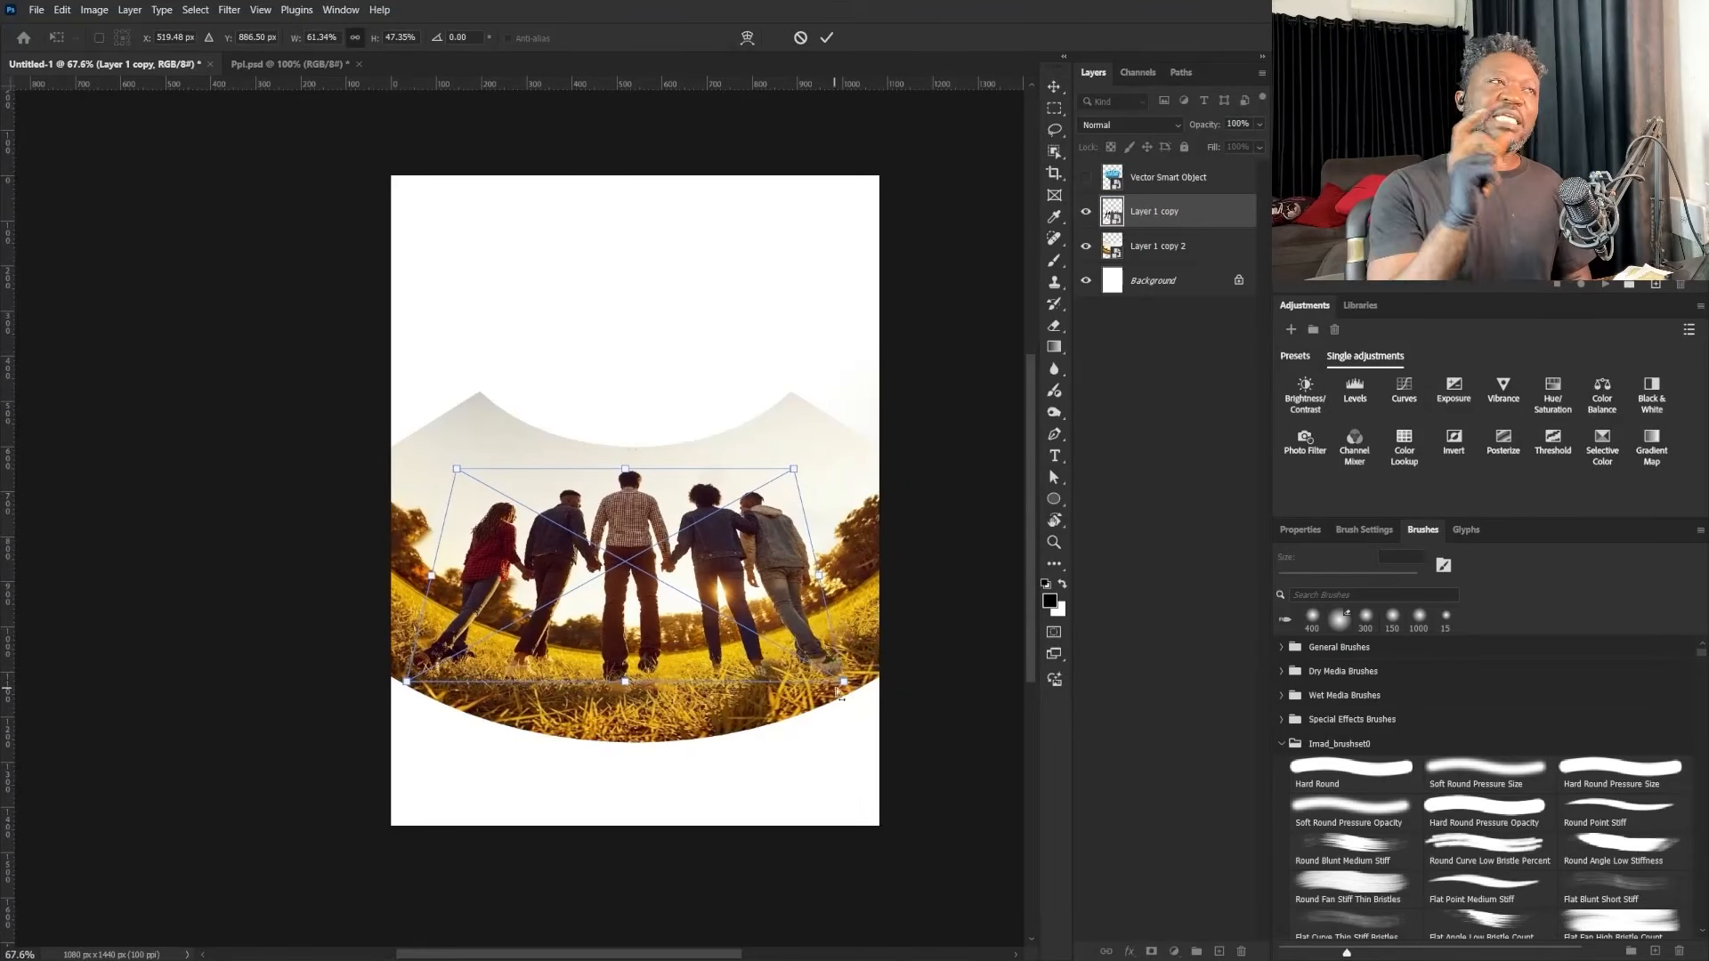
drag(844, 682, 840, 676)
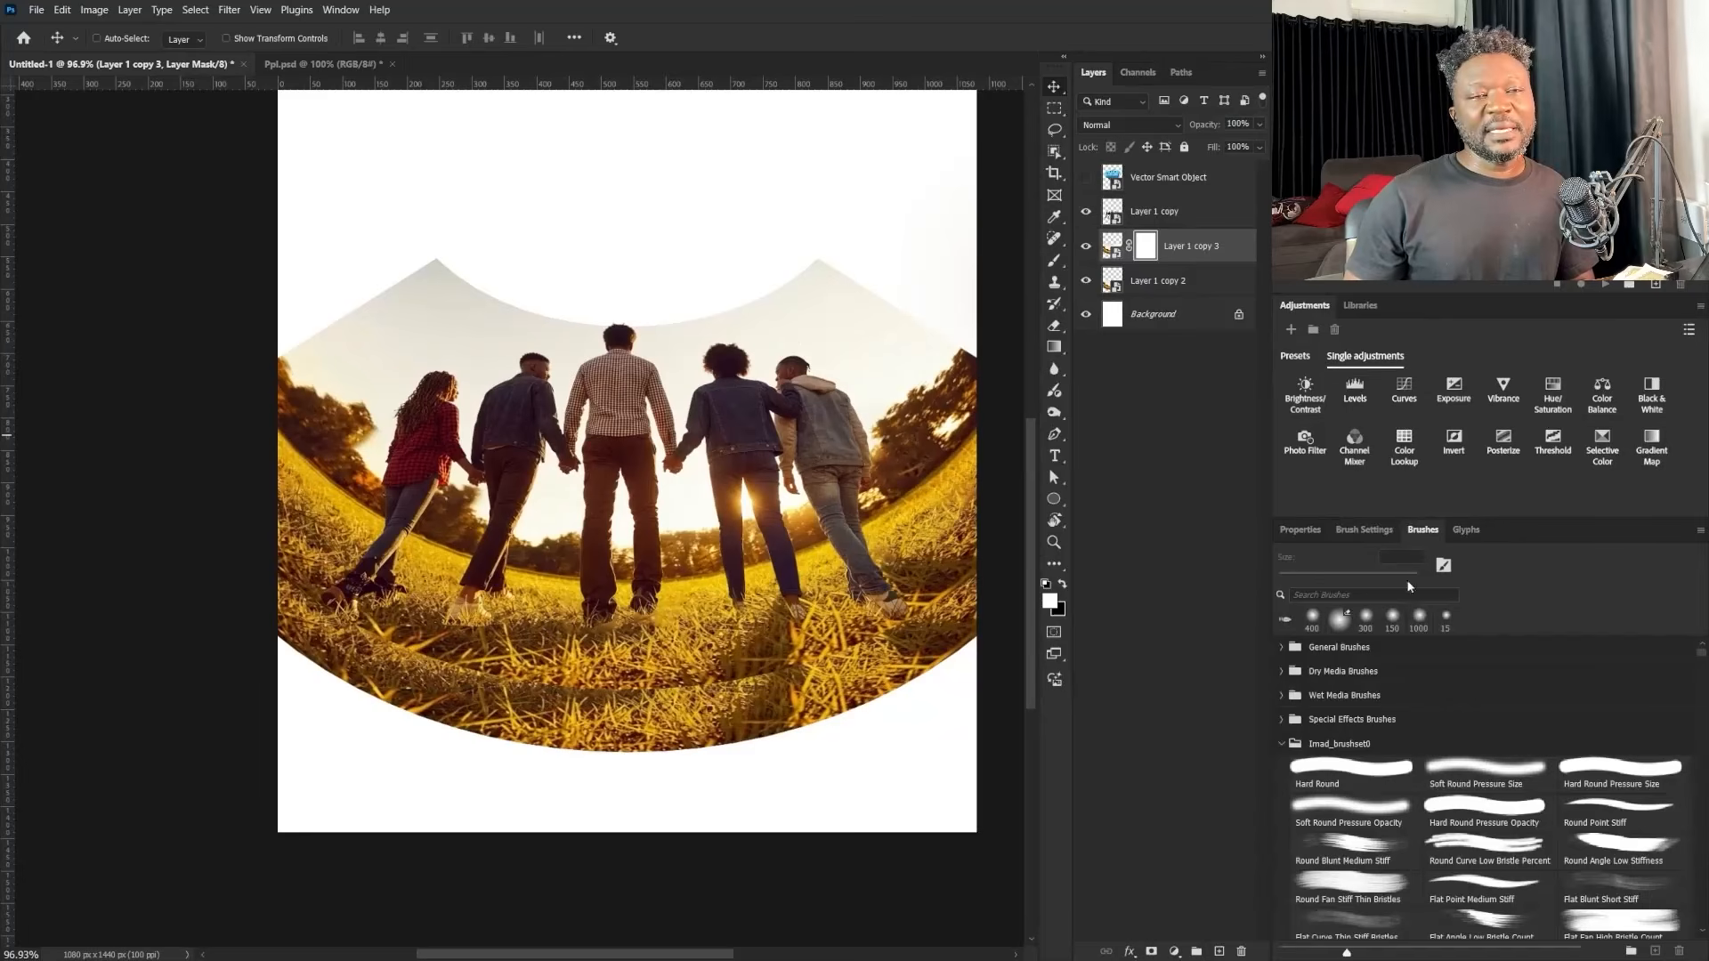
Step: Find the brushes matching "grass", choose the Grass brush and enlarge it to 125 px
text(grass)
click(1491, 677)
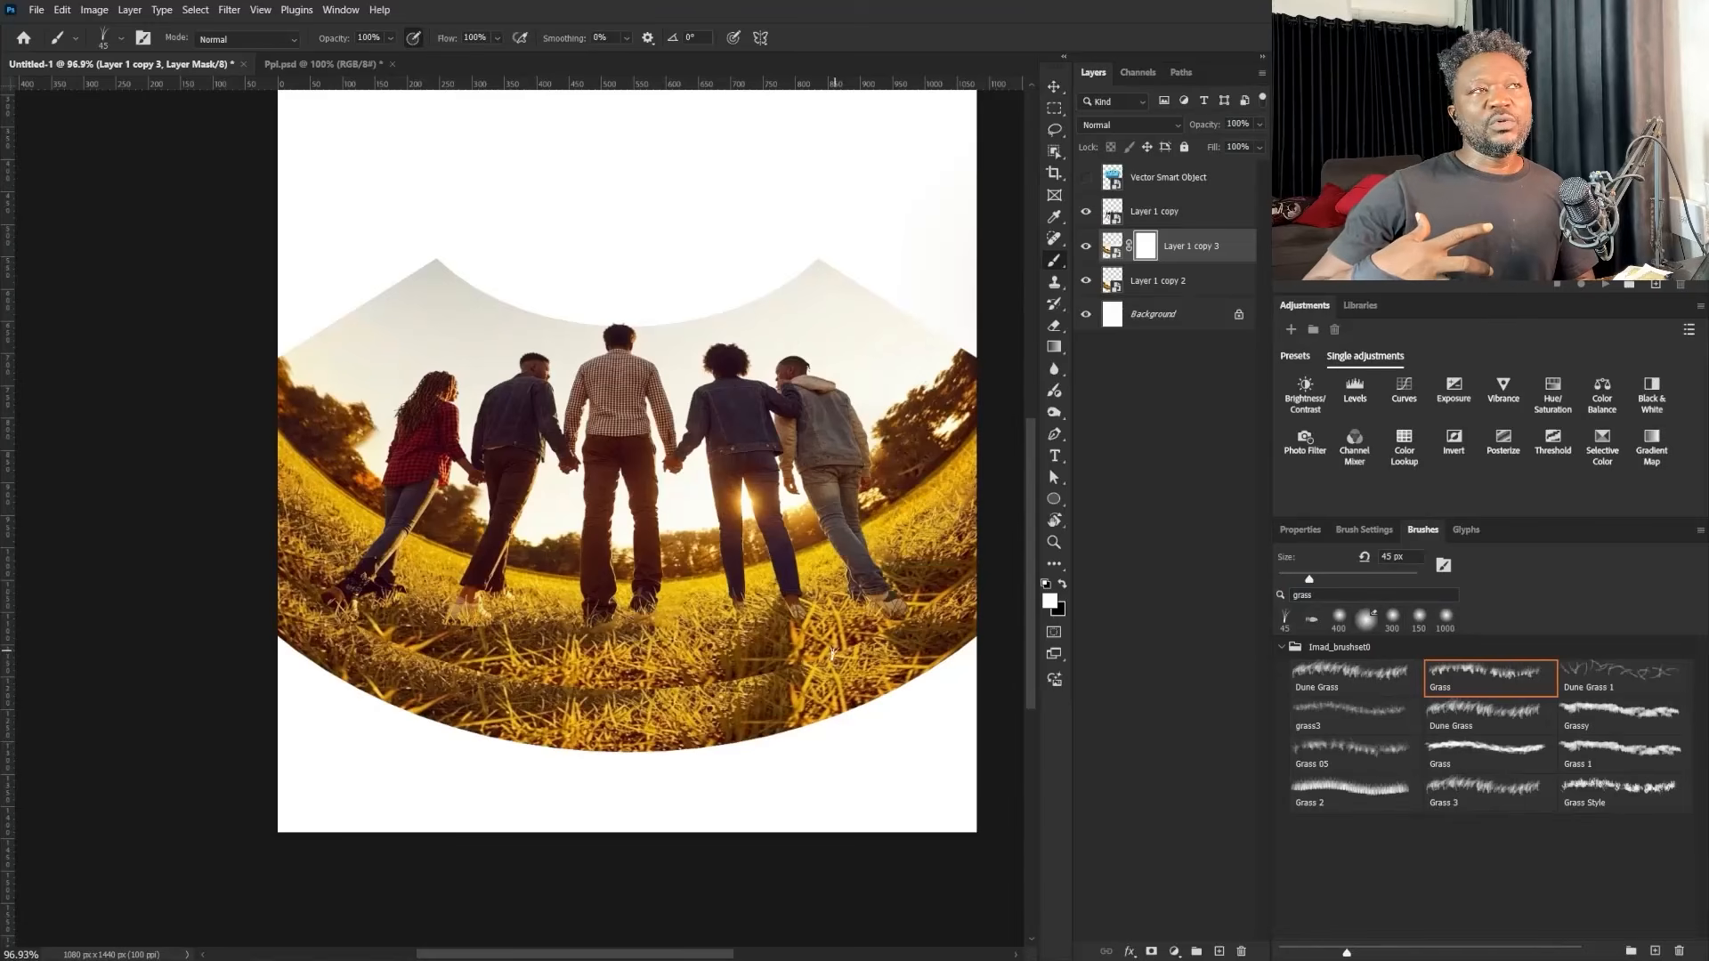
key(bracketright)
key(bracketright)
key(bracketright)
key(bracketright)
key(bracketright)
key(bracketright)
key(bracketright)
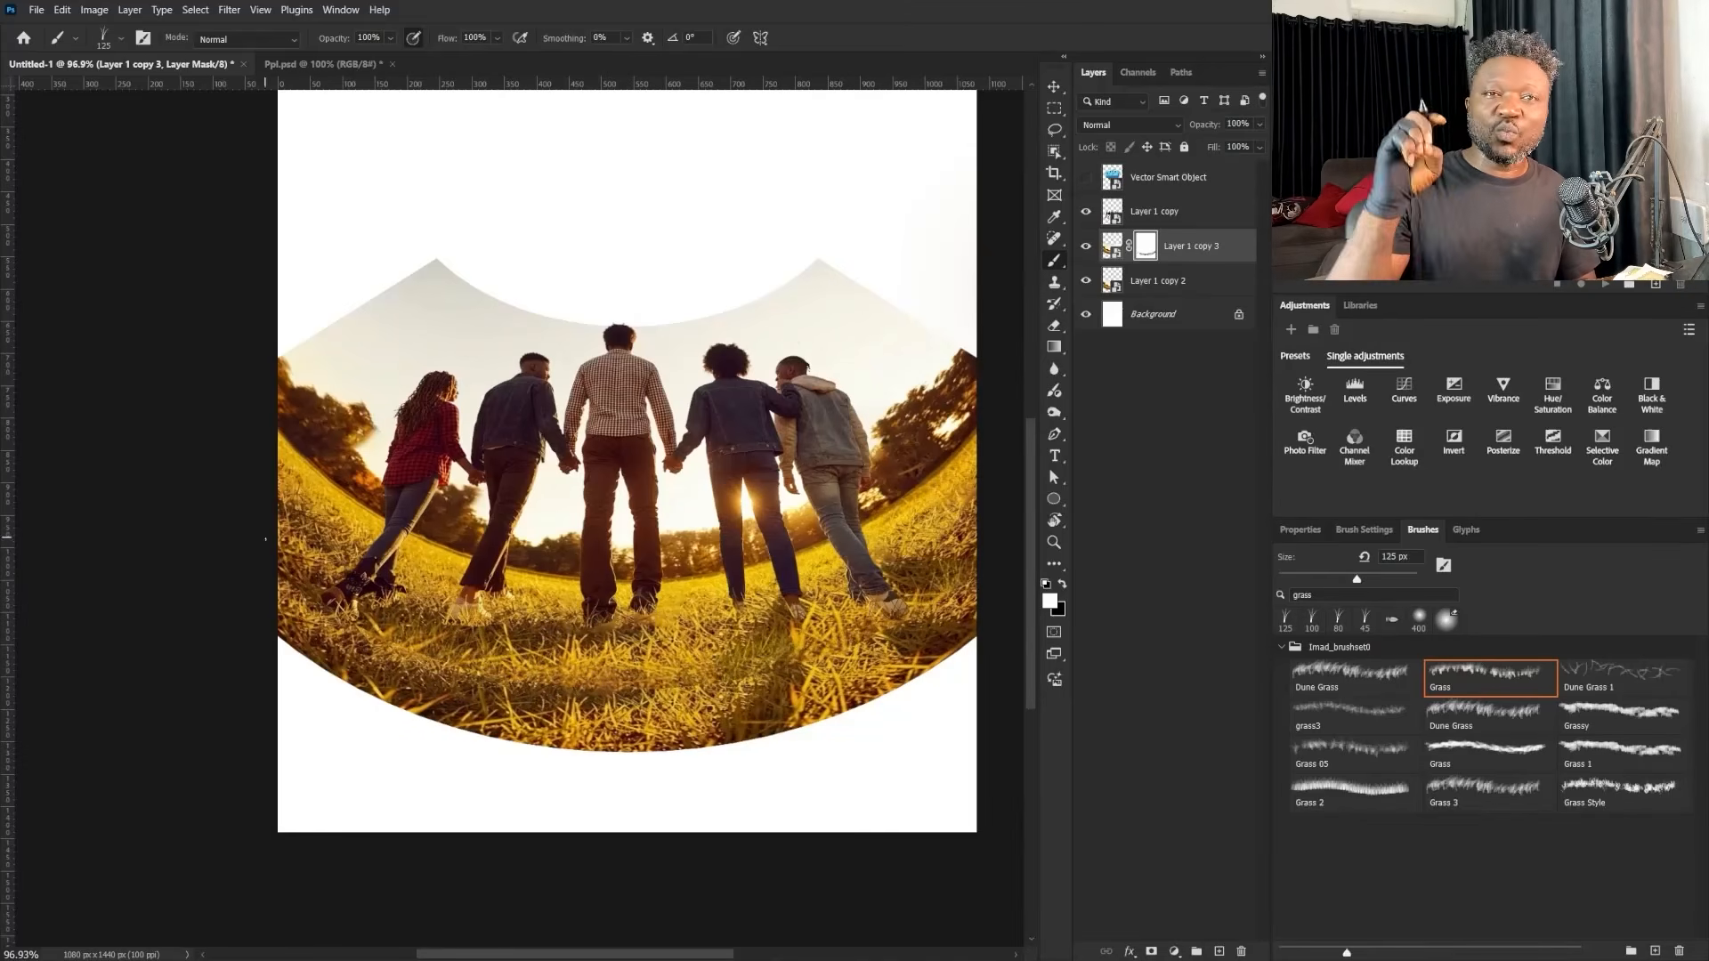
Step: Turn off Color Dynamics for the grass brush and make black the foreground colour
click(1300, 530)
click(1357, 532)
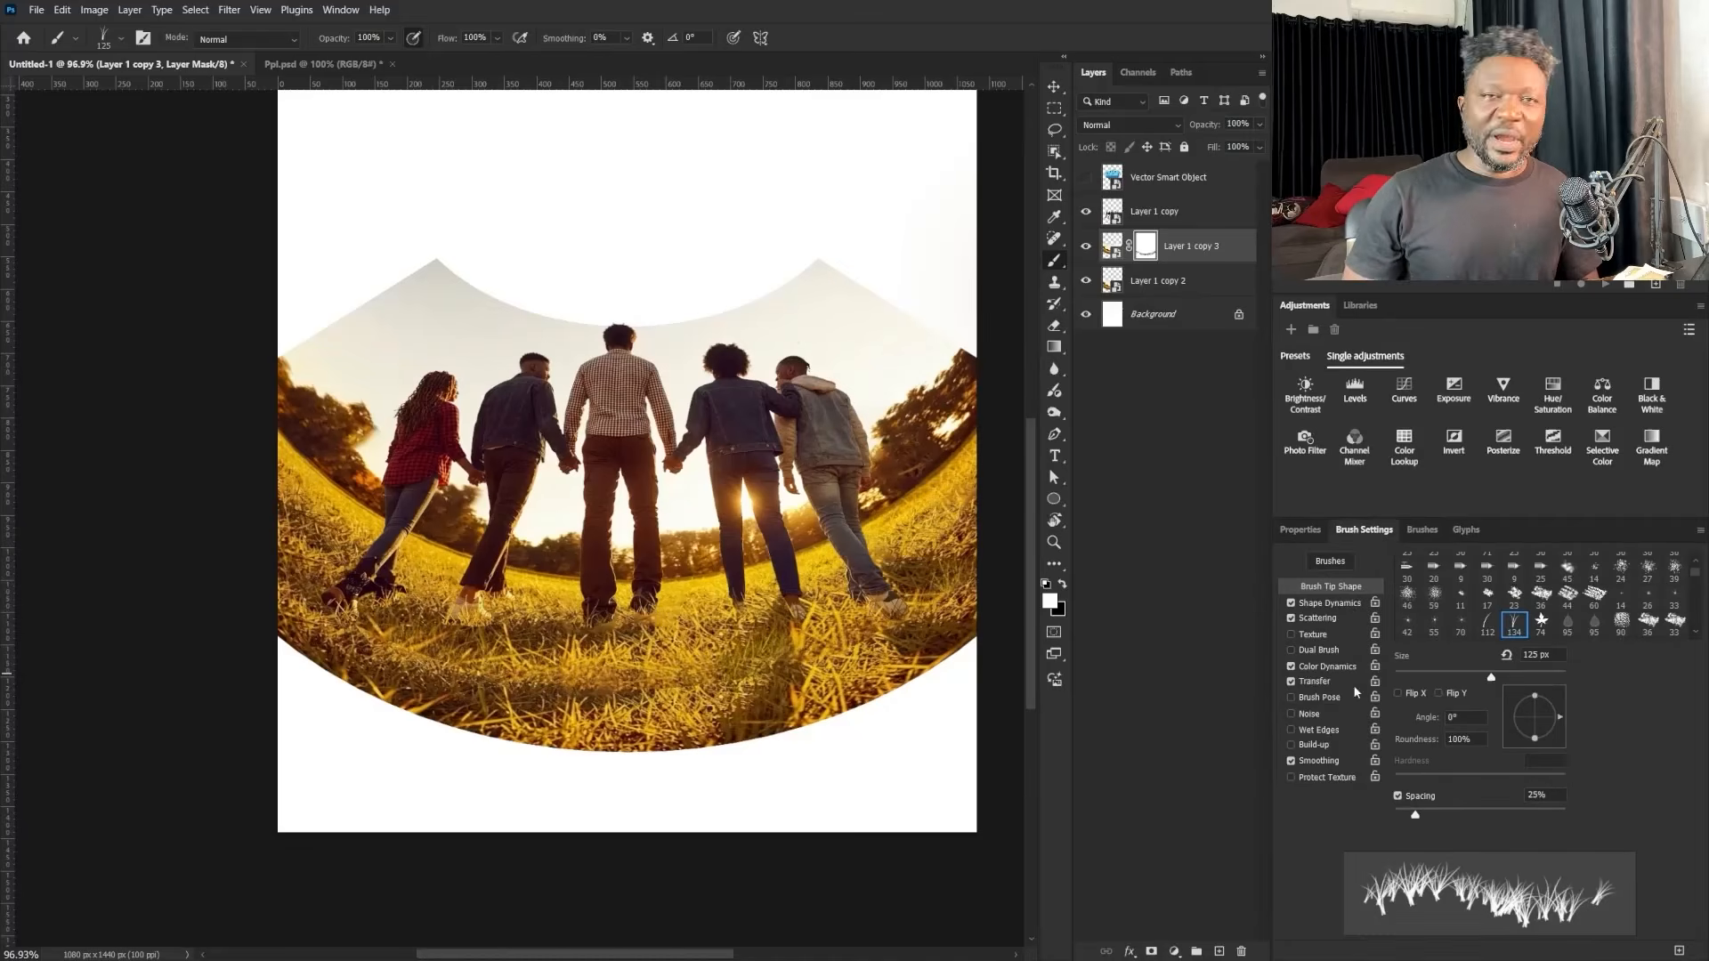
click(1291, 667)
key(x)
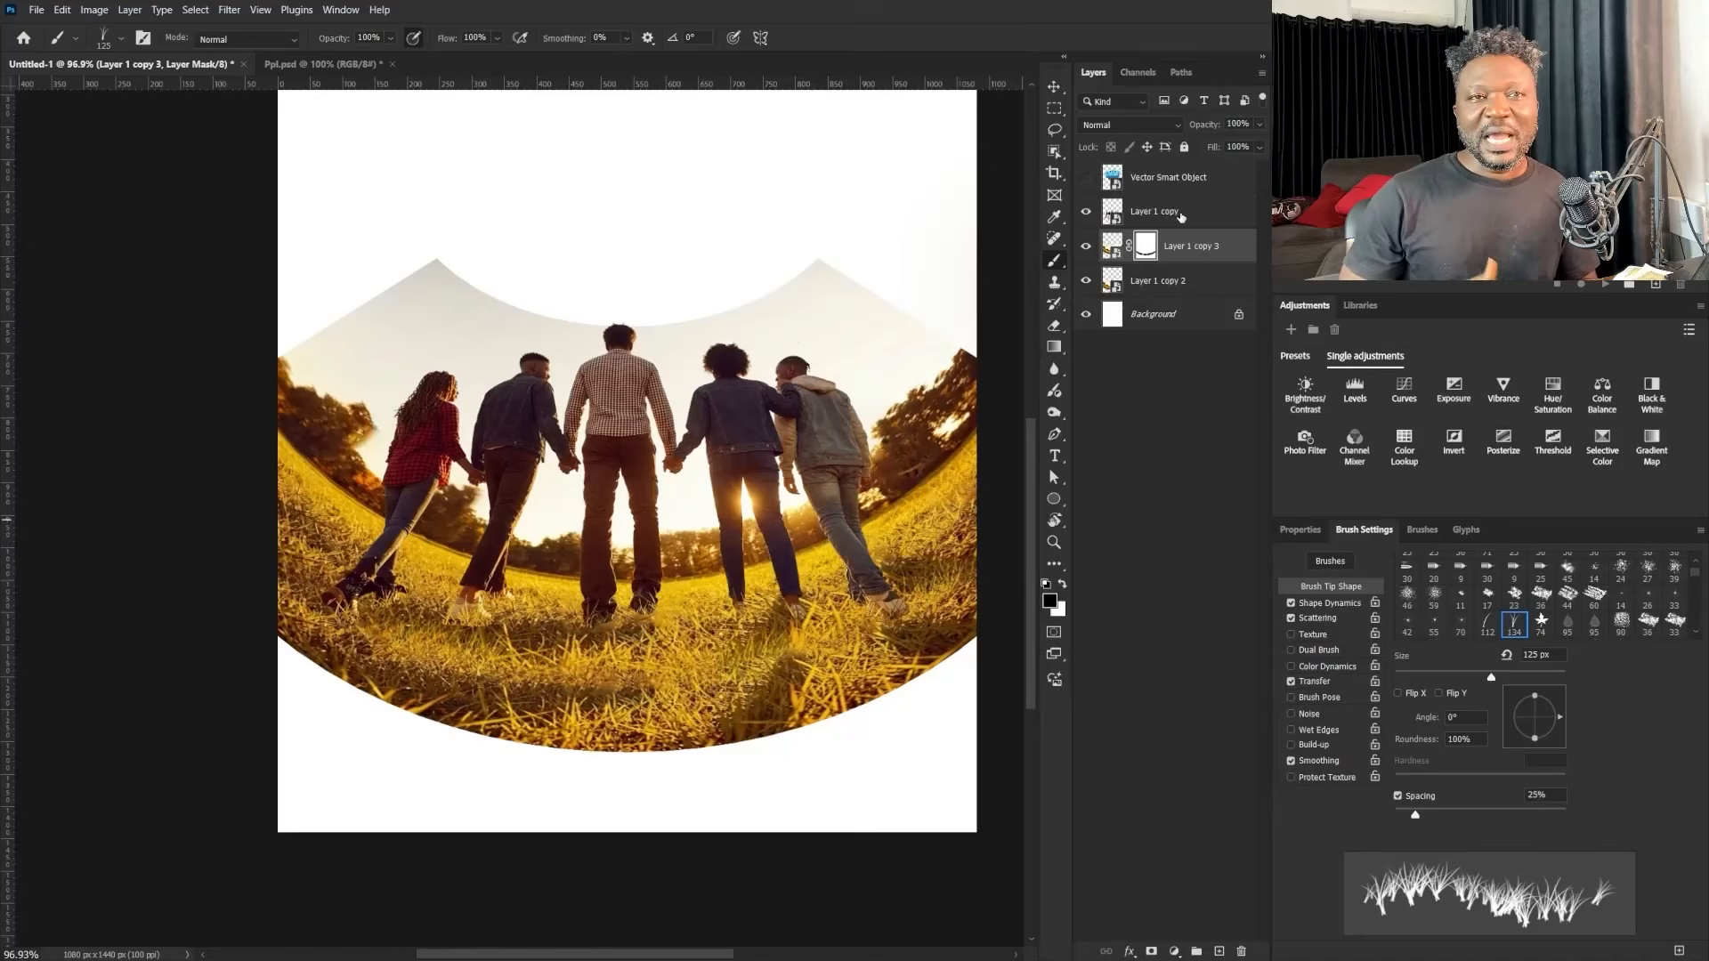
Step: Add a layer mask to the people layer, paint grass over the feet in black, and reduce the brush size
click(1176, 214)
click(1150, 952)
drag(897, 614, 895, 621)
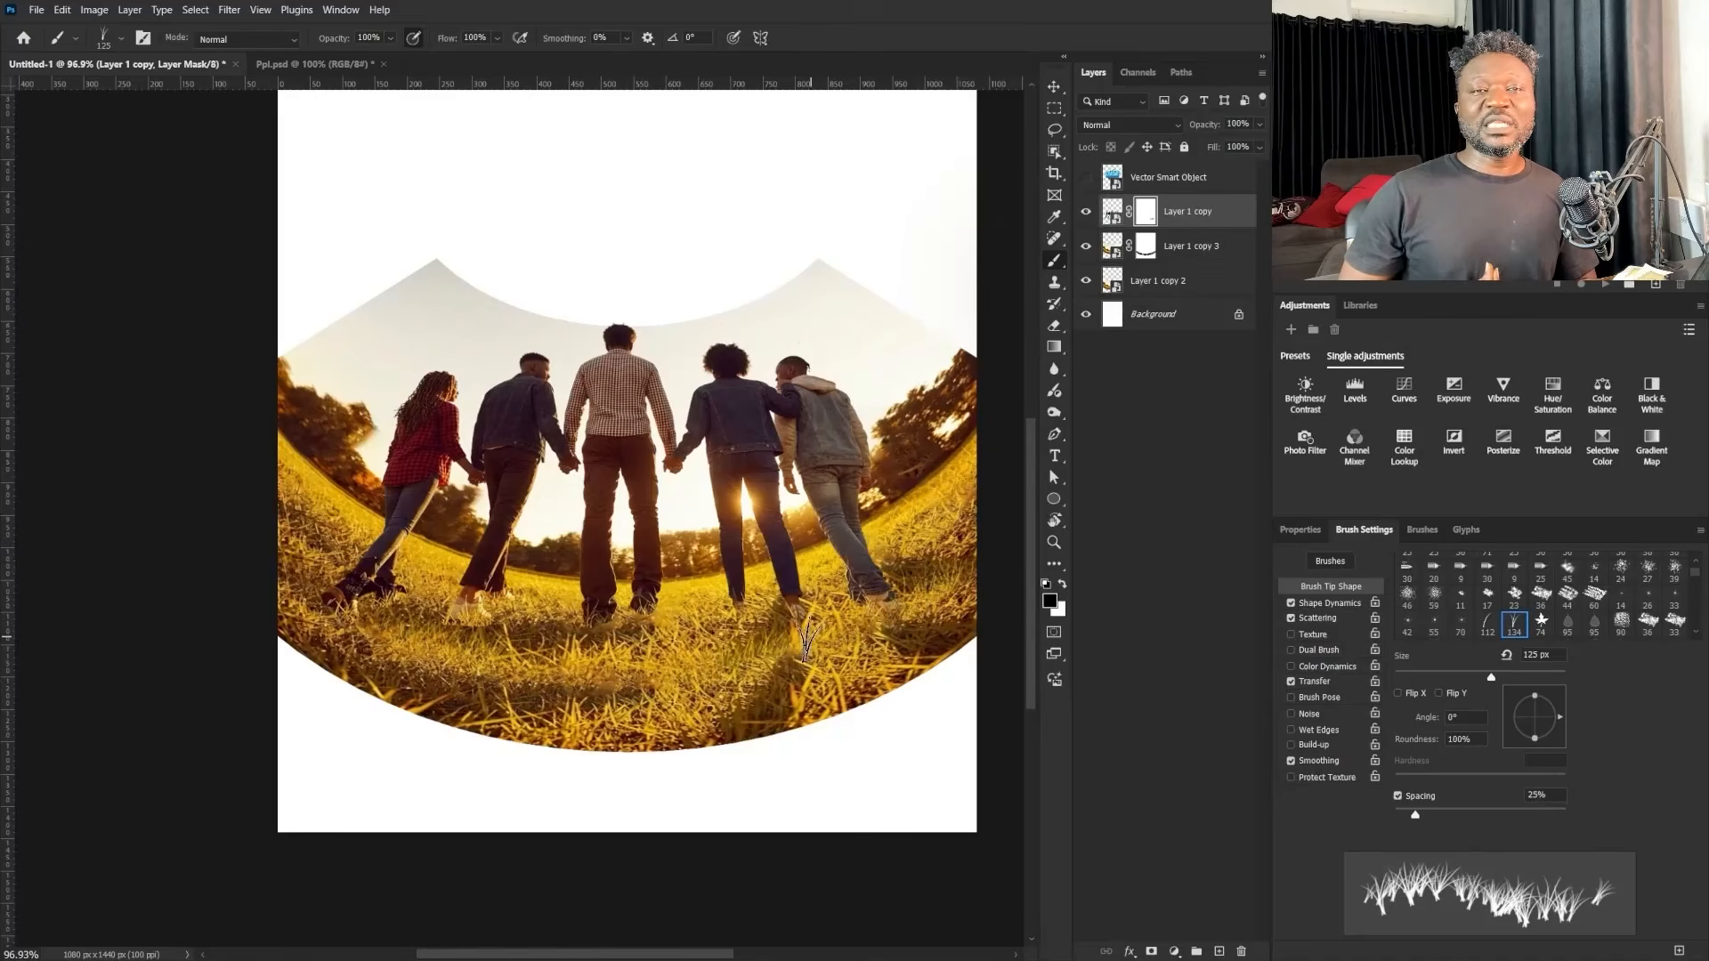
key(bracketleft)
key(bracketleft)
key(bracketleft)
key(bracketleft)
key(bracketleft)
key(bracketleft)
key(bracketleft)
key(bracketleft)
key(bracketleft)
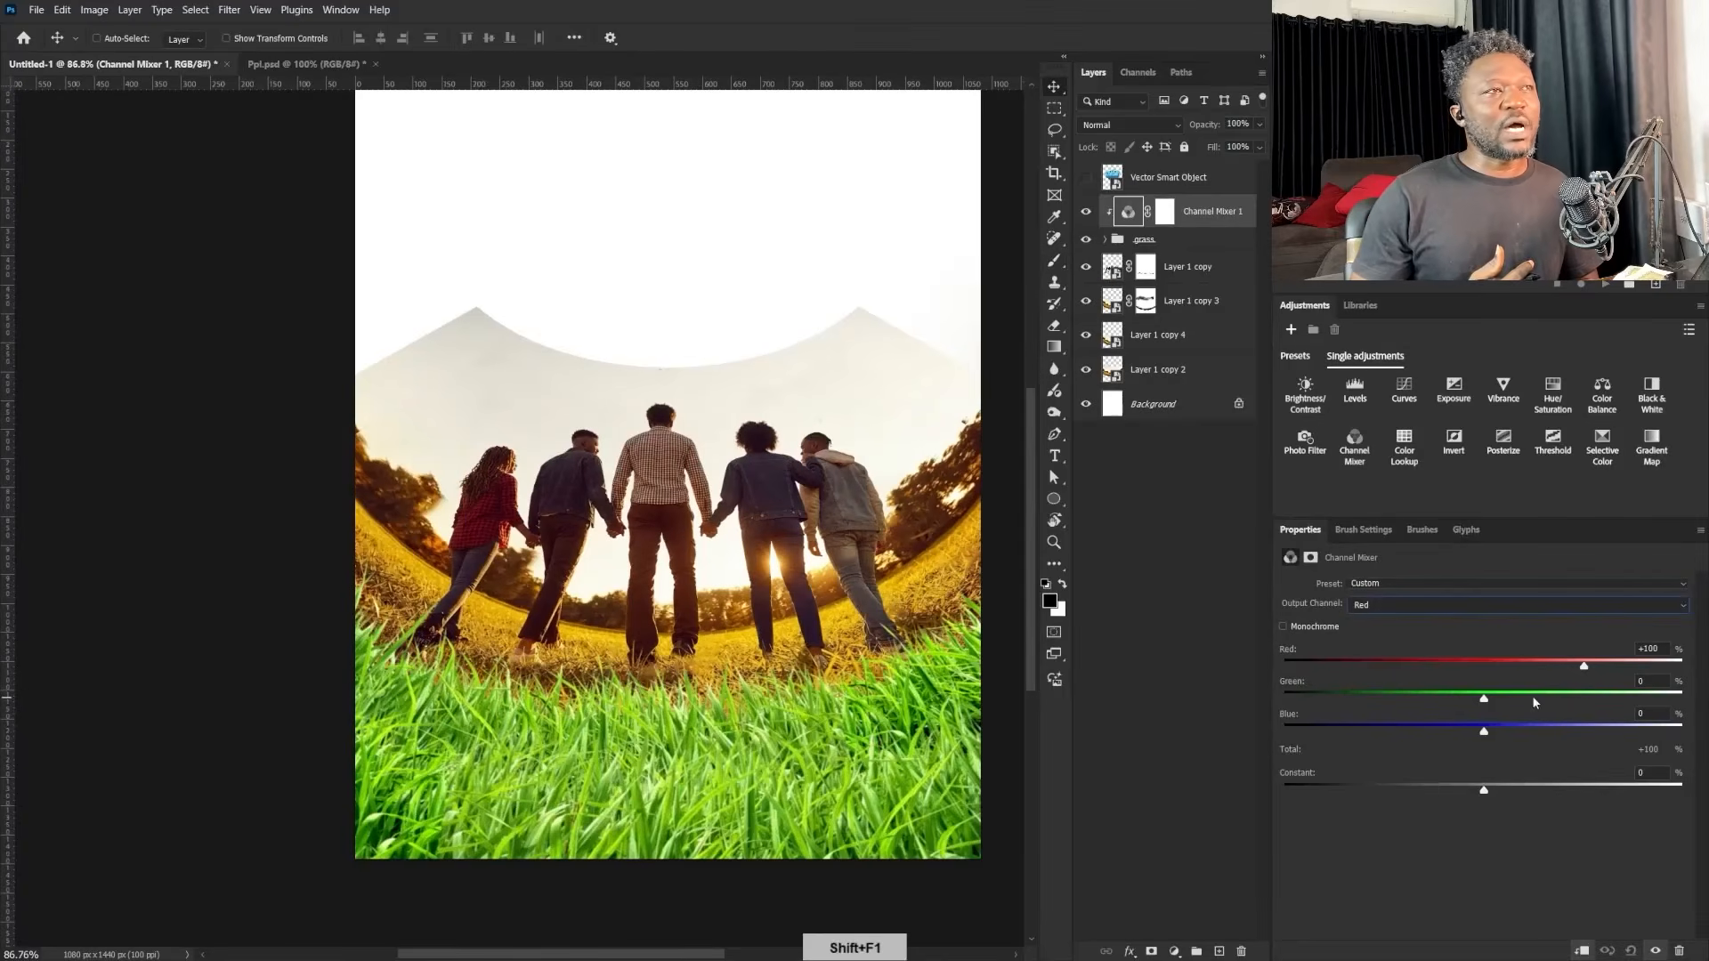
Step: In the grass Channel Mixer, set Green to +58 for the Red output and switch the output channel to Blue
drag(1487, 701, 1510, 703)
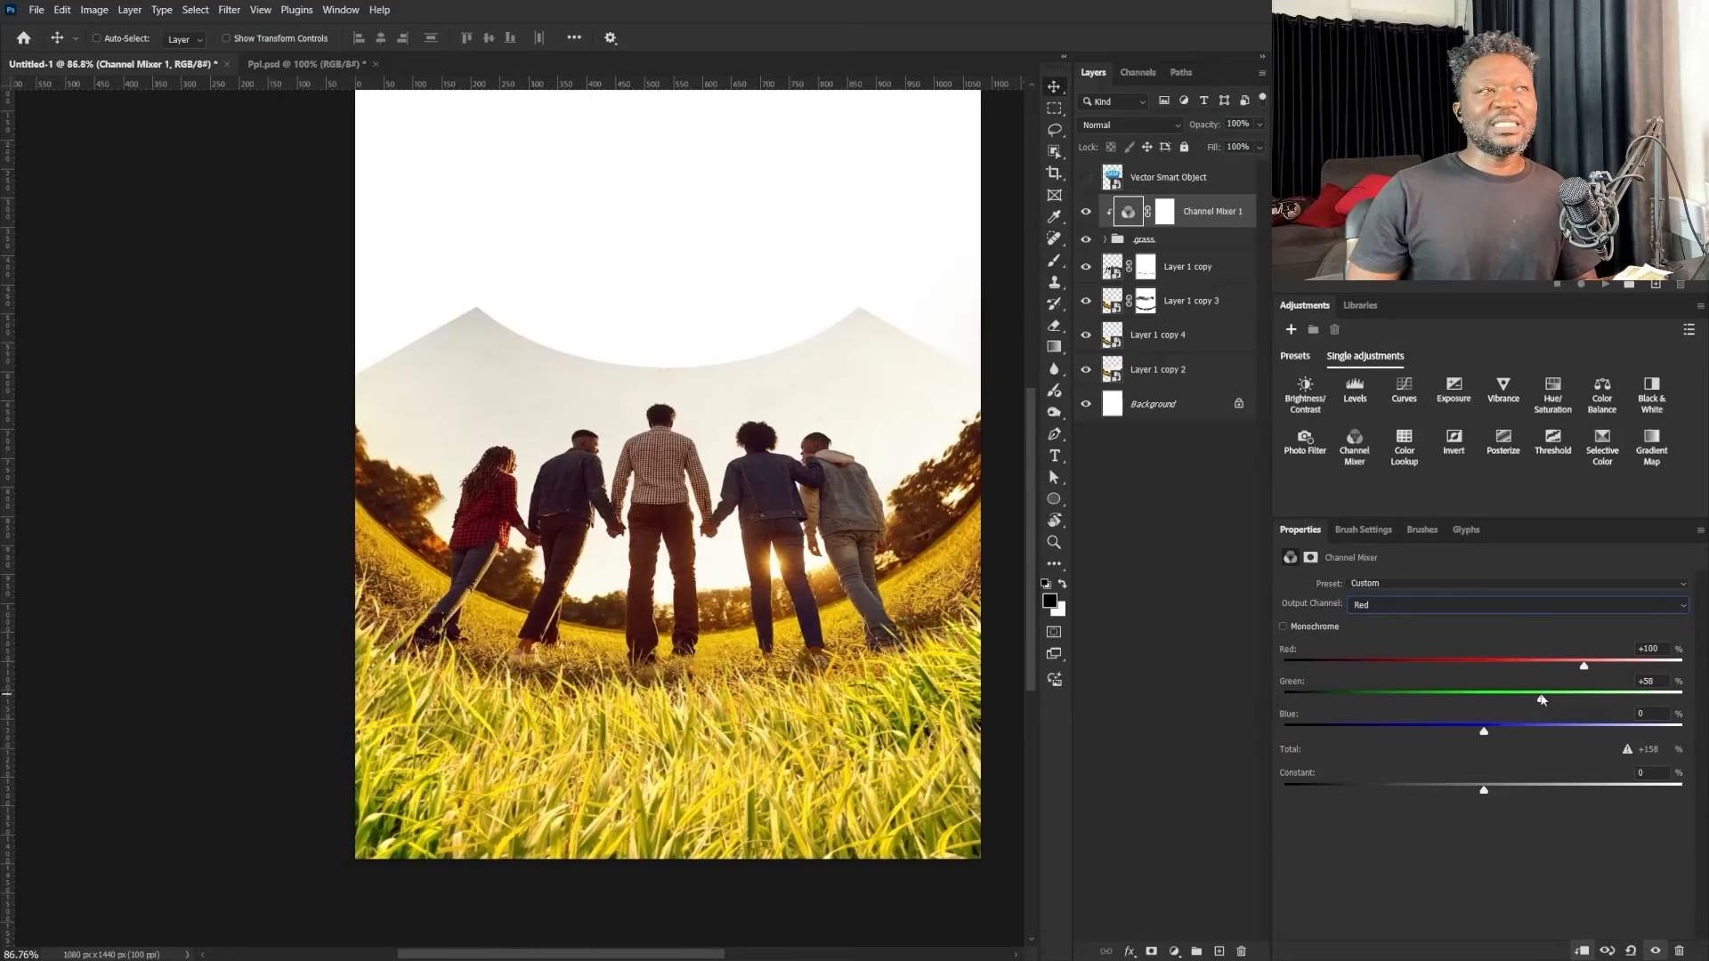
click(1549, 604)
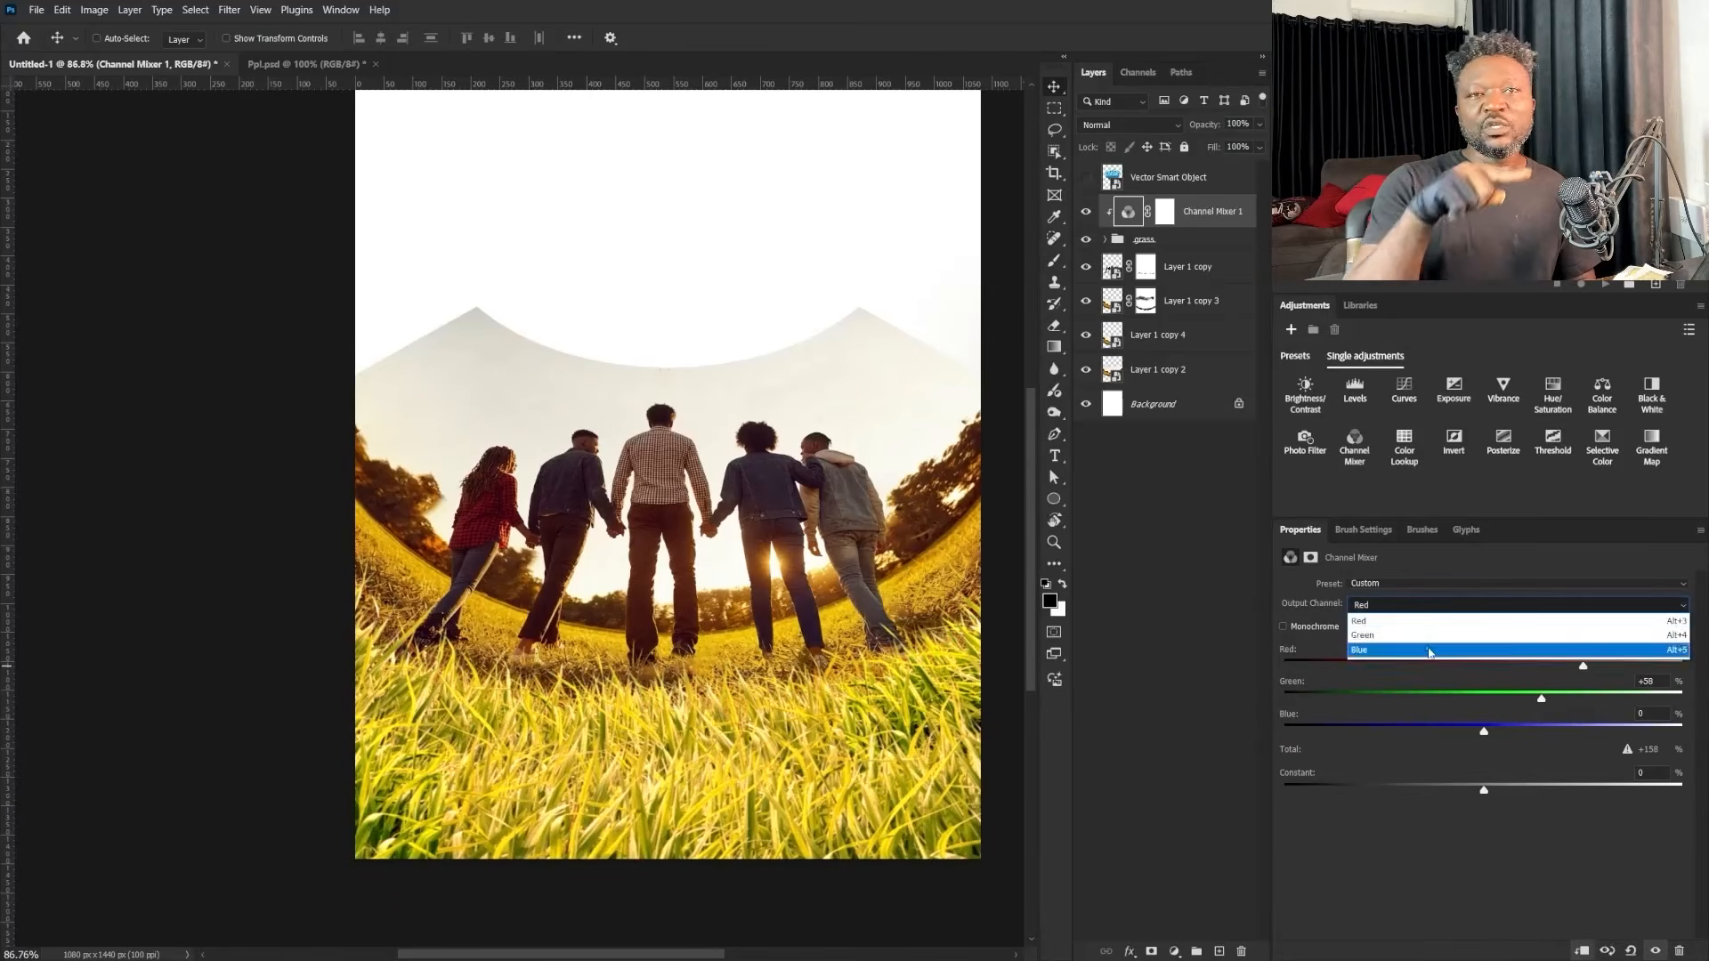
click(1544, 642)
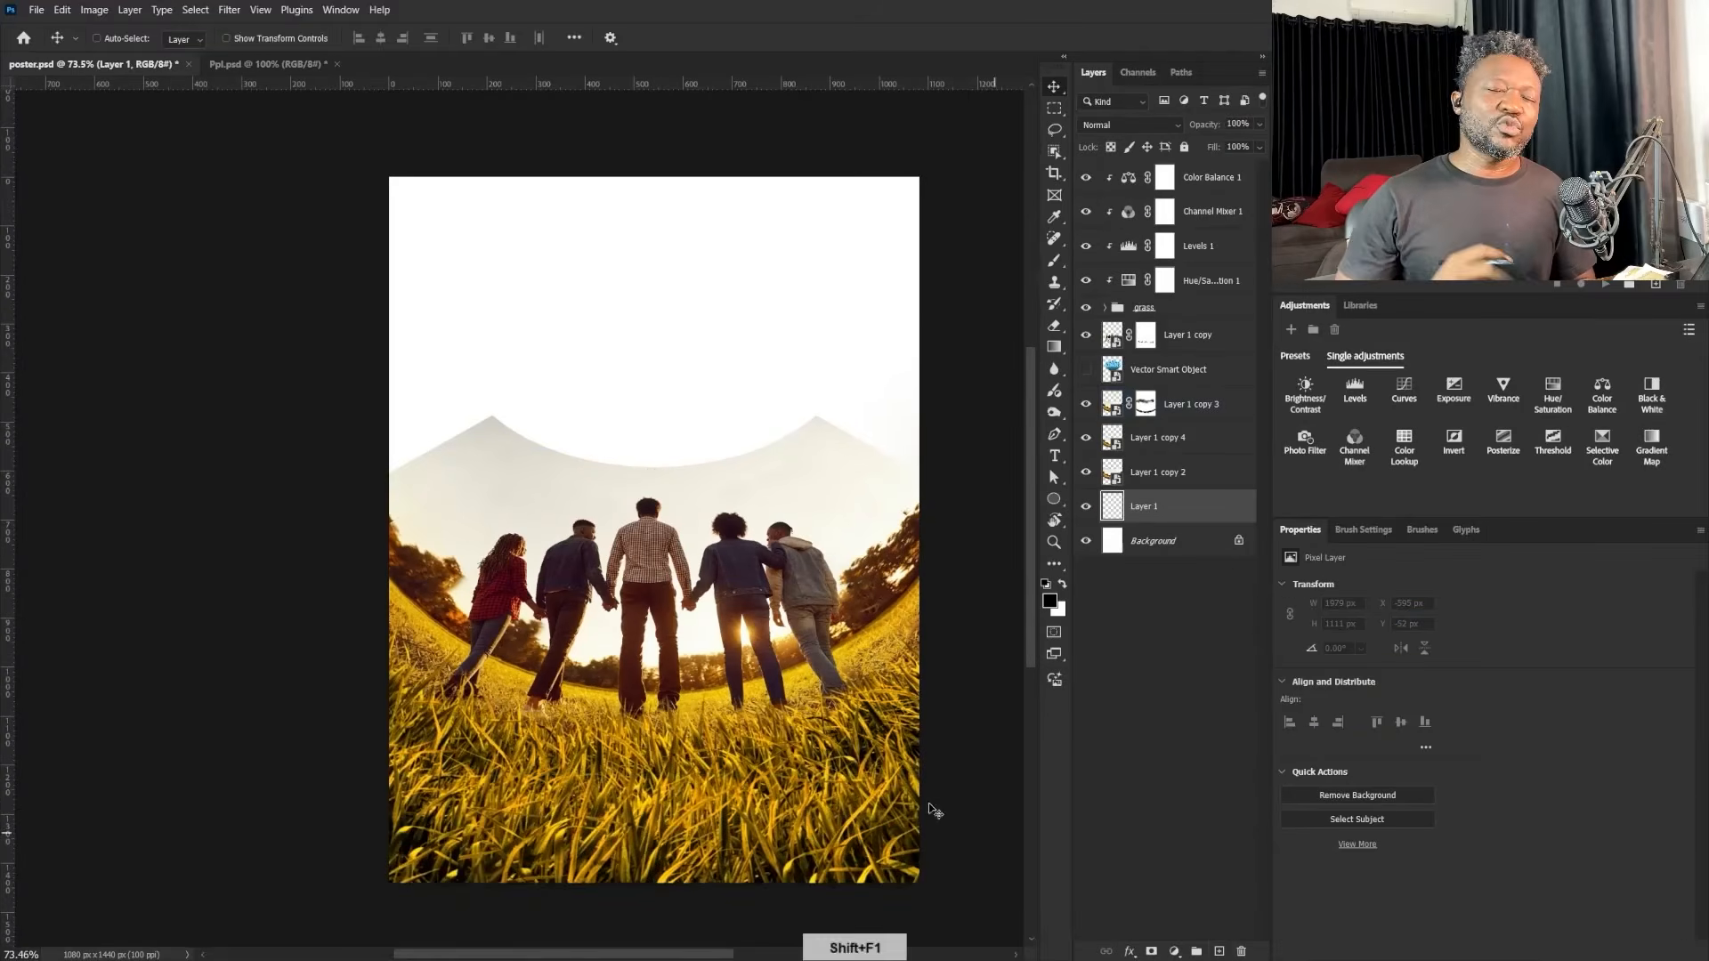
Step: Fill Layer 1 with off-white and group Layer 1 copy 3, copy 4 and copy 2
key(alt+Delete)
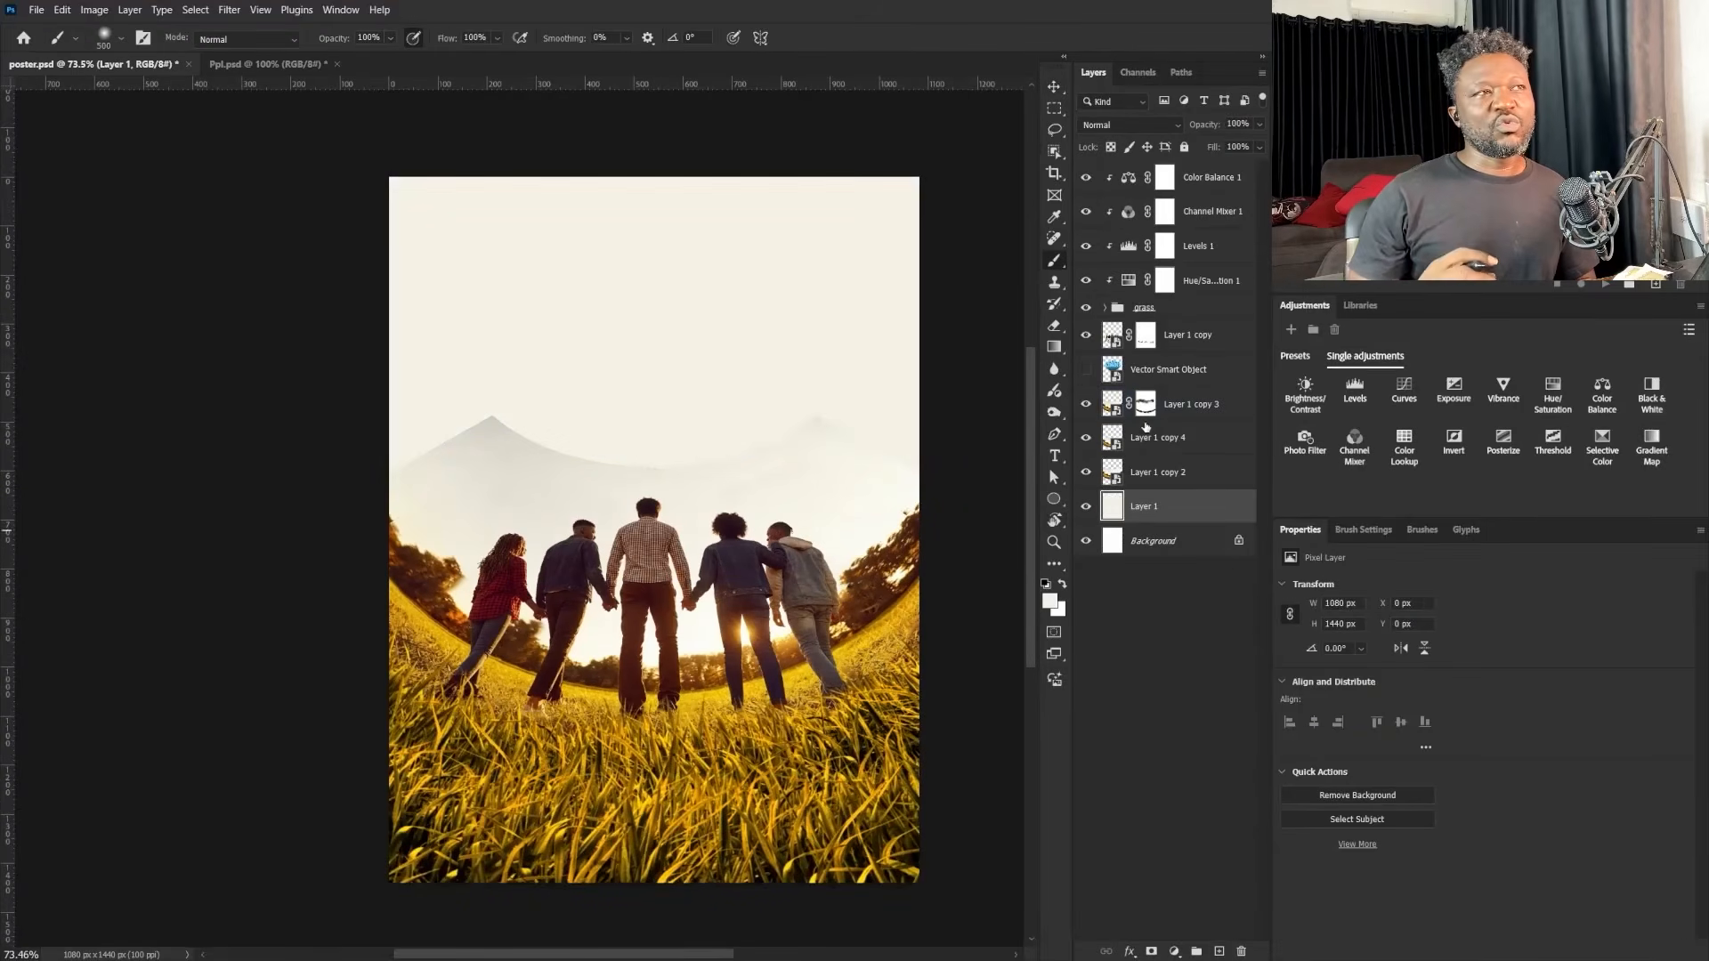
click(1223, 411)
shift+click(1166, 472)
key(ctrl+g)
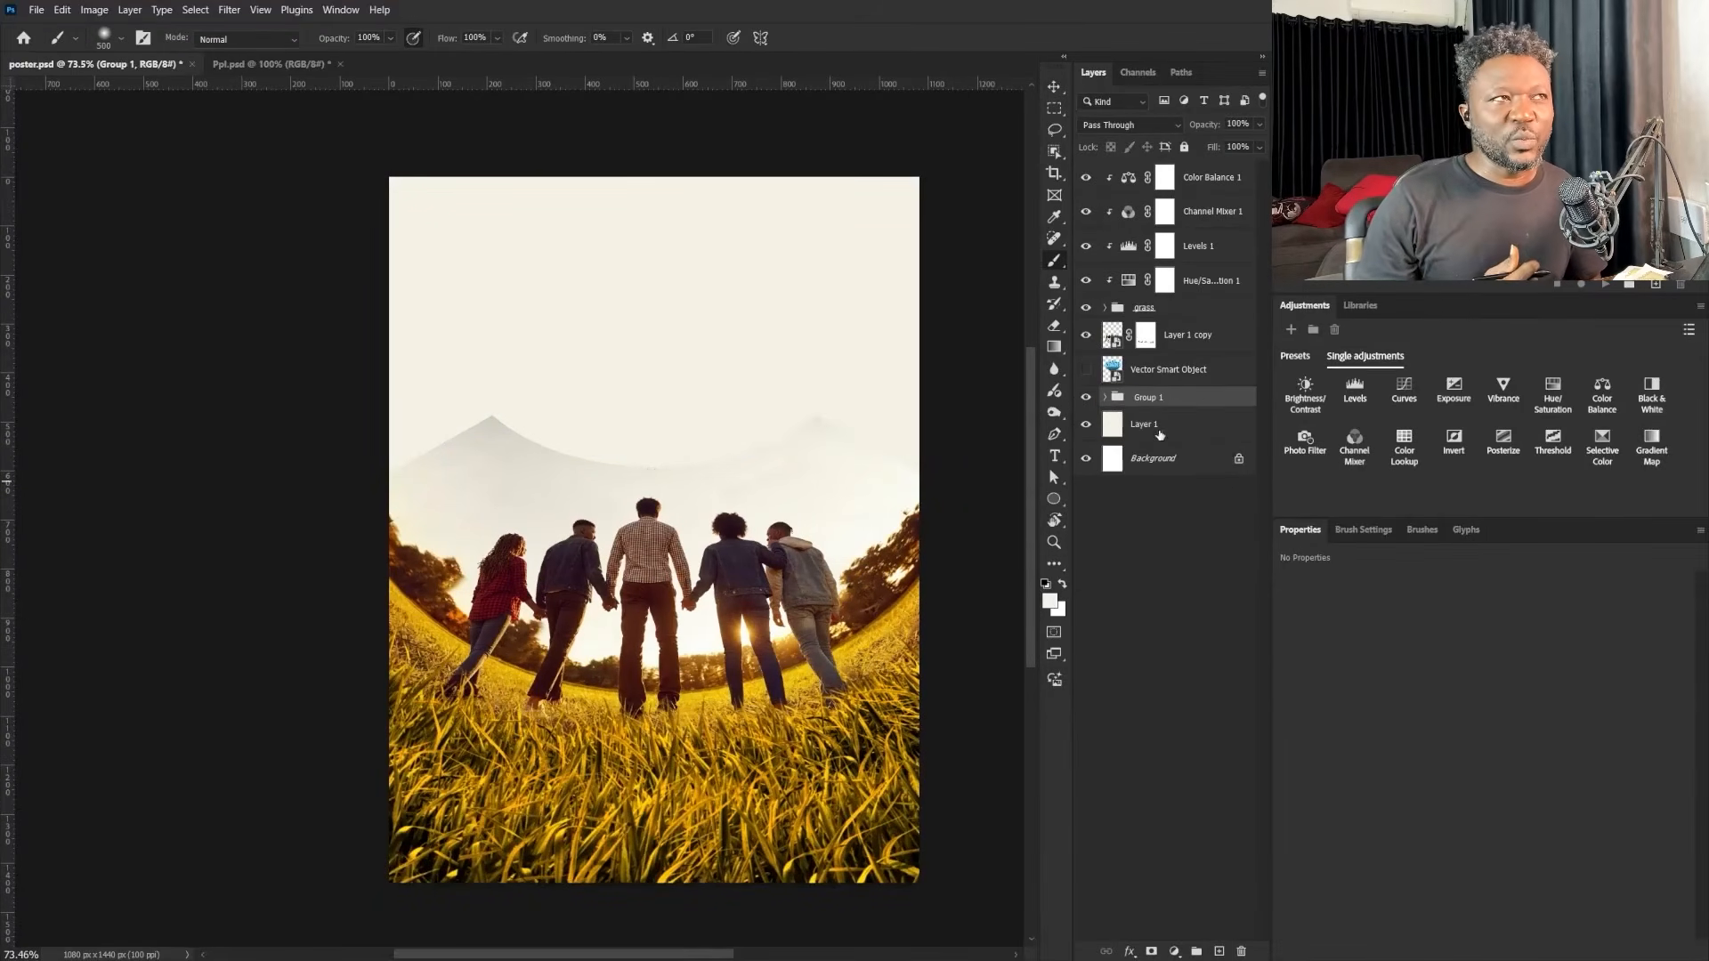
Step: Add a layer mask to Group 1 and paint out the pointed upper edge of the field picture with a soft black brush
click(1152, 950)
key([)
key([)
key([)
key([)
key(x)
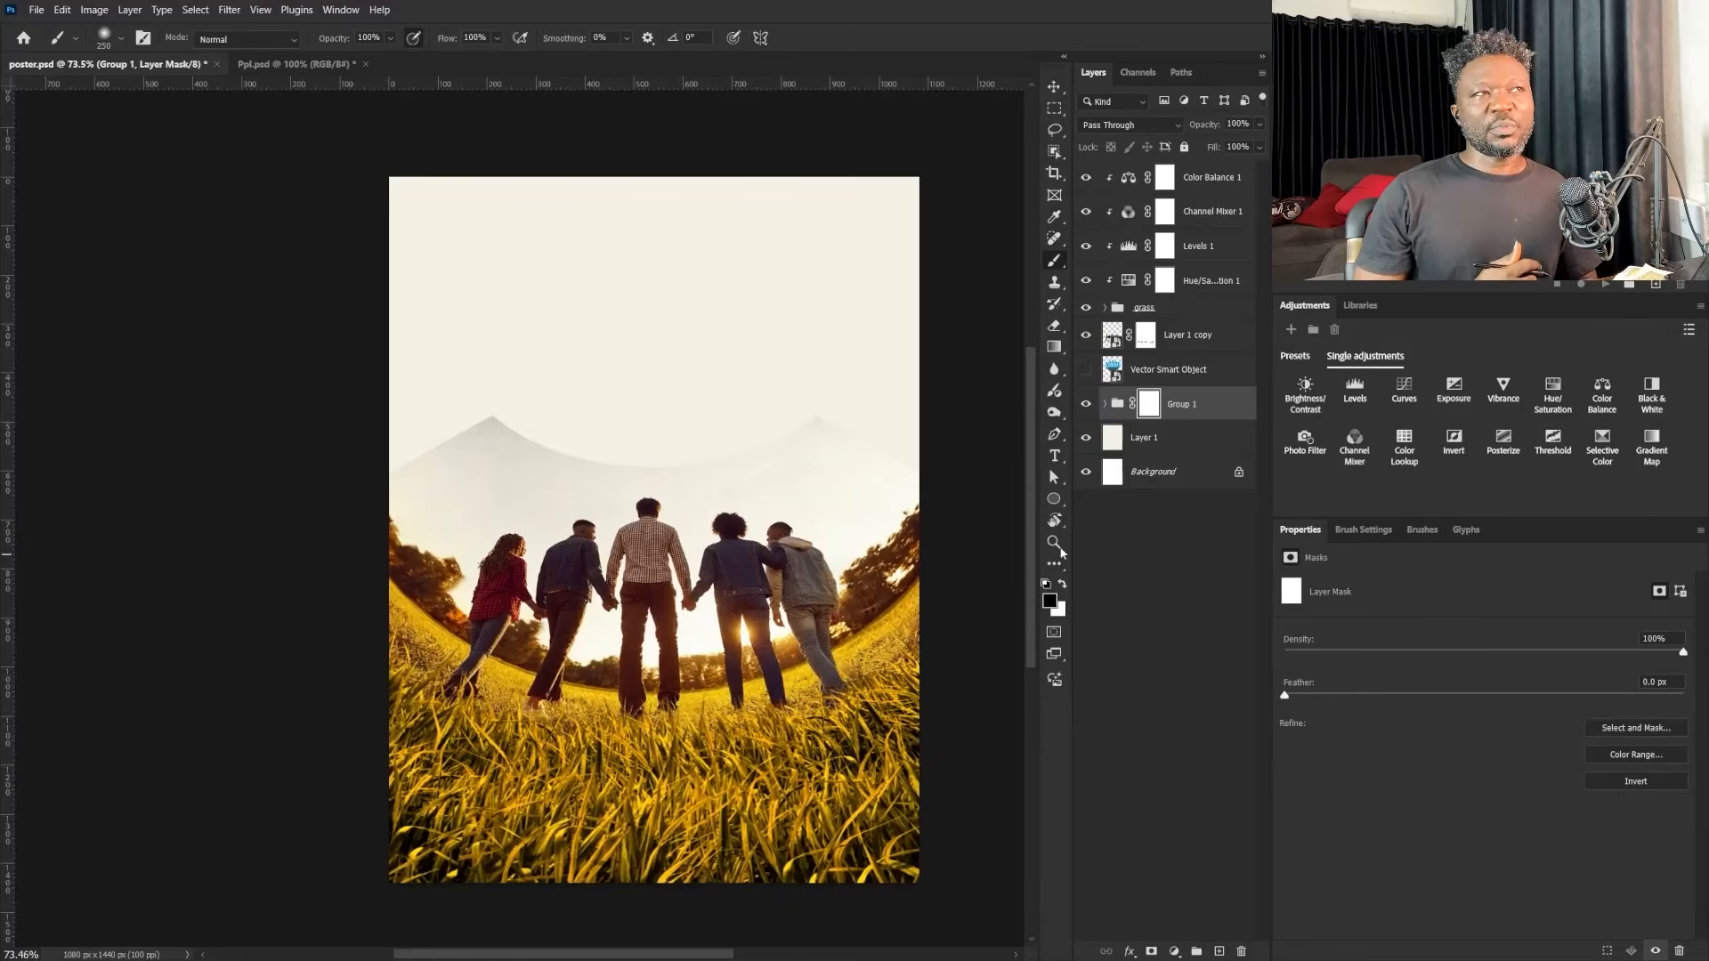
mouse_move(495, 392)
mouse_down()
mouse_move(443, 417)
mouse_move(801, 401)
mouse_up()
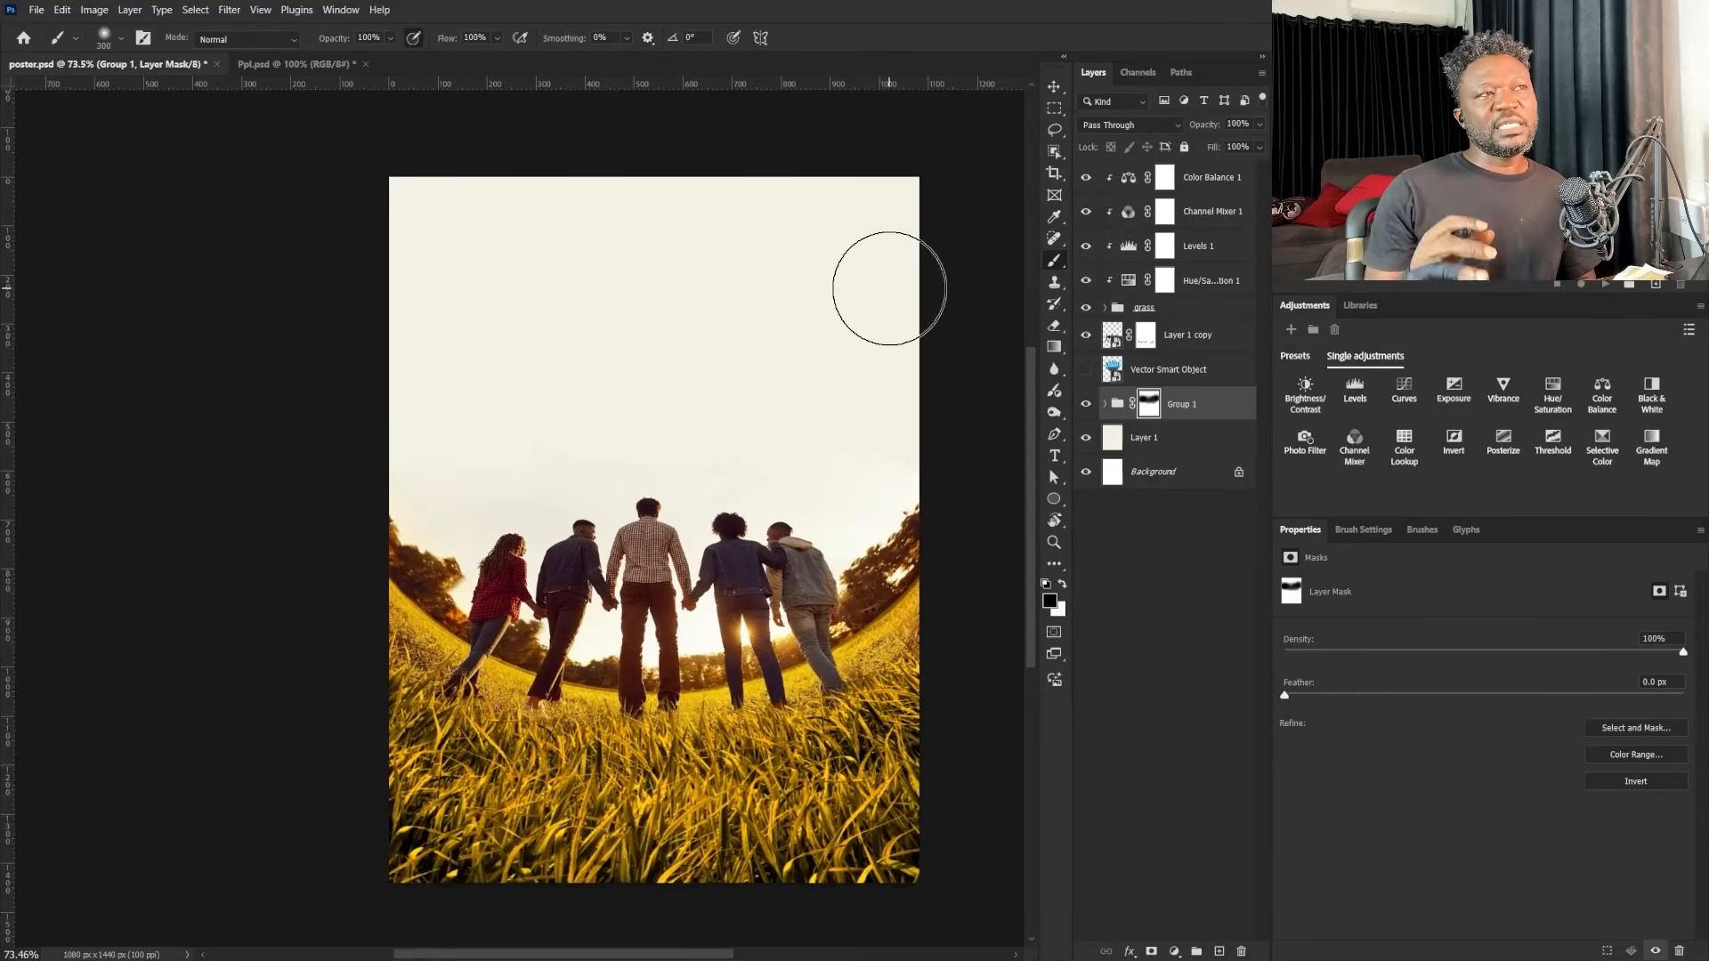
Step: Show the 3D title smart object, scale it to 74.92% and place it behind the people
click(1086, 369)
click(1175, 369)
key(ctrl+t)
drag(877, 286, 864, 297)
drag(773, 430, 773, 450)
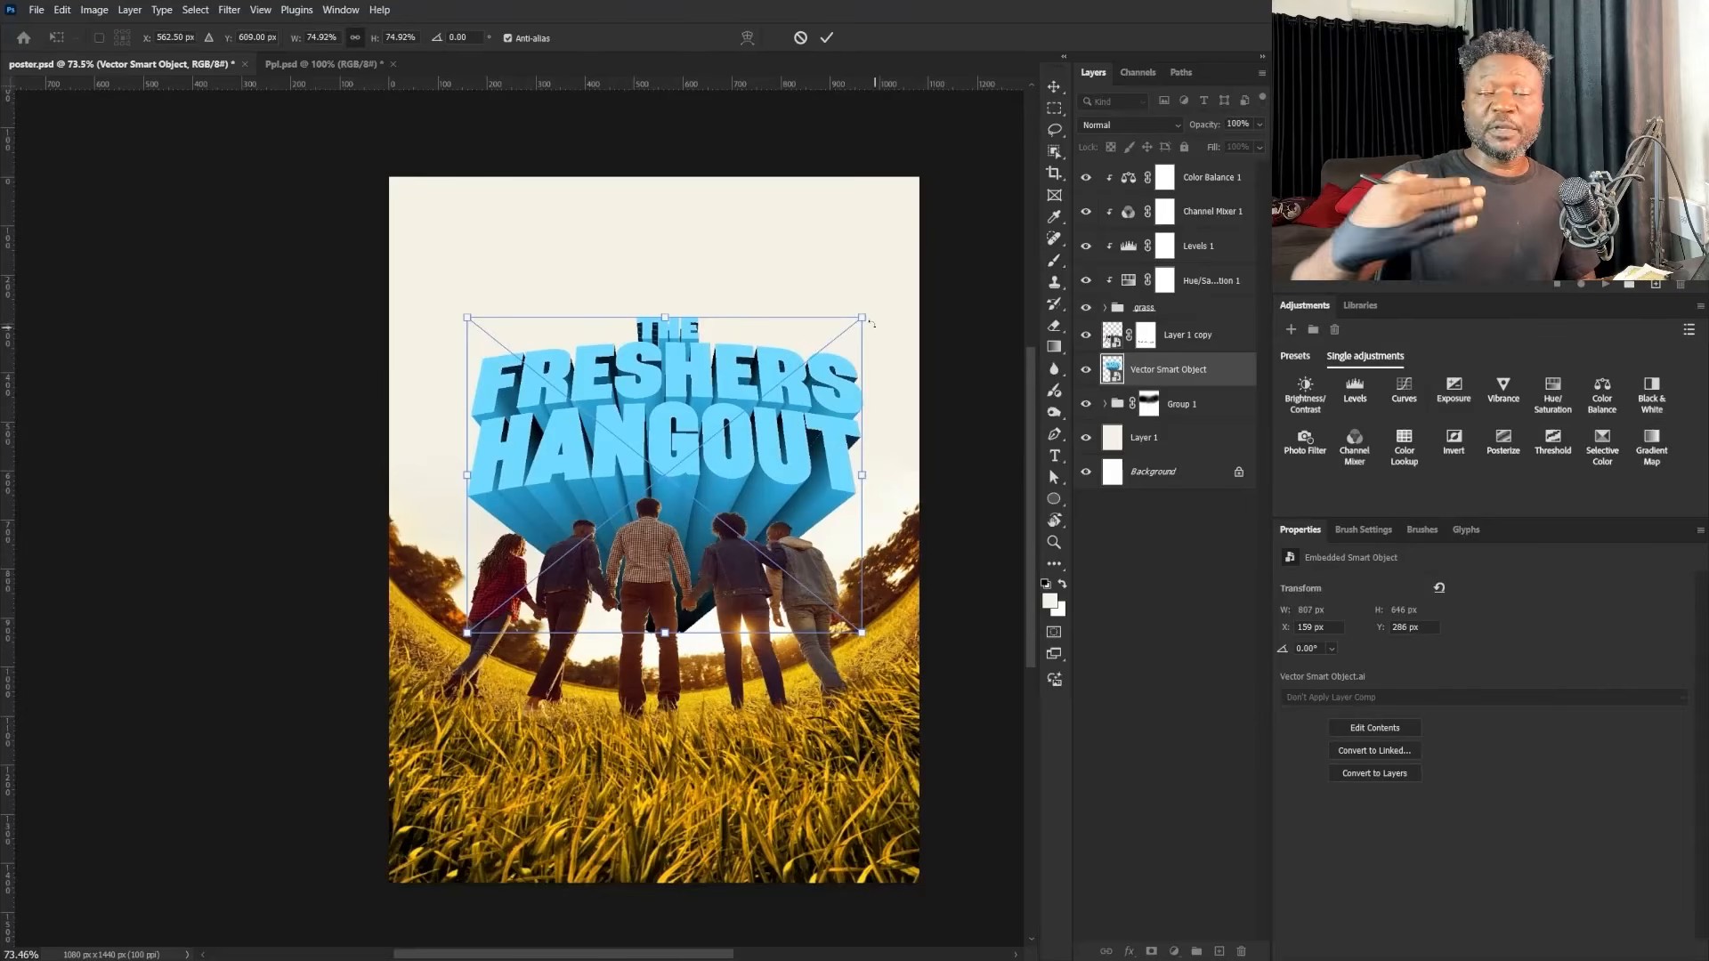
key(Return)
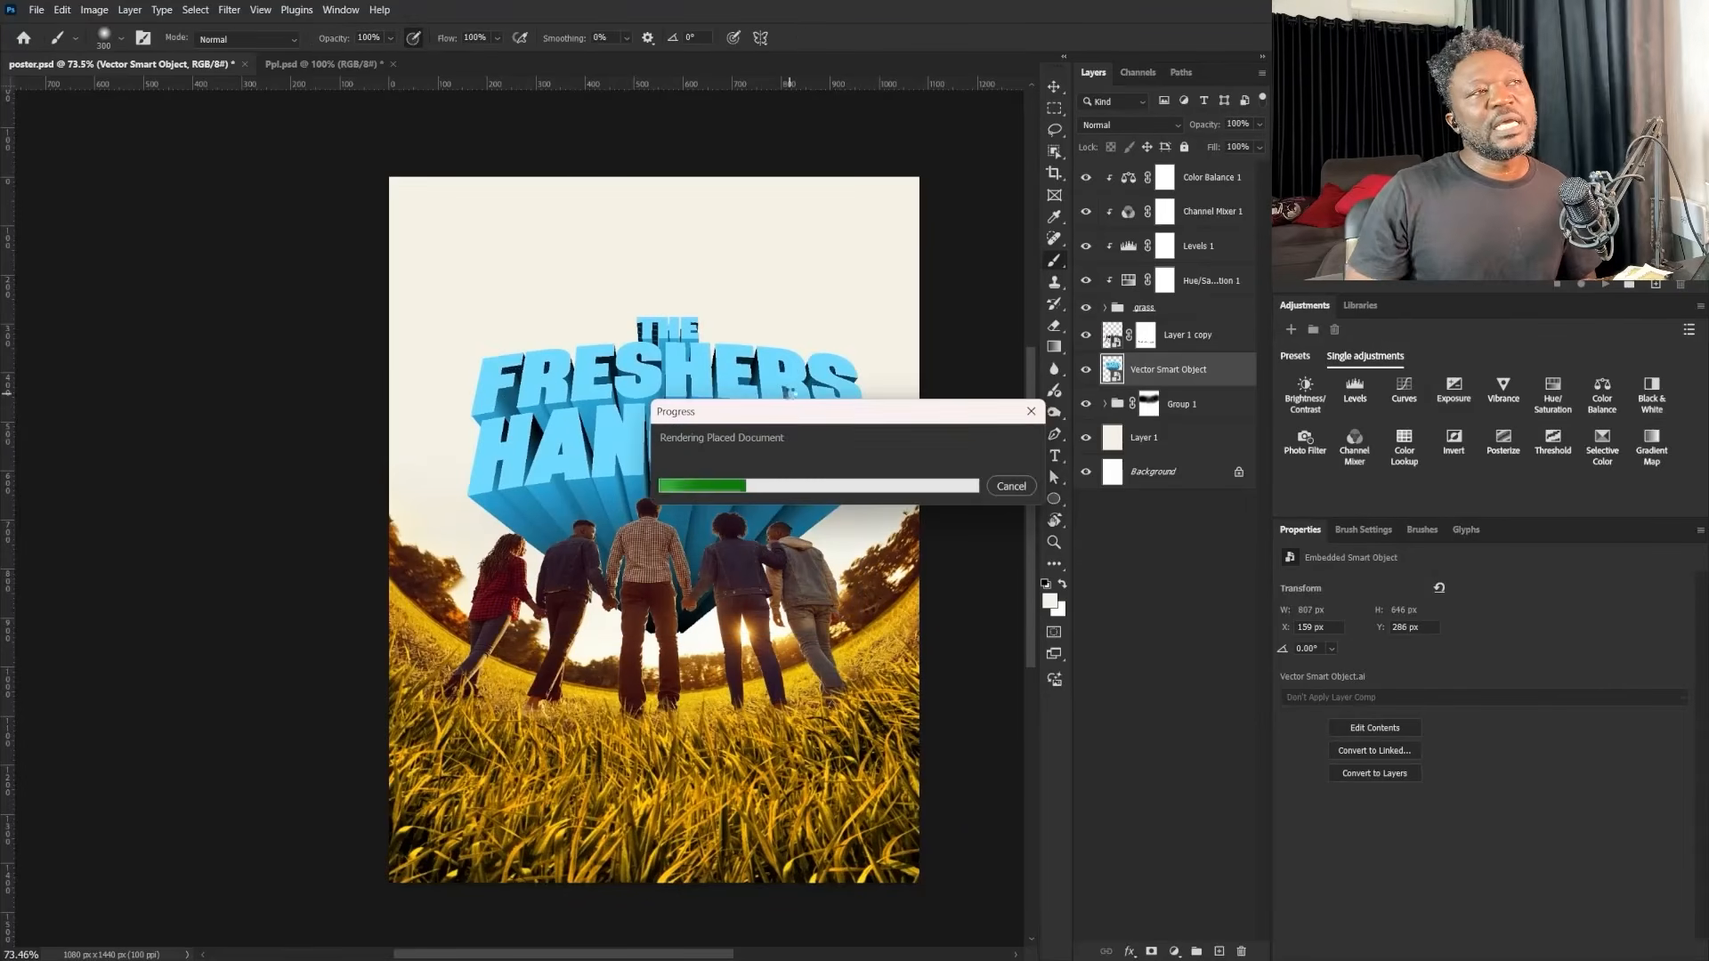
Step: Duplicate the title, shrink the lower one to about 44.75% and move it down behind the people
key(ctrl+j)
click(1189, 406)
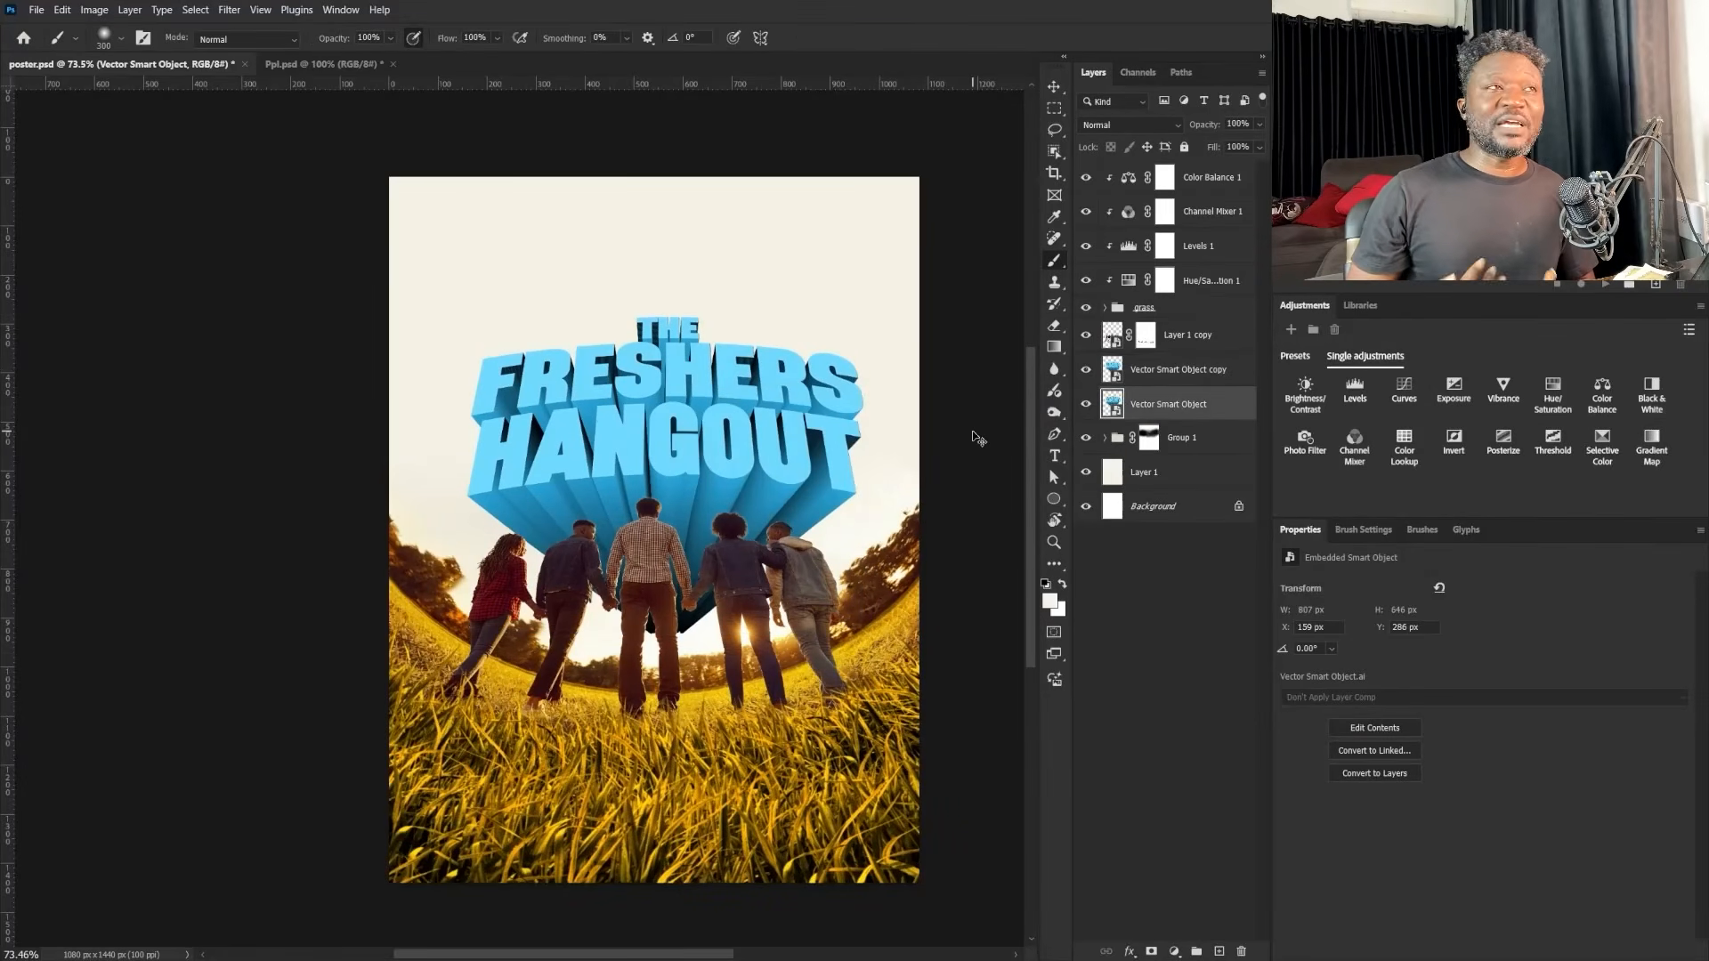
key(ctrl+t)
drag(861, 316, 782, 446)
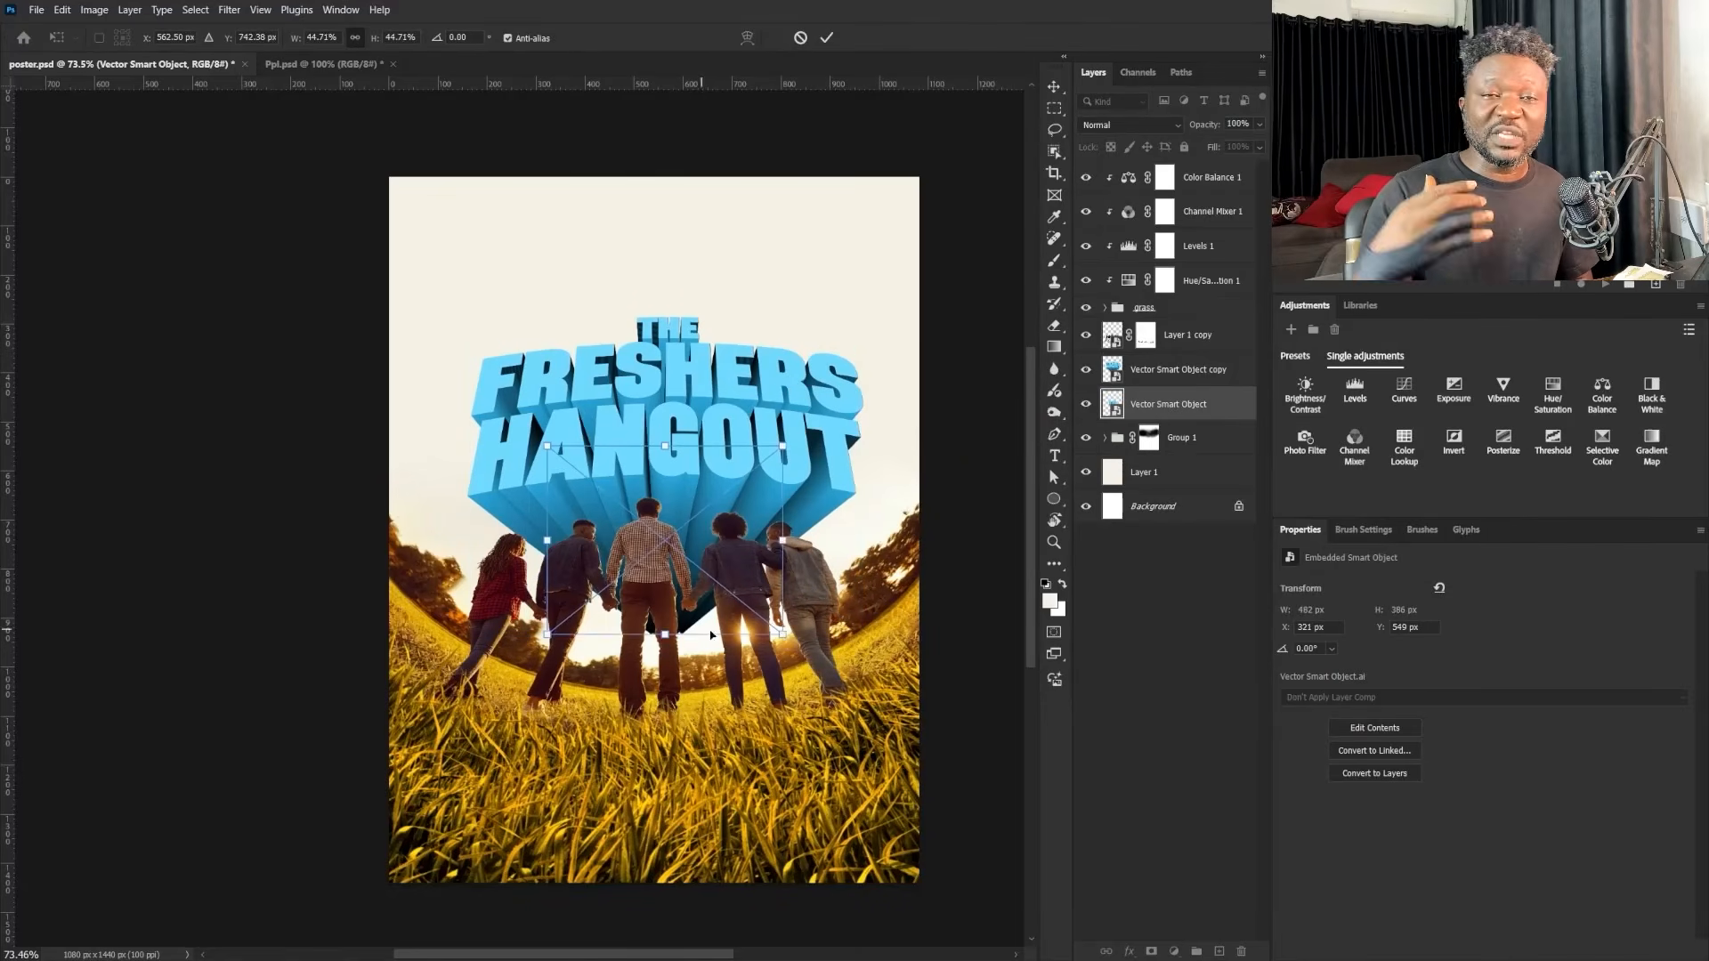
drag(710, 611, 710, 648)
Step: Try skewing the small lower title and delete that layer
right_click(697, 558)
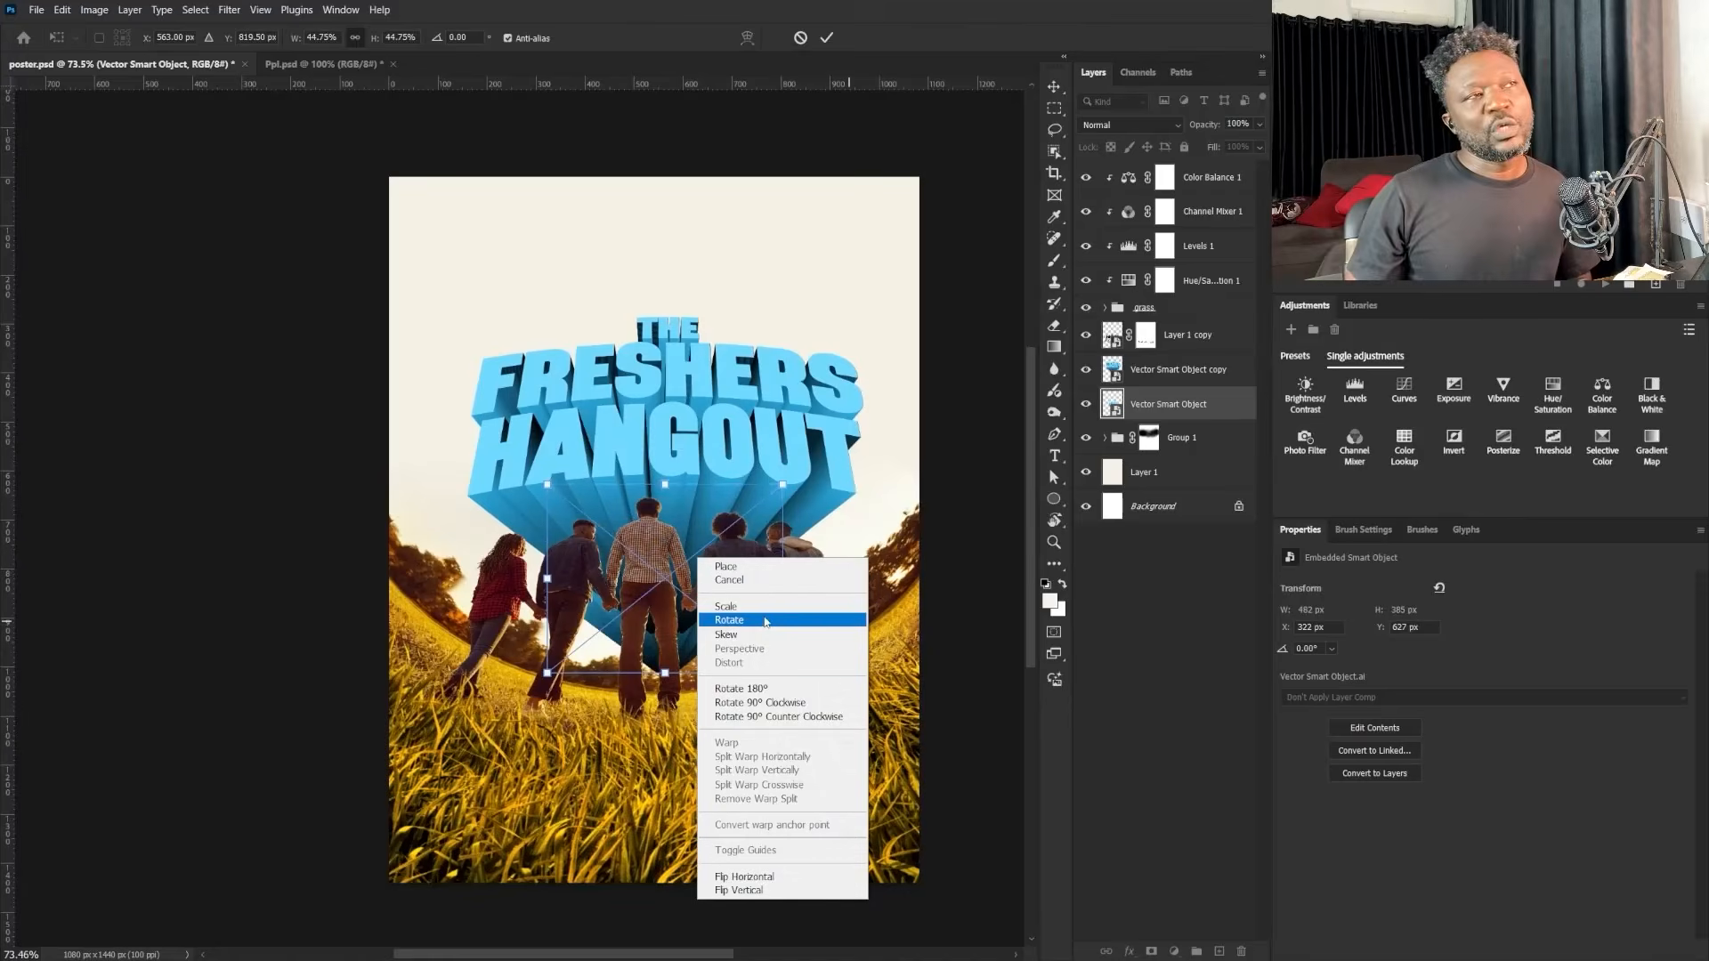
click(725, 634)
drag(783, 485, 724, 486)
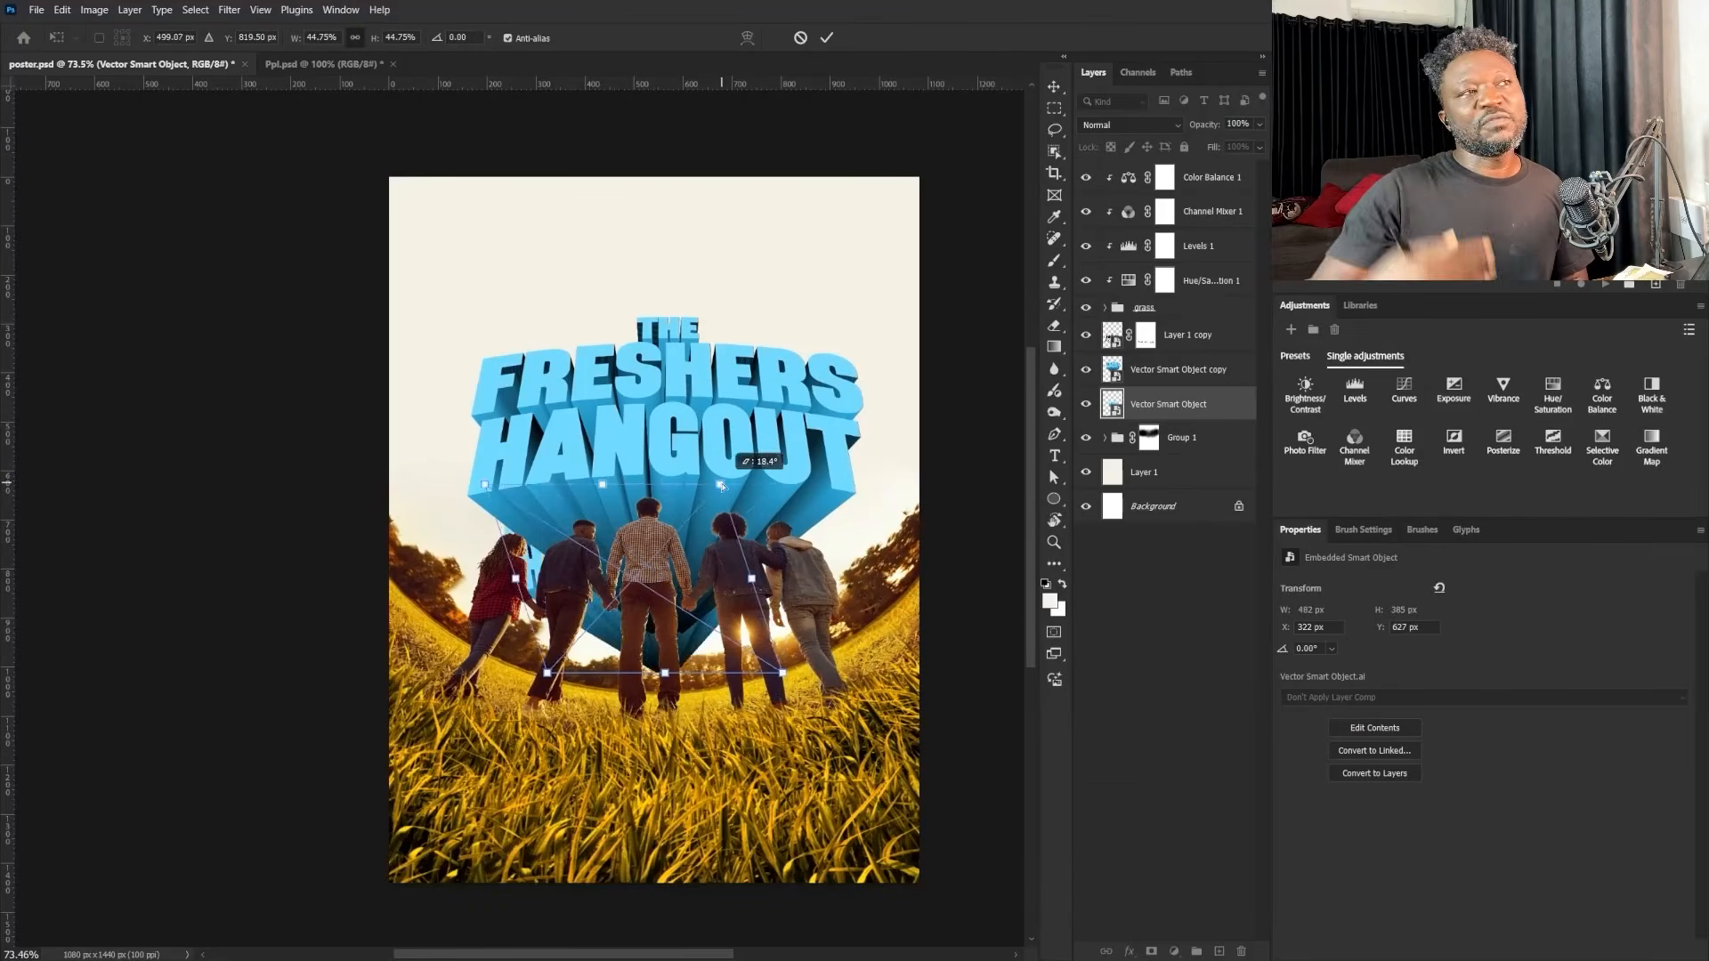
key(ctrl+z)
key(Return)
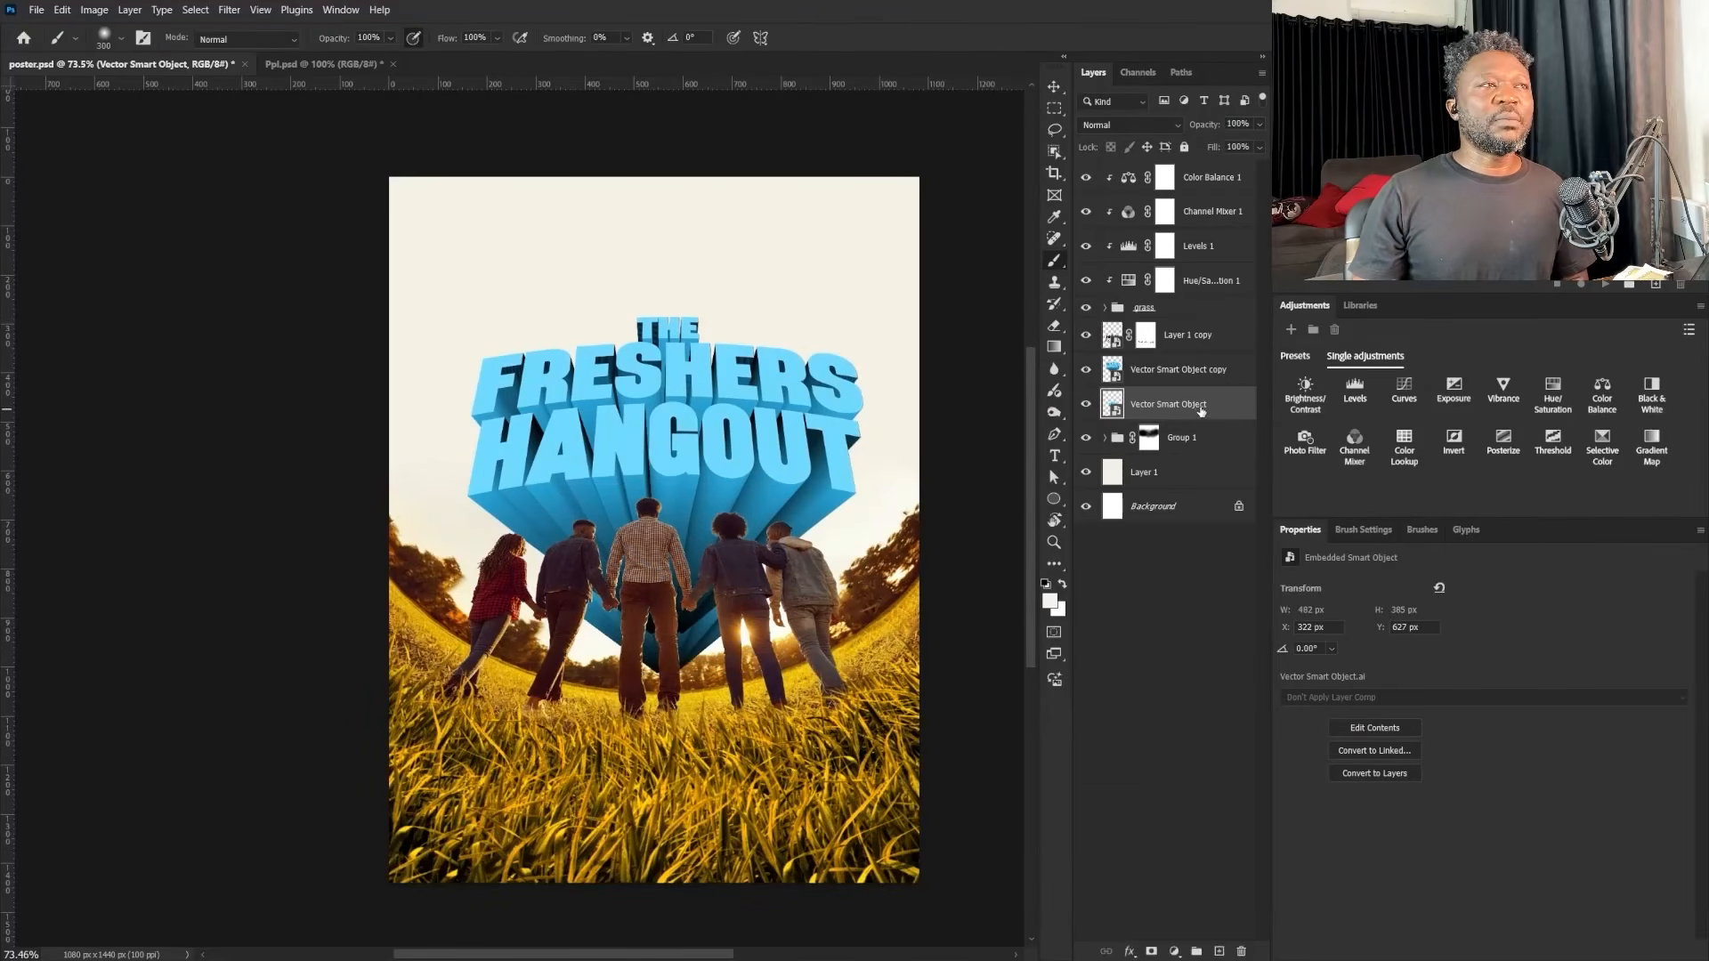
drag(1199, 410, 1240, 951)
Step: Recentre the remaining title on the poster and enlarge it to about 867 × 693 px
click(1145, 375)
click(760, 525)
key(Escape)
key(v)
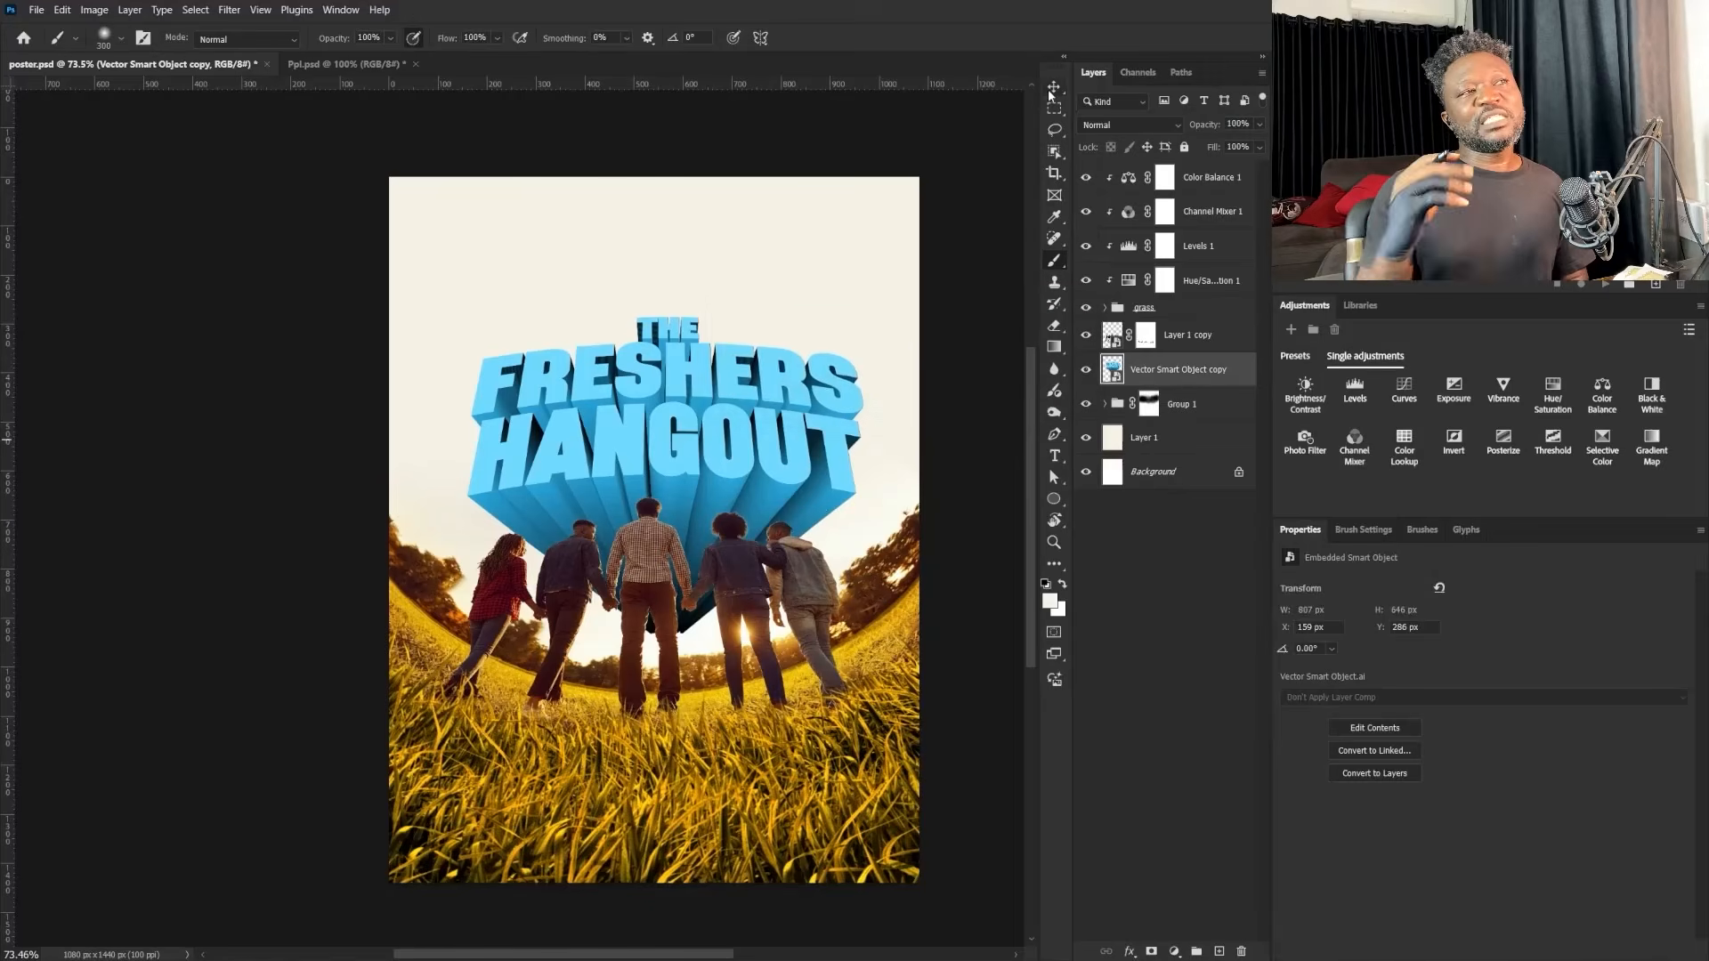
drag(732, 472, 722, 481)
key(ctrl+t)
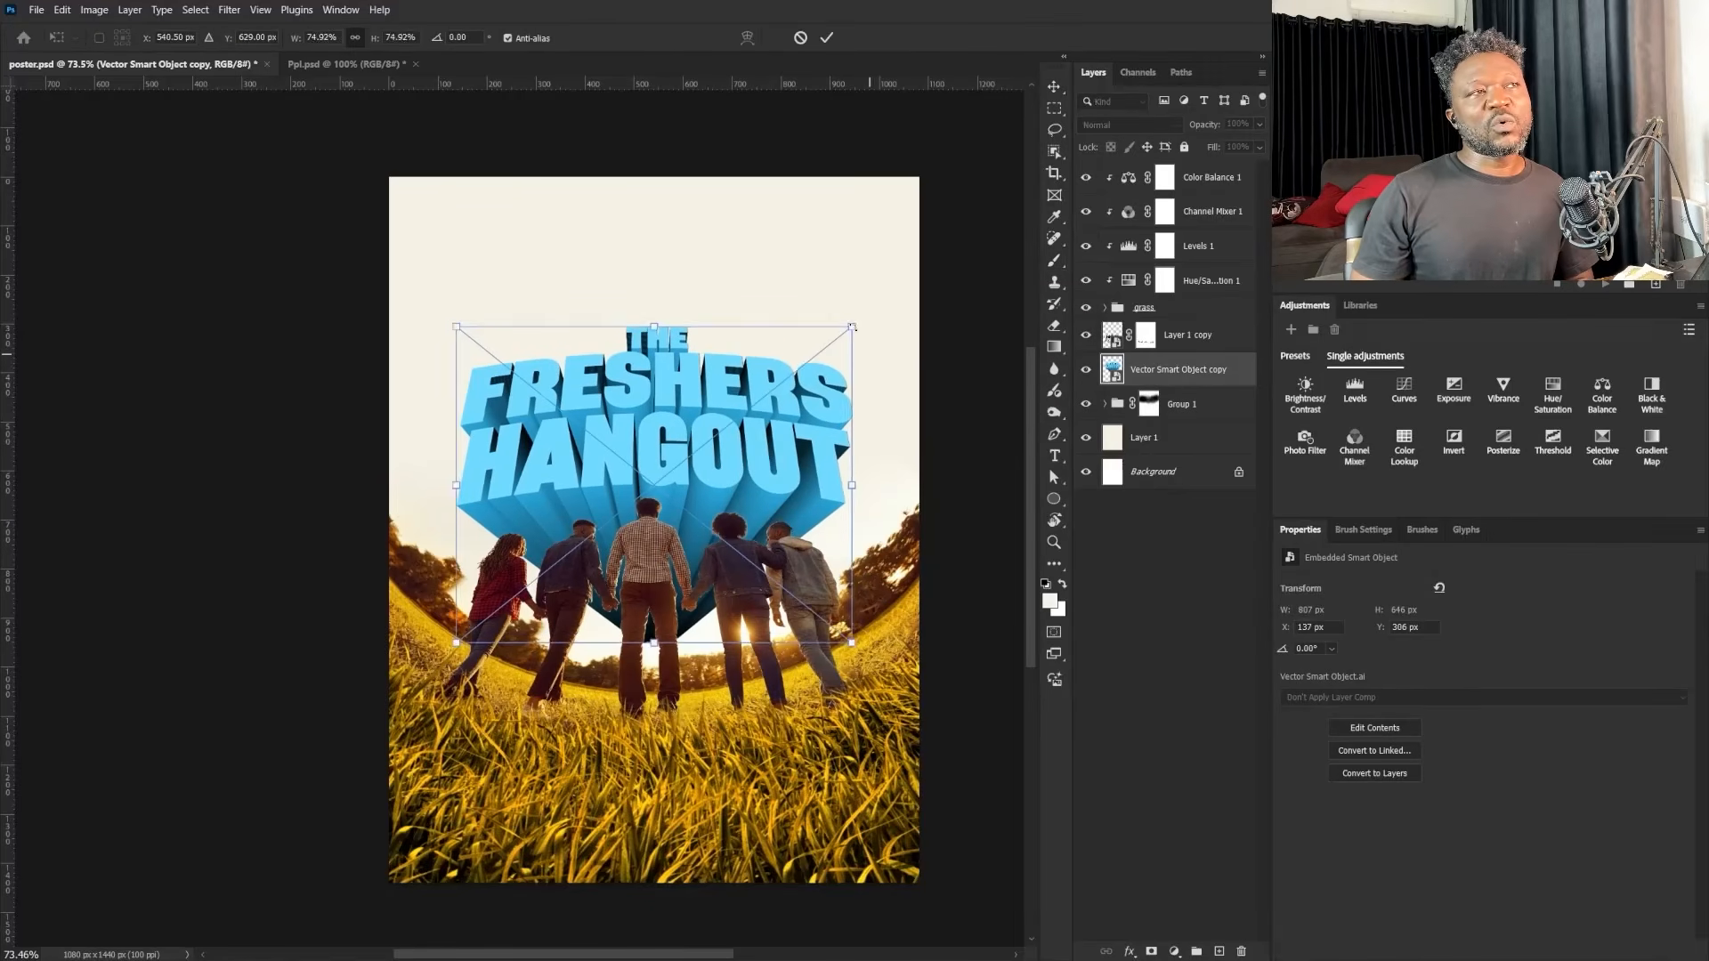
drag(852, 327, 868, 319)
drag(874, 316, 871, 319)
double_click(725, 457)
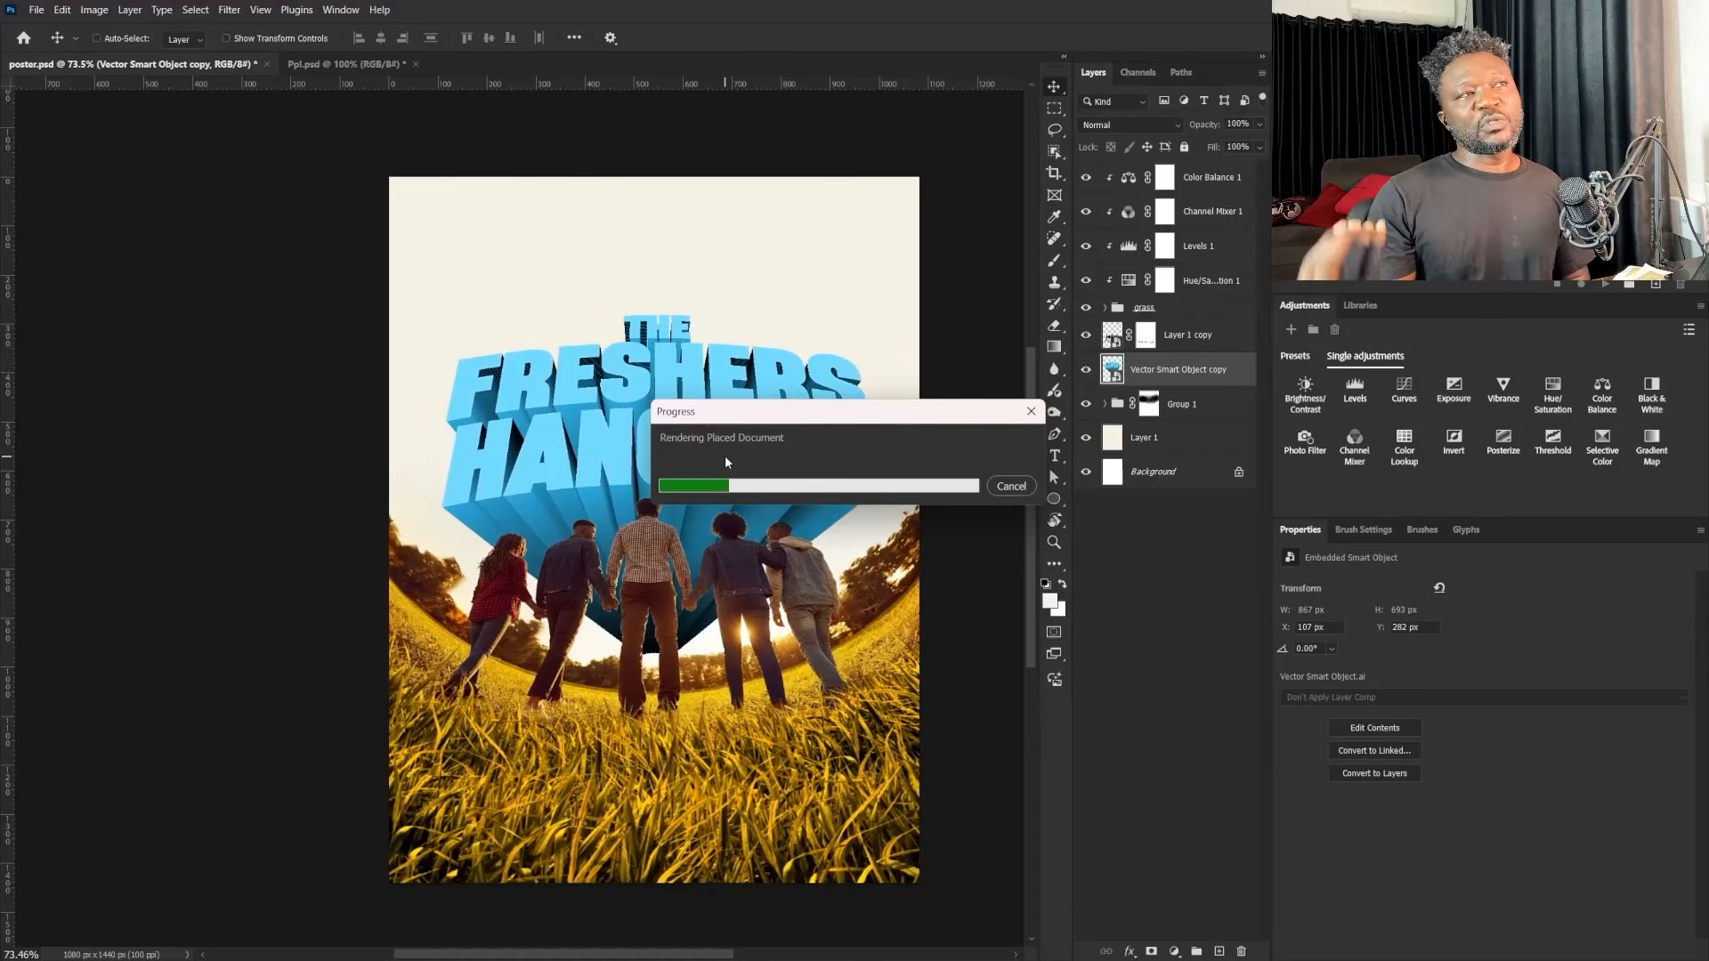
Step: Paste the cloudy sky picture and enlarge it to about 199% so it spans the poster's upper part
key(ctrl+v)
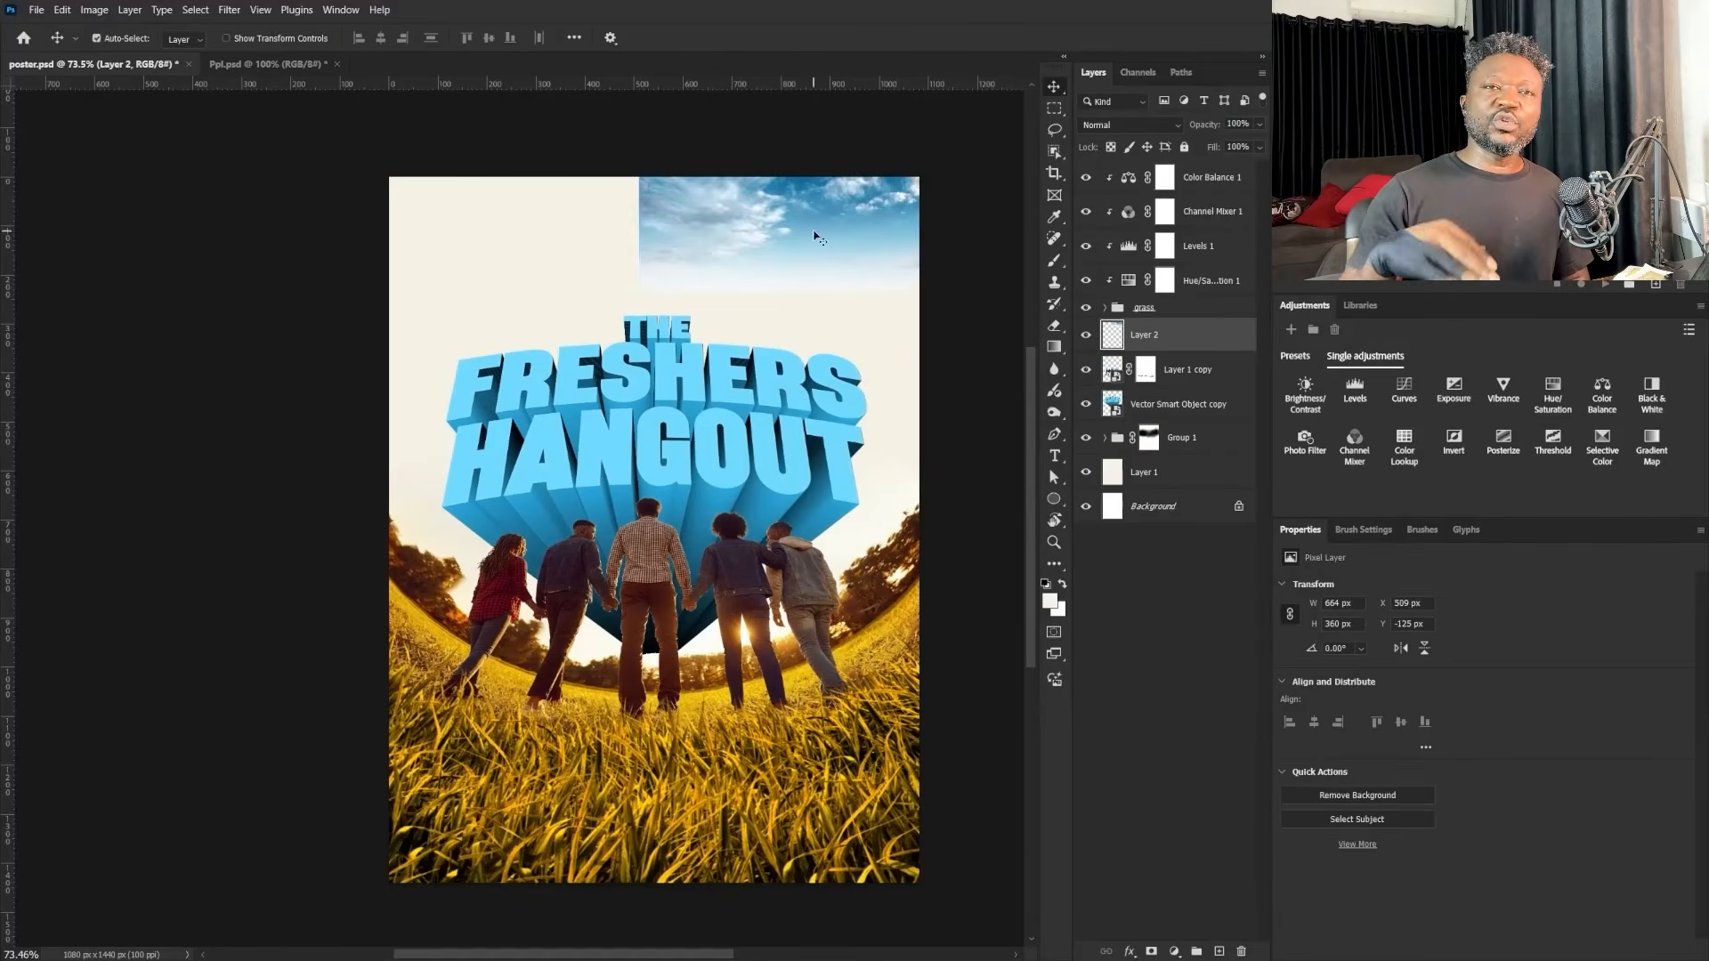
key(ctrl+t)
drag(641, 296, 374, 437)
drag(706, 302, 701, 213)
drag(970, 350, 996, 363)
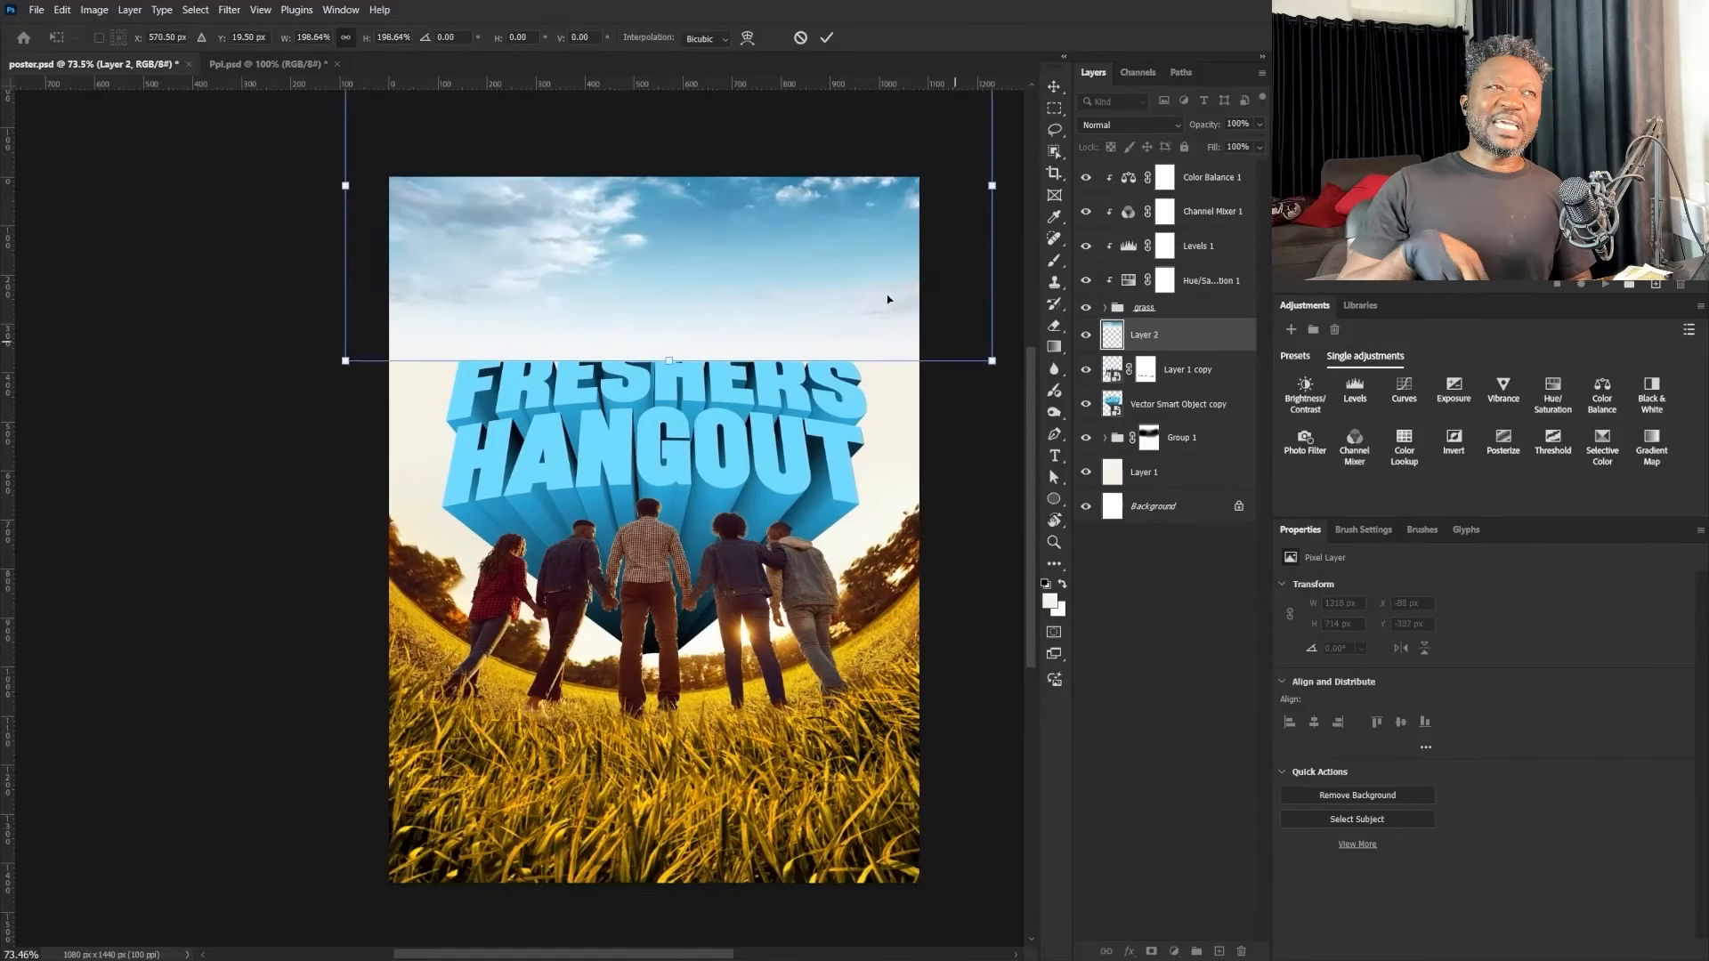
key(Return)
Step: Move the sky layer beneath the title smart object and lower it behind the lettering
drag(769, 201, 755, 229)
drag(1179, 334, 1171, 418)
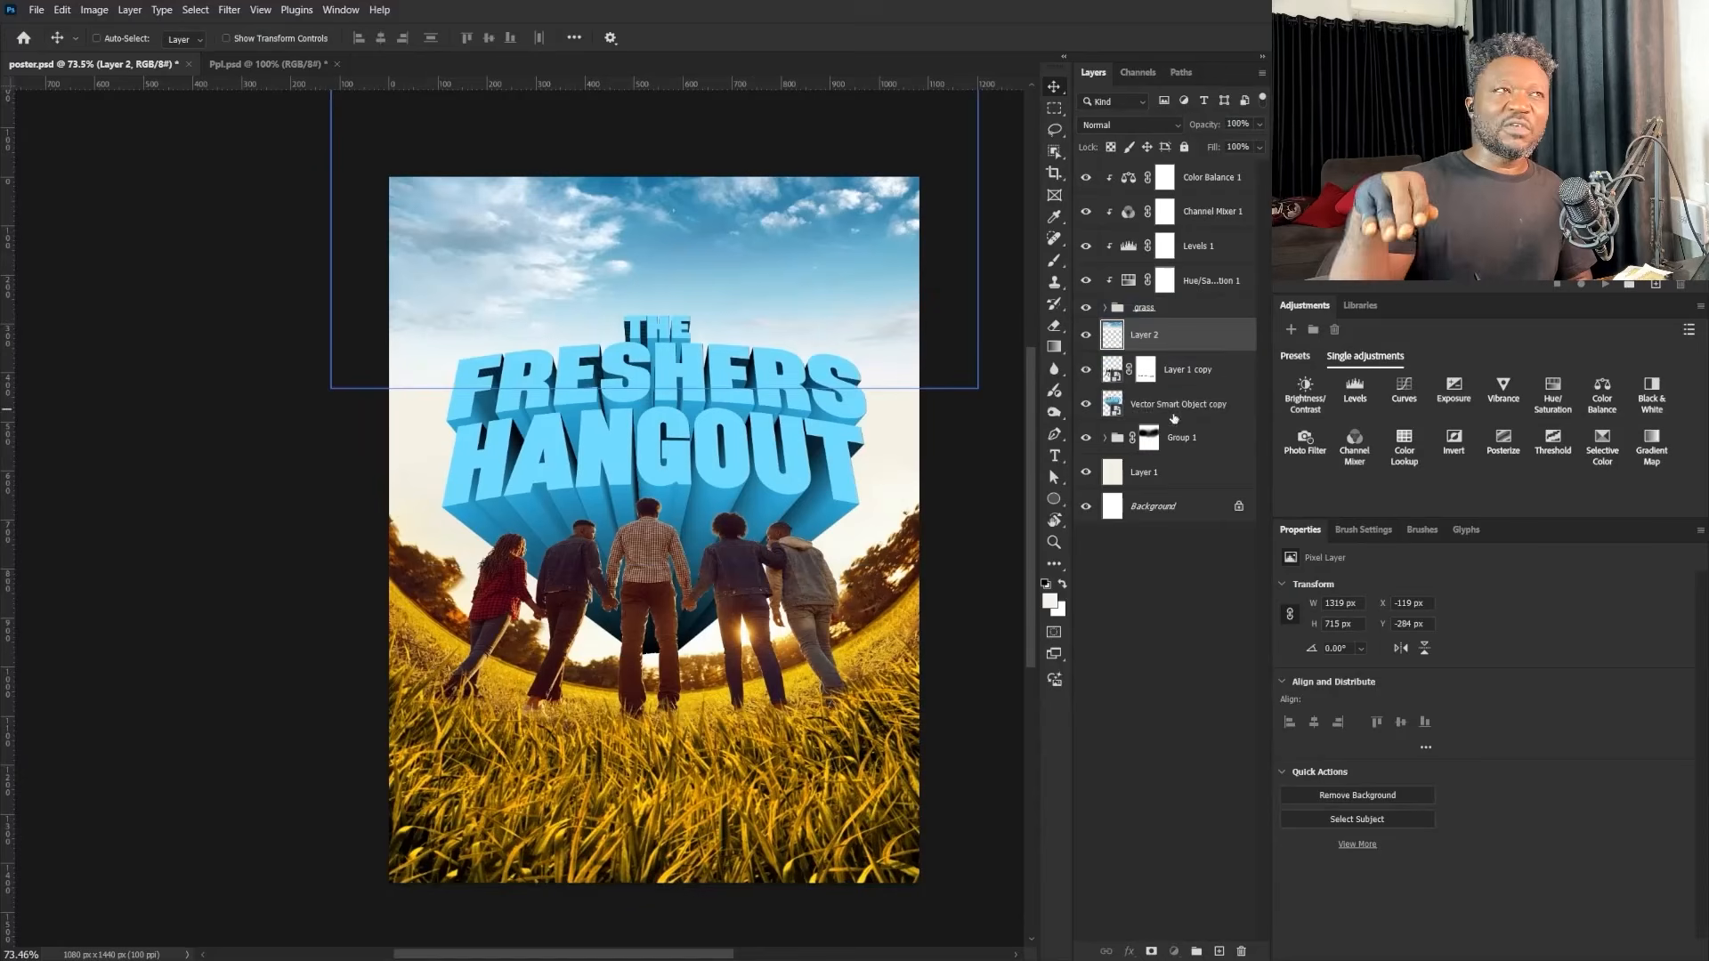
drag(878, 328, 869, 375)
Step: Colorize the sky with a clipped Hue/Saturation adjustment at hue 39 and saturation 68
click(1552, 391)
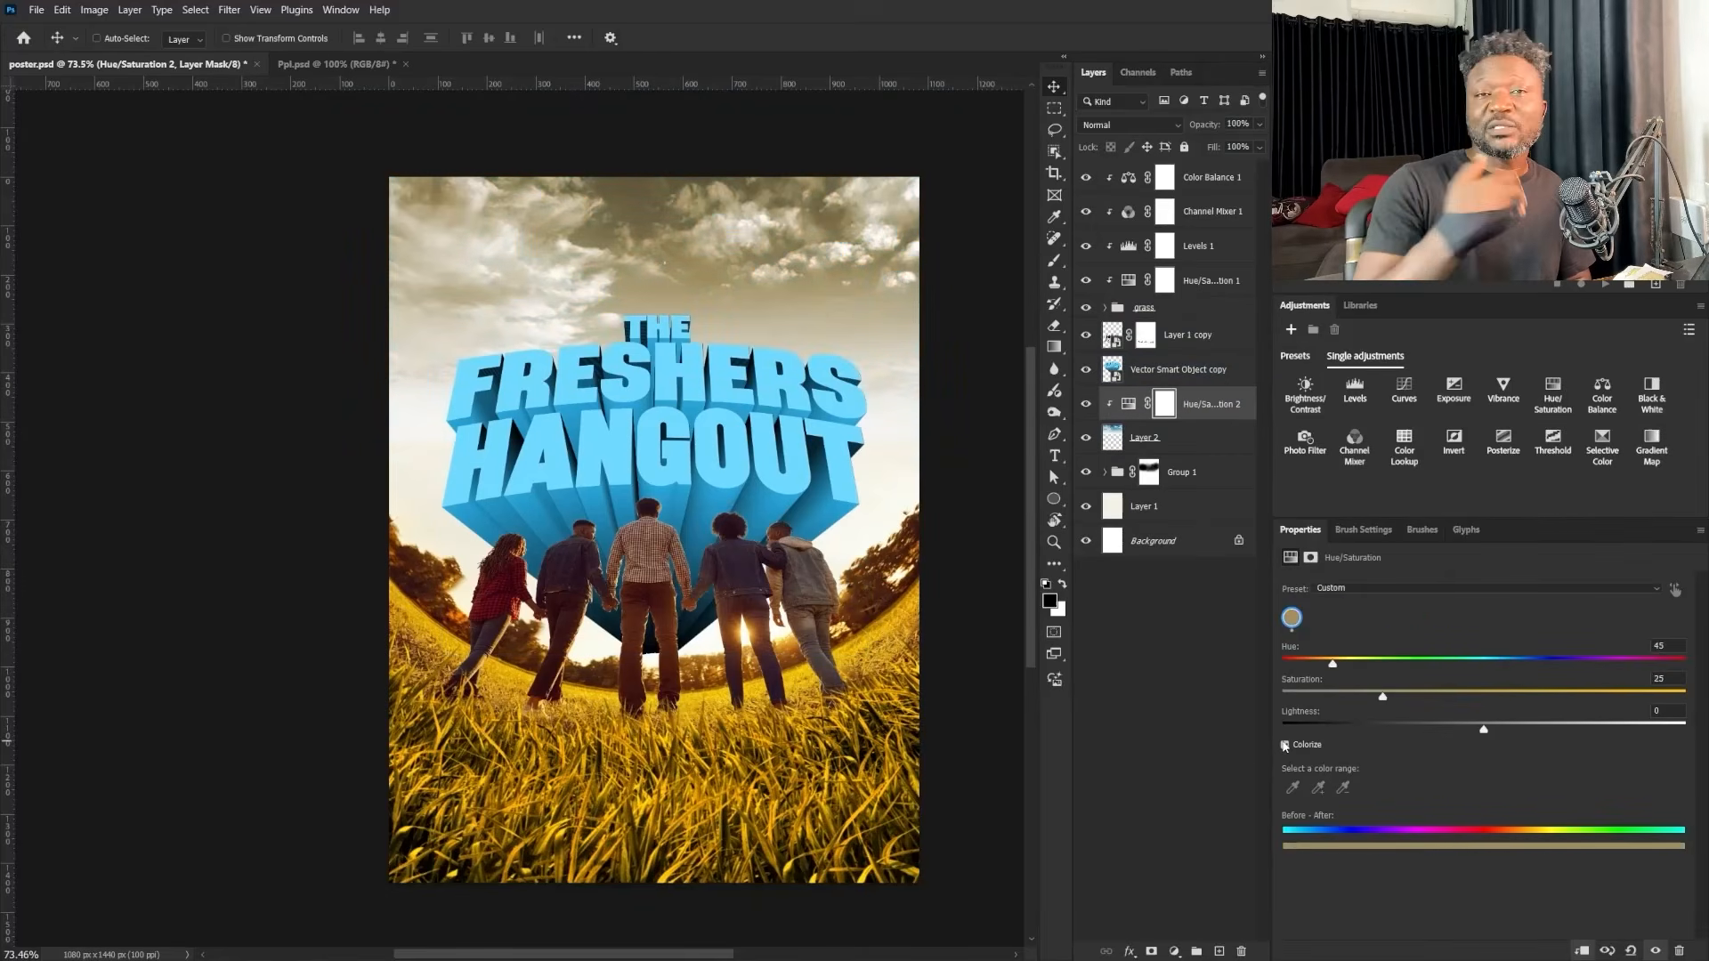
drag(1382, 697, 1543, 694)
click(1321, 661)
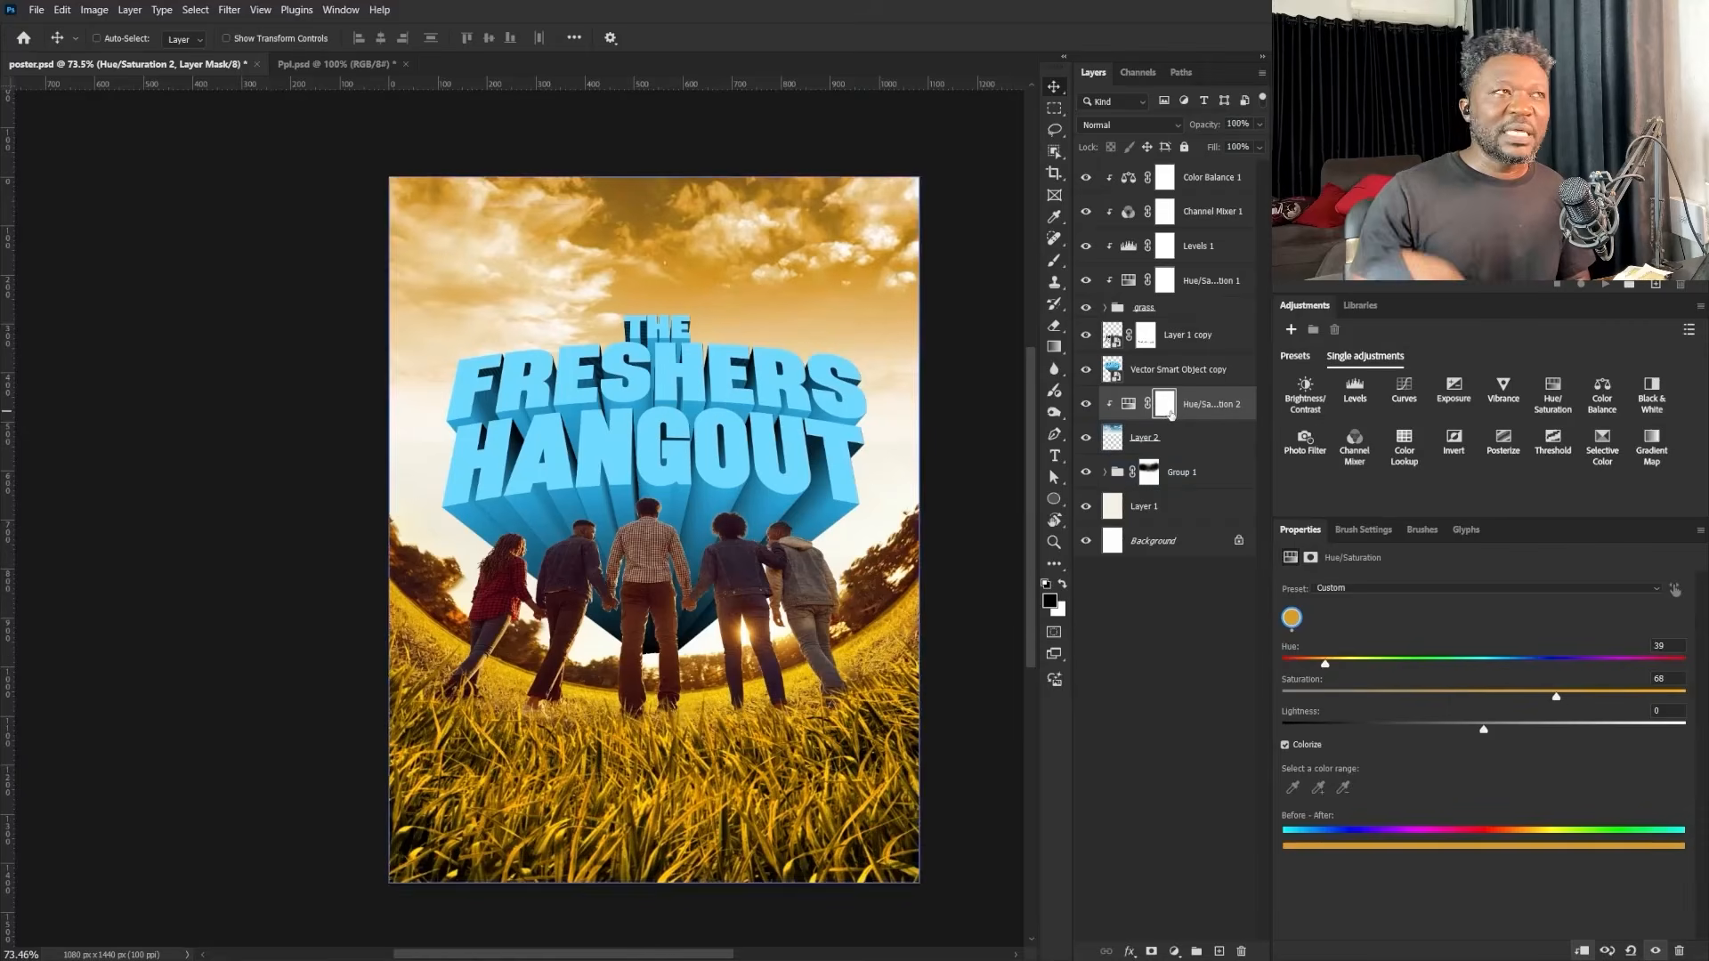
Step: Invert the sky adjustment's mask and paint the warm tint back around the title with a large white brush
key(ctrl+i)
key(b)
key(])
key(])
key(])
key(])
key(x)
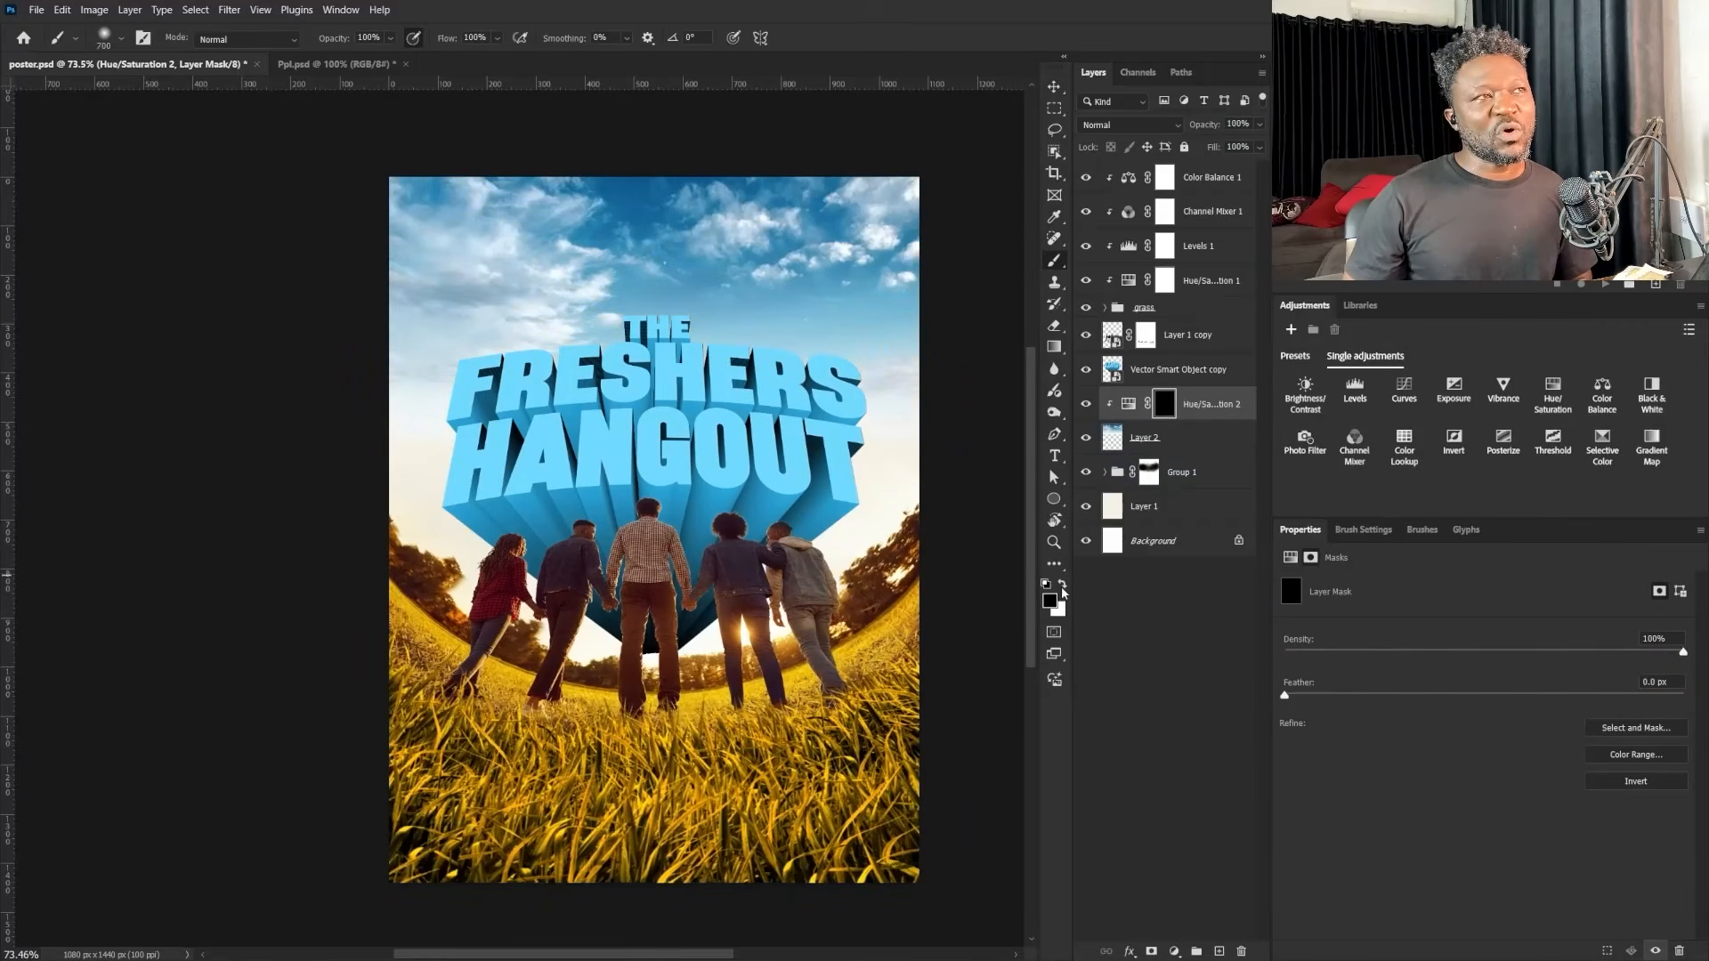
mouse_move(725, 400)
mouse_down()
mouse_move(952, 470)
mouse_move(724, 354)
mouse_move(858, 478)
mouse_up()
key([)
key([)
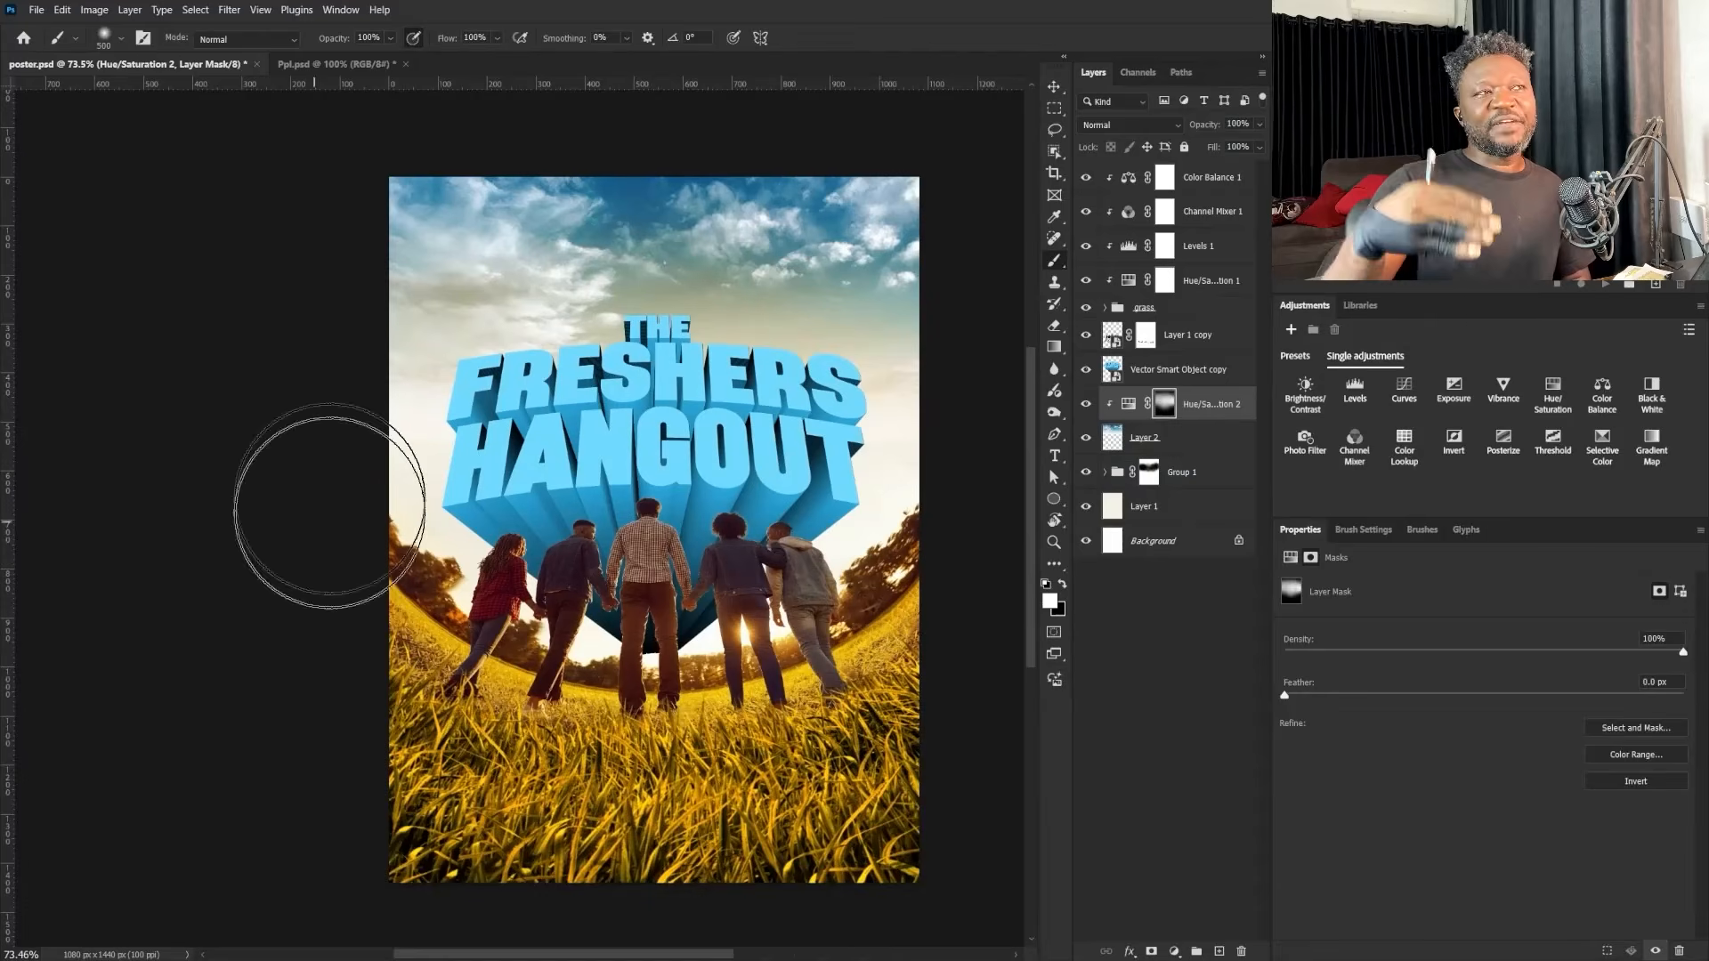
Step: Make black the foreground colour, enlarge the mask brush to 700 px and reduce it again
key(x)
key(bracketright)
key(bracketright)
key(bracketright)
key(bracketright)
key(bracketright)
key(bracketright)
key(bracketright)
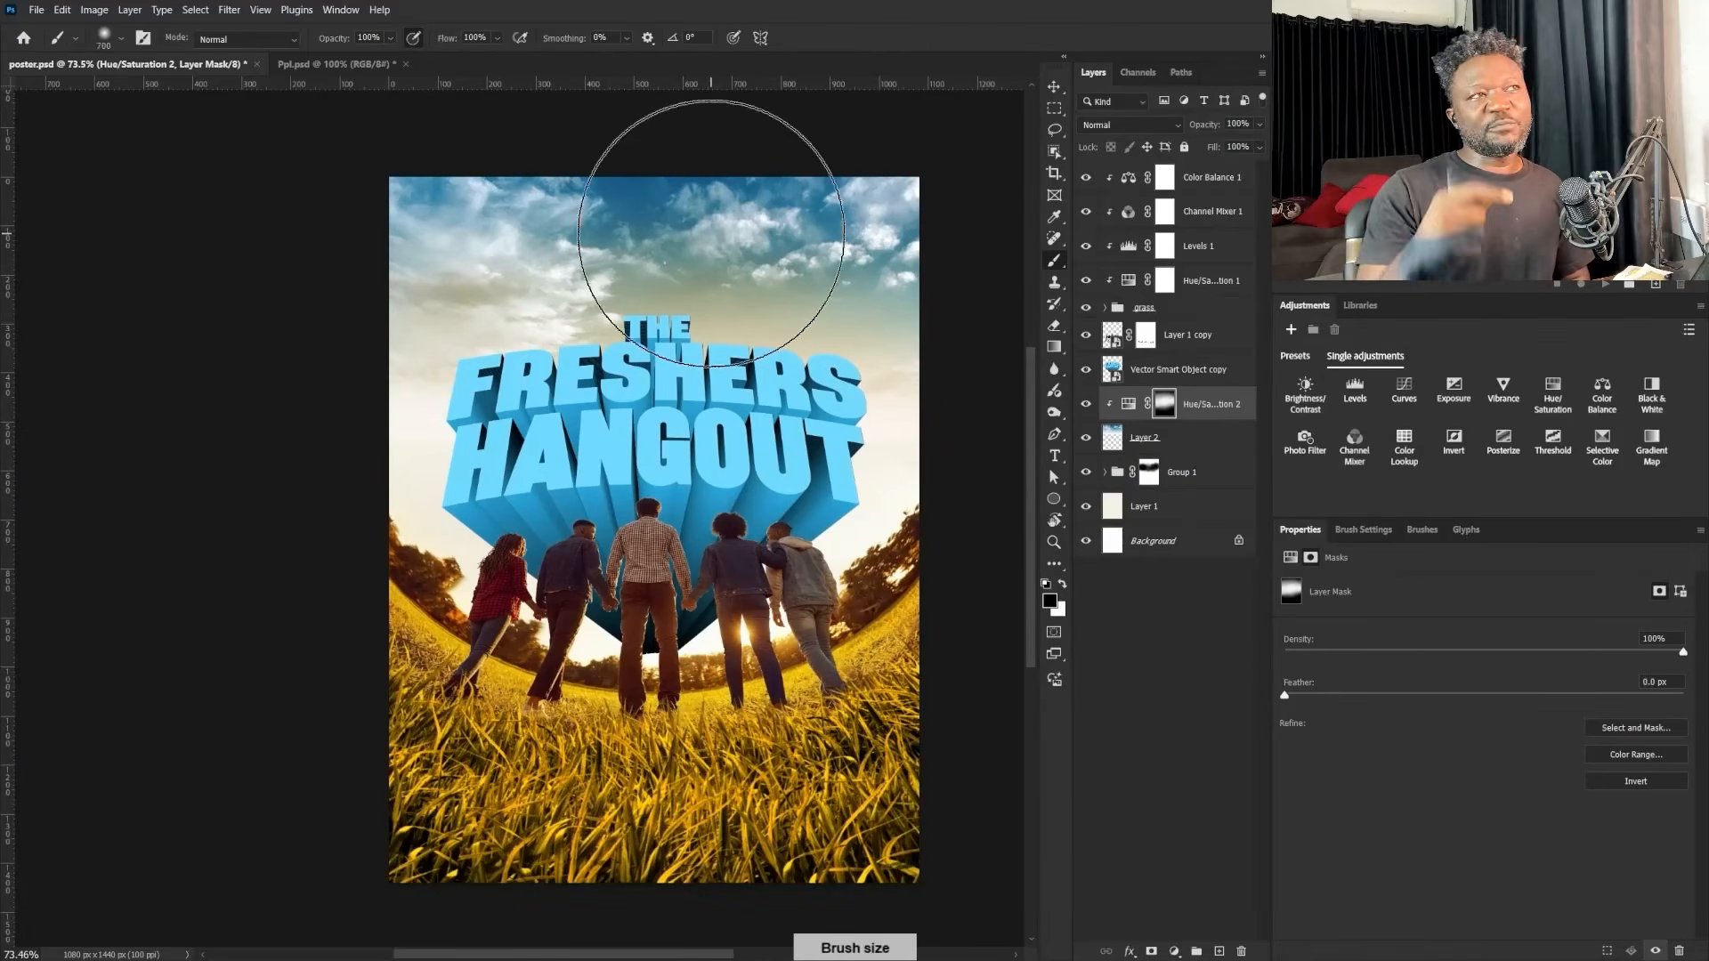
key(bracketleft)
key(bracketleft)
key(bracketleft)
key(bracketleft)
key(bracketleft)
key(bracketleft)
key(bracketleft)
key(bracketleft)
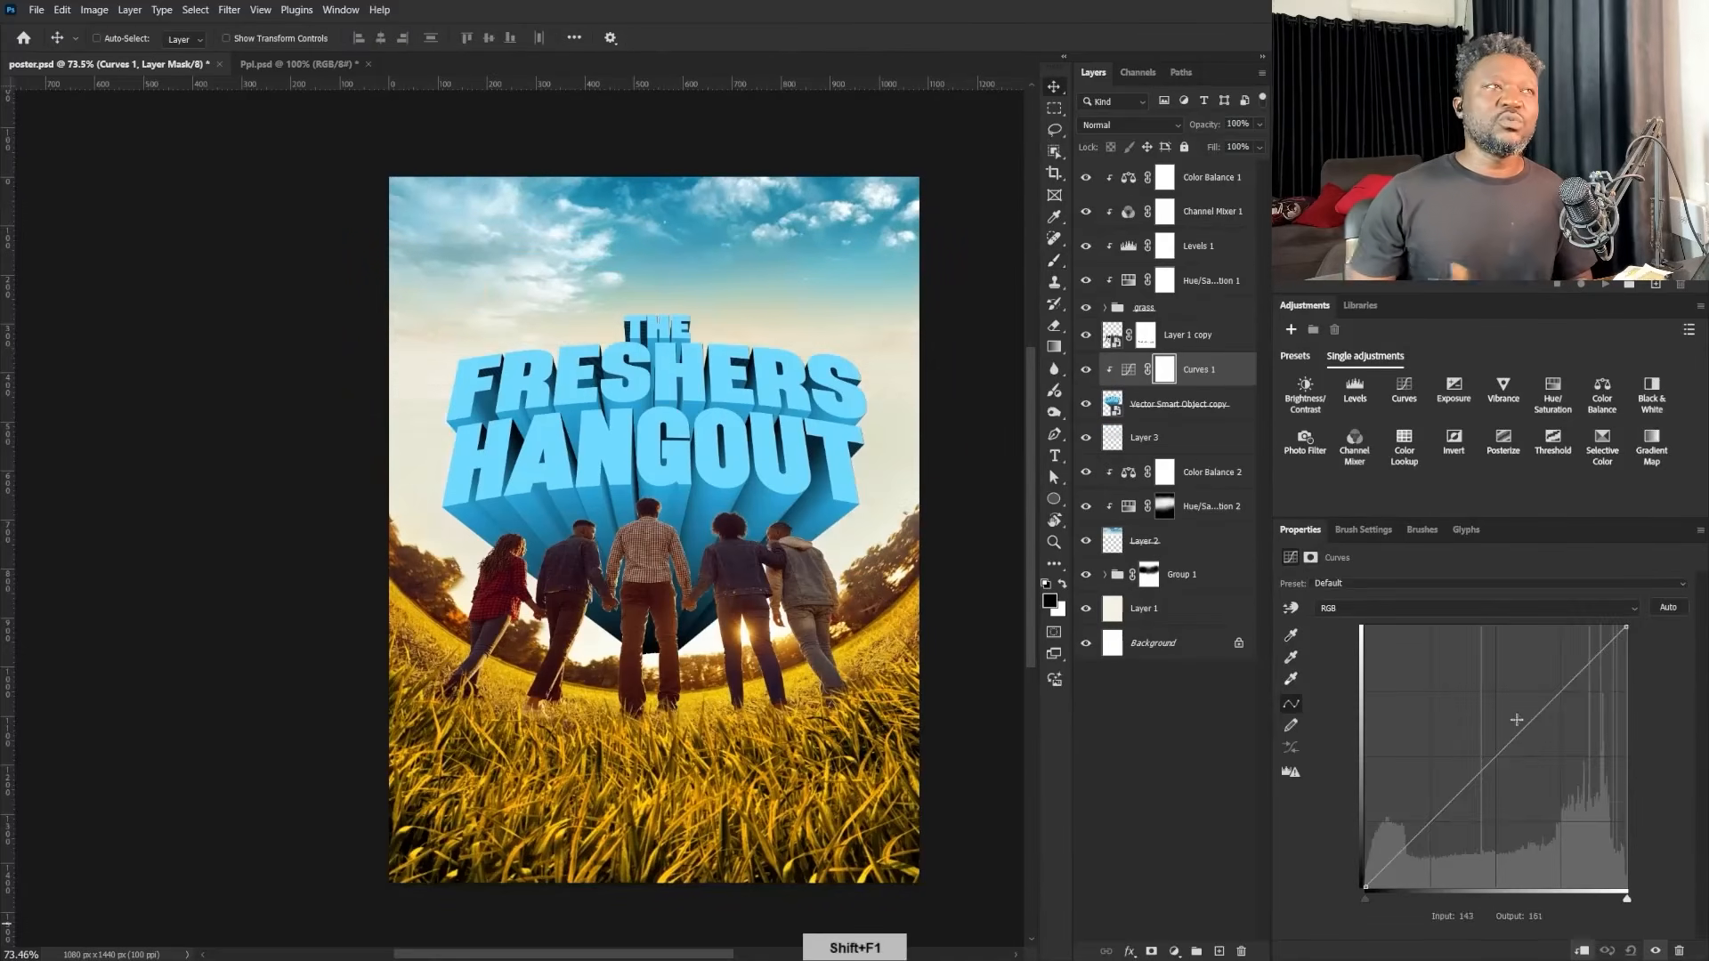
Step: Darken the title with Curves at input 119, output 73, and set Color Balance midtones to -41, +44, -6 and shadows to -15, 0, +12
drag(1514, 717, 1490, 813)
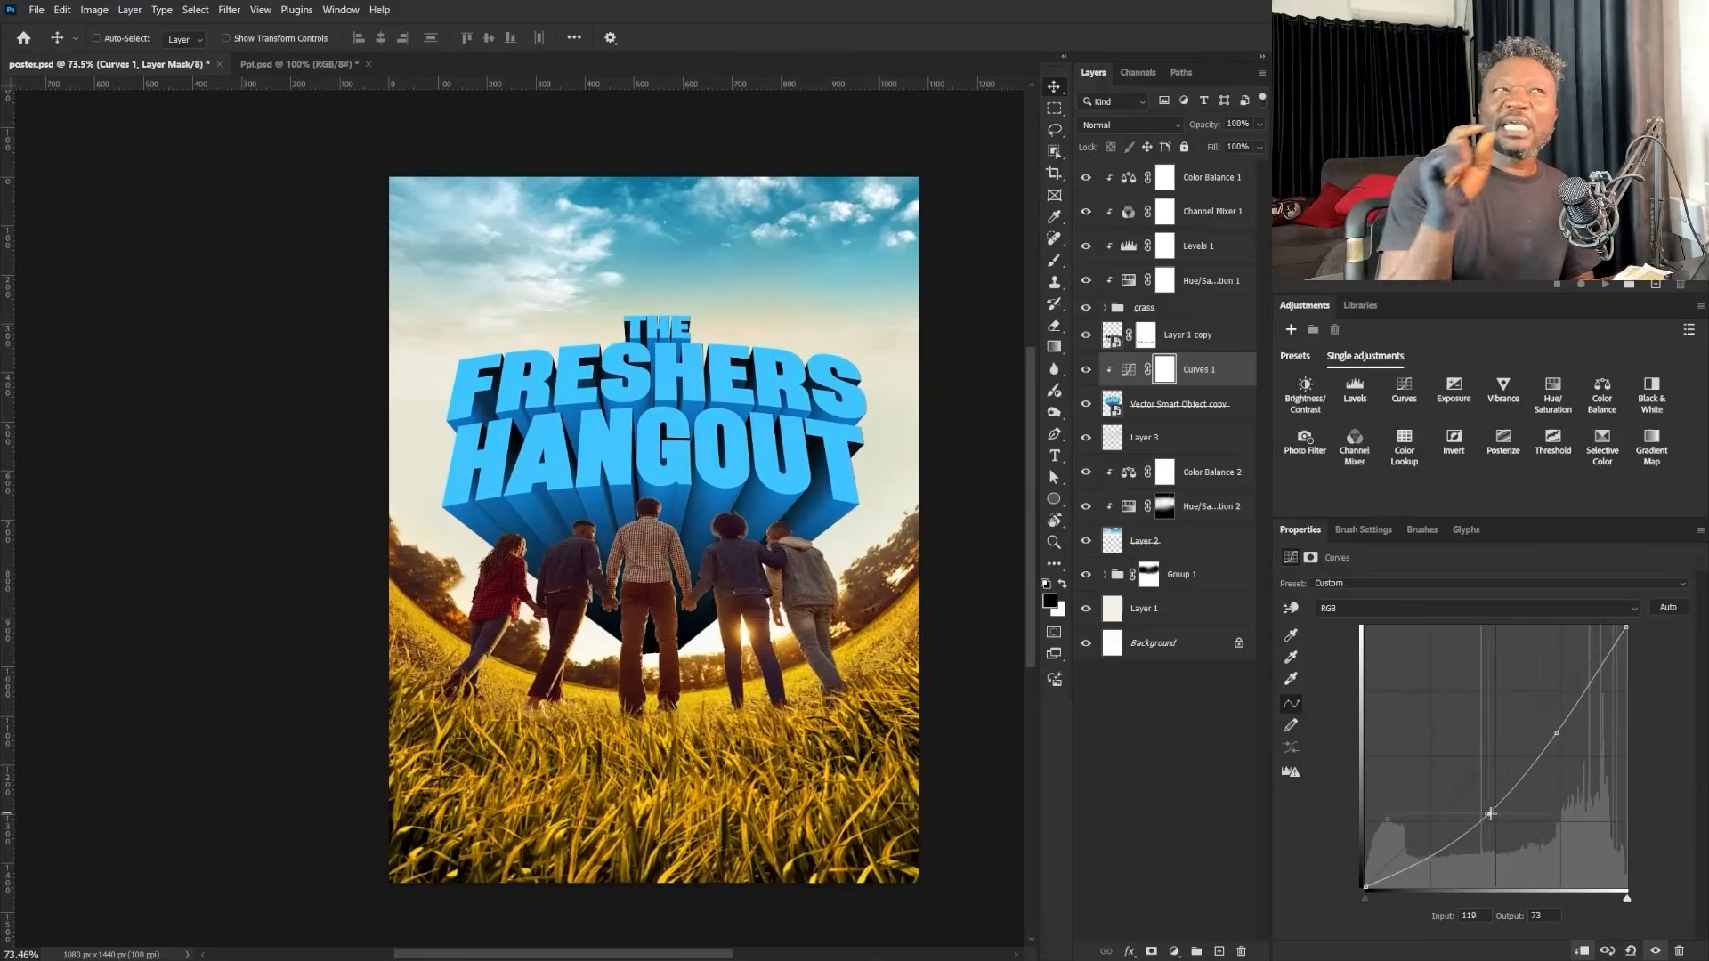
click(1601, 390)
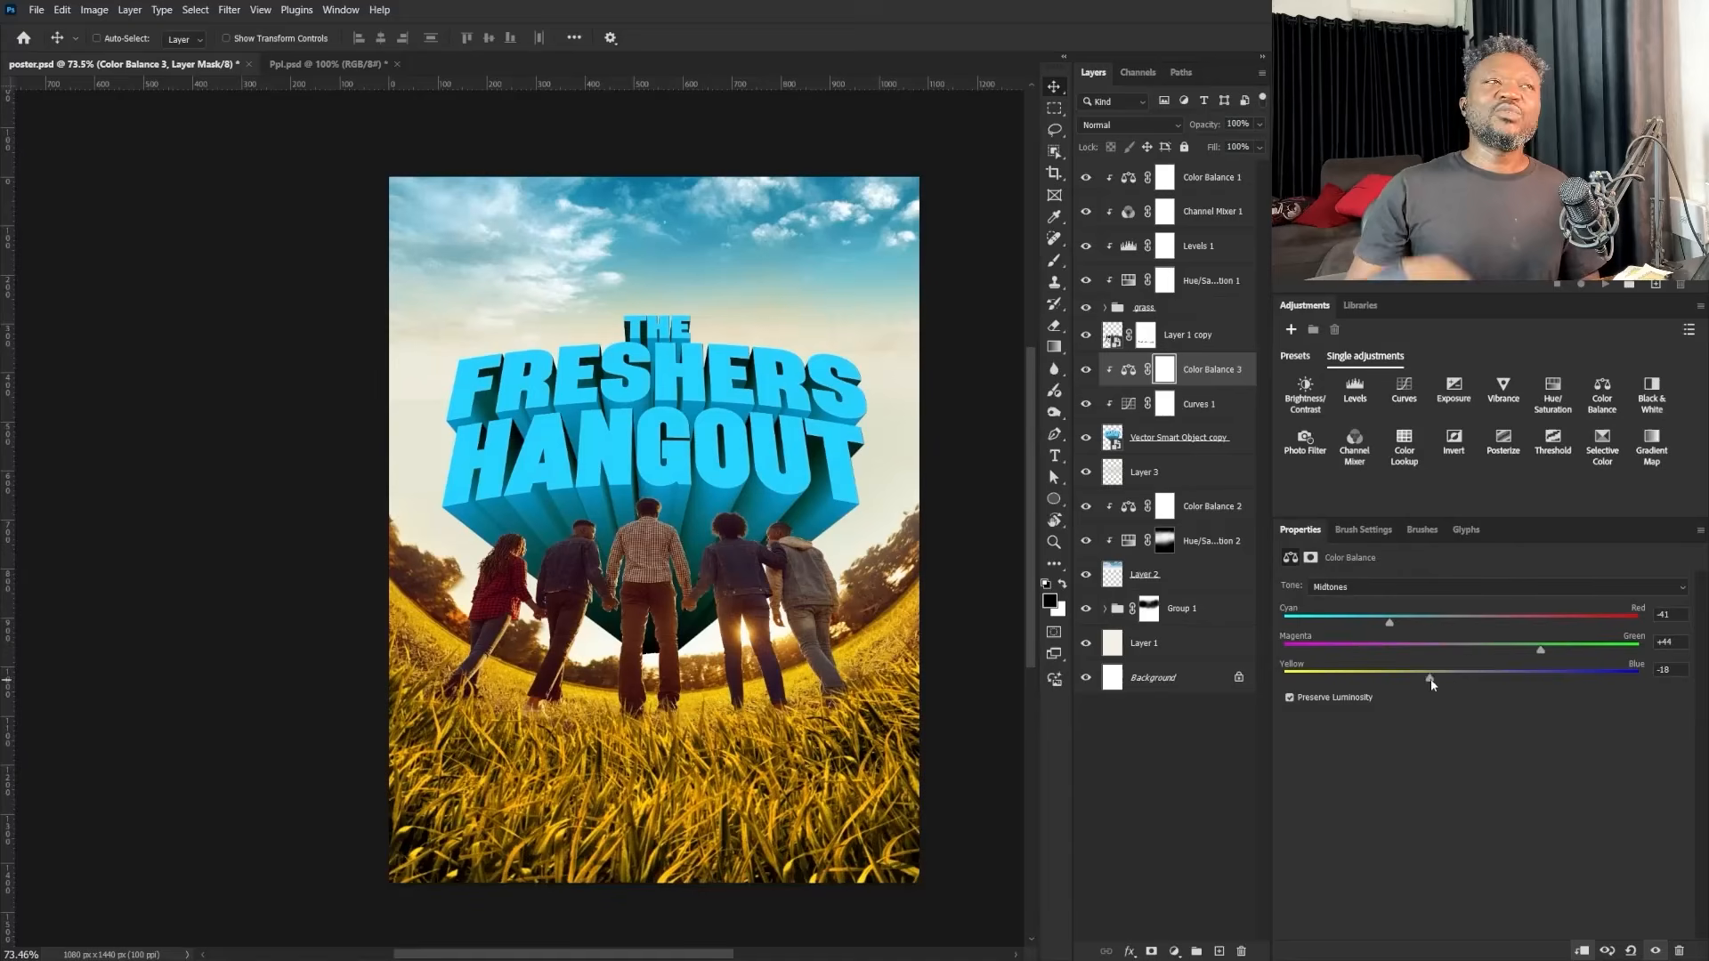
click(1422, 587)
click(1420, 602)
drag(1461, 677, 1485, 677)
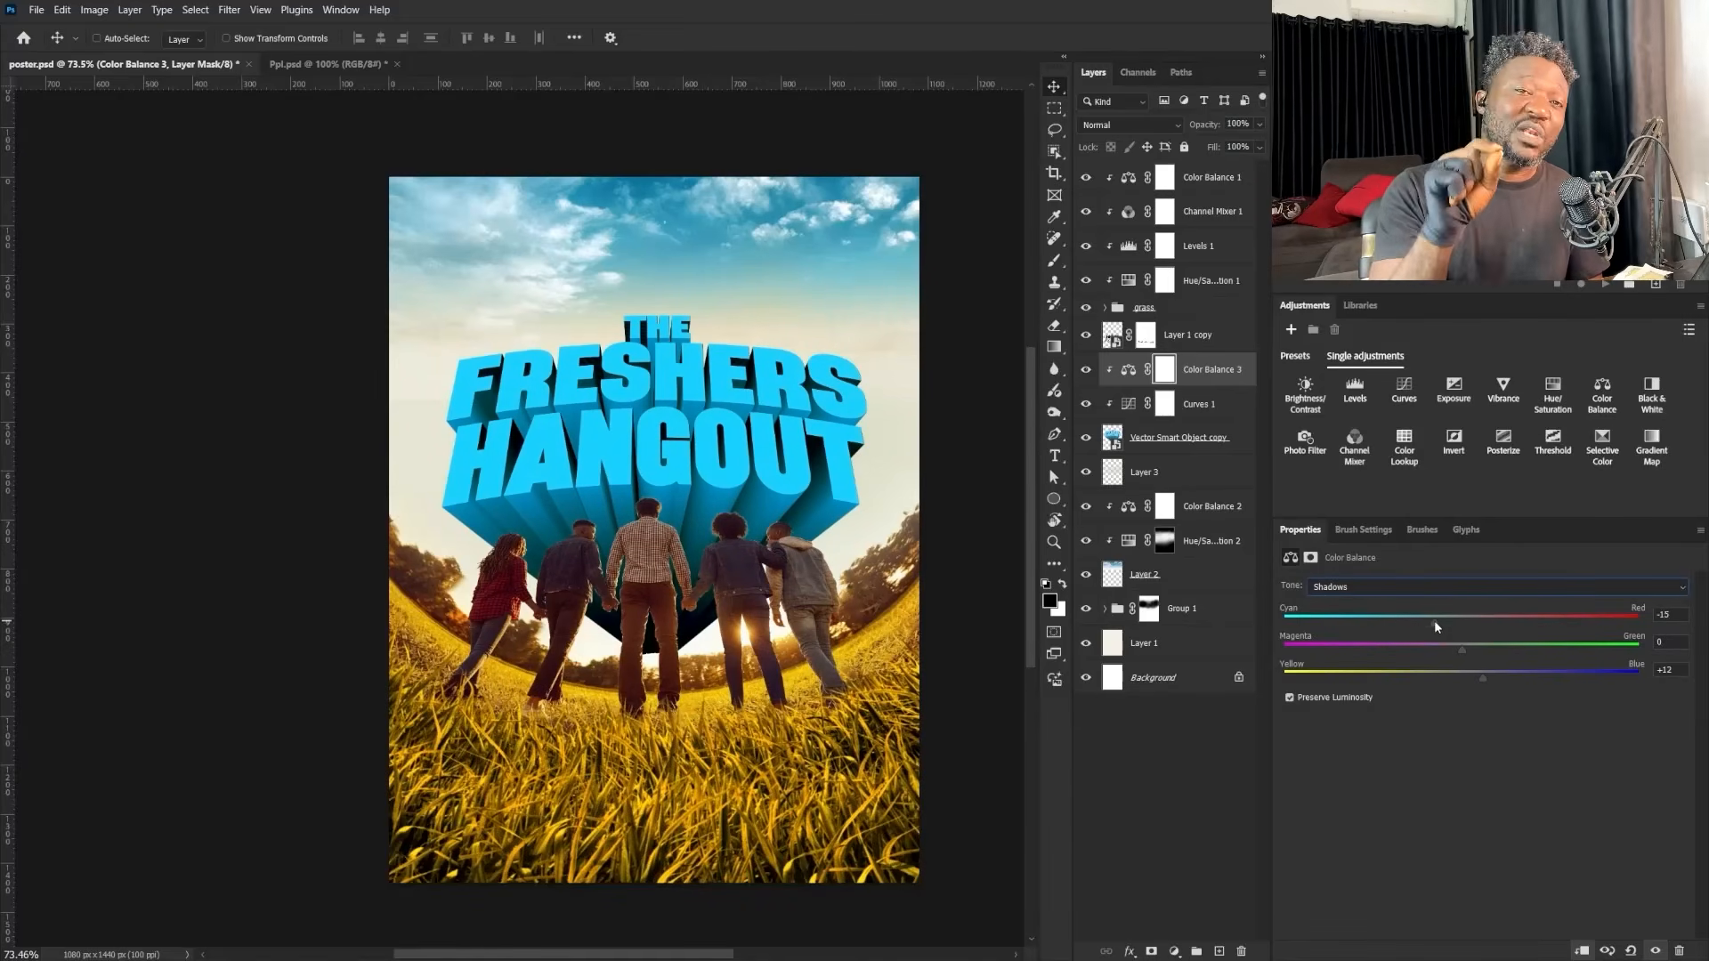
click(1128, 369)
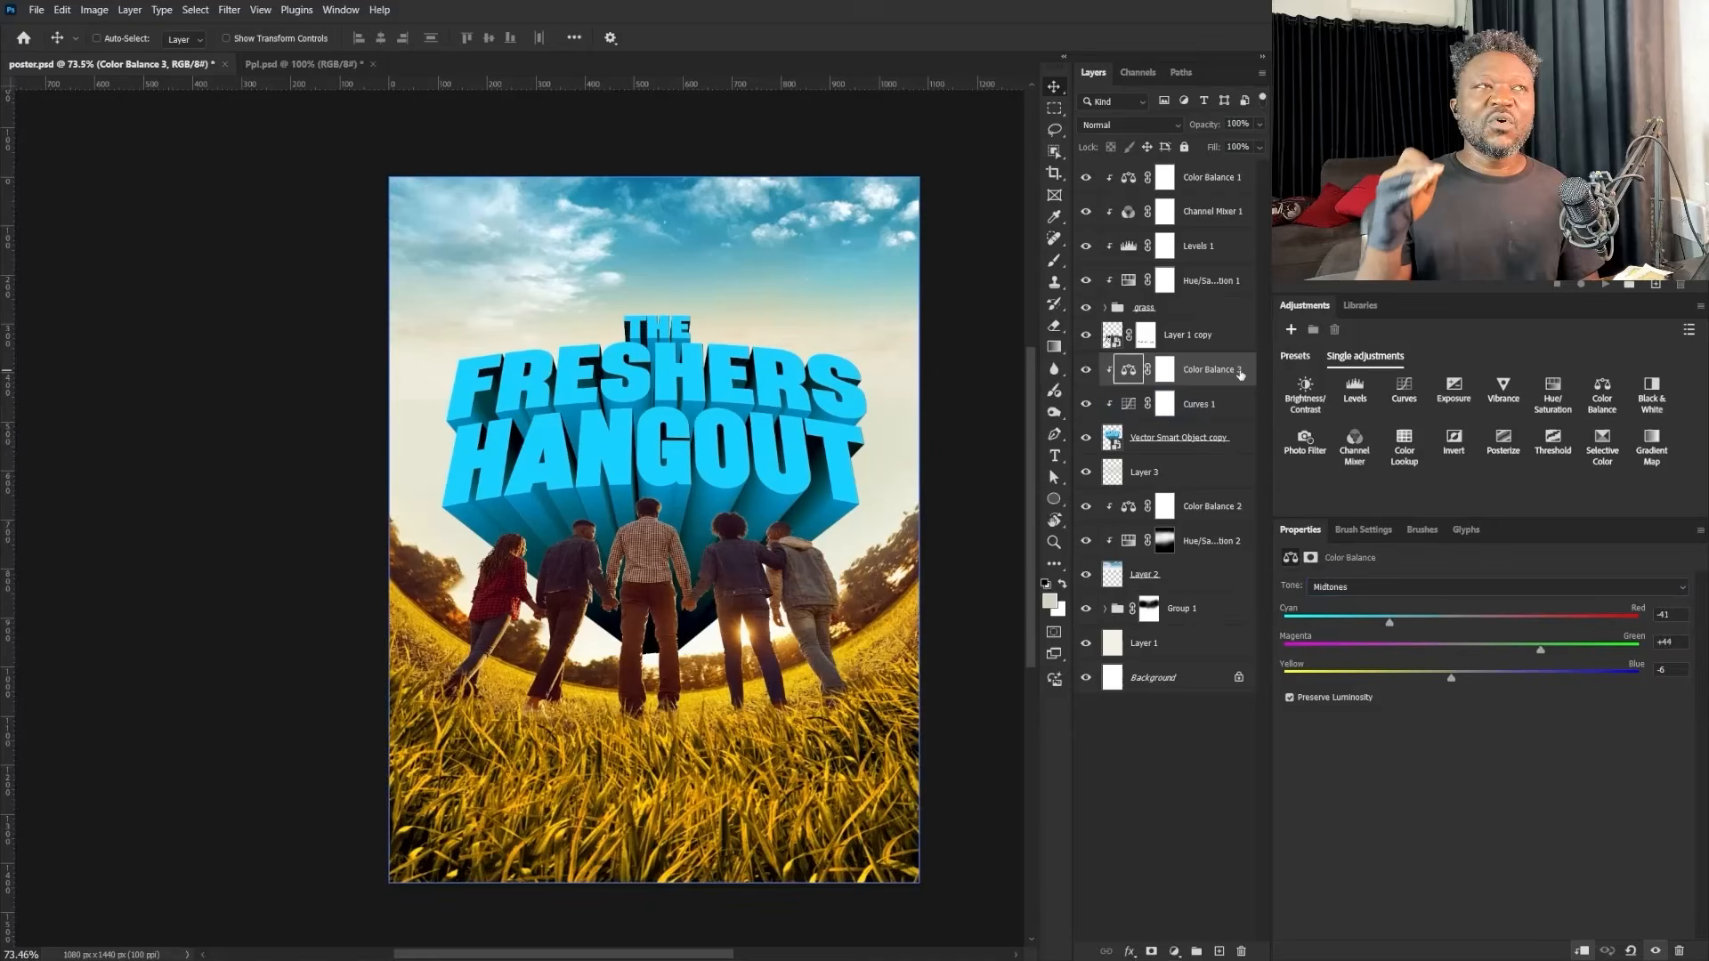
Step: Add a clipped Selective Color adjustment to the title with Black at +13 for Blacks and -29 for Neutrals
click(1602, 443)
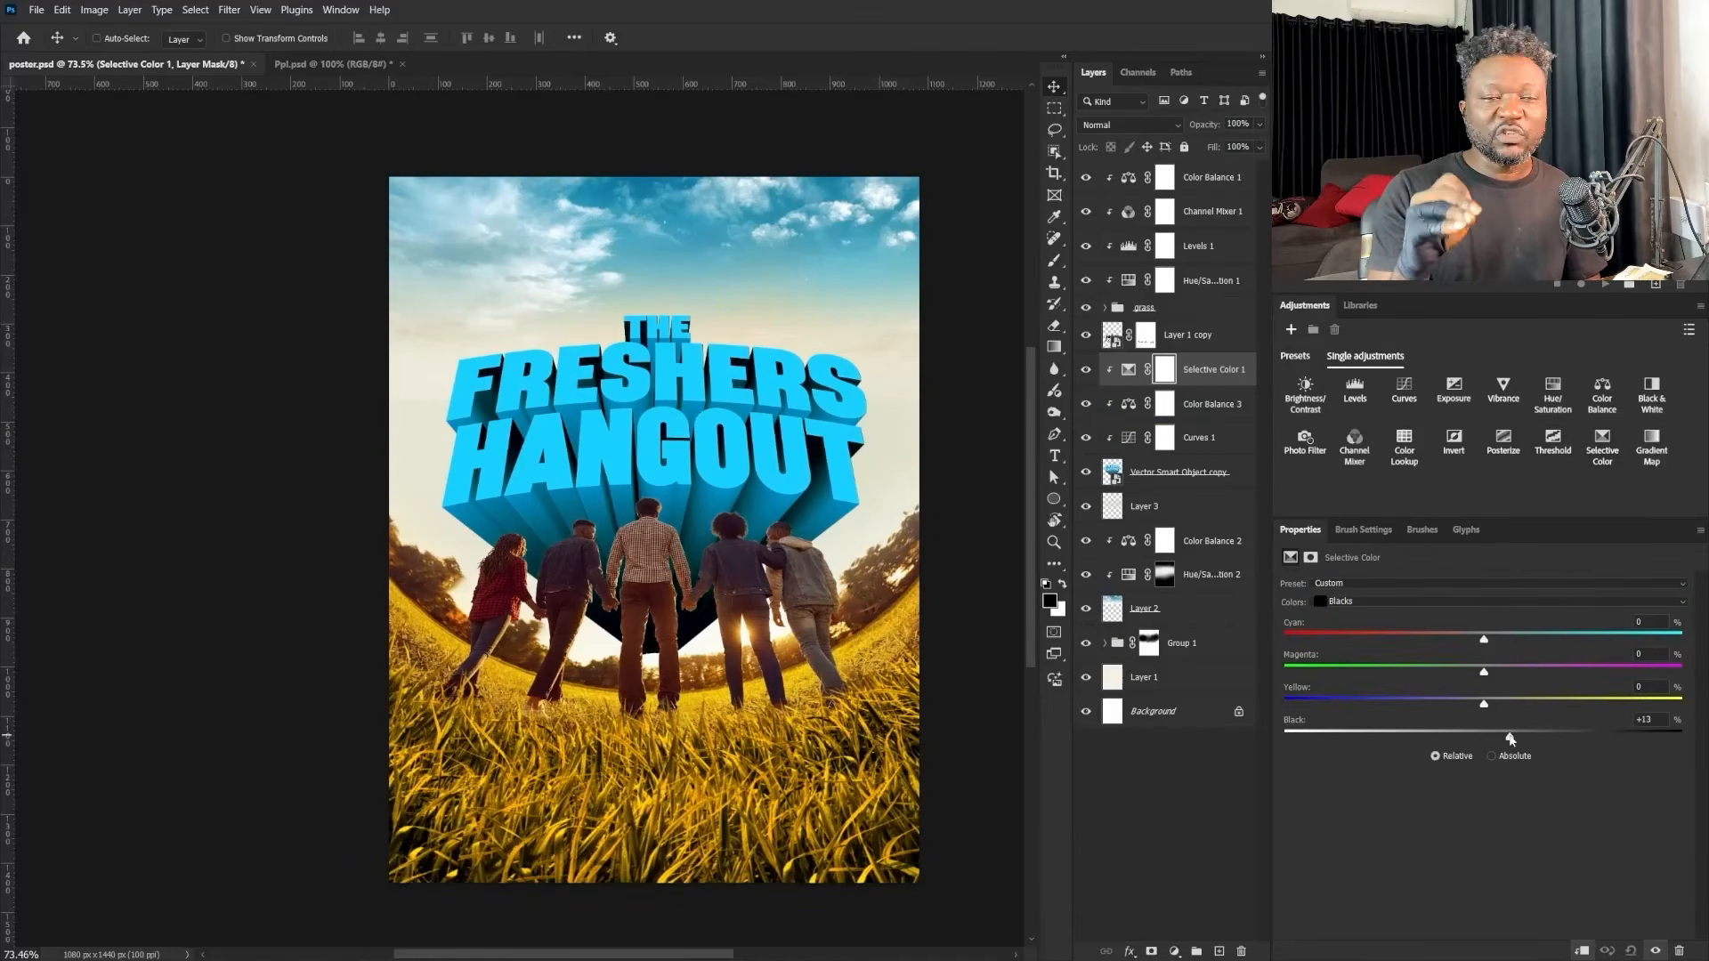
click(1424, 601)
click(1352, 714)
drag(1483, 732, 1425, 737)
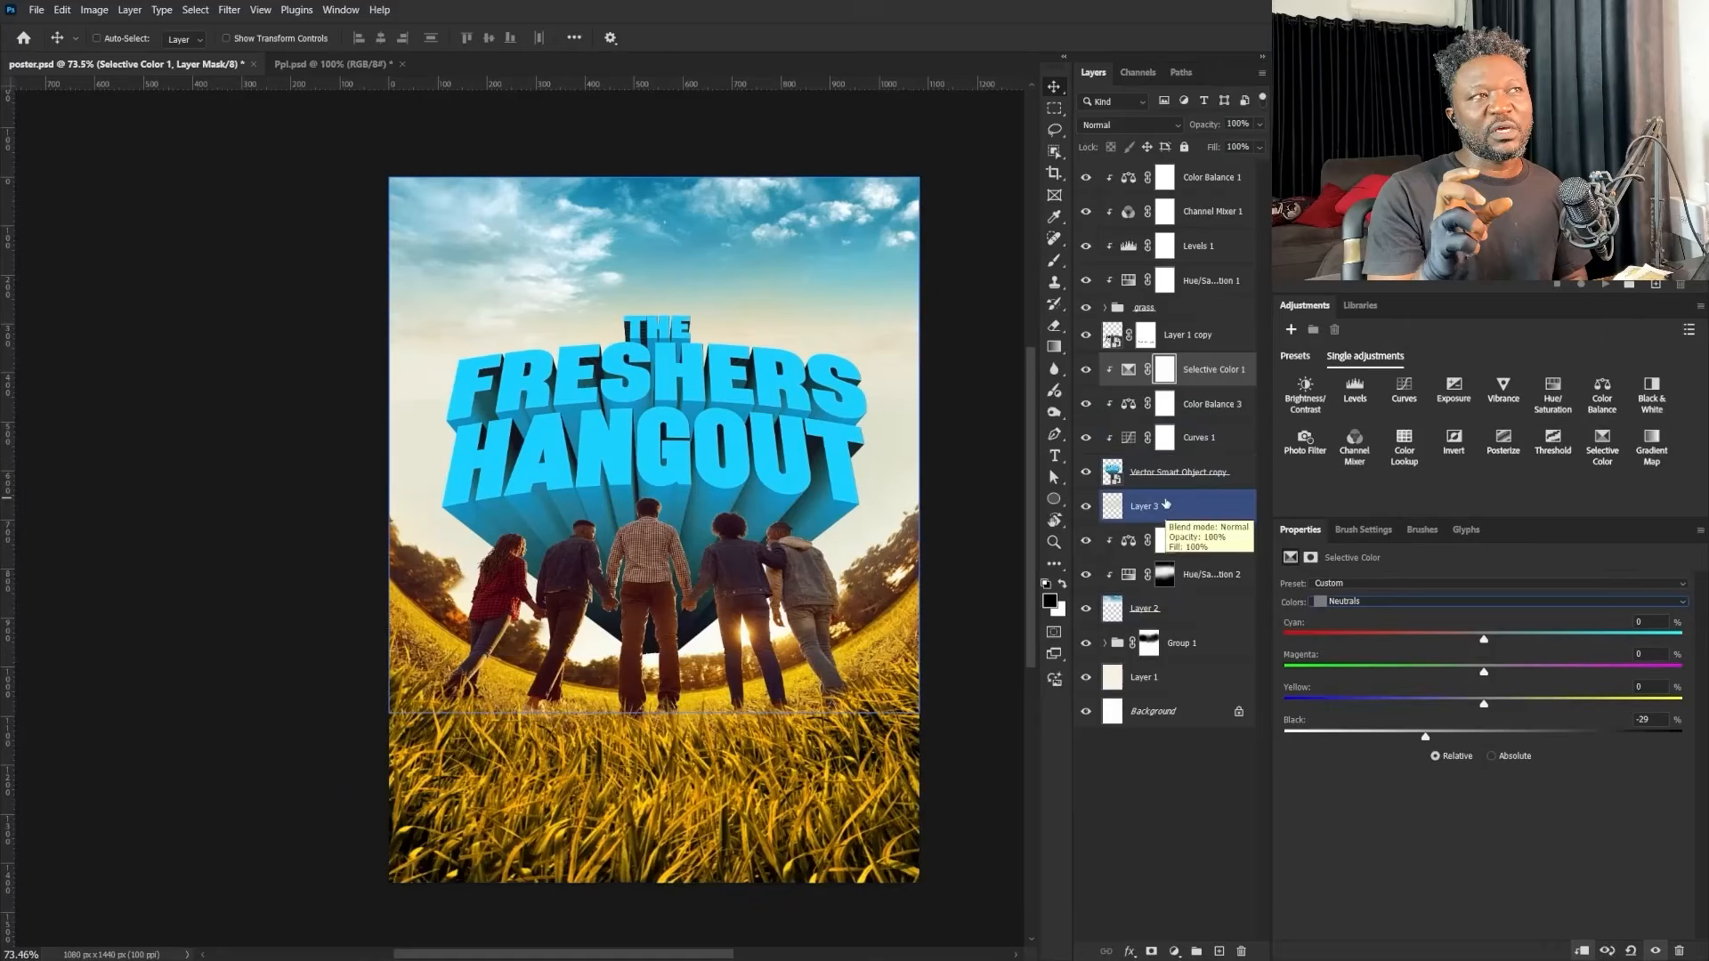
Step: Add a layer mask to the title and paint out the extrusion's lower tip between the legs, using black at 200 px and 150 px
click(1175, 472)
click(1152, 951)
key(b)
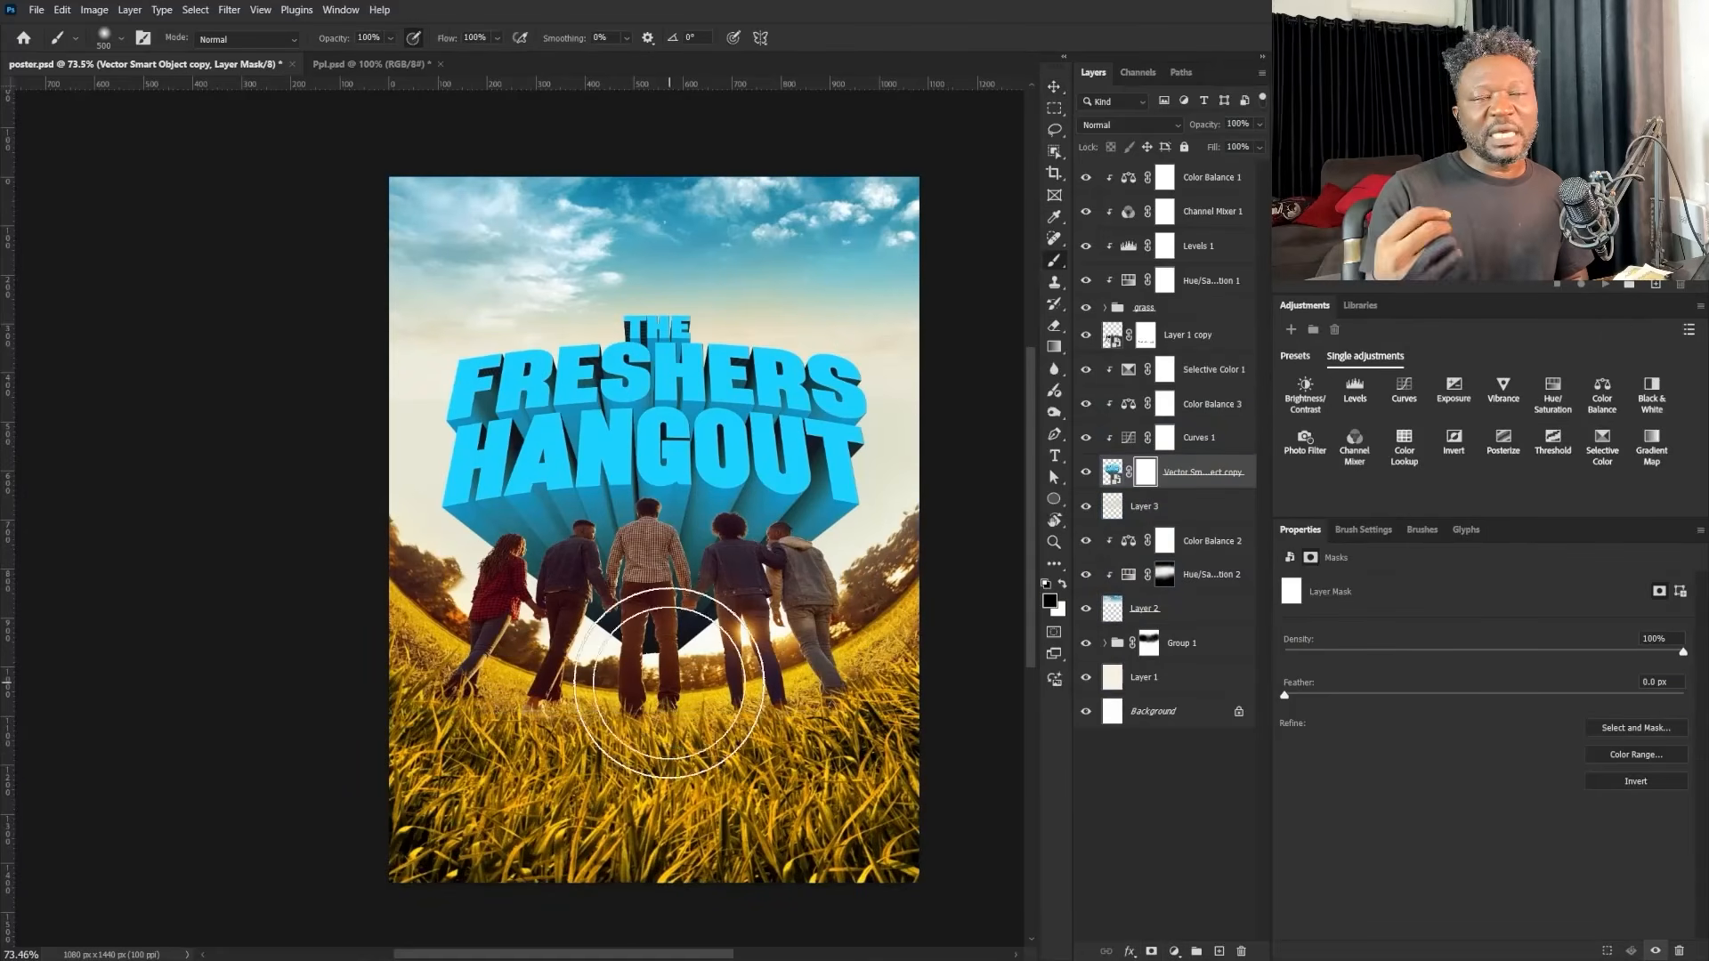
key(bracketleft)
key(bracketleft)
key(bracketleft)
key(bracketleft)
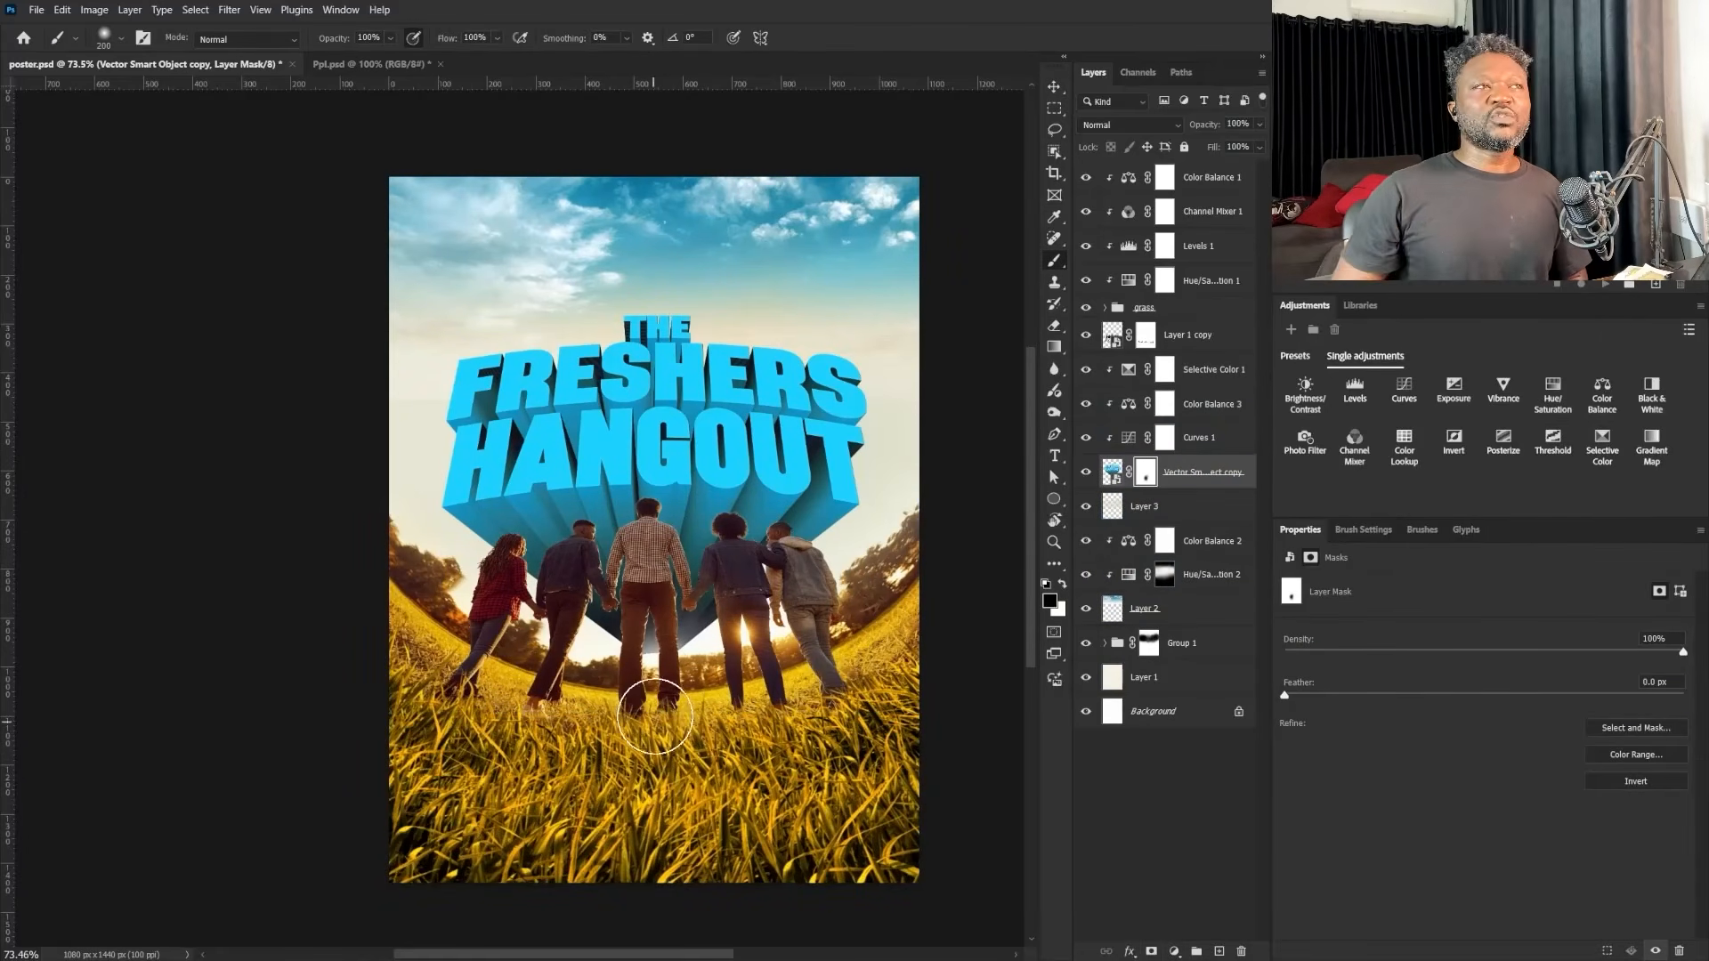
drag(637, 721, 704, 677)
key(bracketleft)
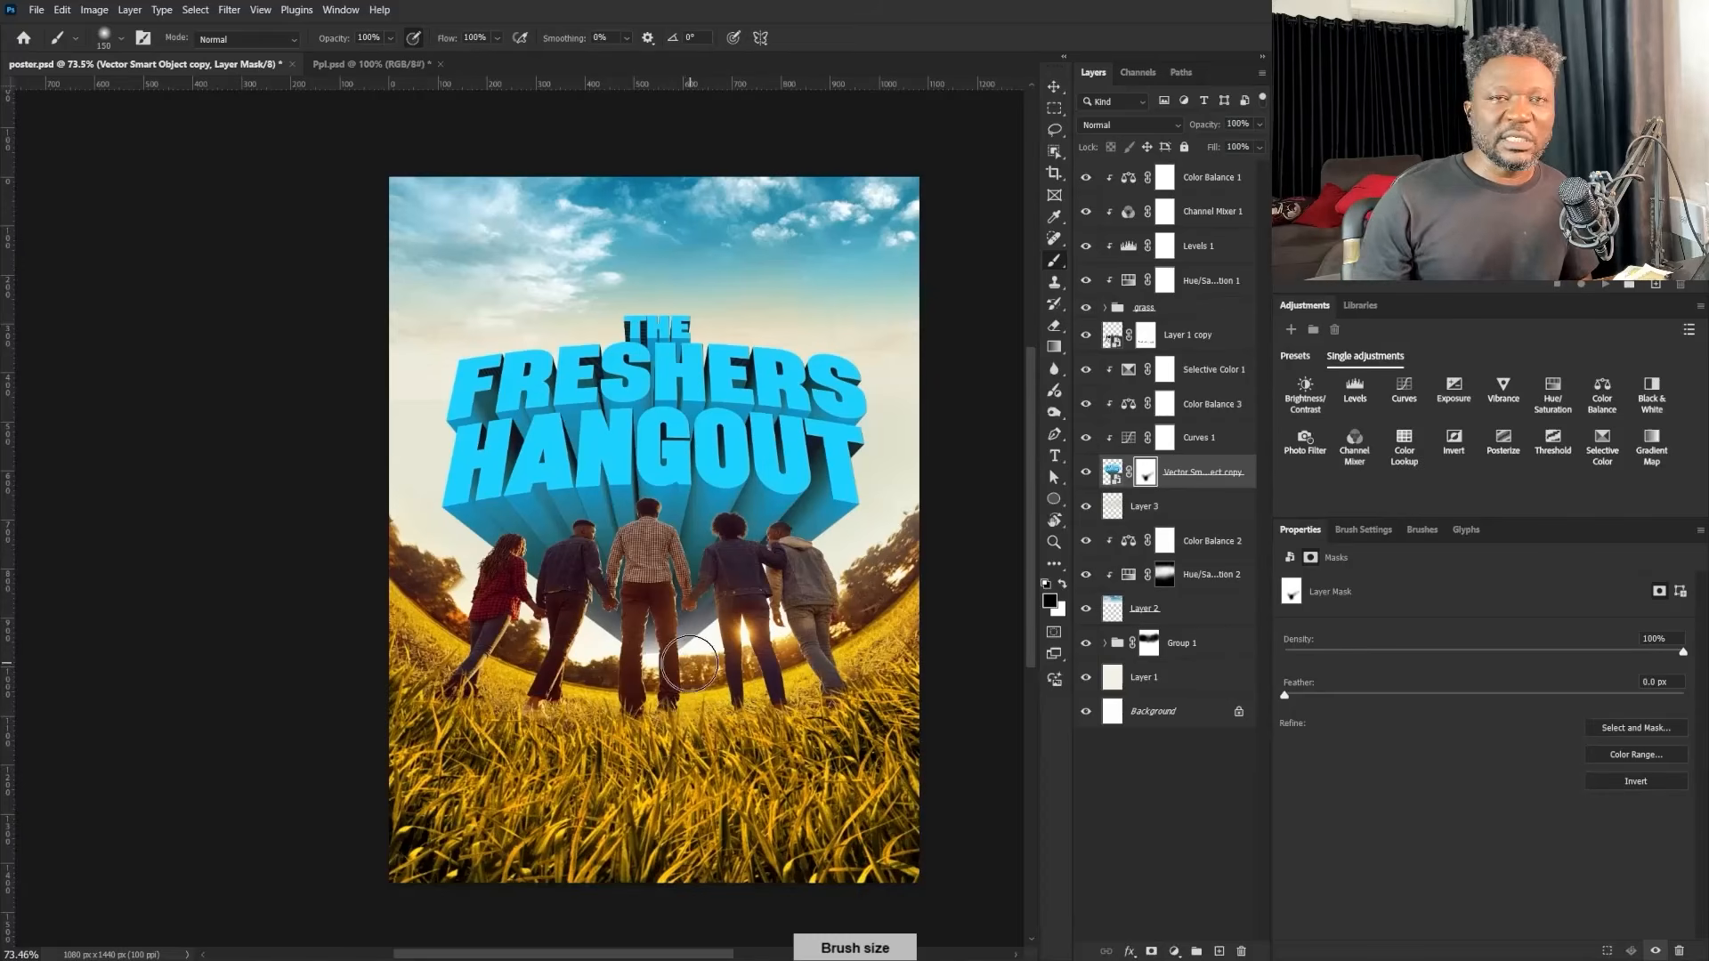
Step: Enlarge the mask brush to 400 px and fade out more of the title's lower extrusion around the people's legs
key(bracketright)
key(bracketright)
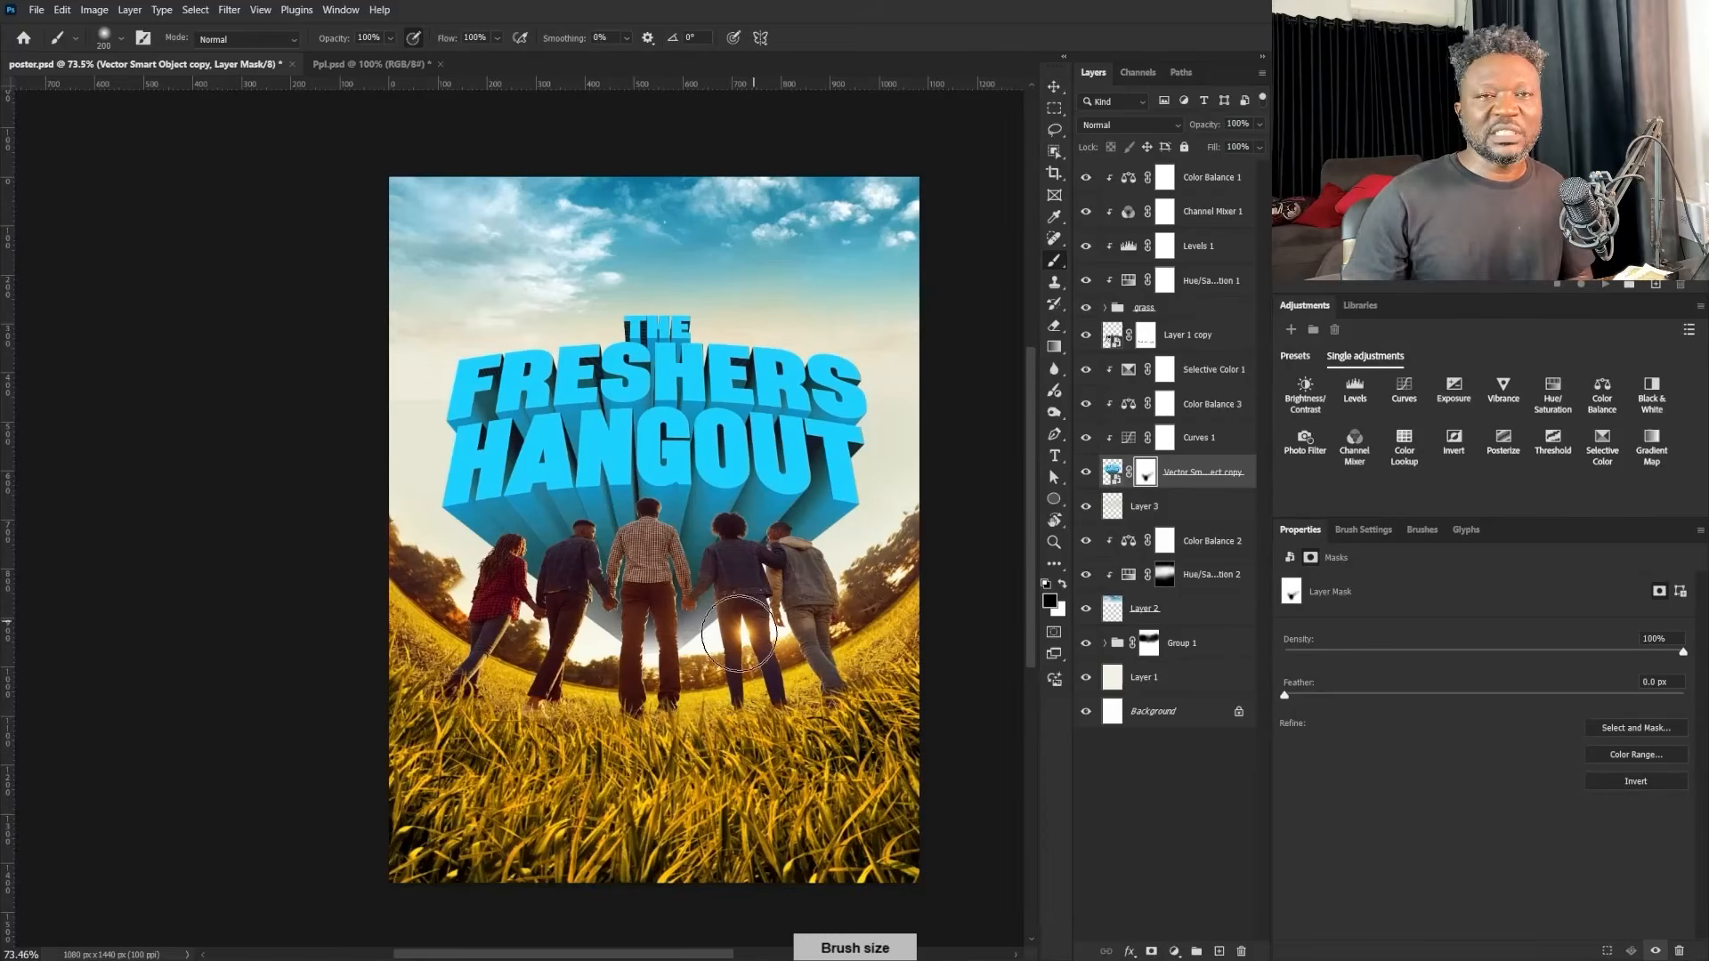
key(bracketright)
key(bracketright)
key(bracketright)
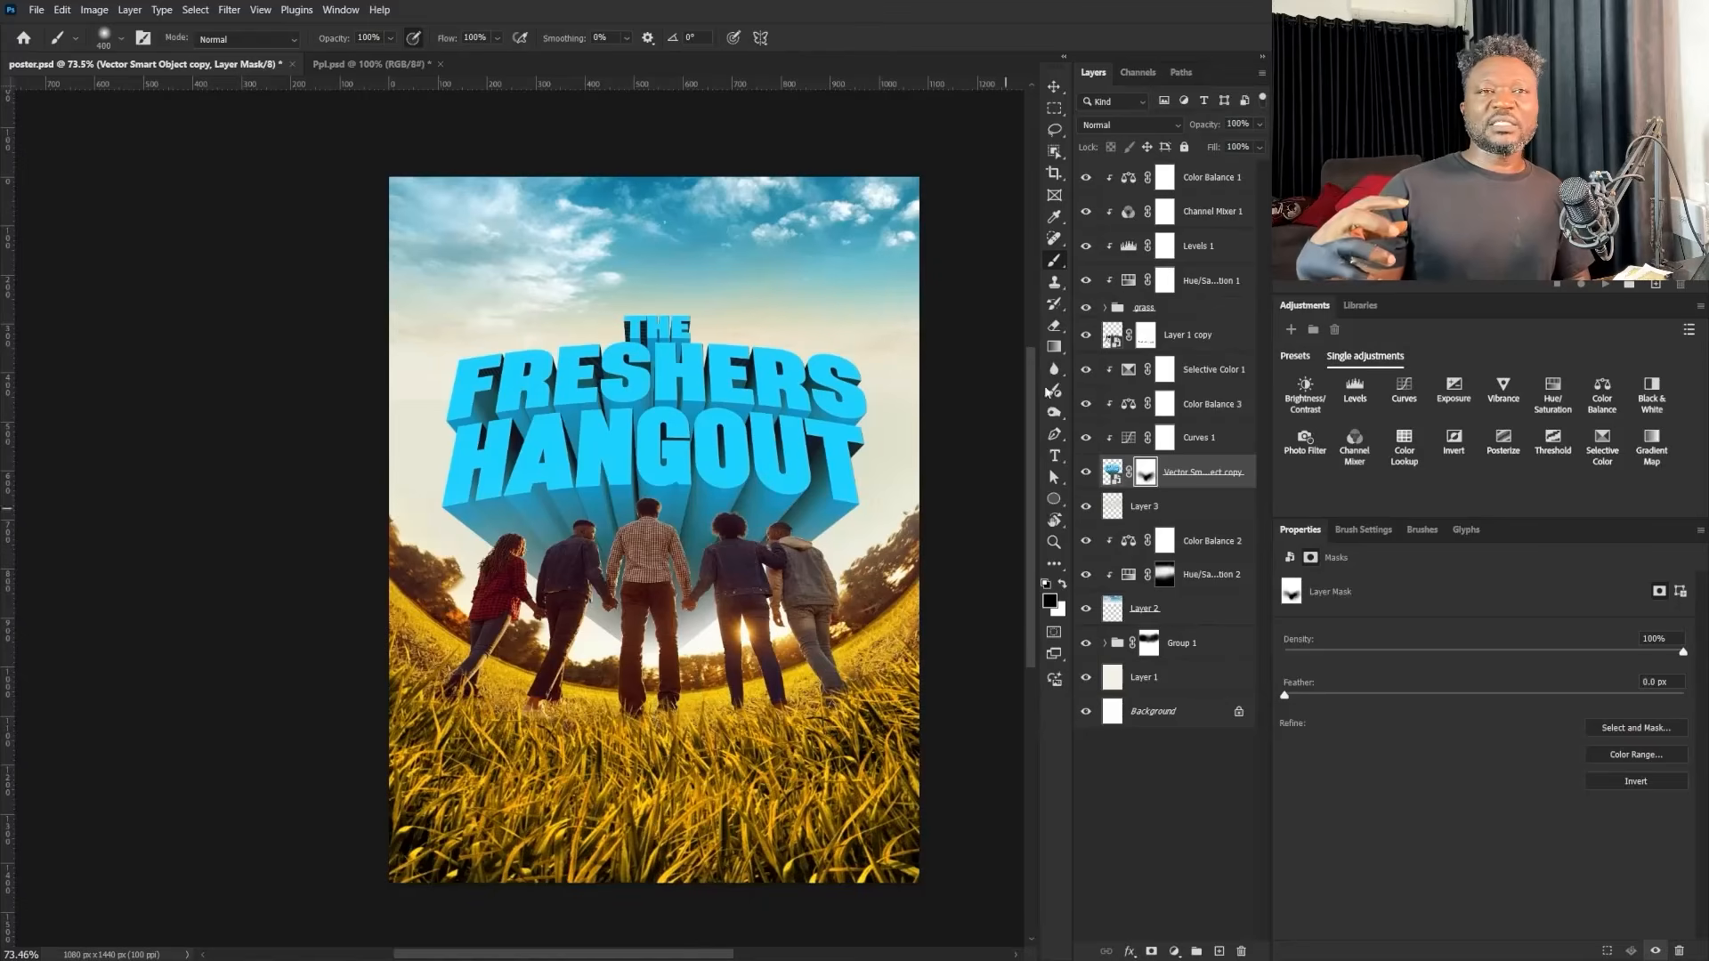
Step: Add a clipped layer above the title's Selective Color and paint the lower extrusion with orange sampled from the glow near the sun
click(1211, 370)
click(1220, 951)
alt+click(740, 627)
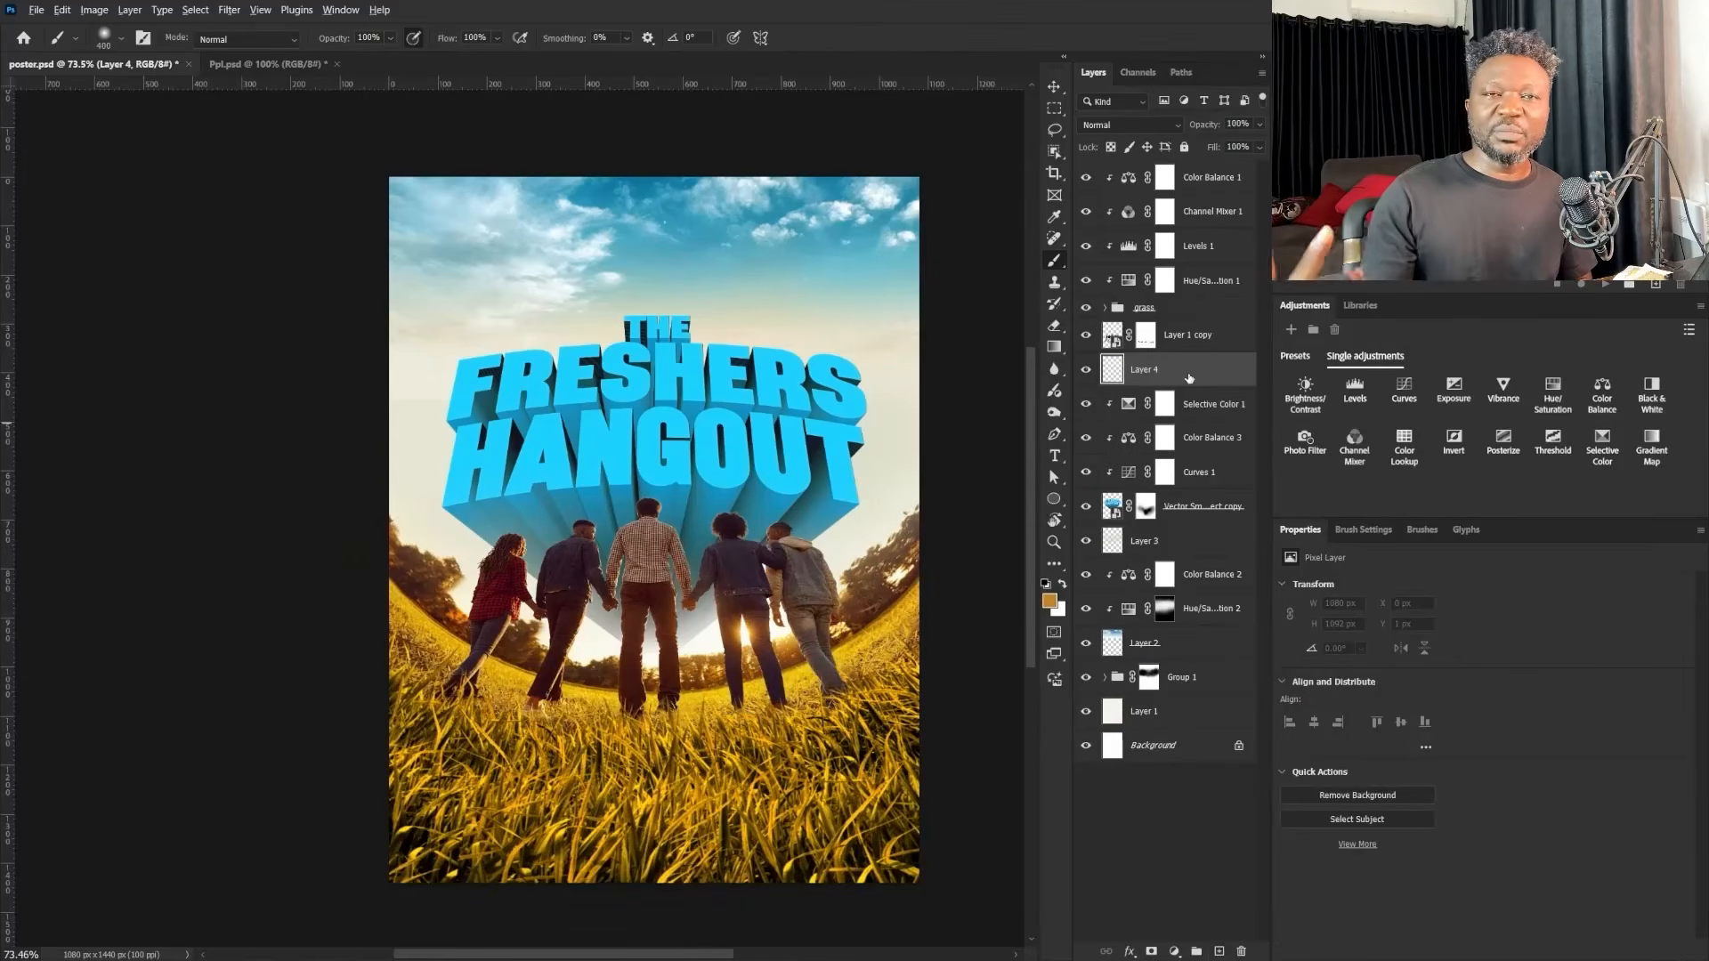
alt+click(1194, 386)
drag(576, 562, 686, 569)
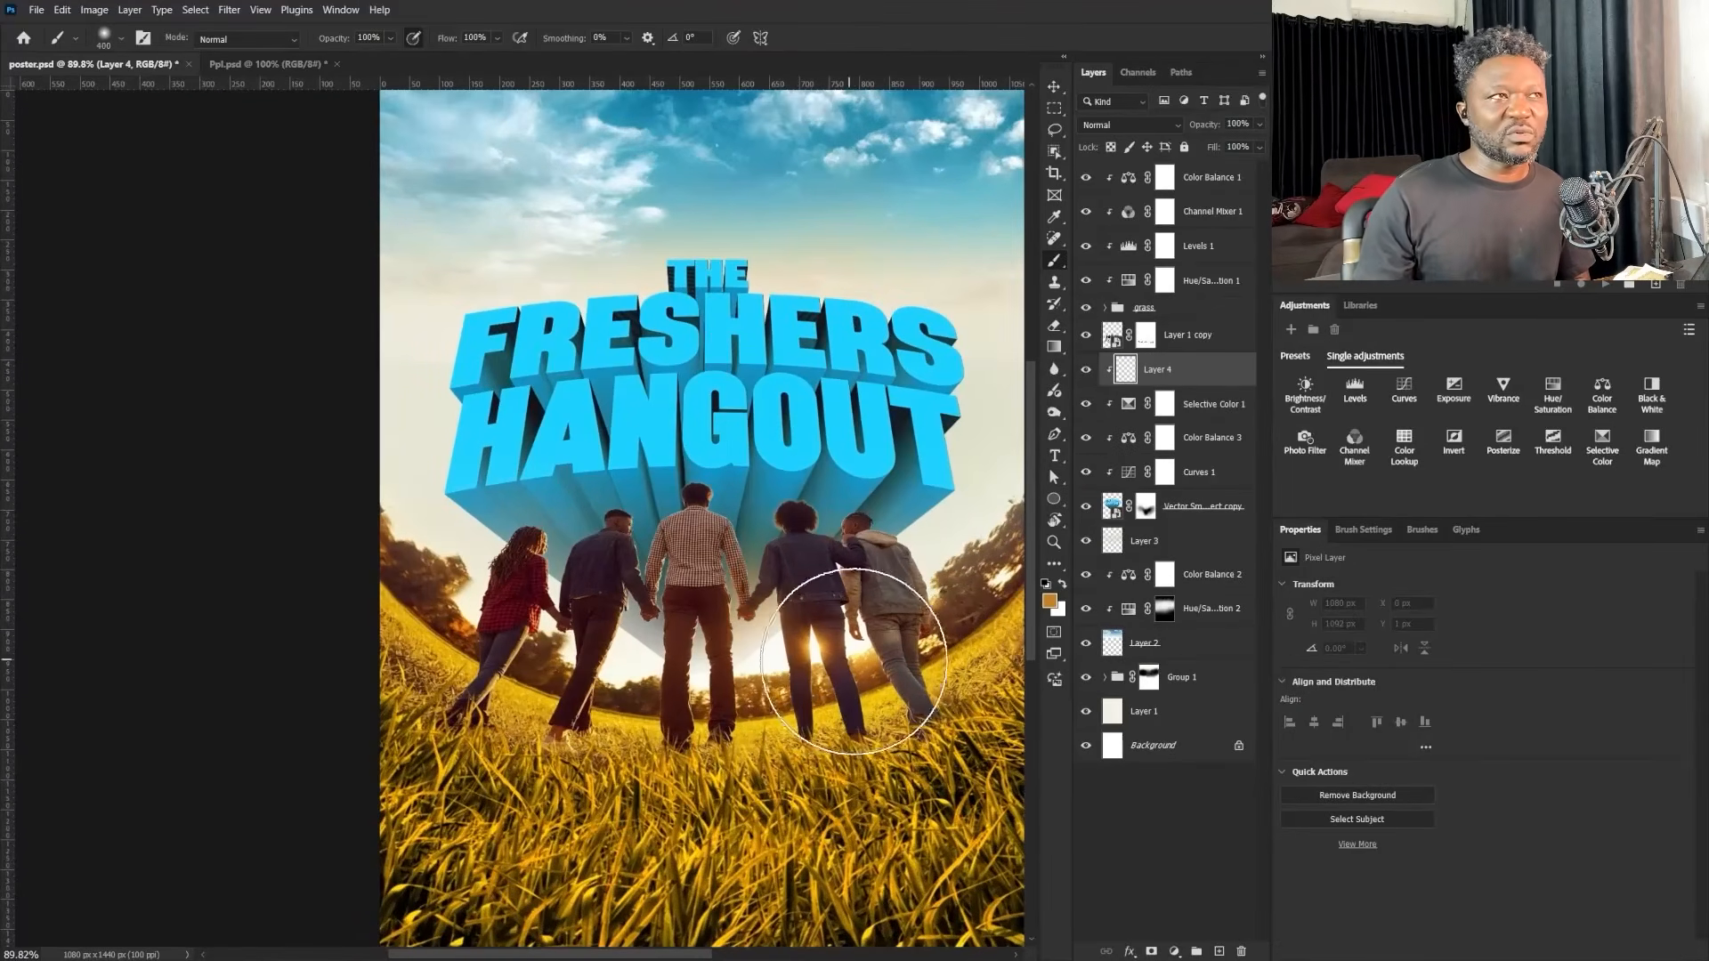
Step: Scale the painted orange glow up to about 147%, spreading it over the title's lower area
key(ctrl+t)
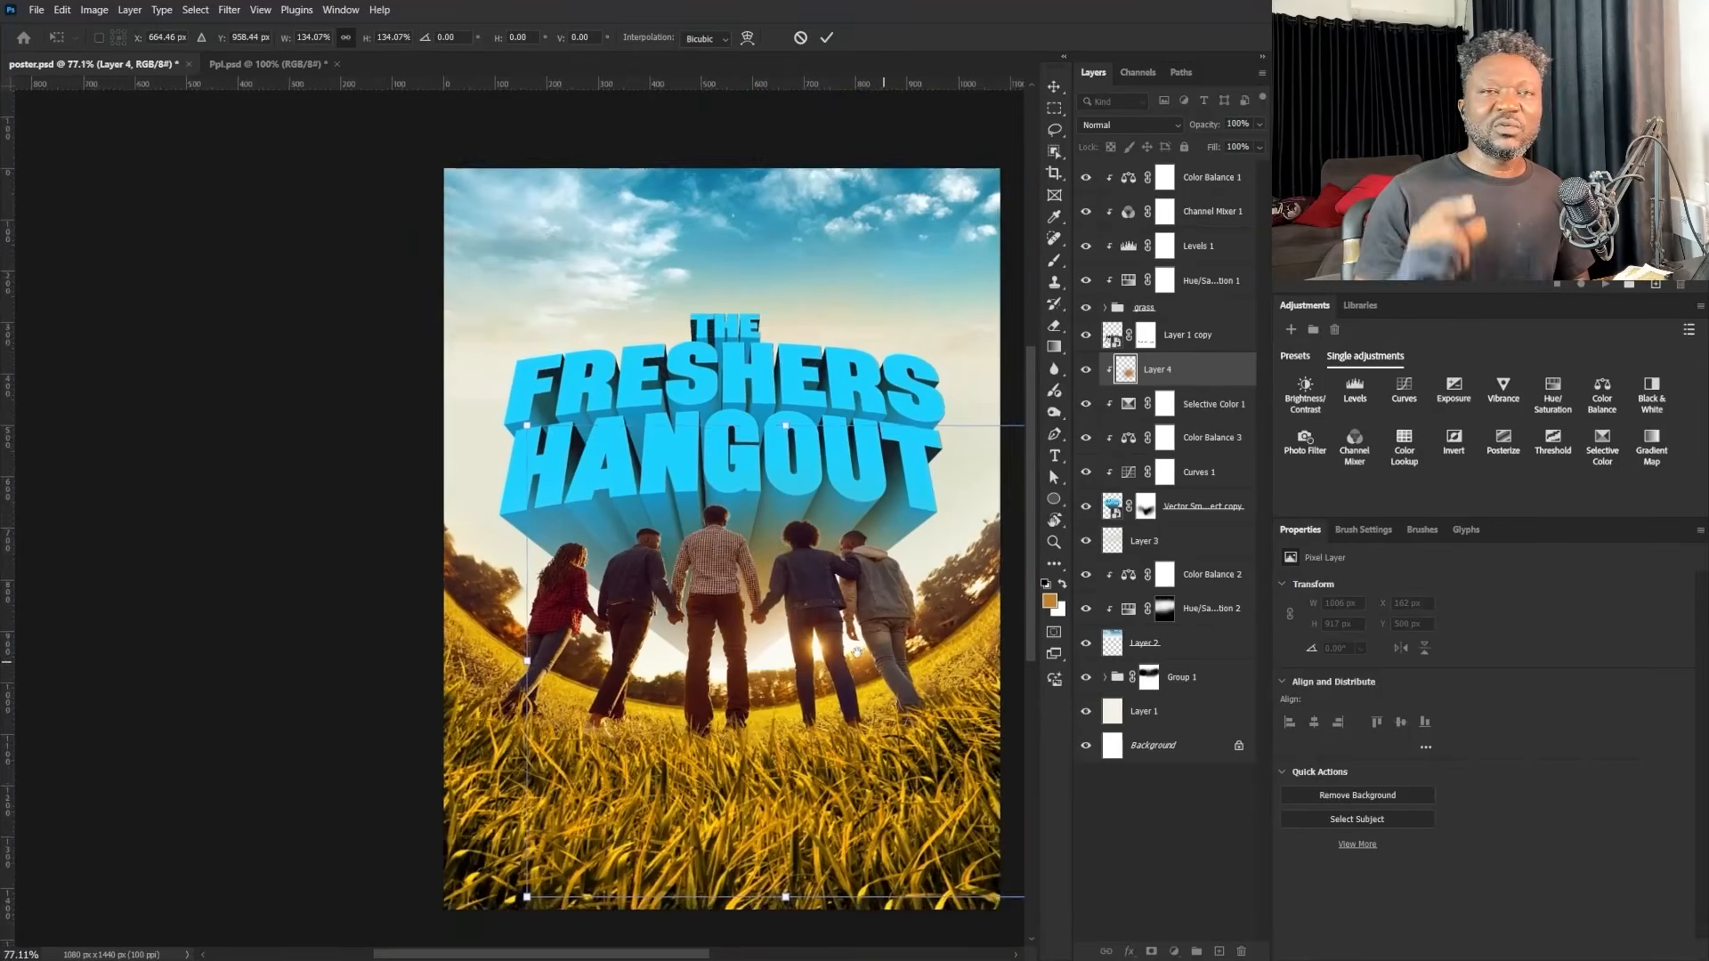
scroll(771, 572, down, 2)
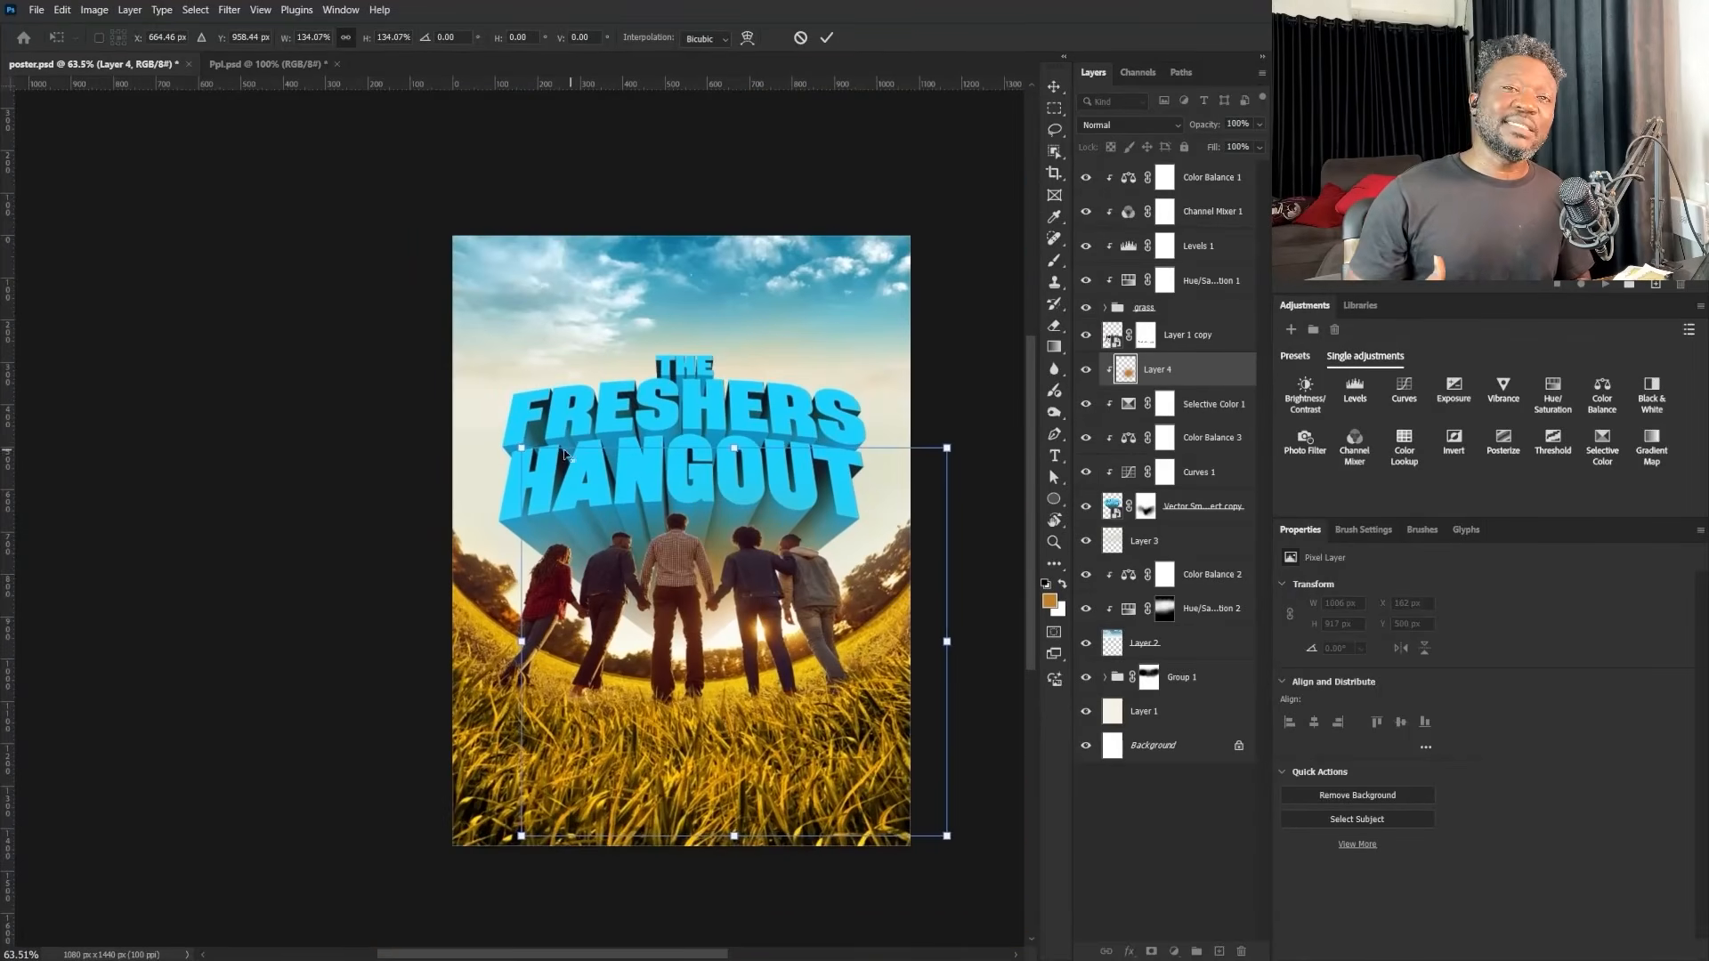
drag(566, 454, 546, 435)
scroll(709, 538, up, 3)
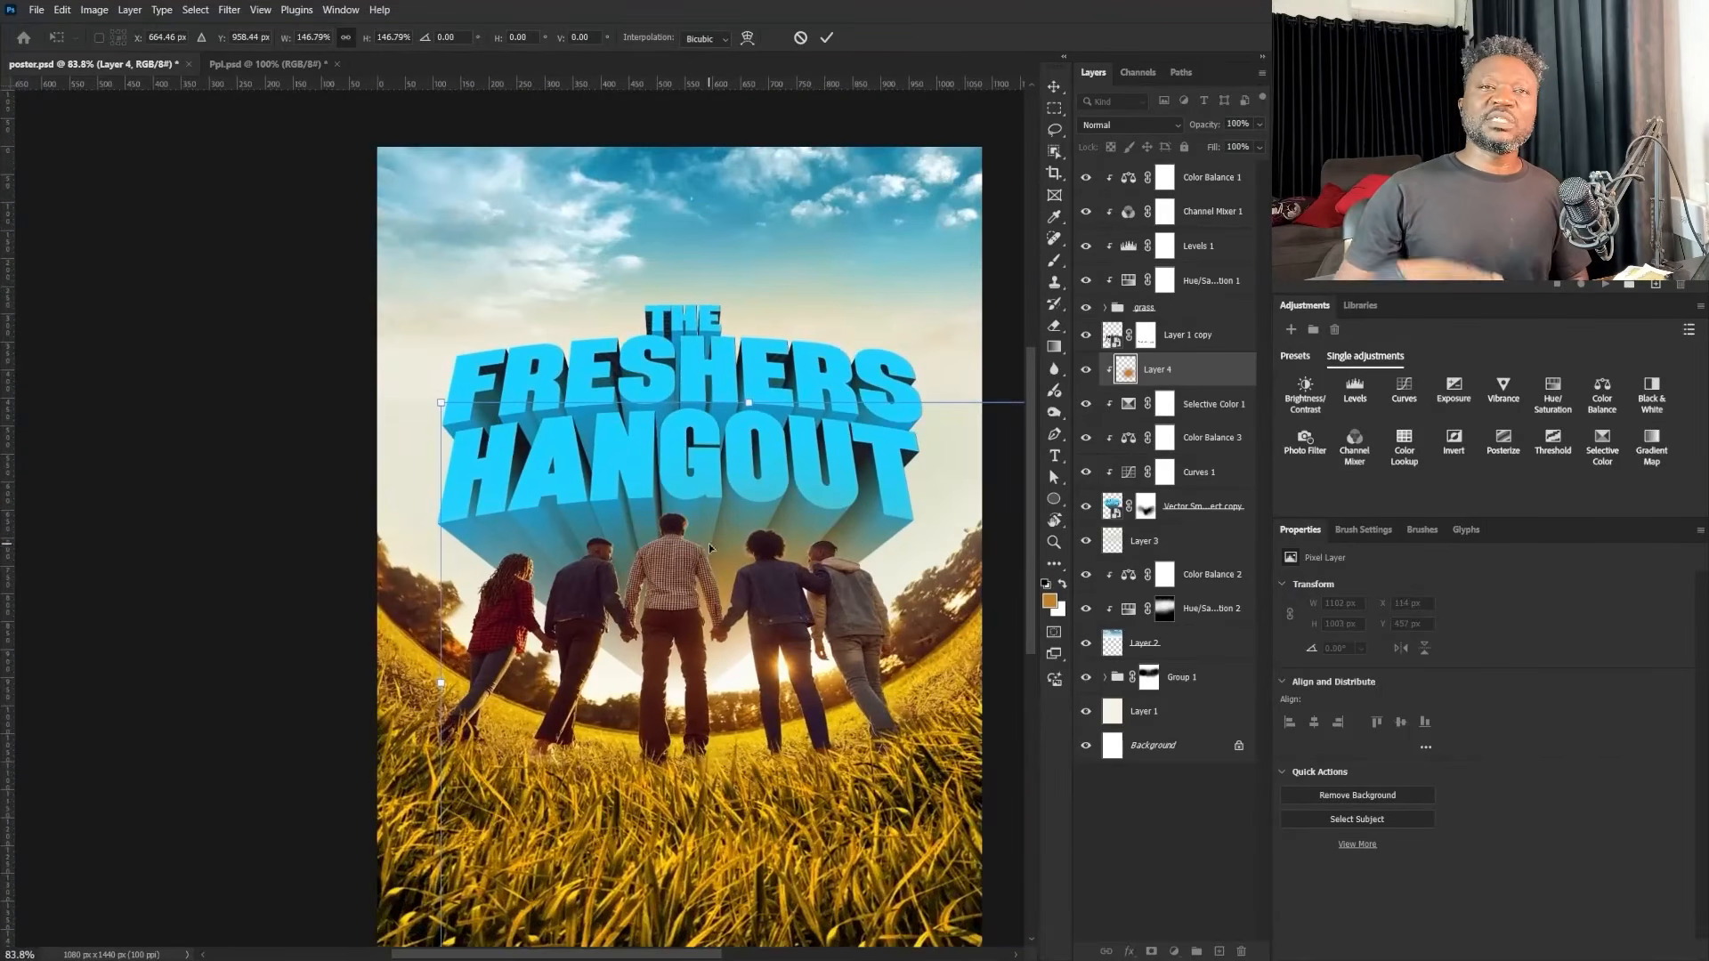
key(Return)
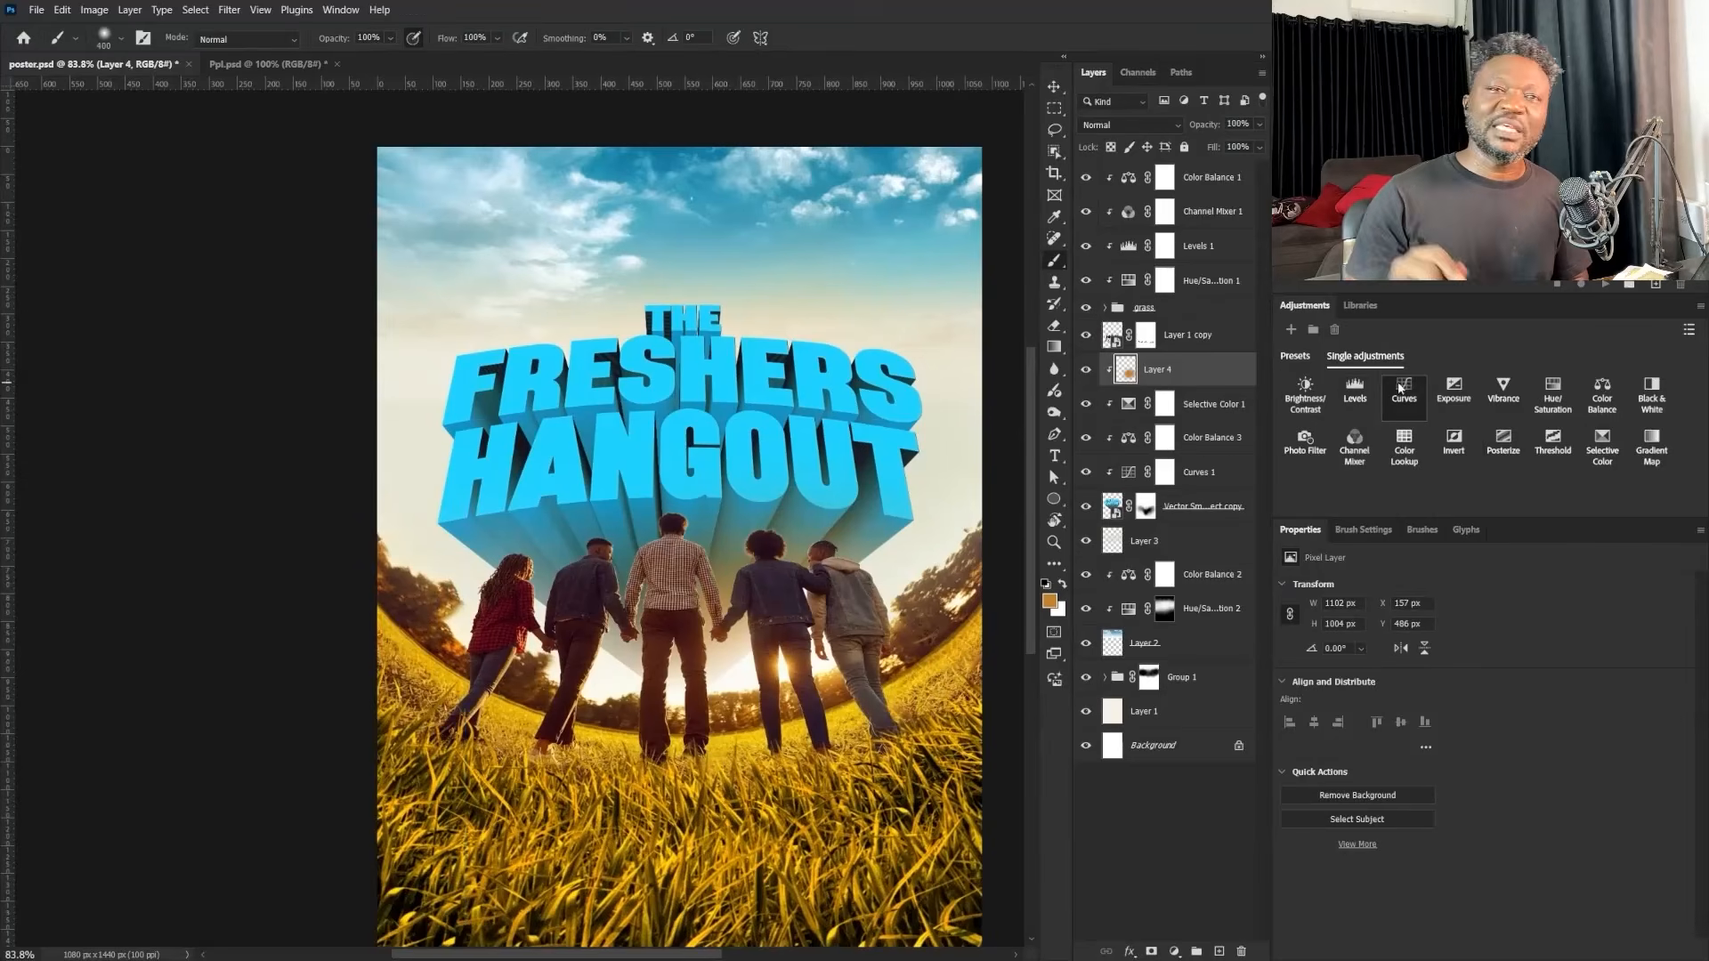
Step: Add a clipped Exposure adjustment at +1.84, invert its mask and paint white over the title's extrusion near the sun
click(1454, 390)
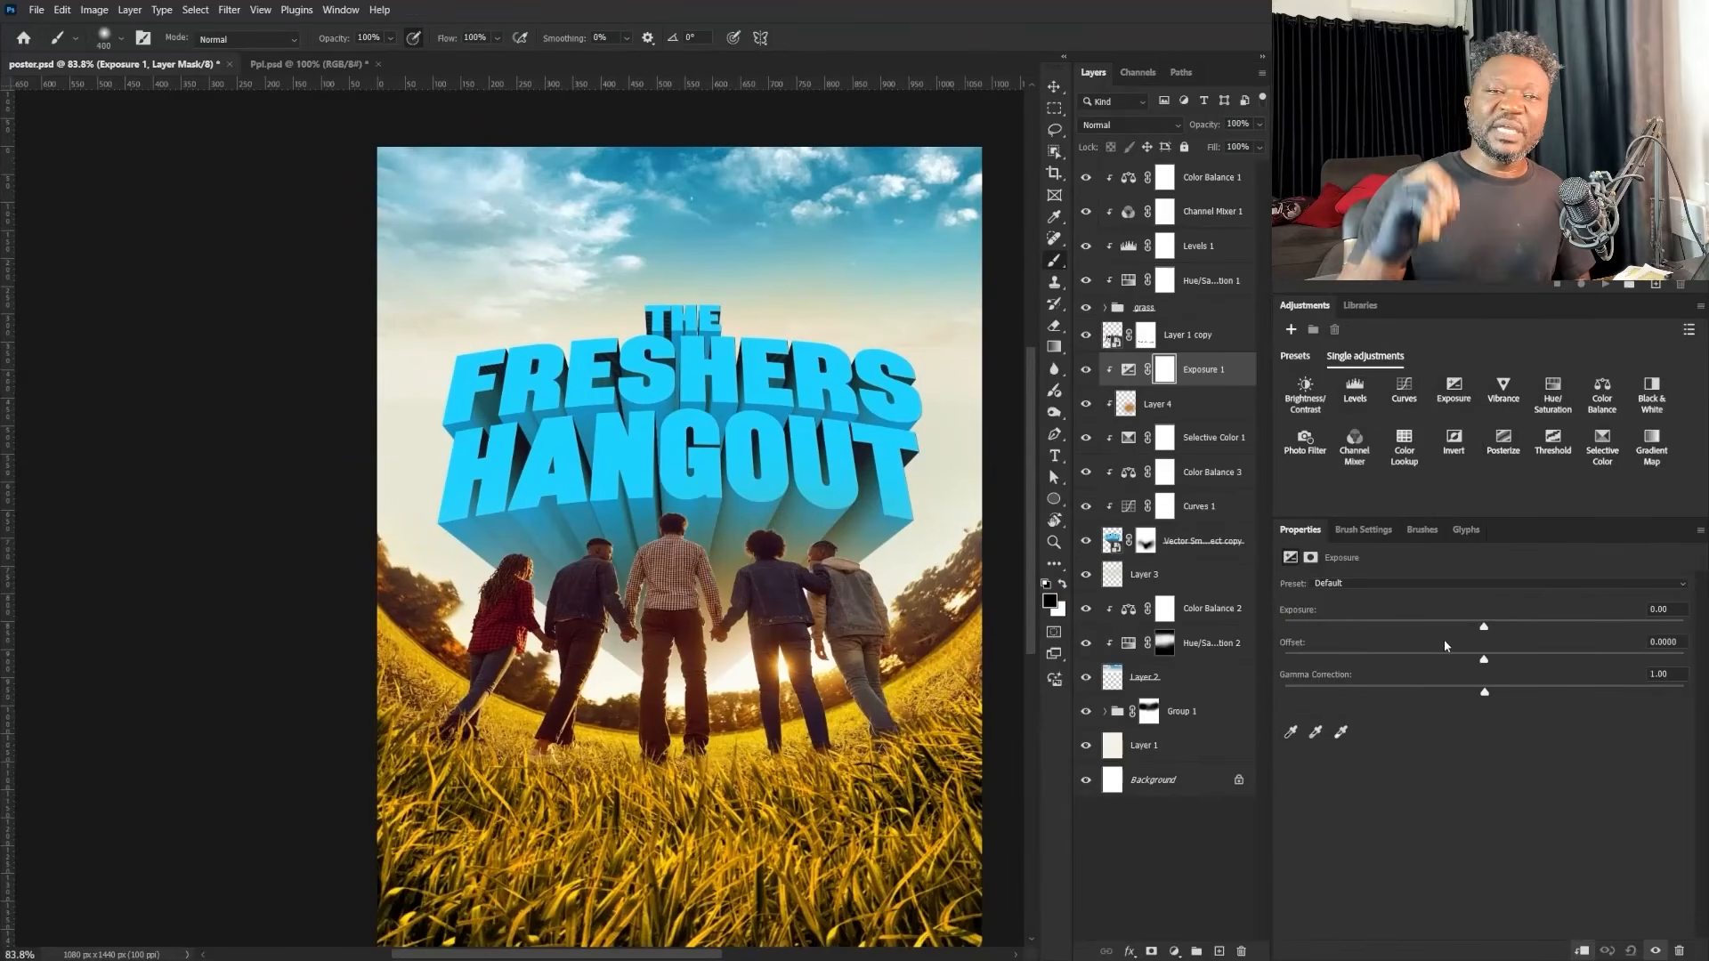
drag(1485, 628, 1539, 628)
key(ctrl+i)
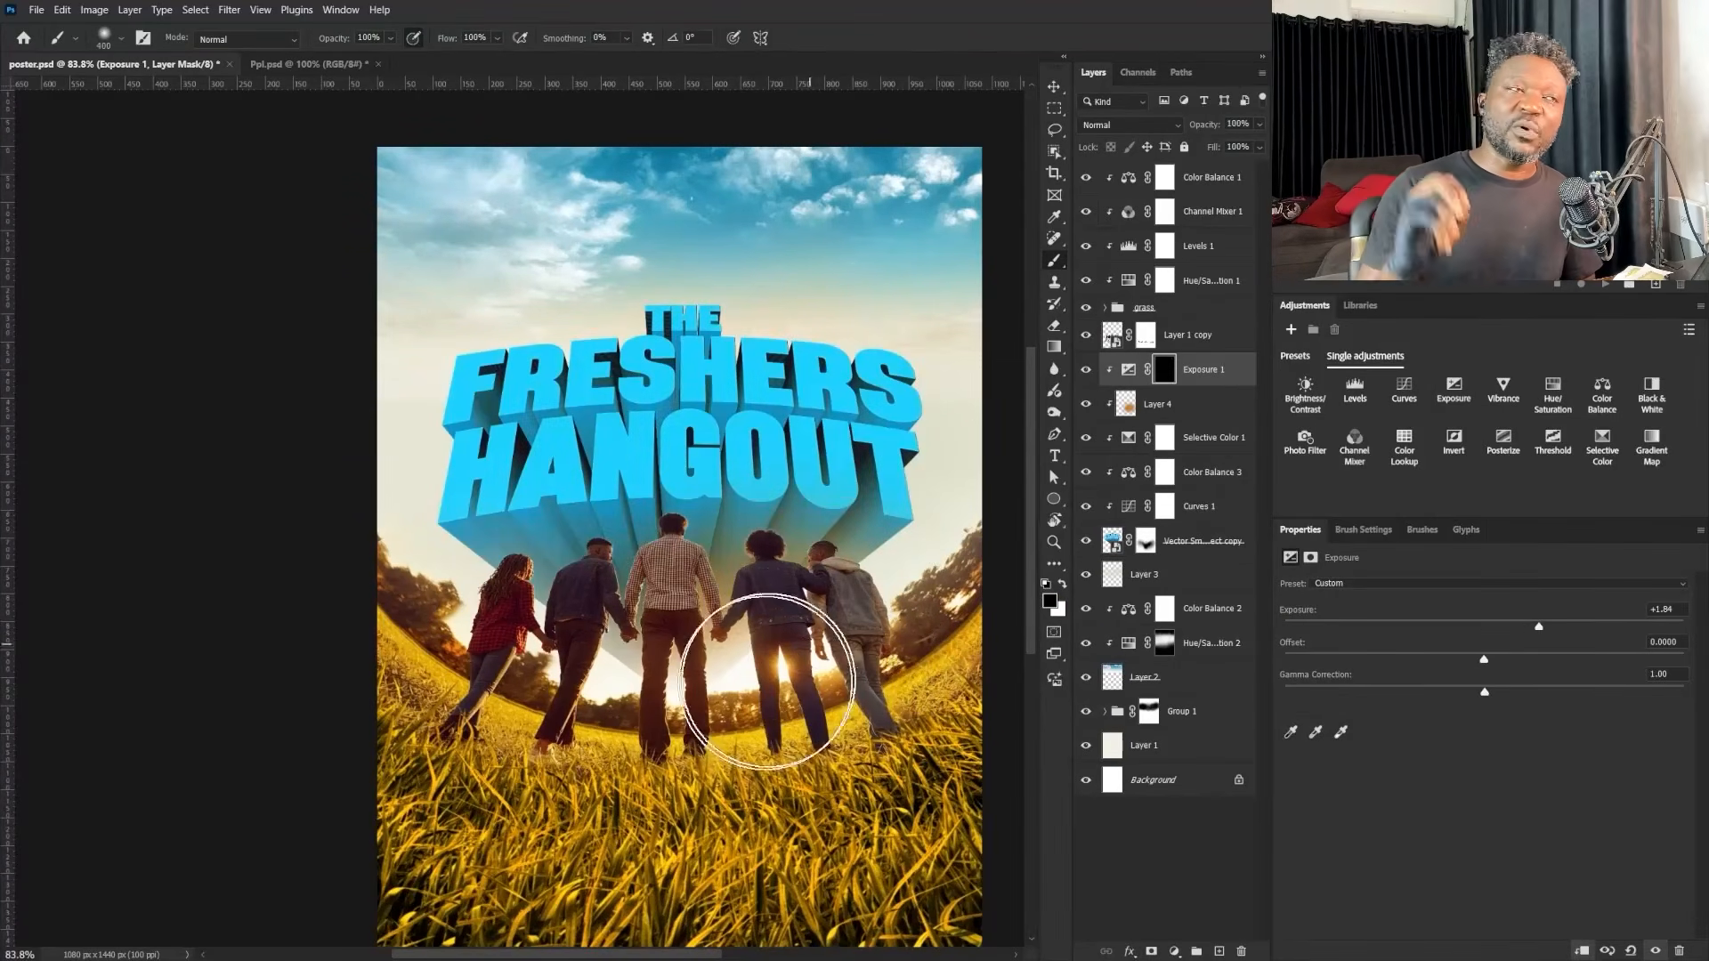
key(x)
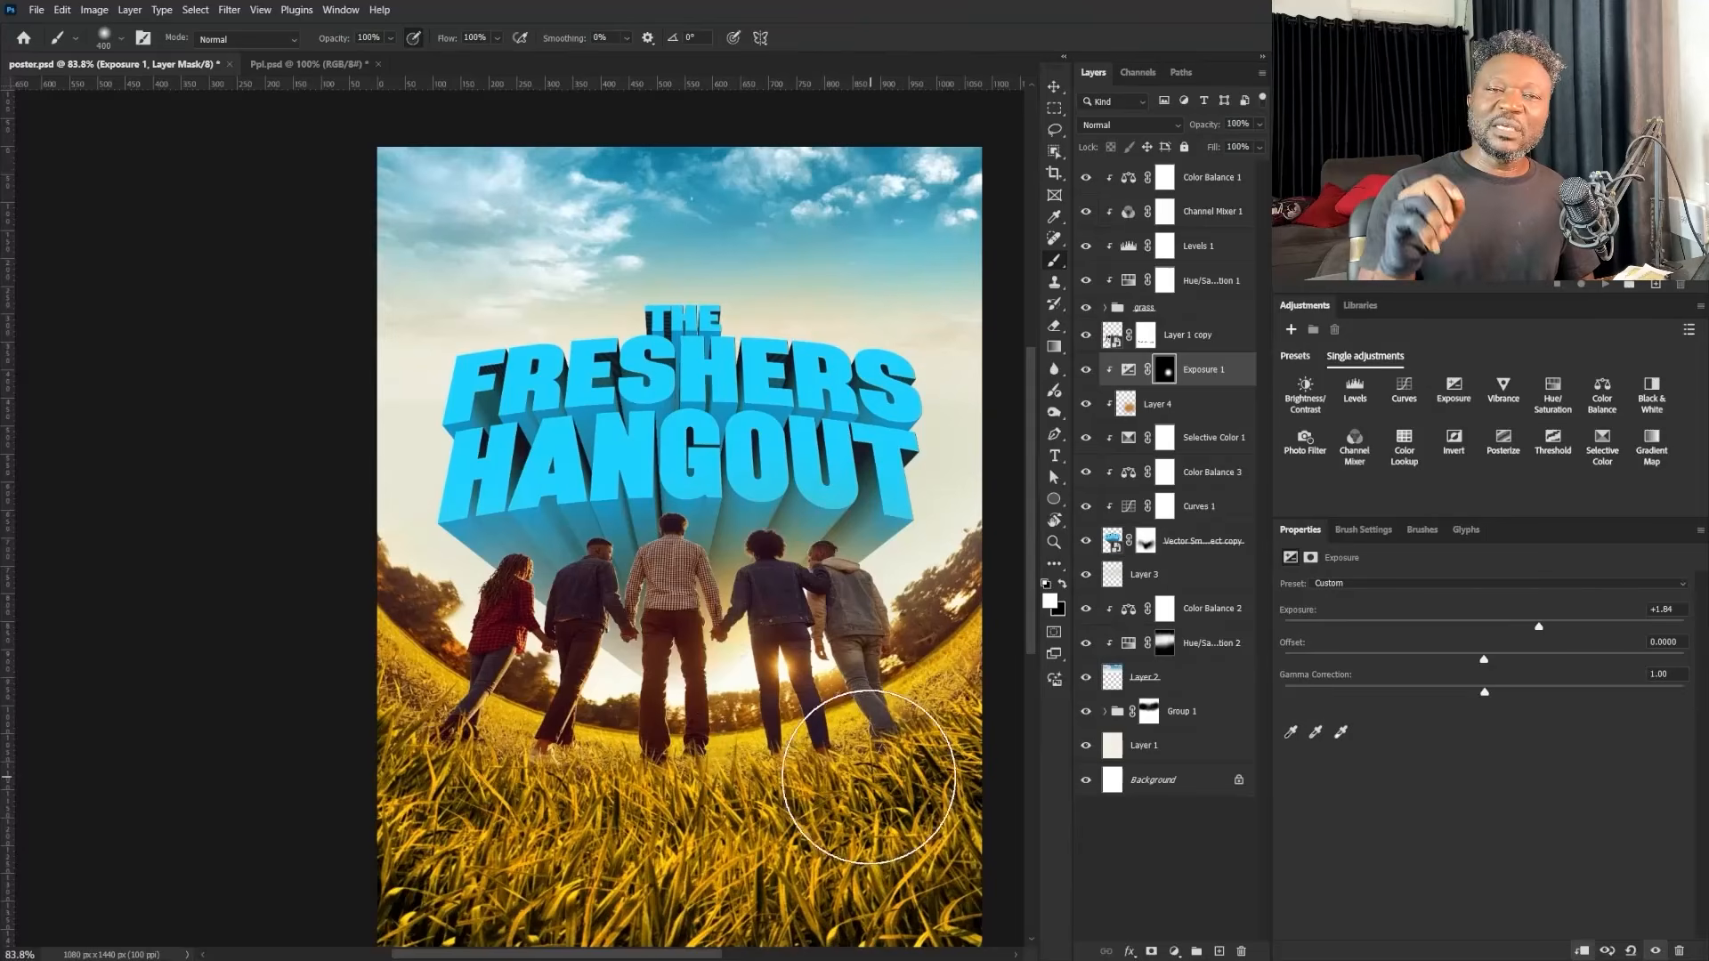
mouse_move(792, 670)
mouse_down()
mouse_move(740, 675)
mouse_move(796, 632)
mouse_up()
Step: Release the clipped adjustments from the title layer, load the title's outline as a selection and place the layer in its own group
key(v)
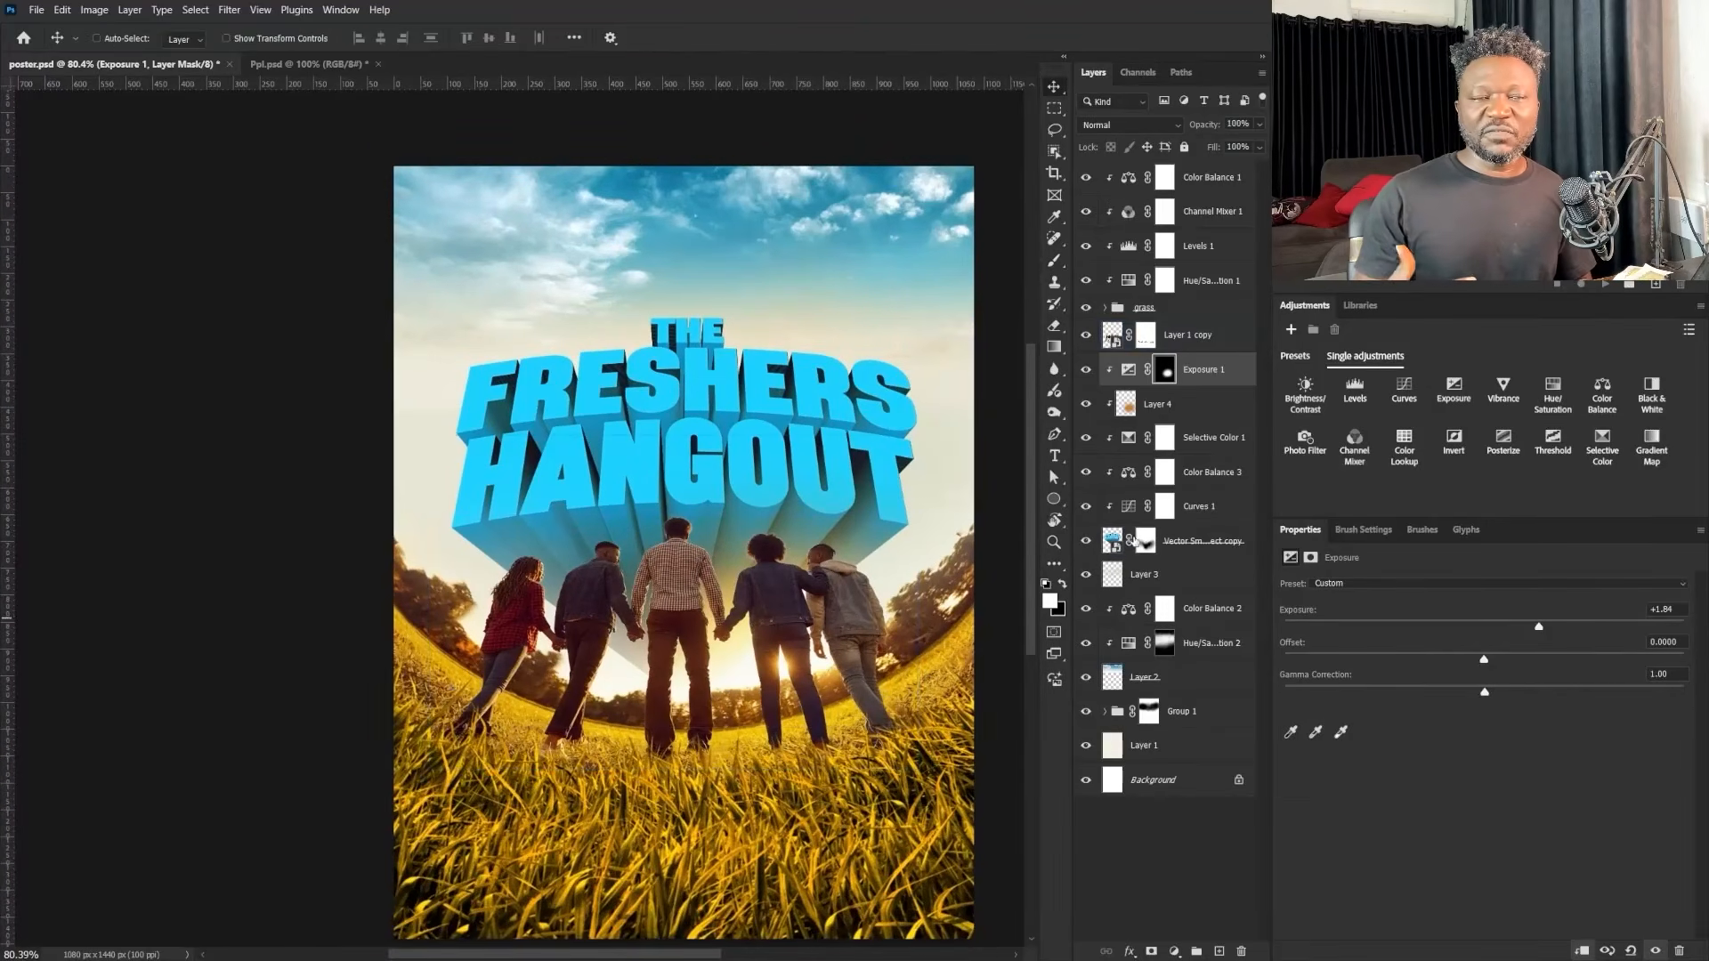
click(1085, 540)
click(1085, 541)
click(1181, 538)
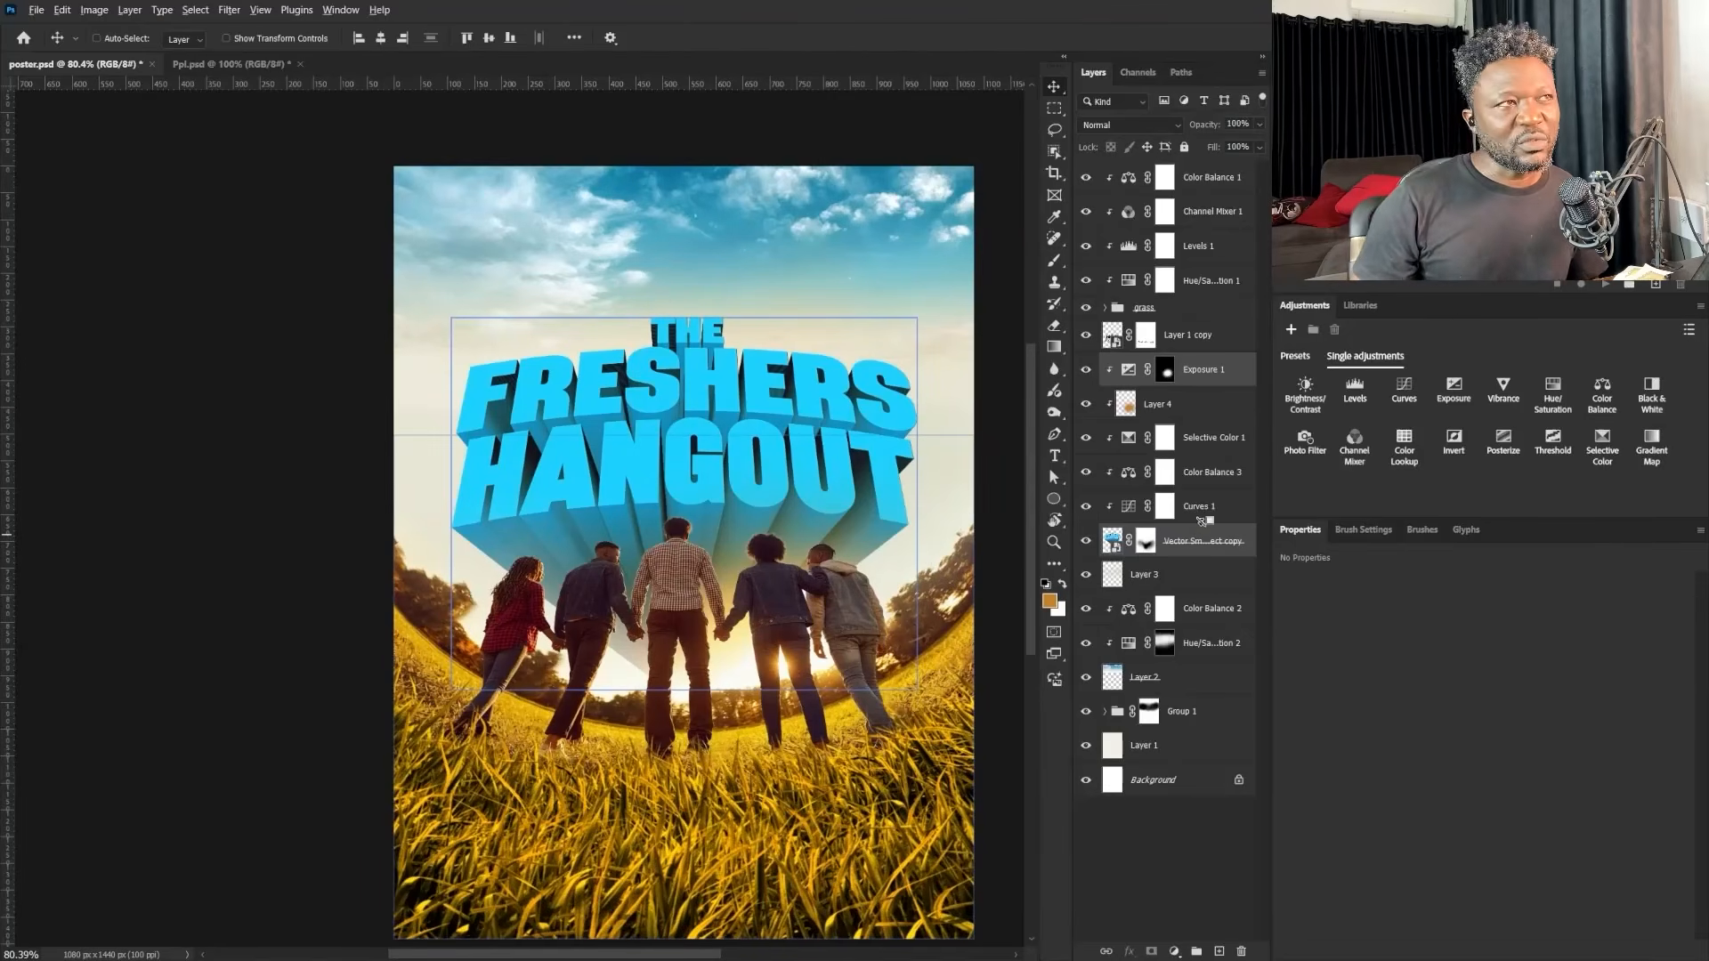
alt+click(1203, 522)
click(1195, 543)
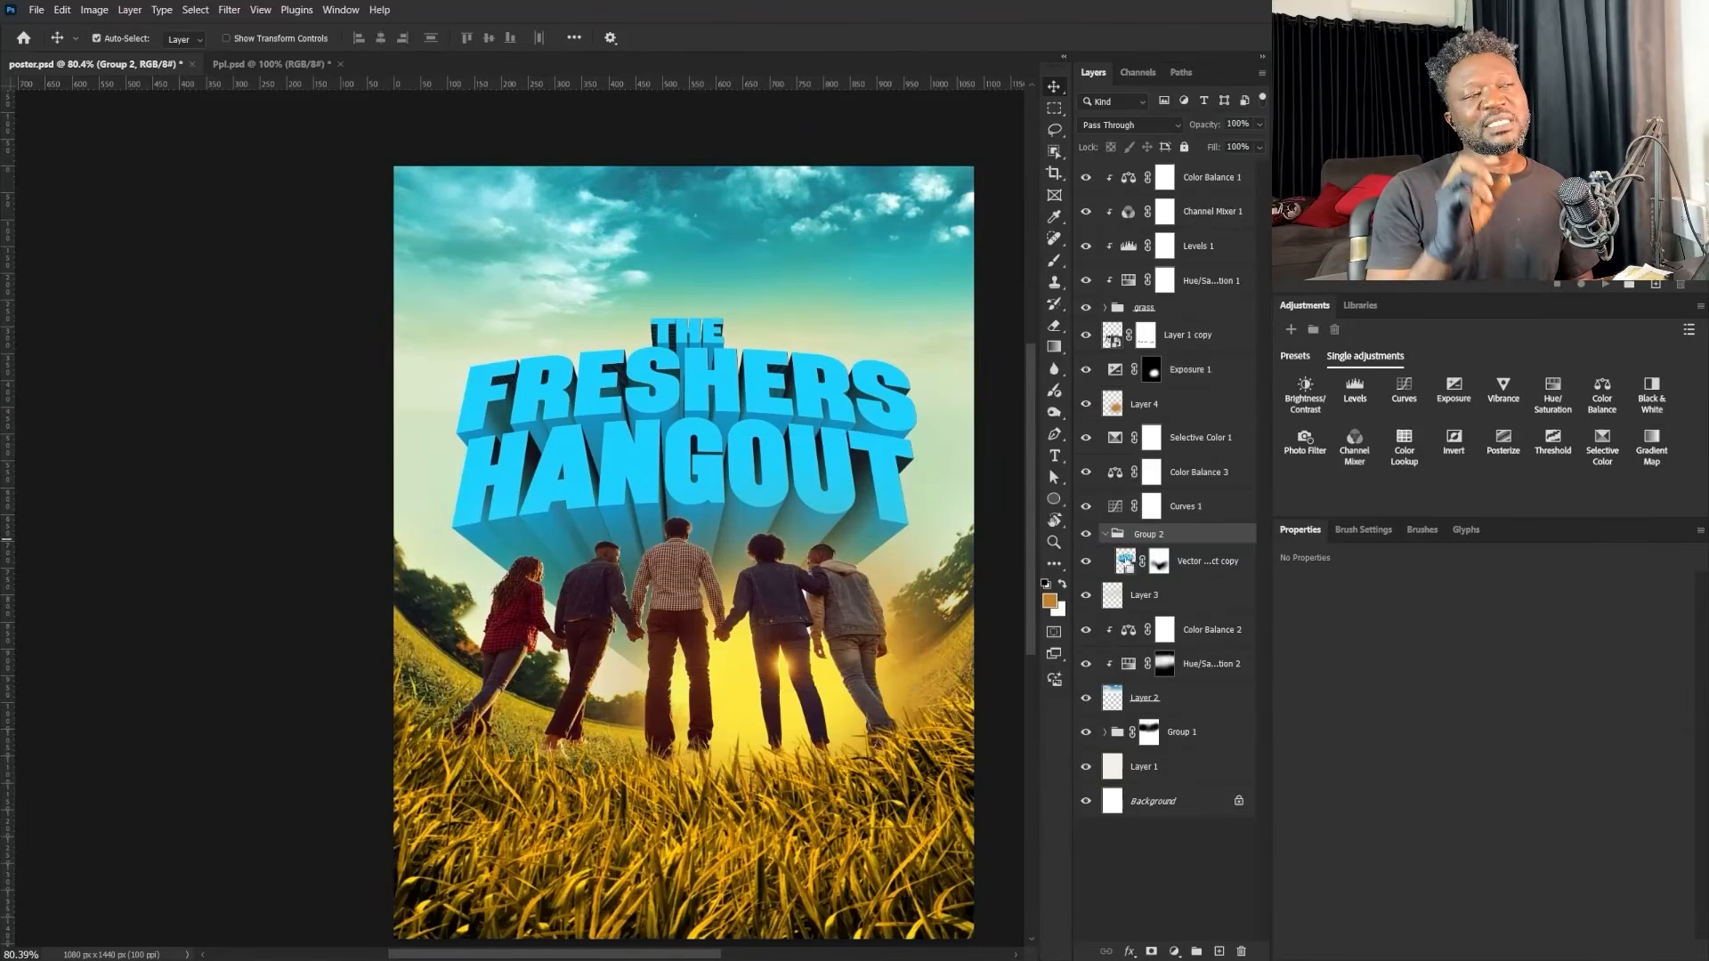
ctrl+click(1111, 540)
key(ctrl+g)
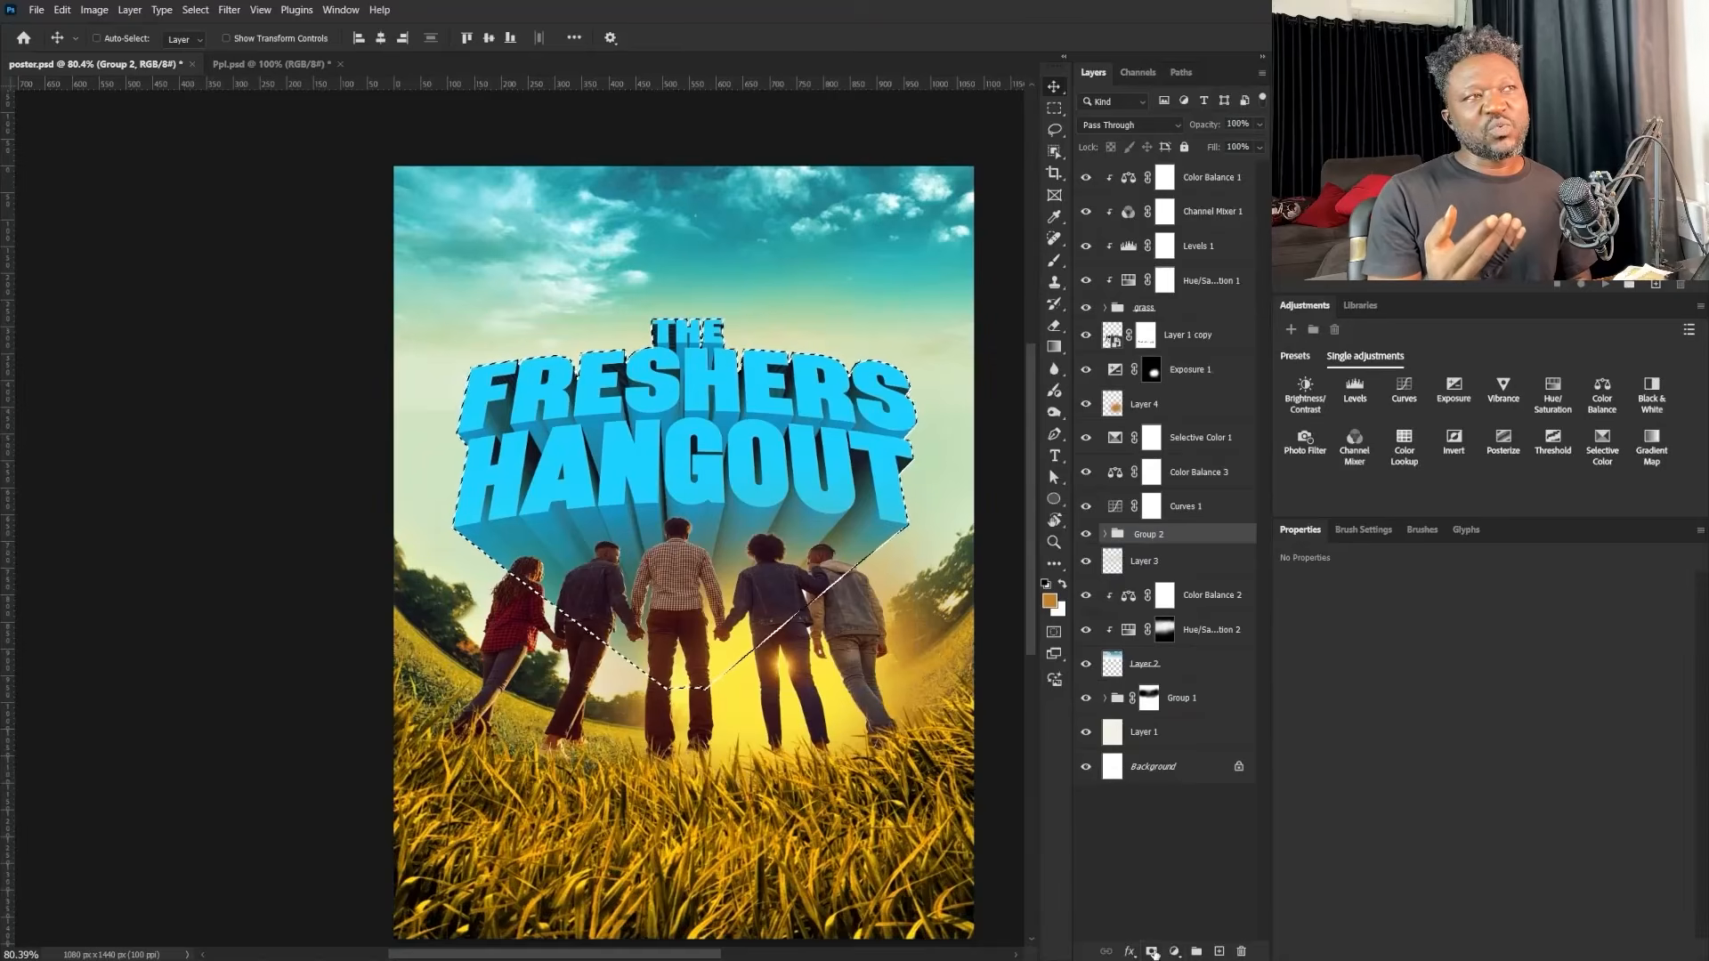
Step: Contract the title selection by 2 pixels and use it as a layer mask revealing only the title in its group
click(229, 11)
mouse_move(196, 11)
click(383, 302)
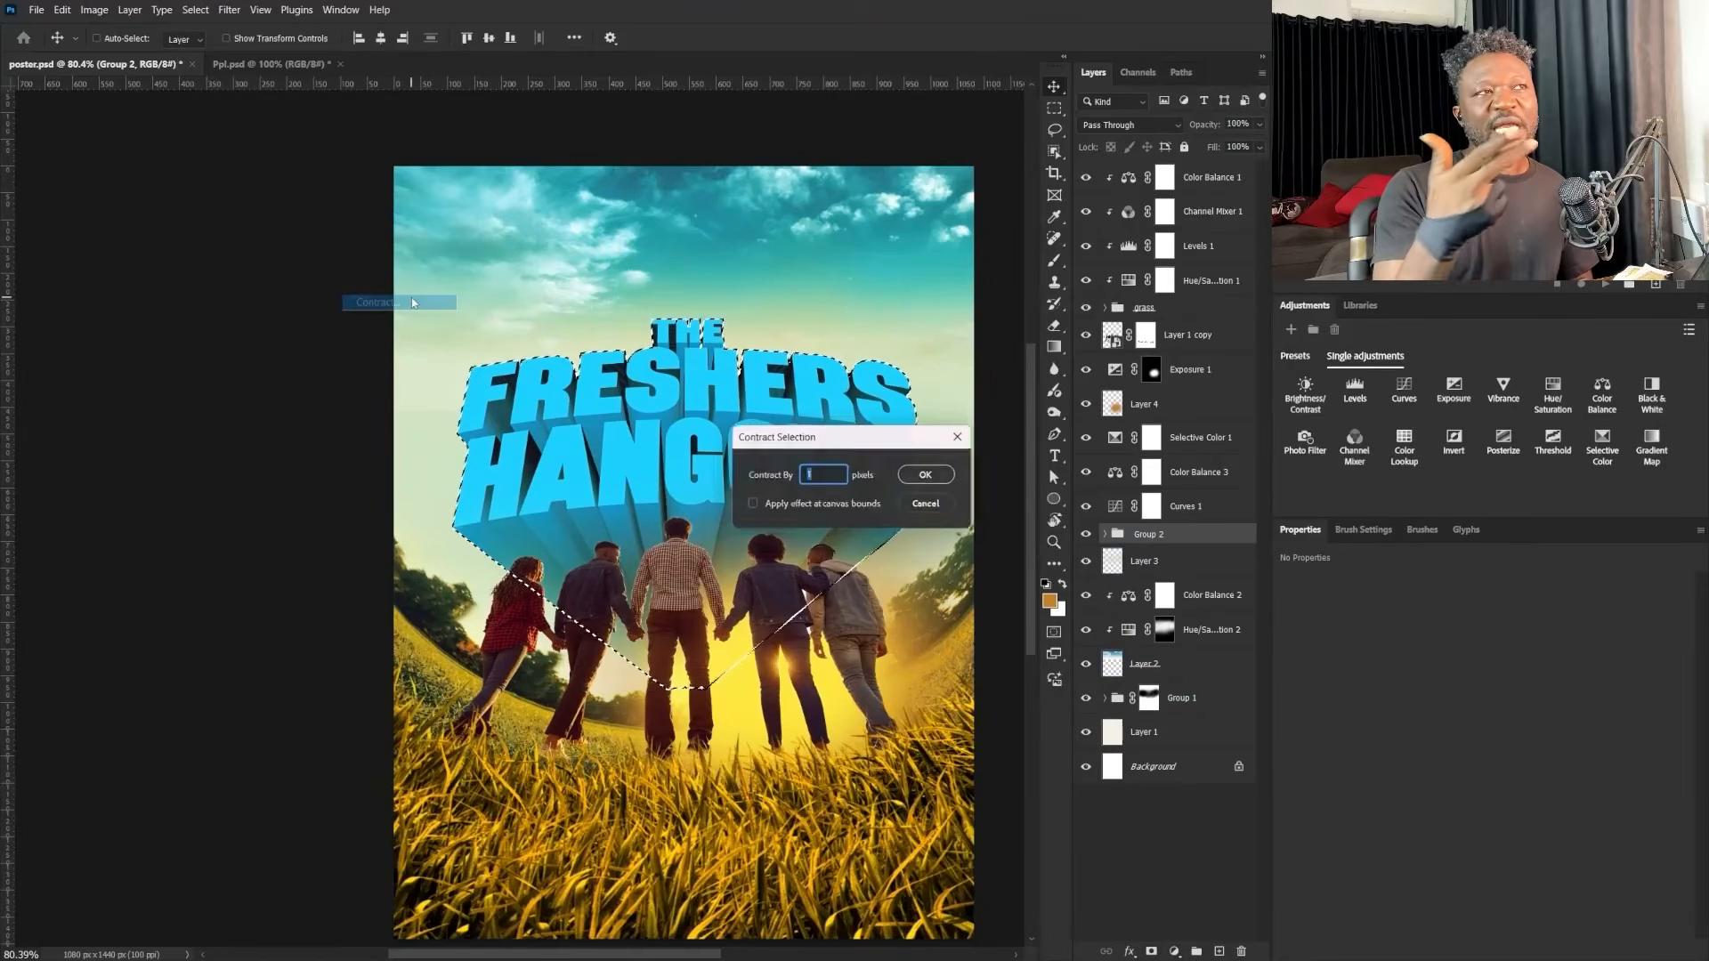
text(2)
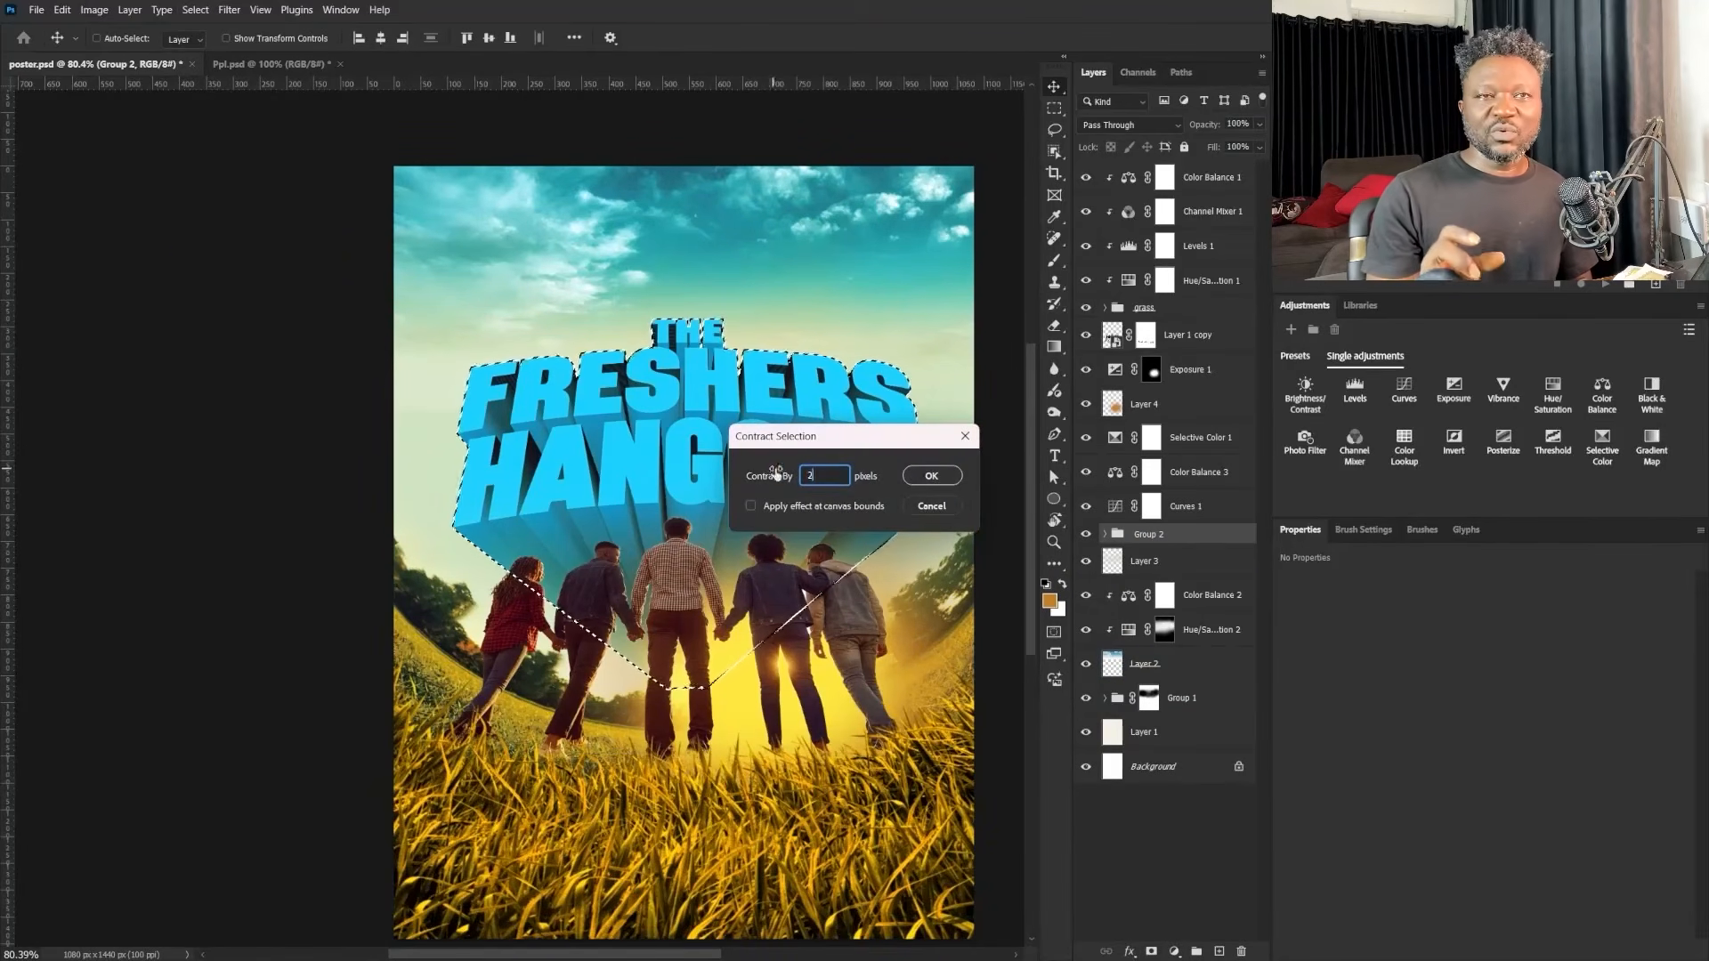
click(931, 476)
alt+click(1152, 951)
key(ctrl+i)
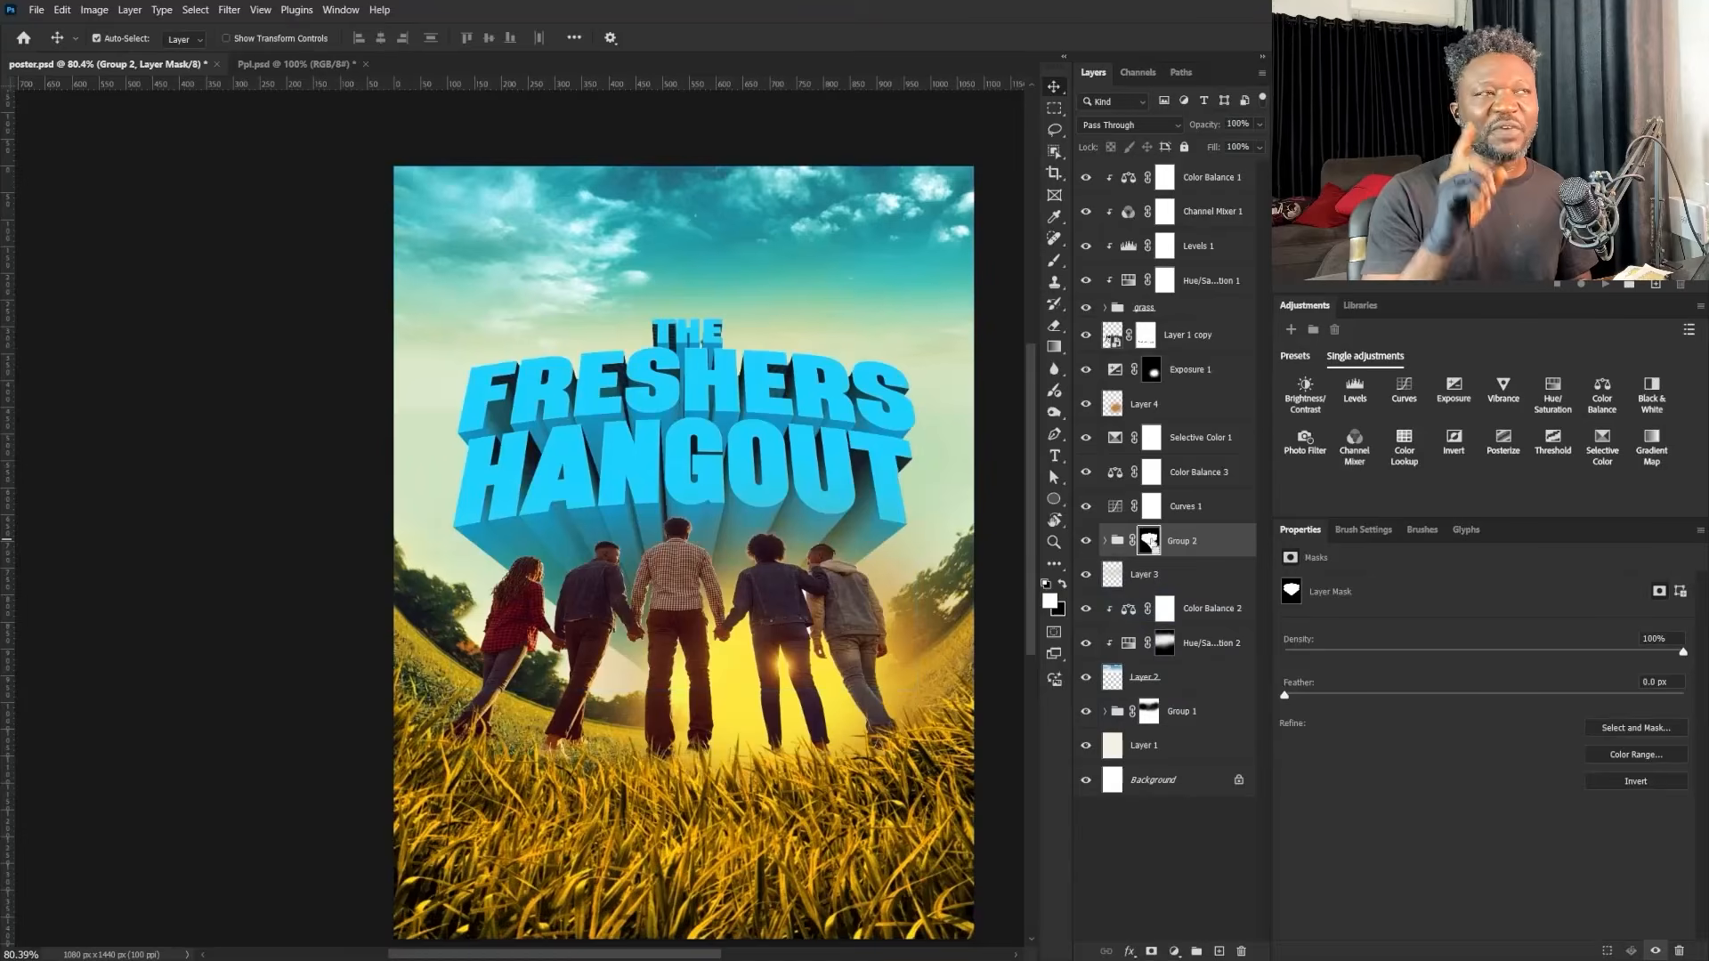
key(ctrl+d)
Step: Clip the Curves, Color Balance, Selective Color, orange glow and Exposure layers back onto the masked title group
click(1191, 441)
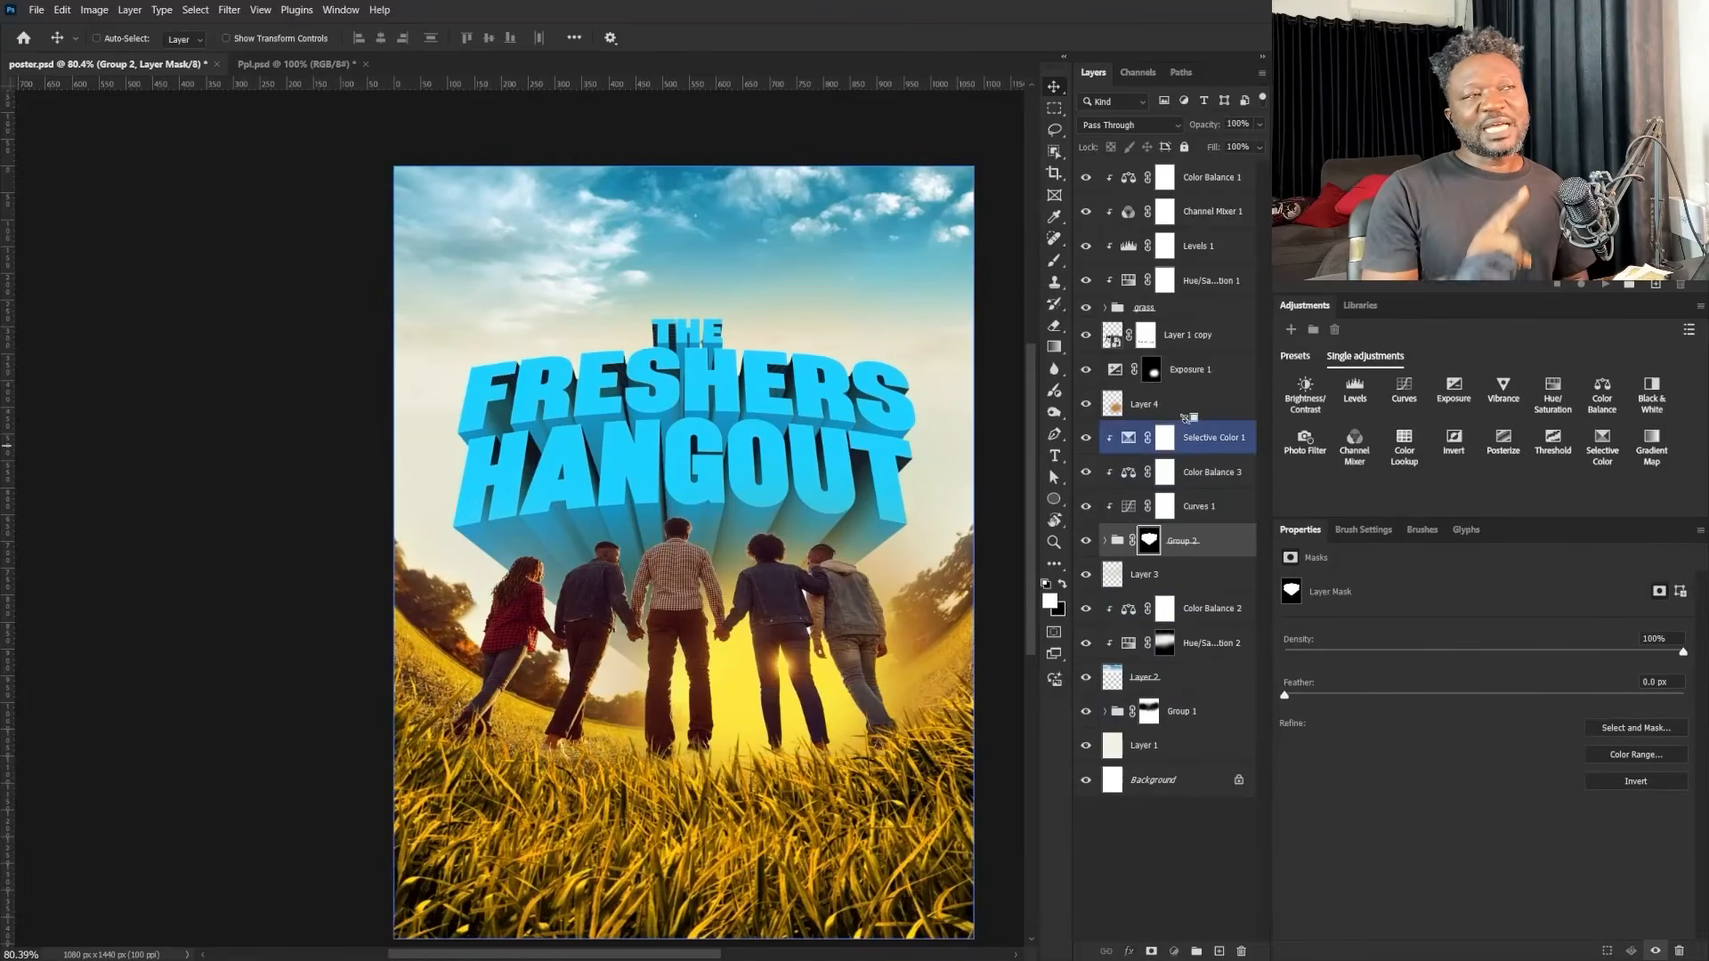
alt+click(1187, 419)
alt+click(1181, 383)
alt+click(1183, 382)
alt+click(1182, 382)
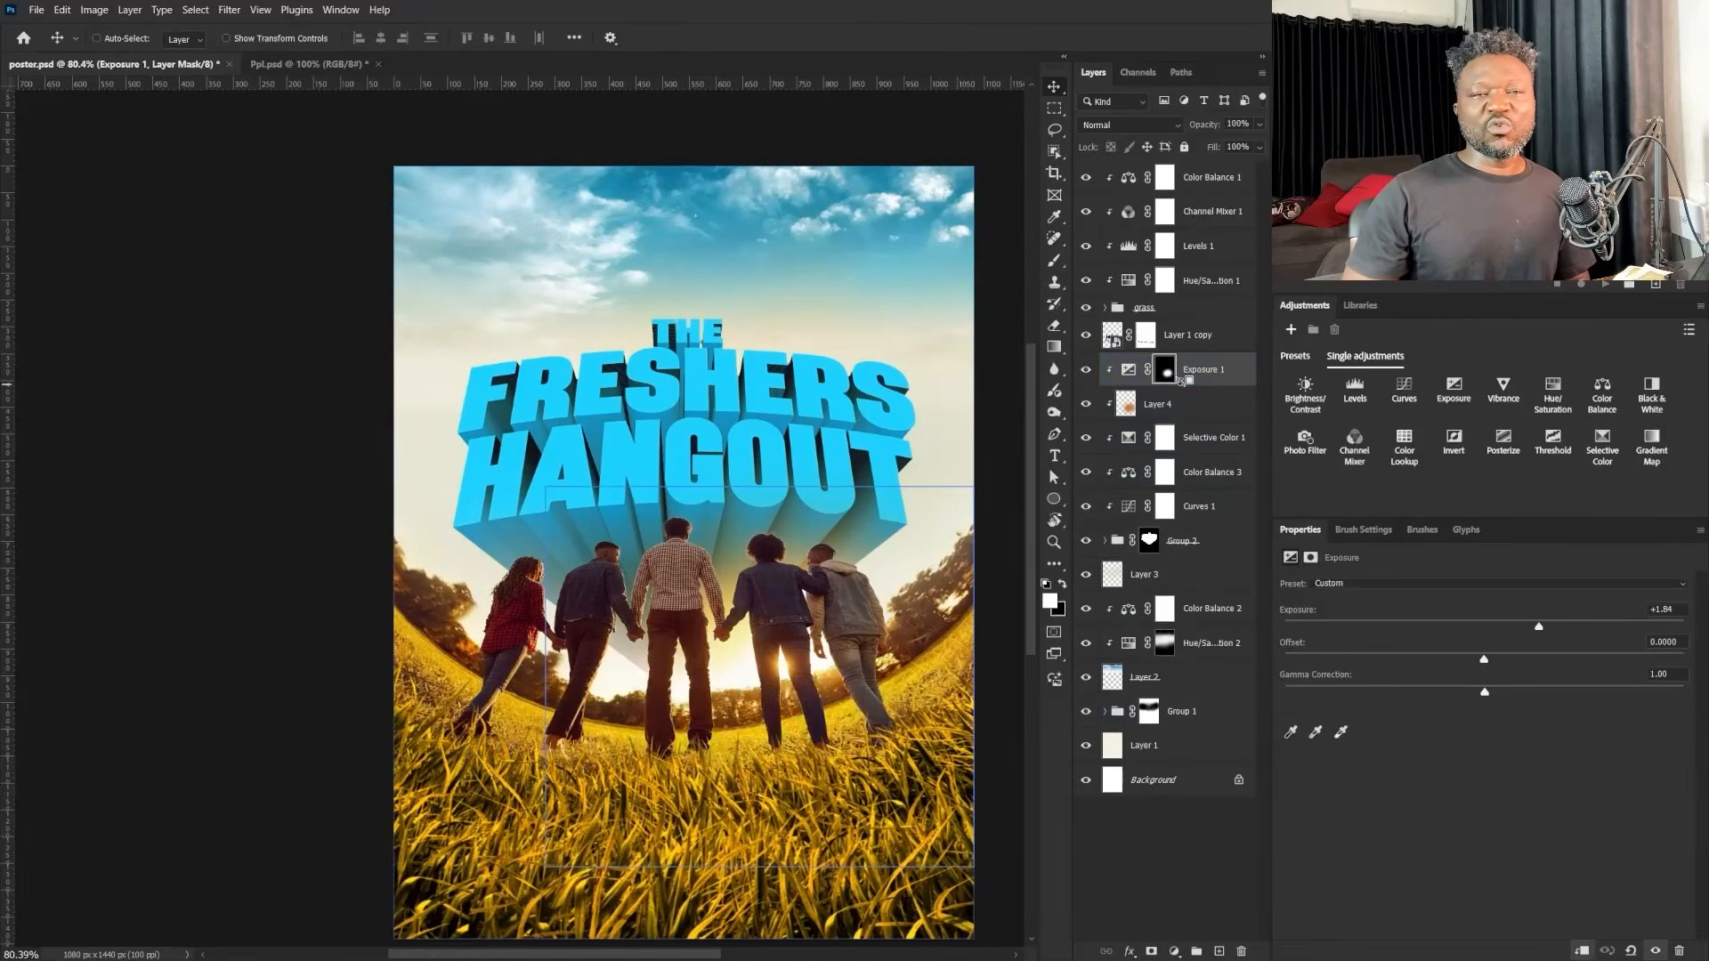
alt+click(1181, 382)
alt+click(1181, 382)
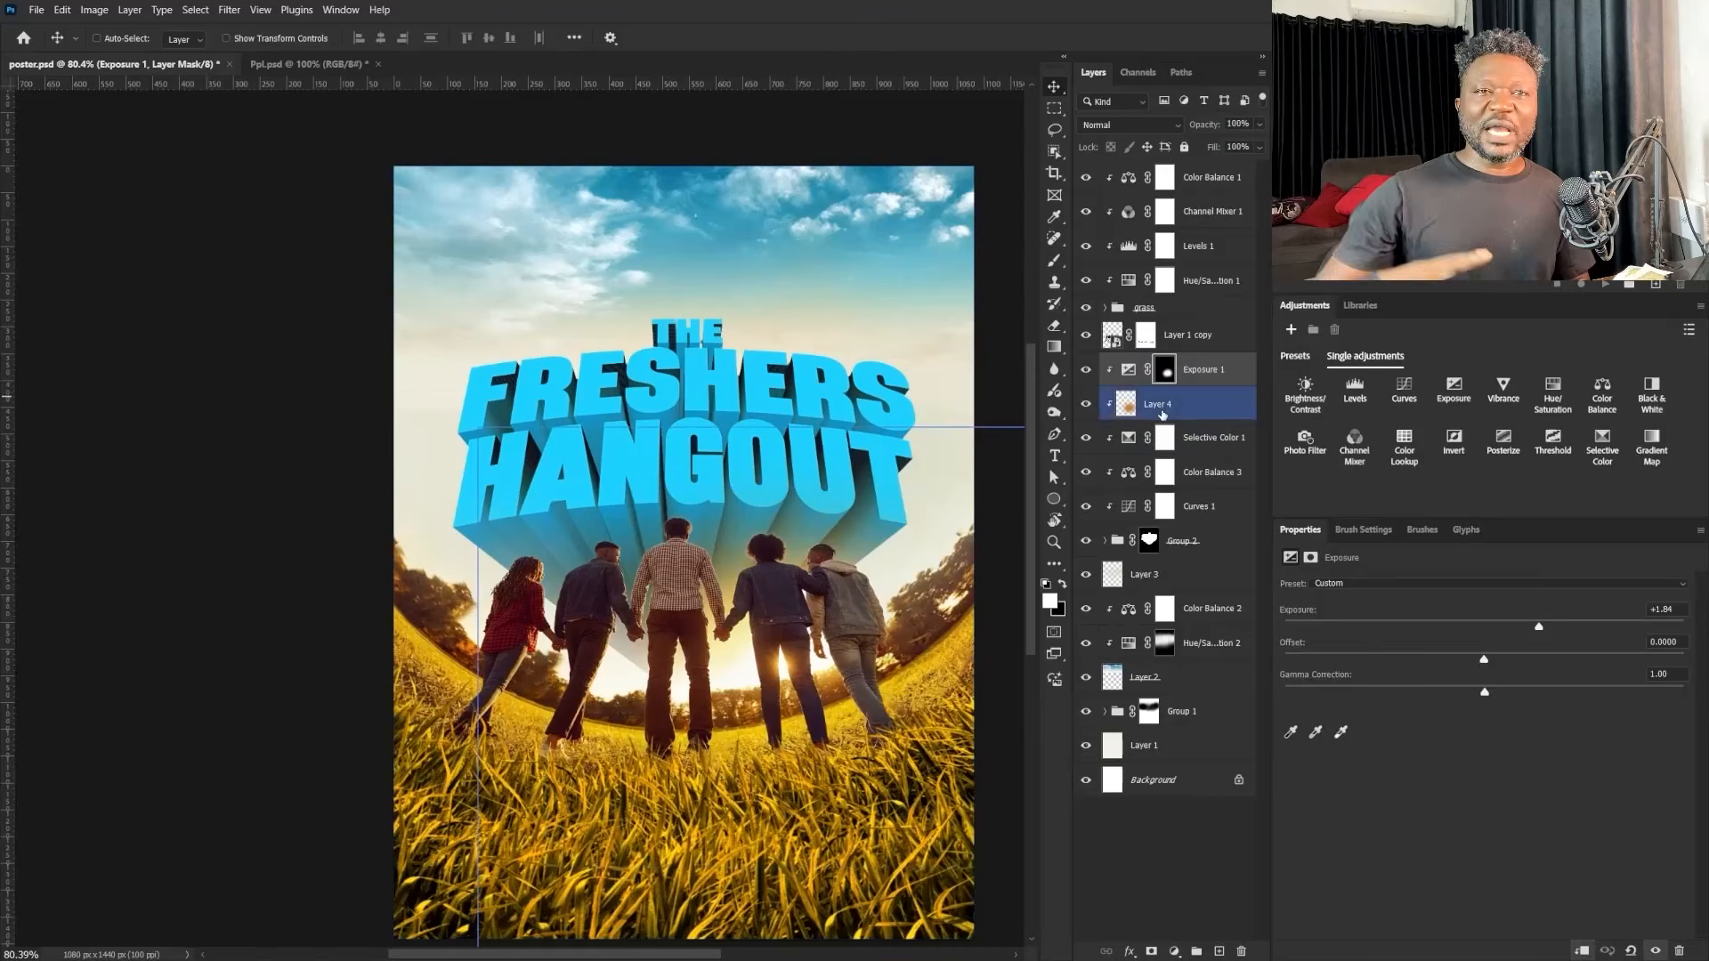
Step: Feather the title group's mask by 0.7 px and switch to the Brush with swapped foreground and background colours
click(1148, 540)
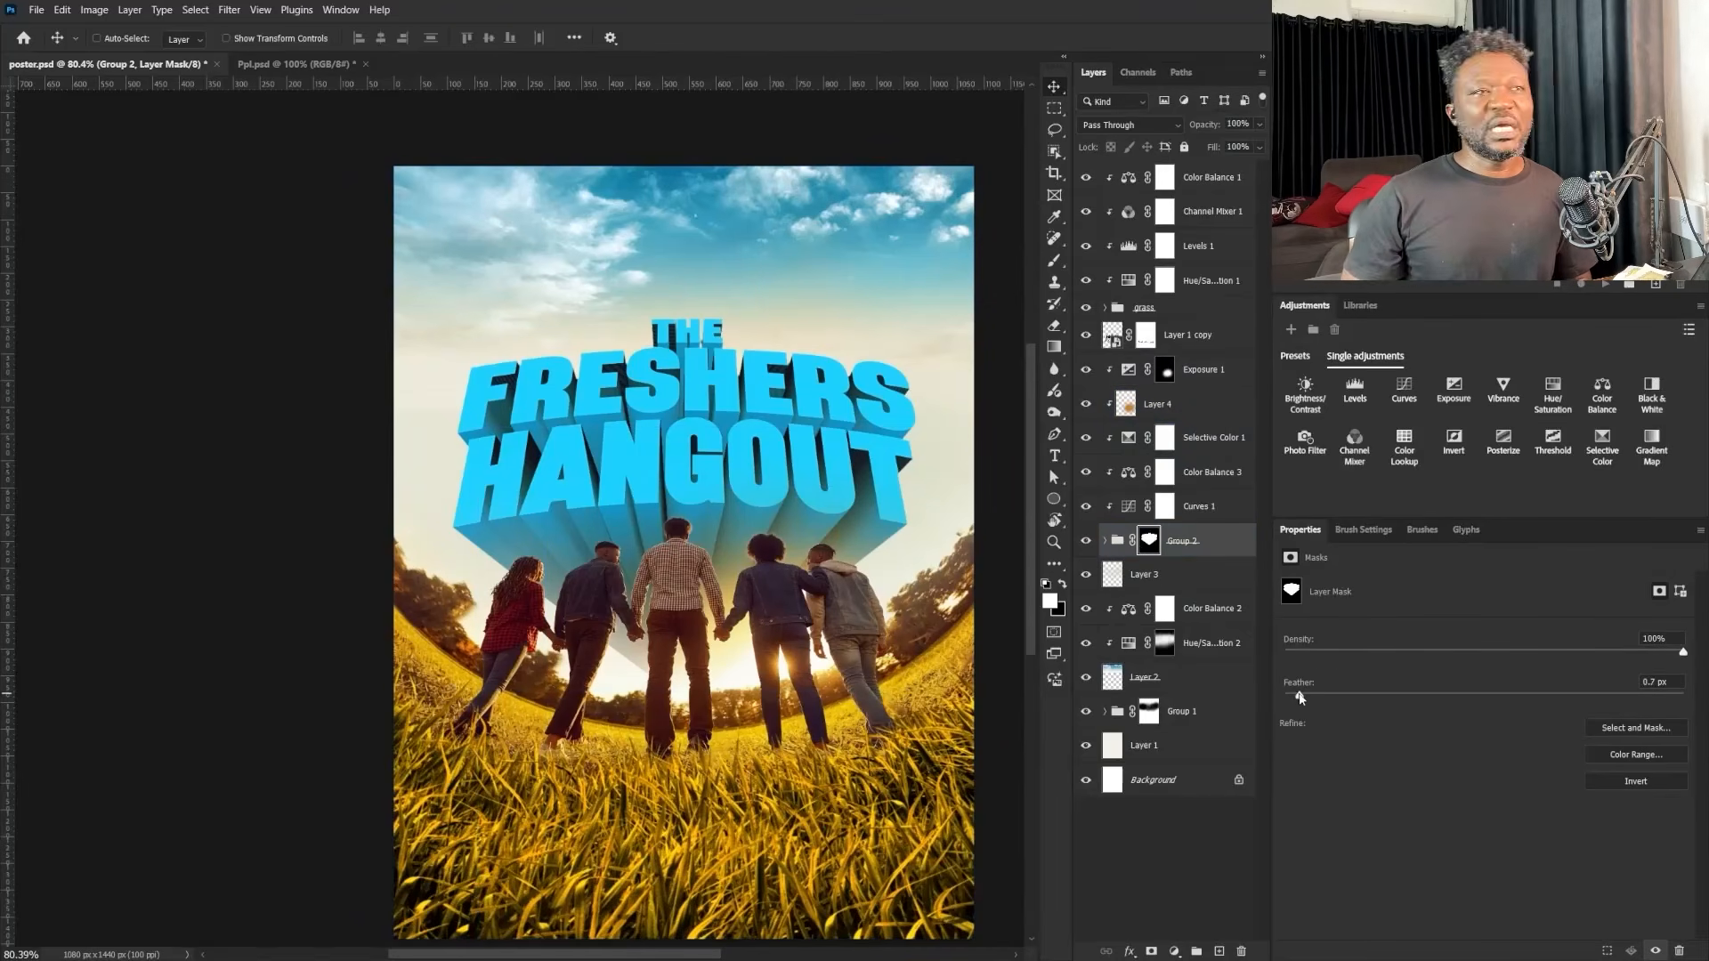
key(b)
click(1062, 584)
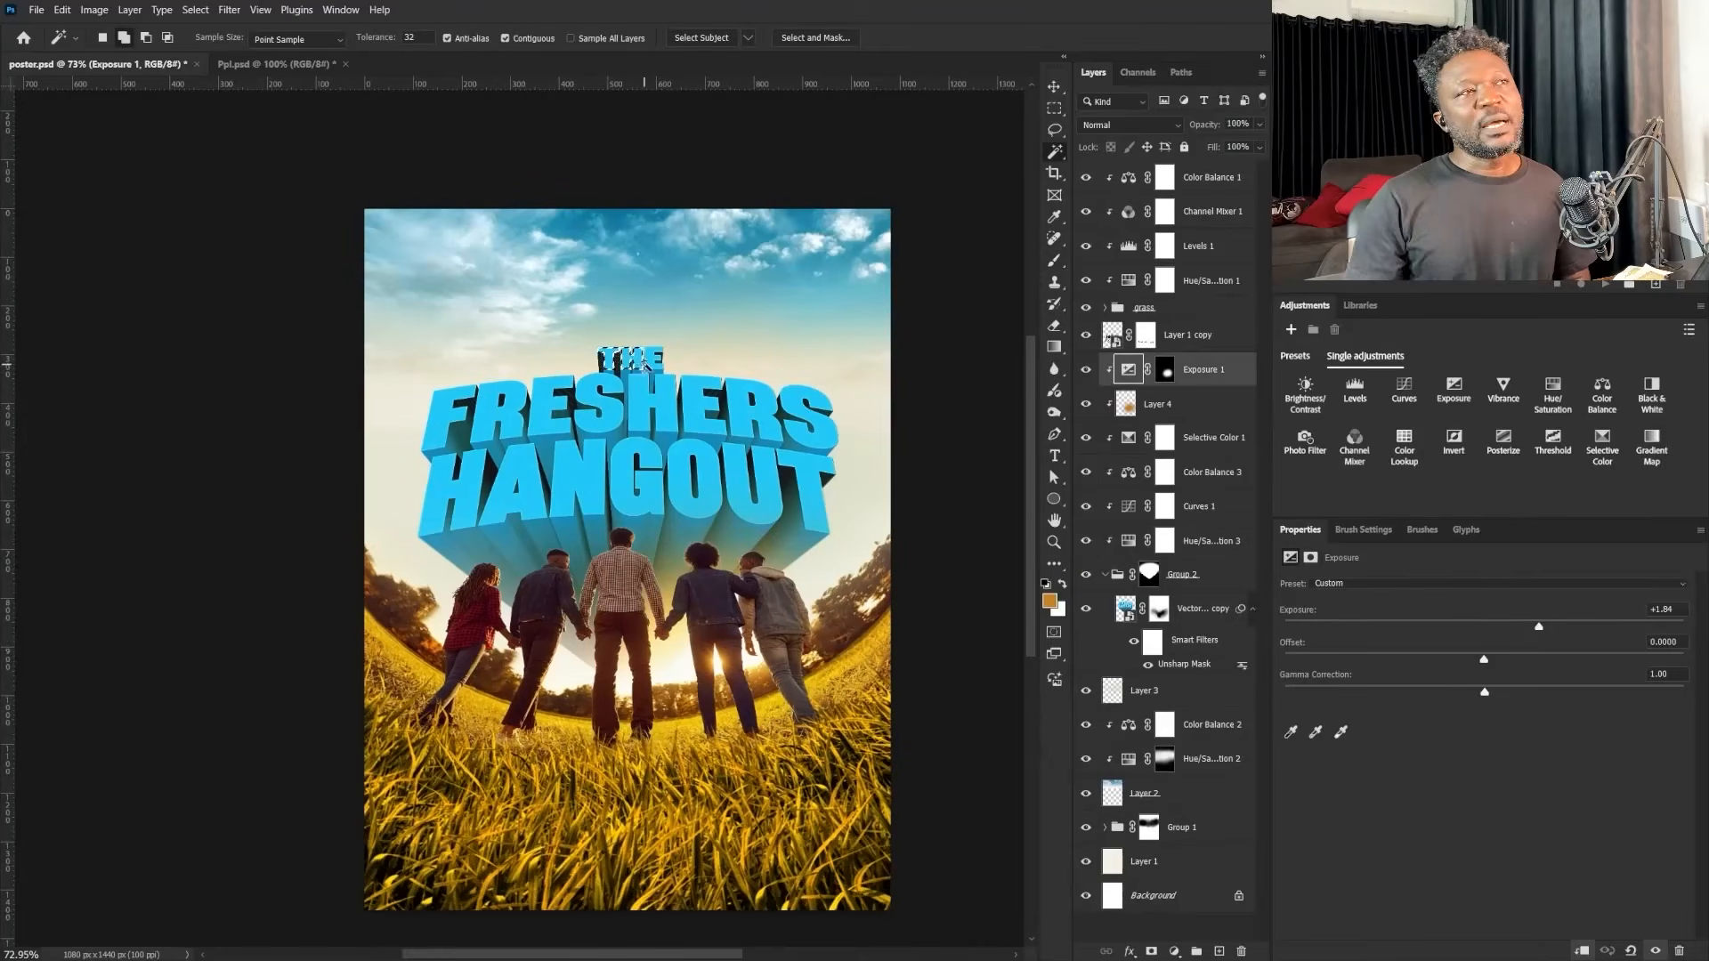
Step: Add the front faces of all the letters in FRESHERS to the Magic Wand selection of THE
click(602, 405)
click(539, 412)
click(490, 416)
click(446, 420)
click(693, 407)
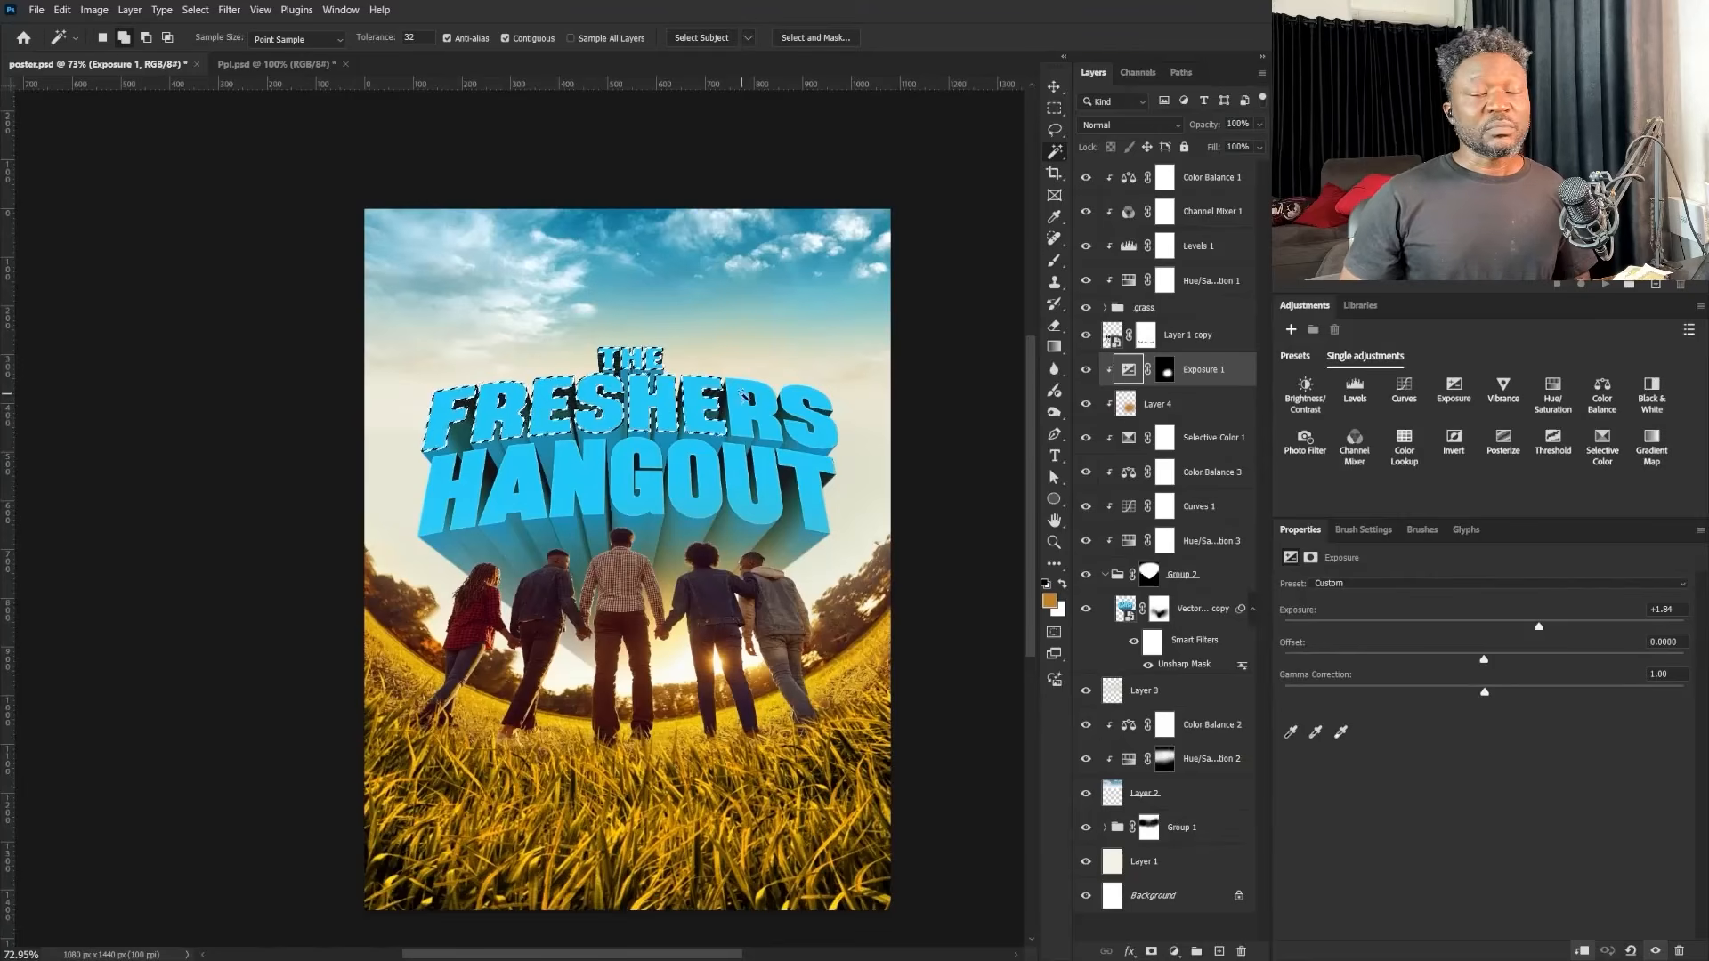
click(742, 412)
click(811, 418)
Step: Add the front faces of the letters in HANGOUT to the Magic Wand selection
click(803, 486)
click(742, 482)
click(681, 481)
click(624, 479)
click(568, 479)
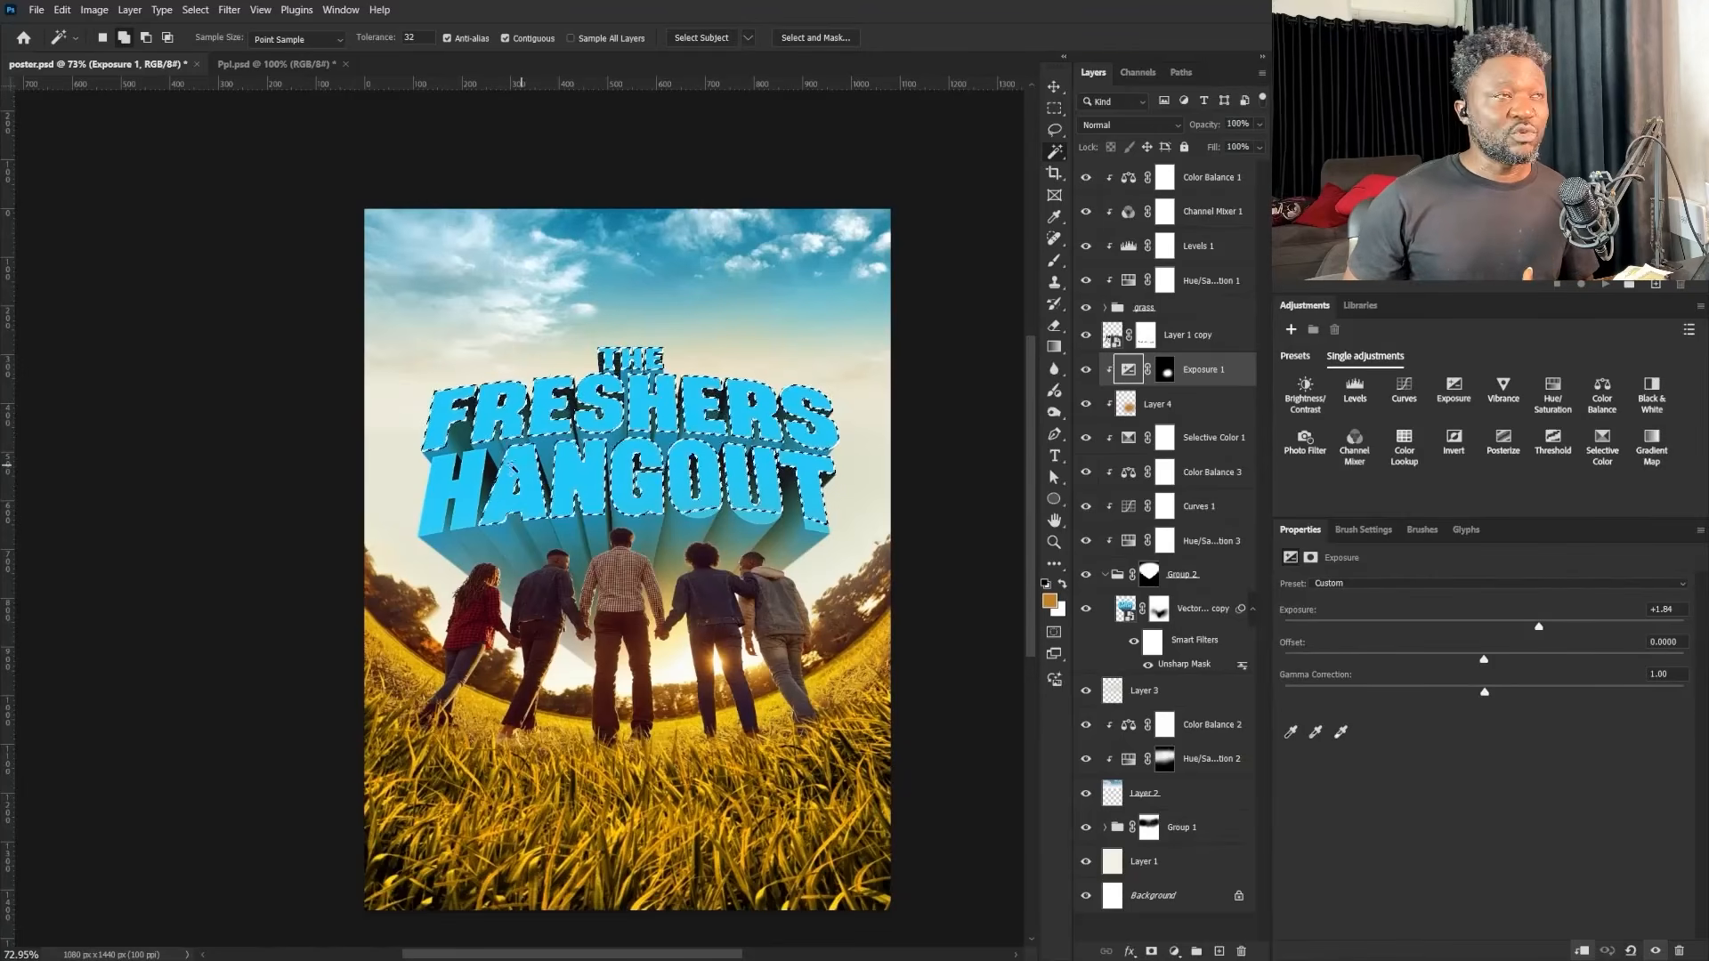
click(513, 470)
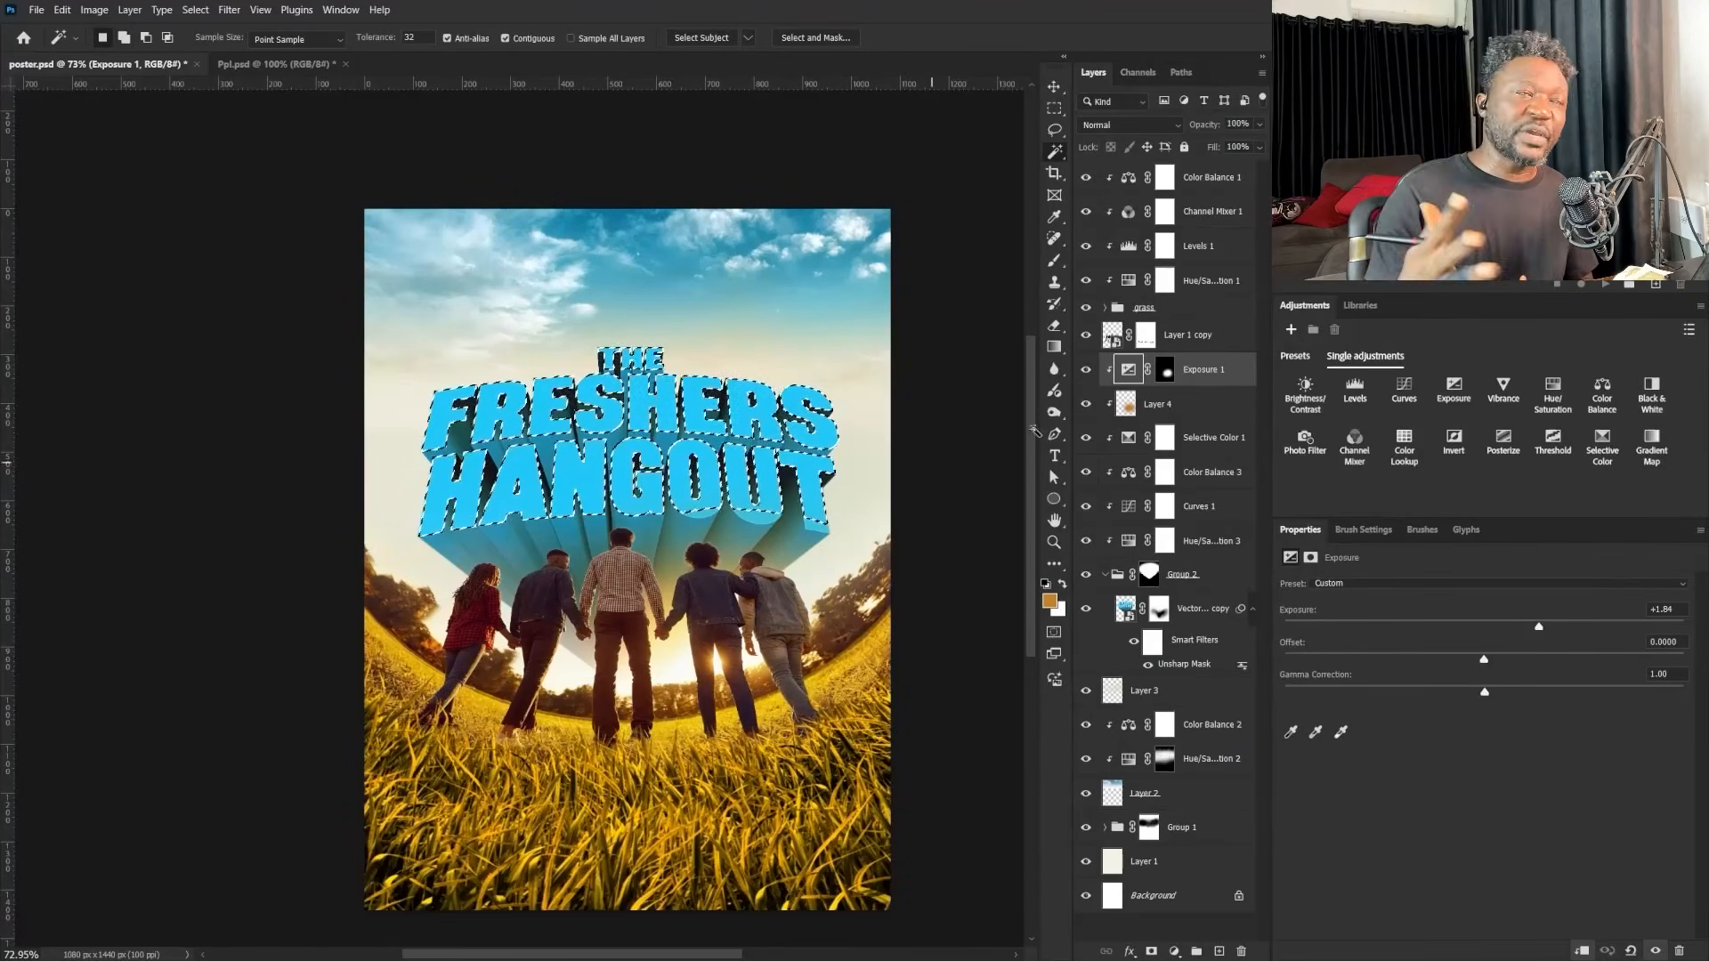
Step: Brighten the selected letter faces with Curves at input 170, output 205, and select the missed lower faces of HANGOUT's last letters
click(1411, 394)
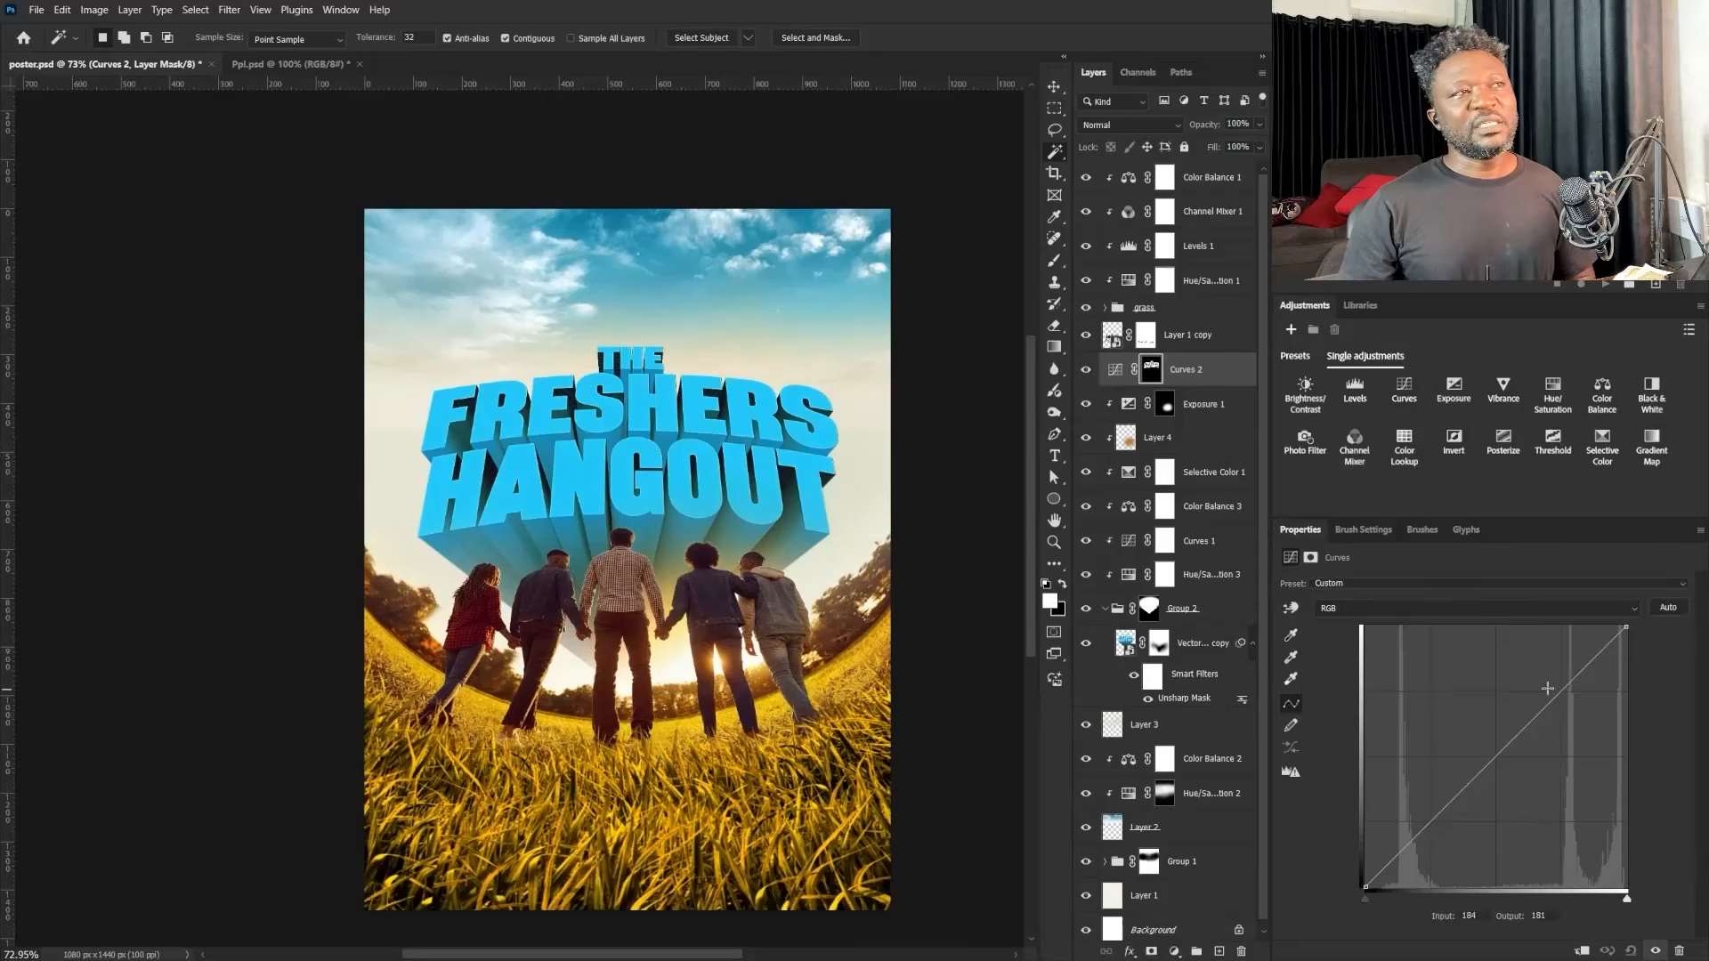
drag(1547, 688, 1537, 677)
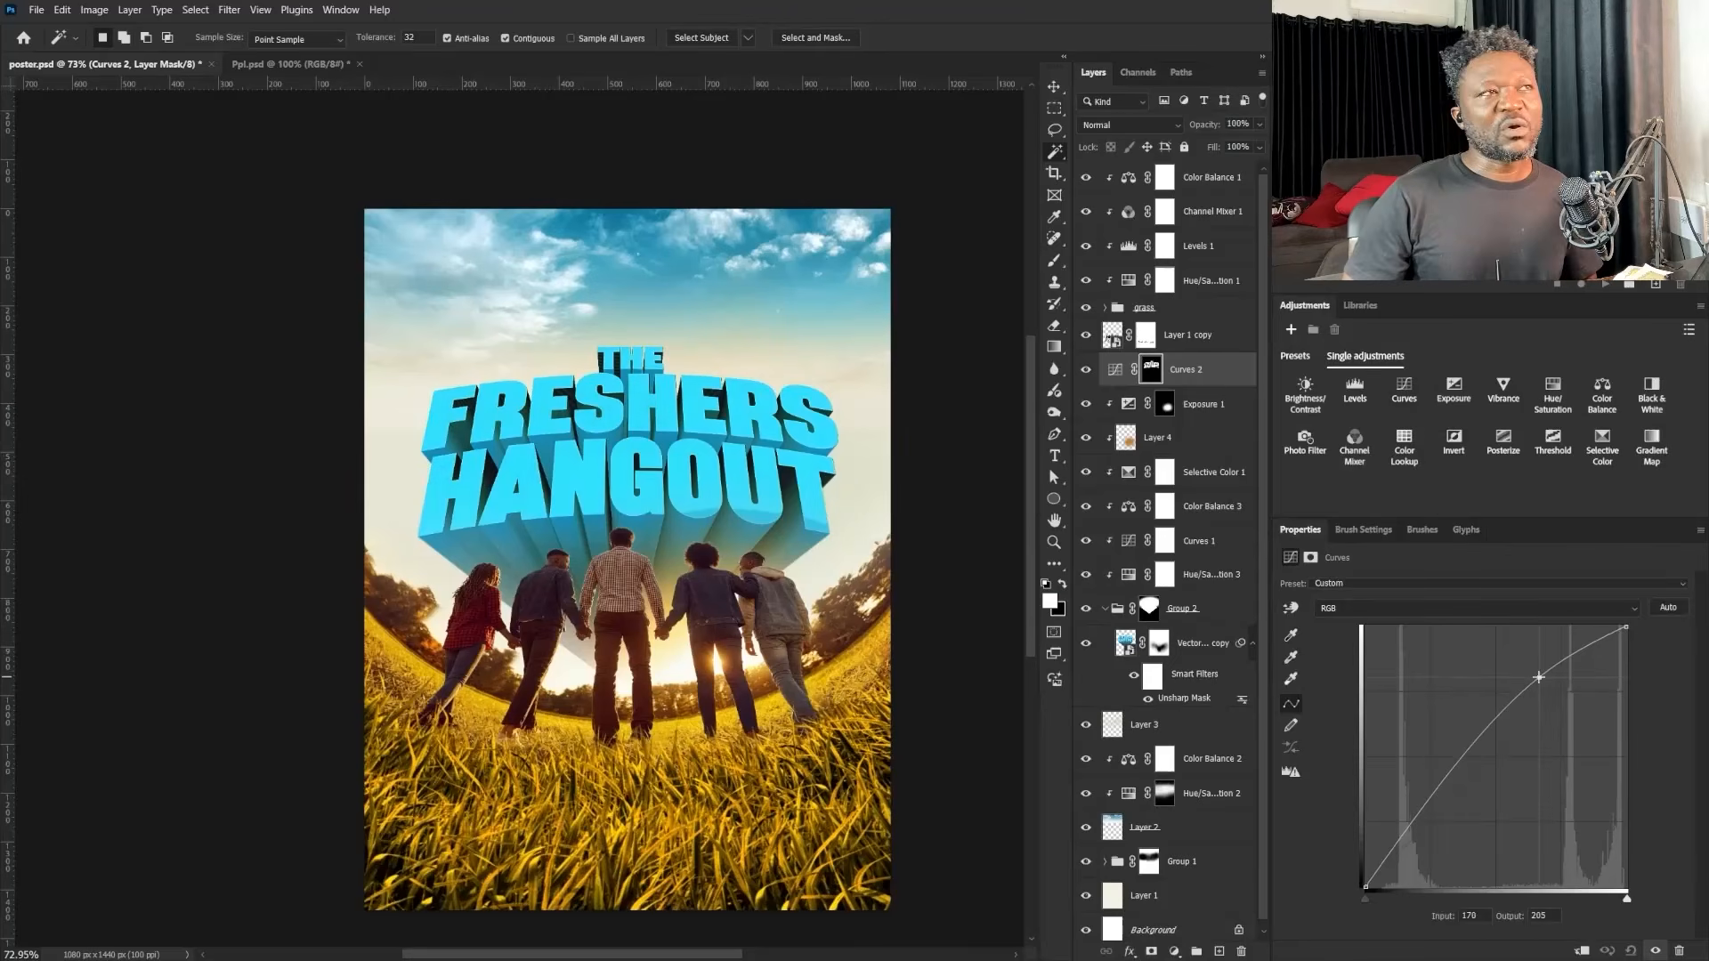
ctrl+click(772, 516)
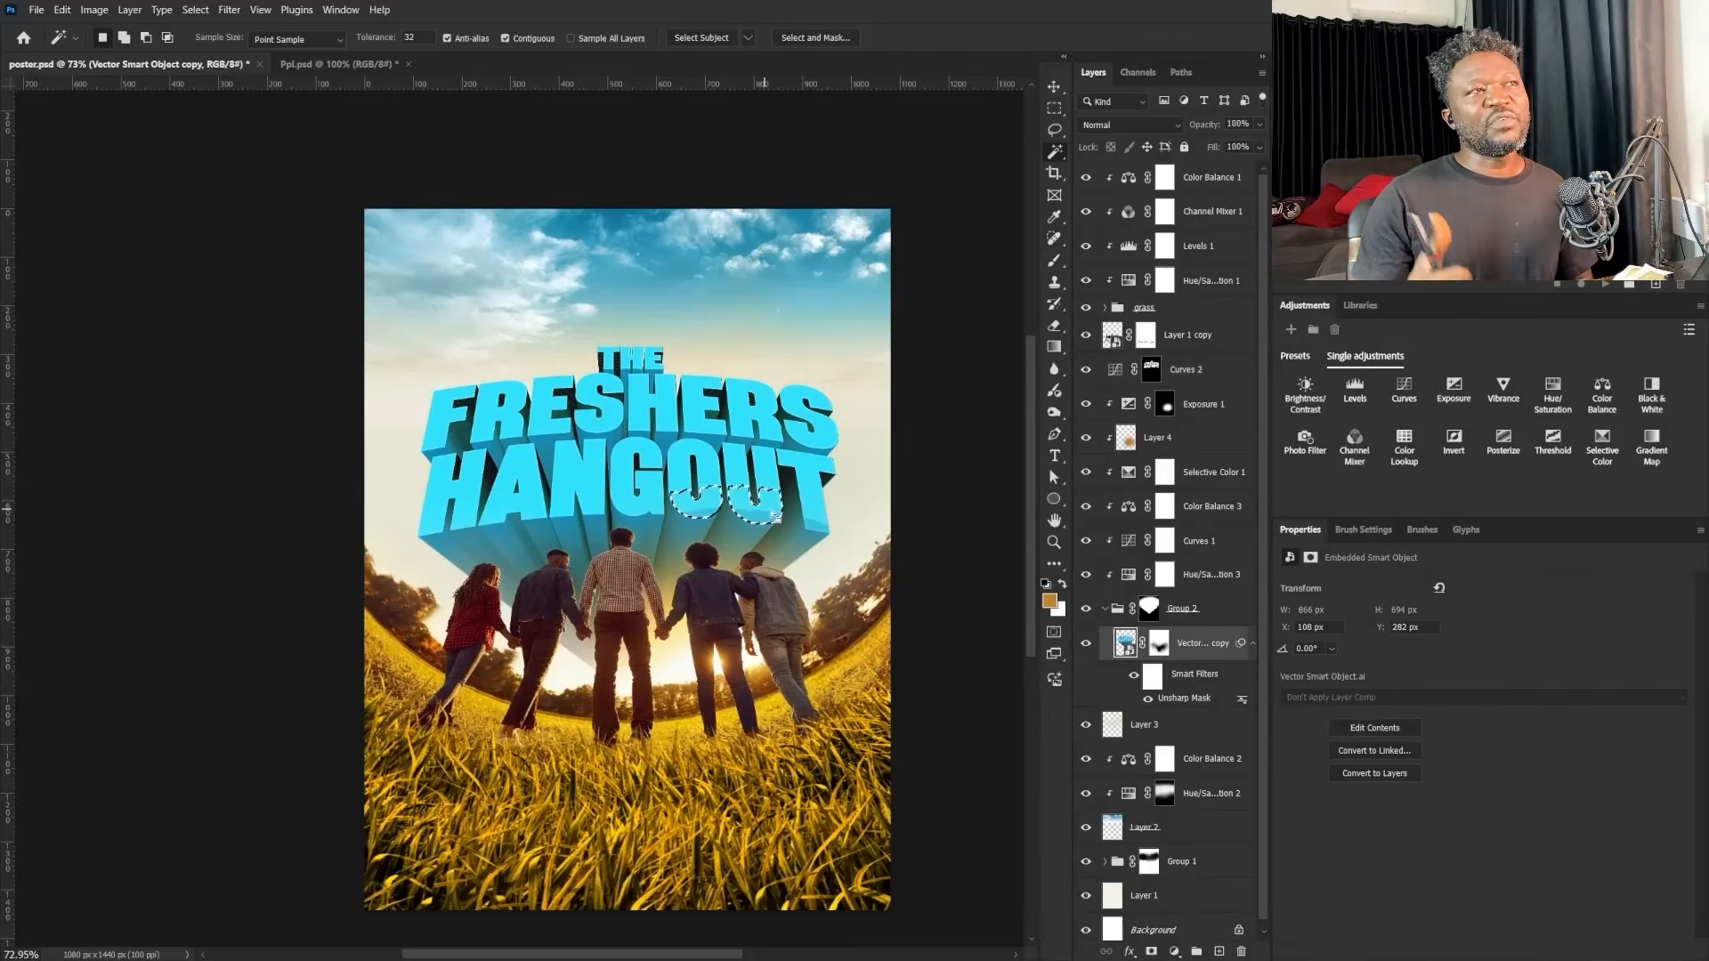
shift+click(831, 521)
click(1157, 643)
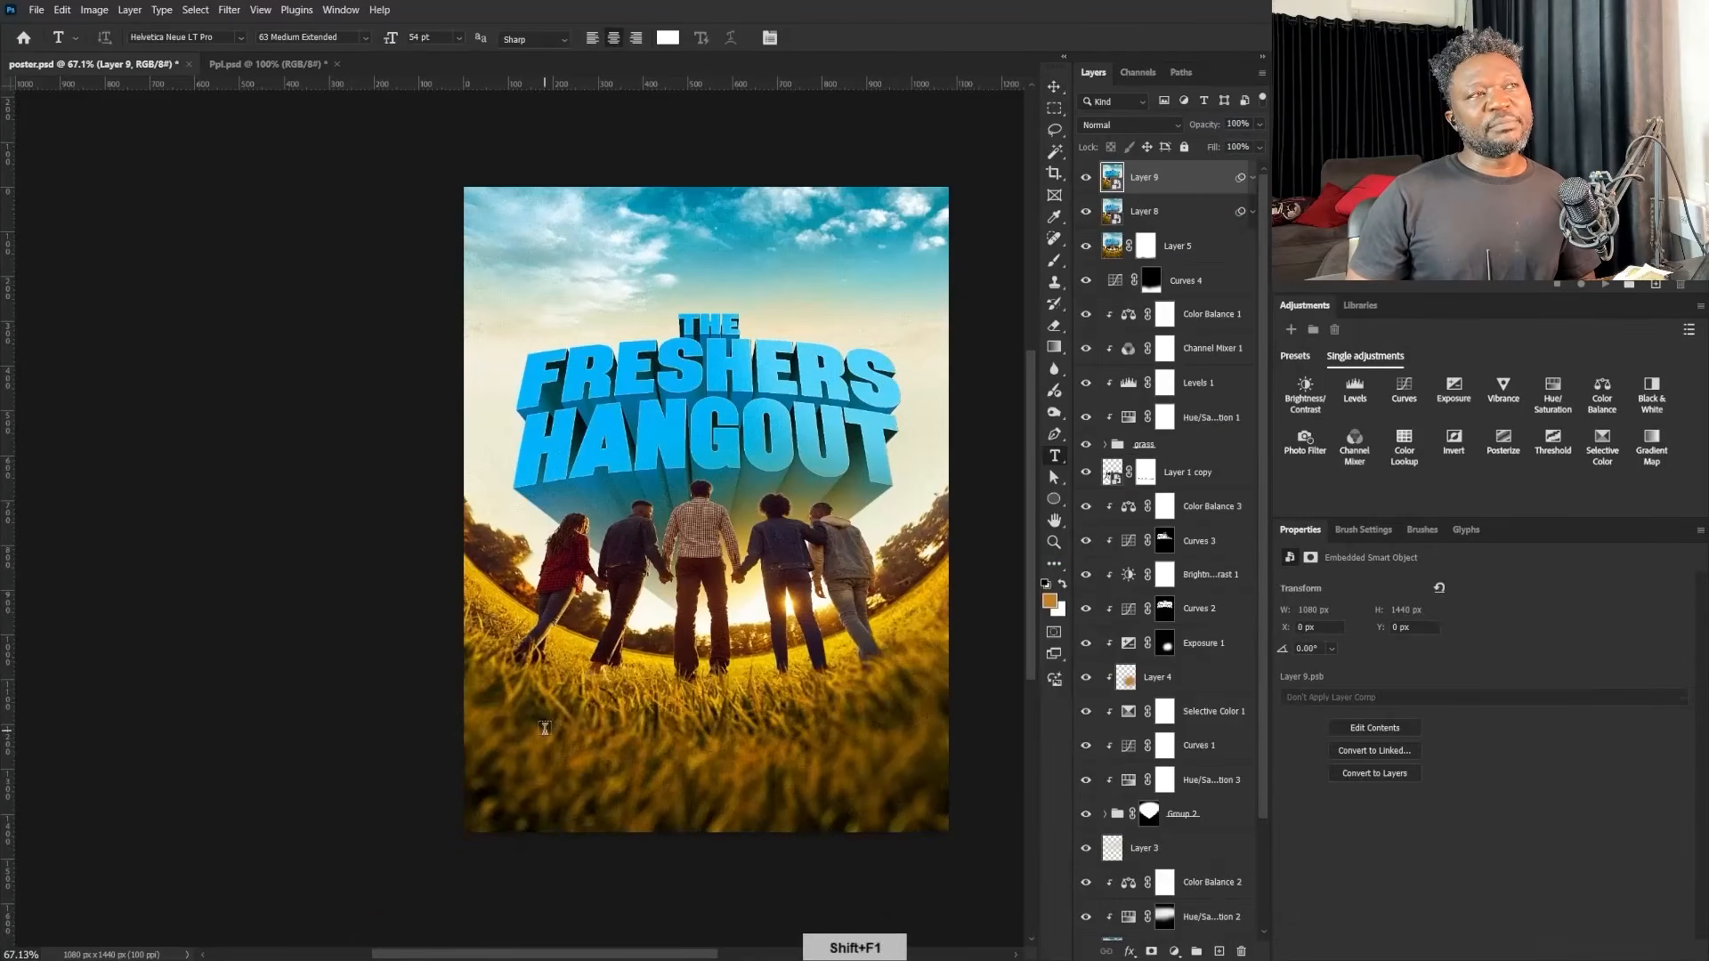
Step: Enter "21st June, 2026 | 9am" over the lower grass, set it in Helvetica Neue LT Pro 75 Bold and break it before 2026
text(UNE, 2026 | 9AM)
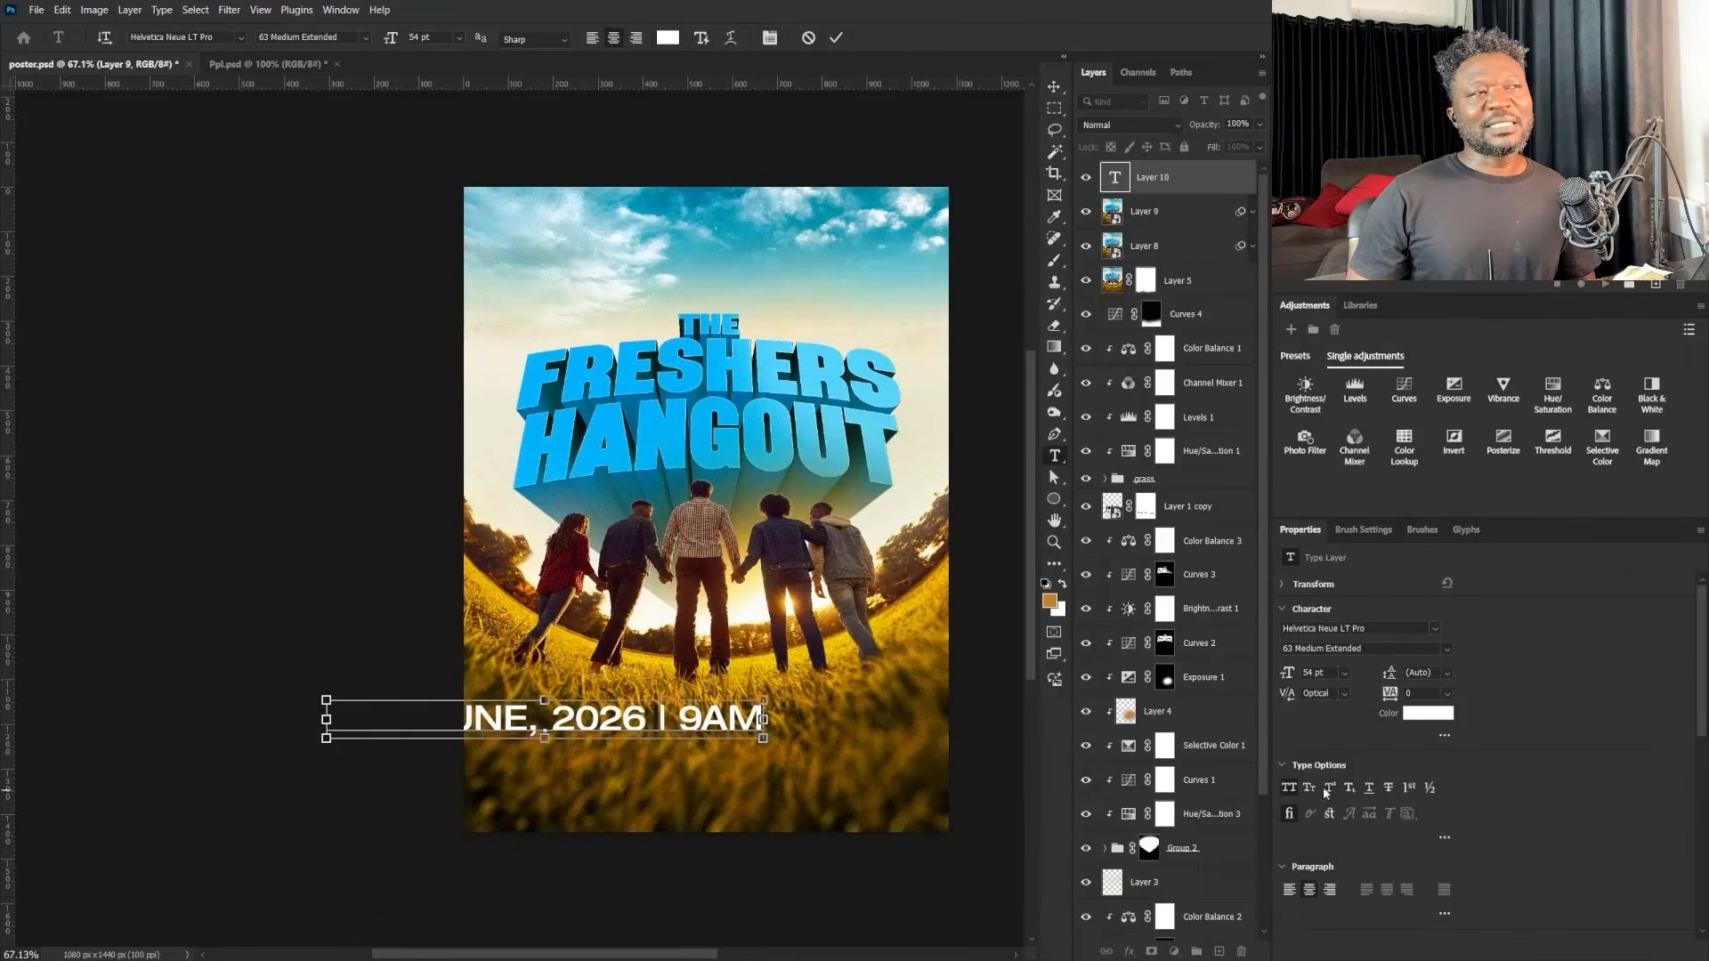
key(ctrl+a)
click(1446, 650)
click(1216, 671)
click(535, 729)
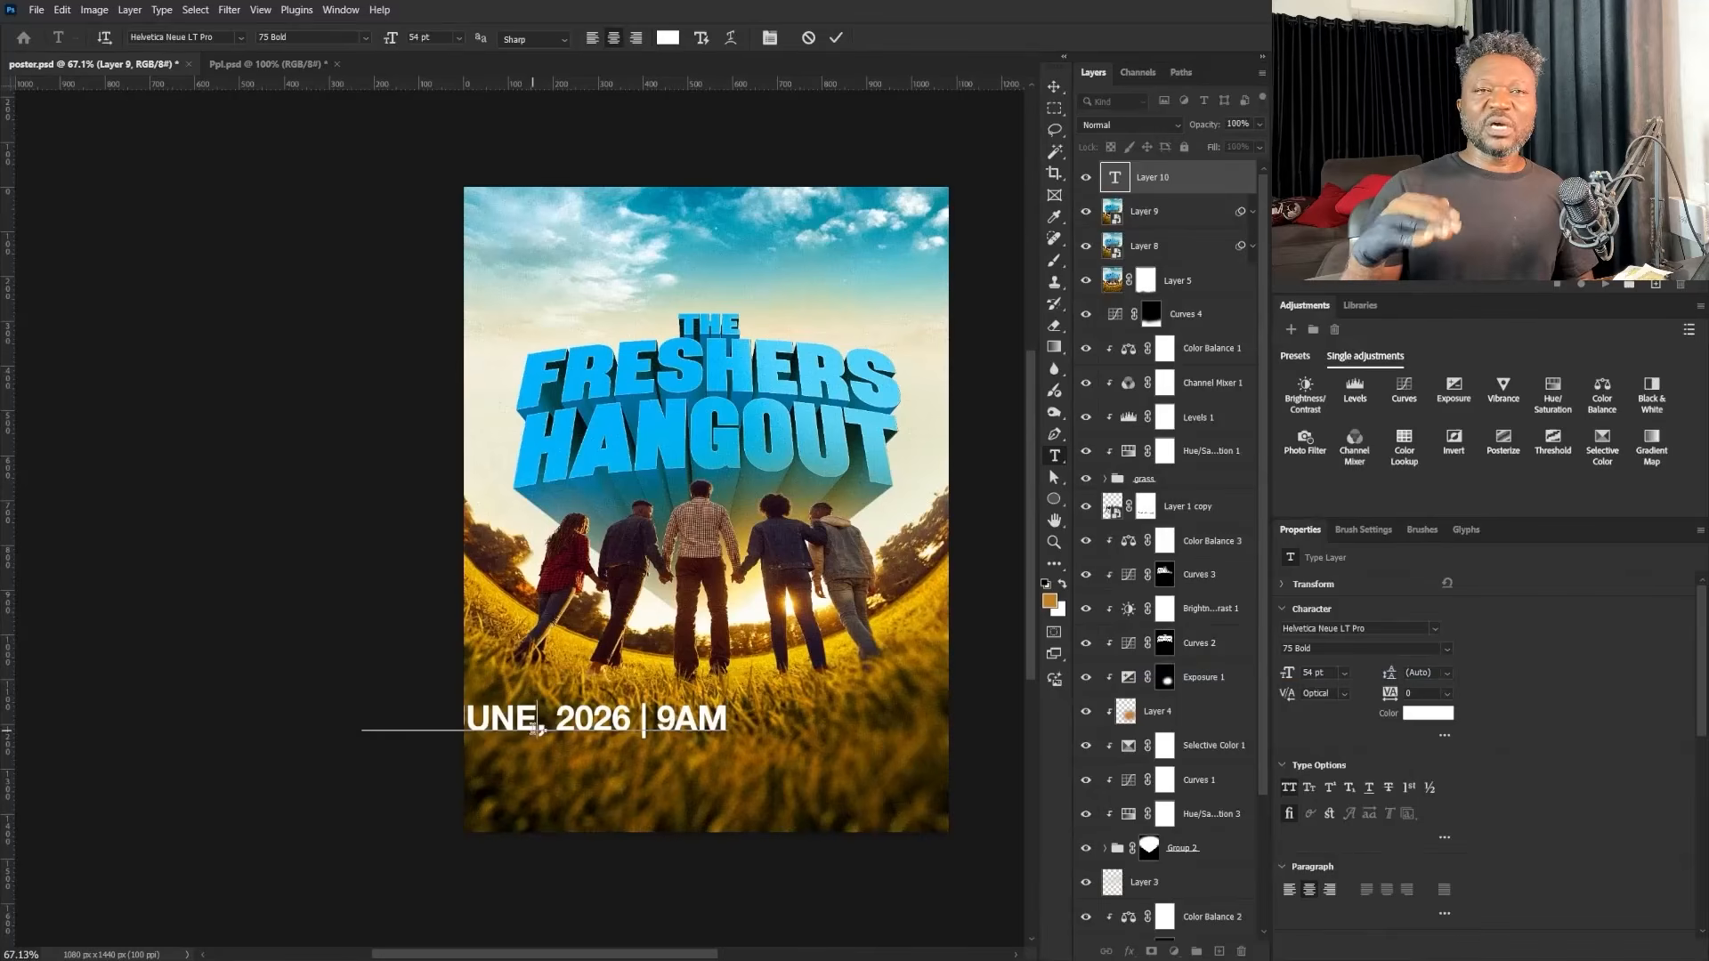
key(Return)
click(1054, 87)
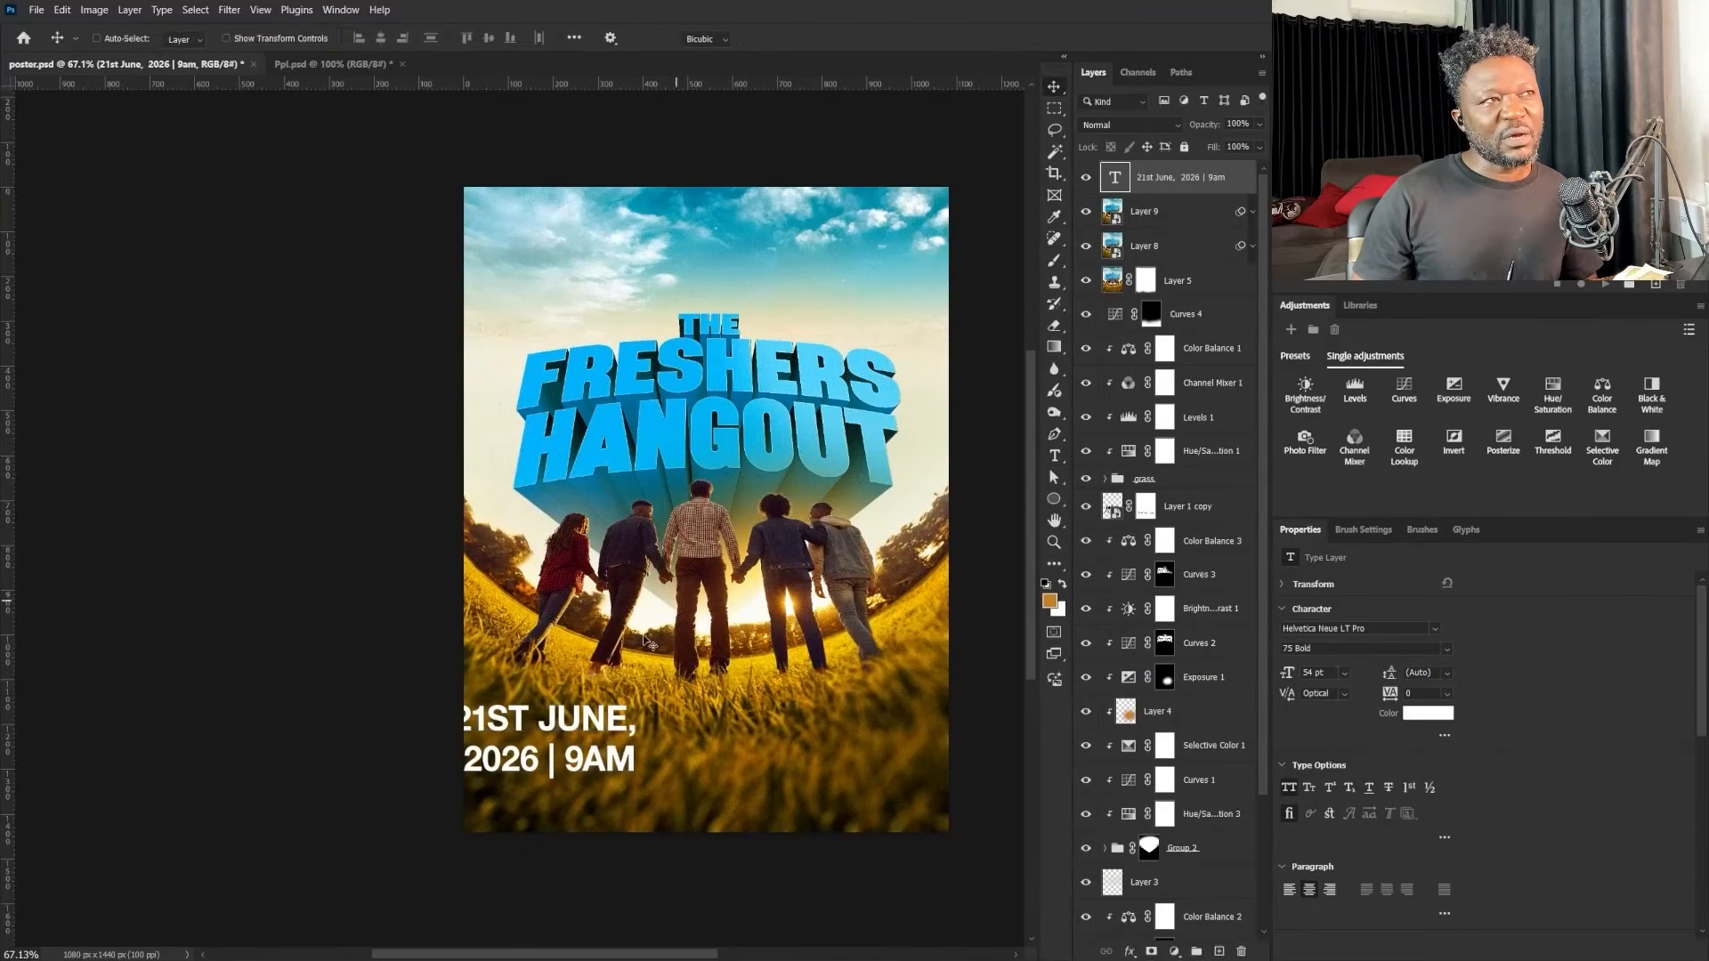
Step: Scale the date text down to 34.46 pt and place it in the flyer's lower-left corner
key(ctrl+t)
mouse_move(614, 723)
mouse_down()
mouse_move(691, 715)
mouse_move(647, 719)
mouse_up()
drag(592, 741, 537, 756)
key(Return)
Step: Reword the date text as "June 21" above "9:00am" and set its leading to 33 pt
key(t)
click(489, 774)
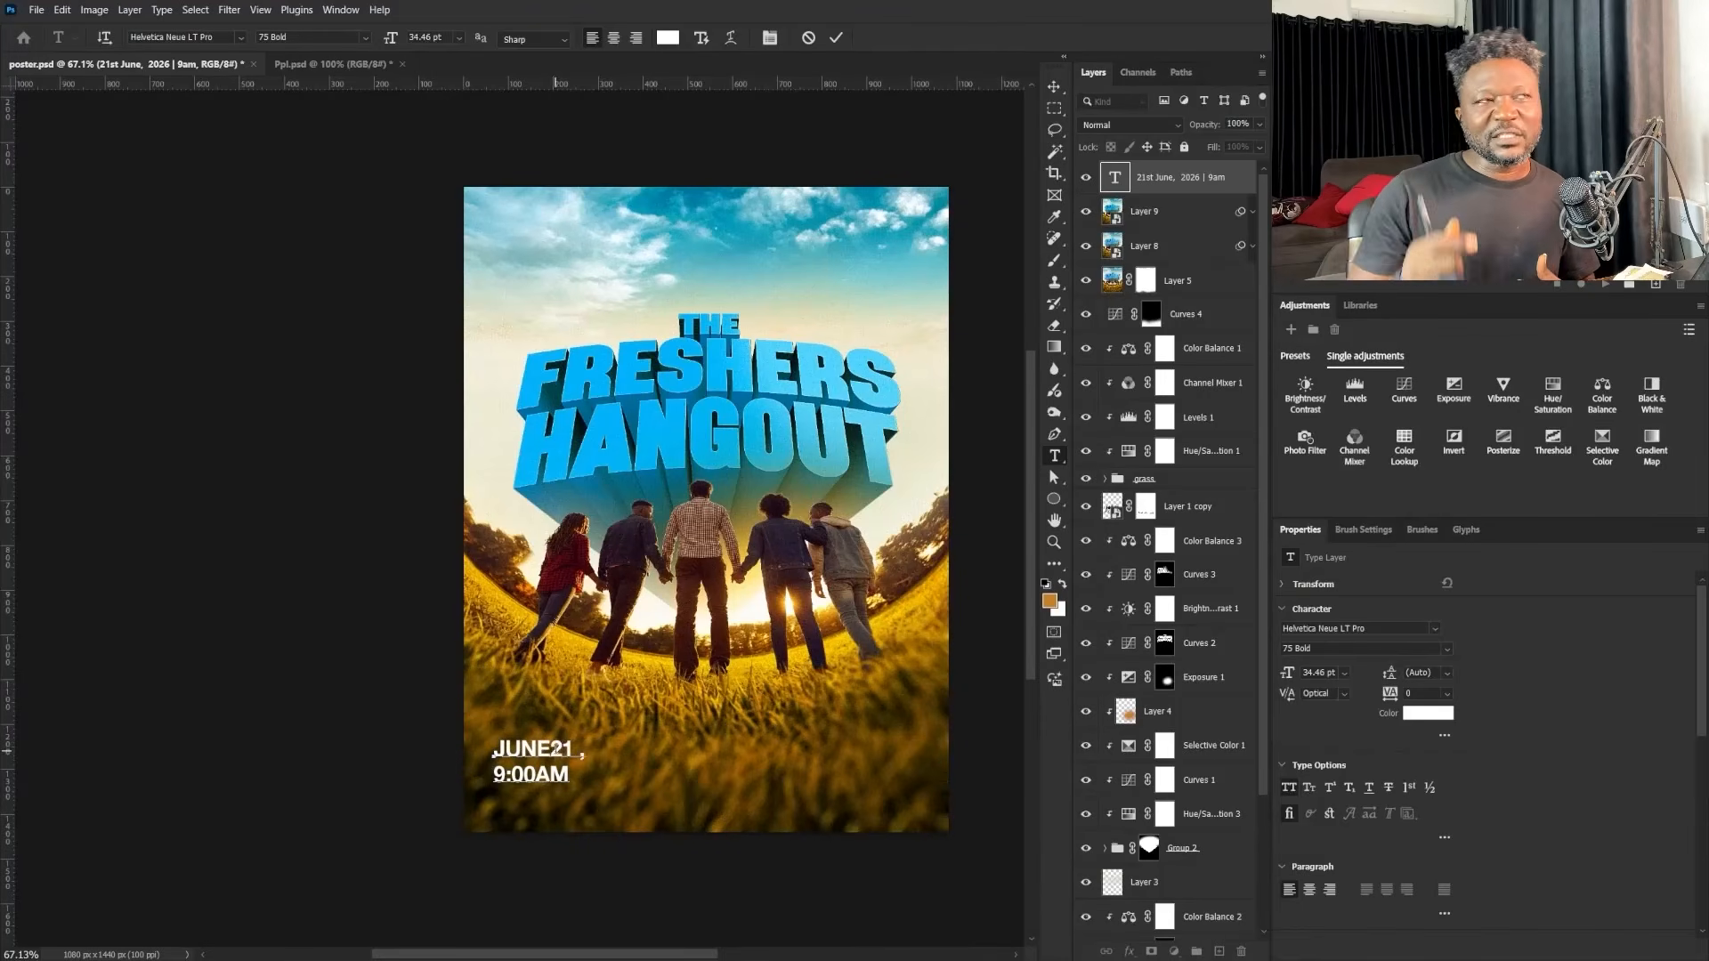
click(1446, 672)
click(1419, 750)
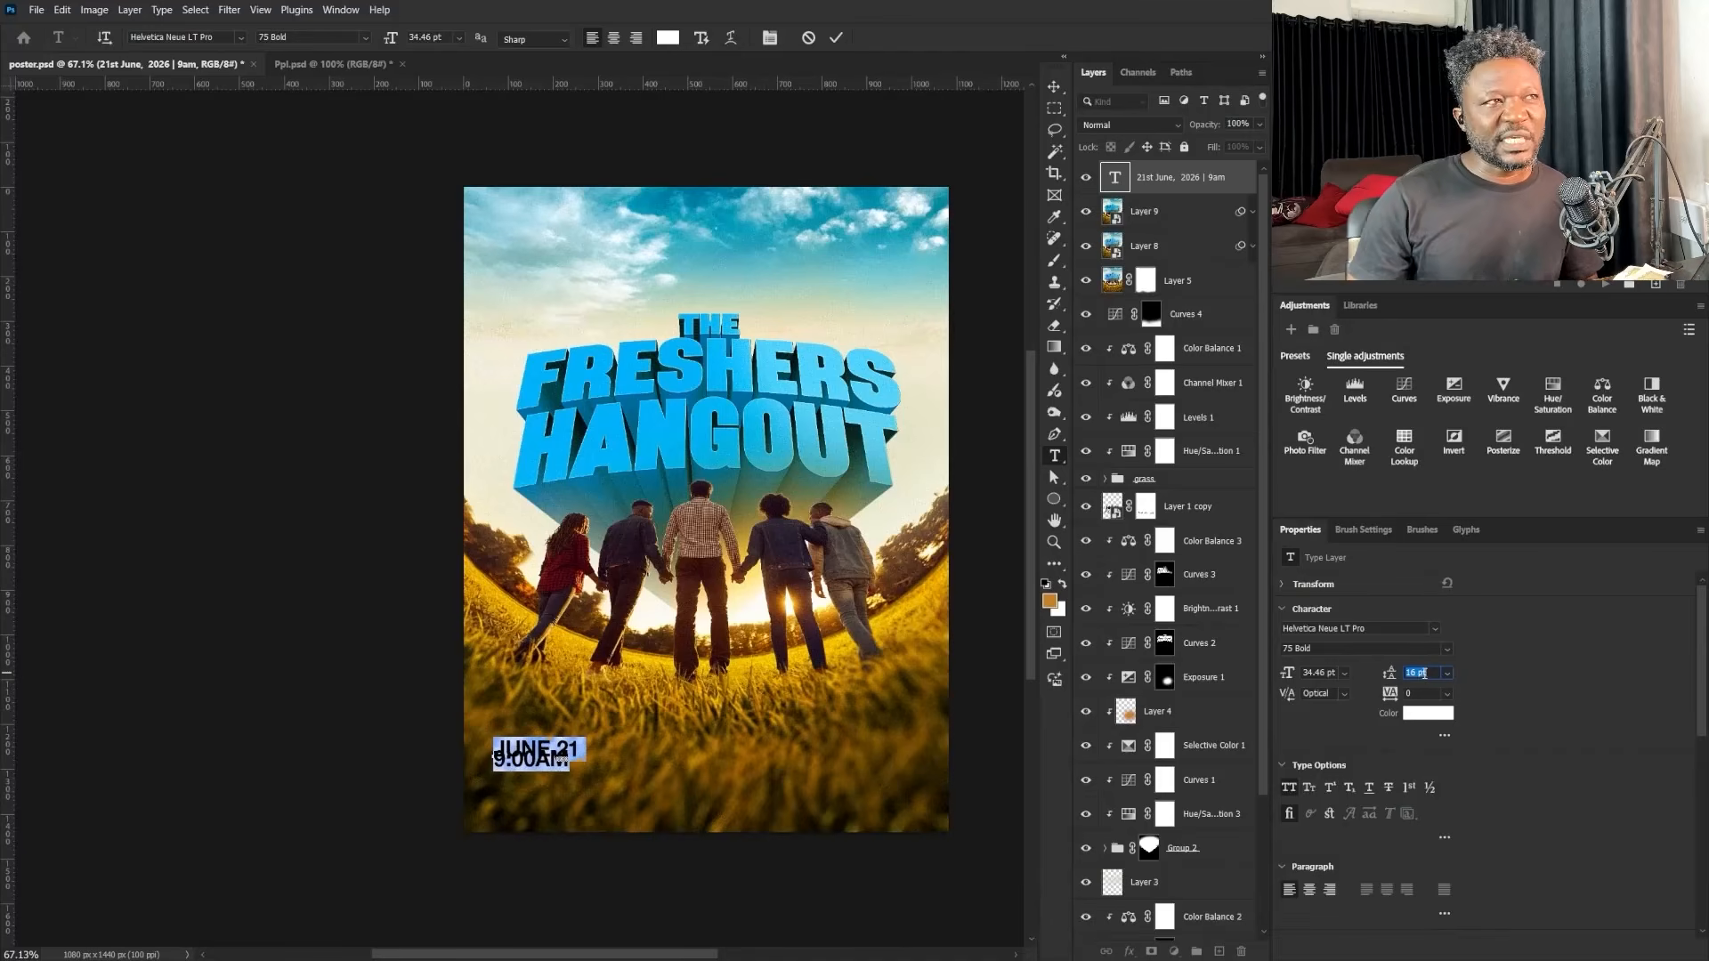
text(33)
key(Return)
key(Up)
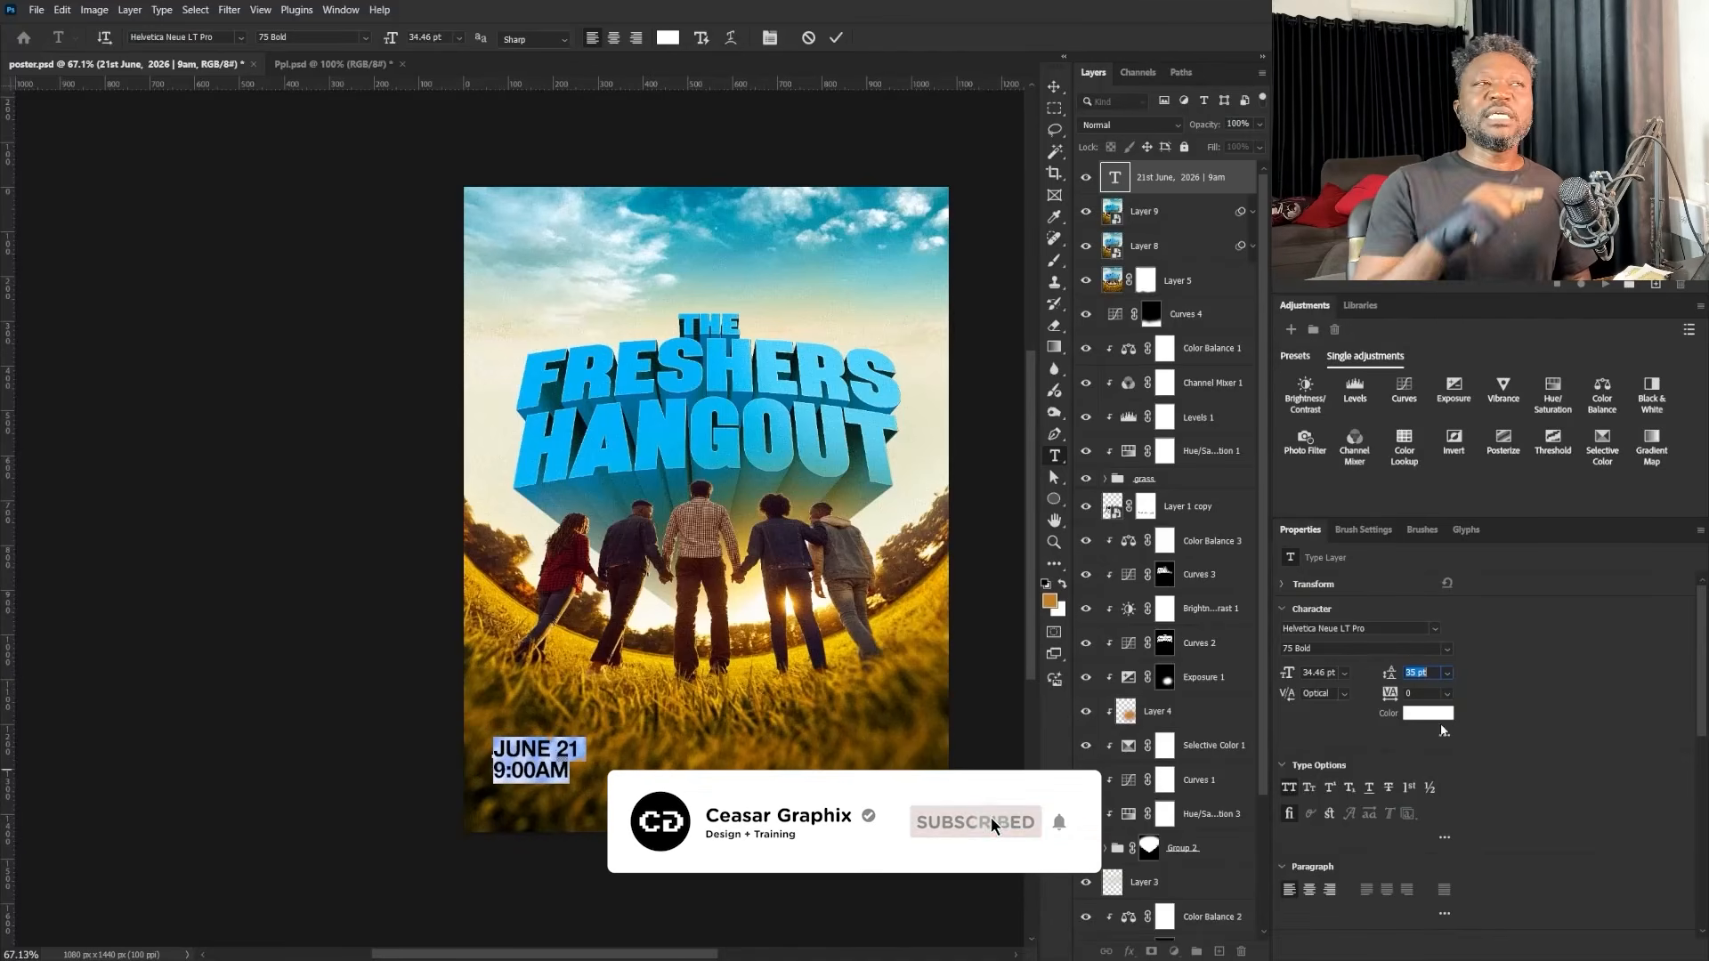
Step: Set the date text's tracking to -20 and enlarge it to 38.58 pt in the flyer's lower-left corner
drag(1390, 694, 1381, 705)
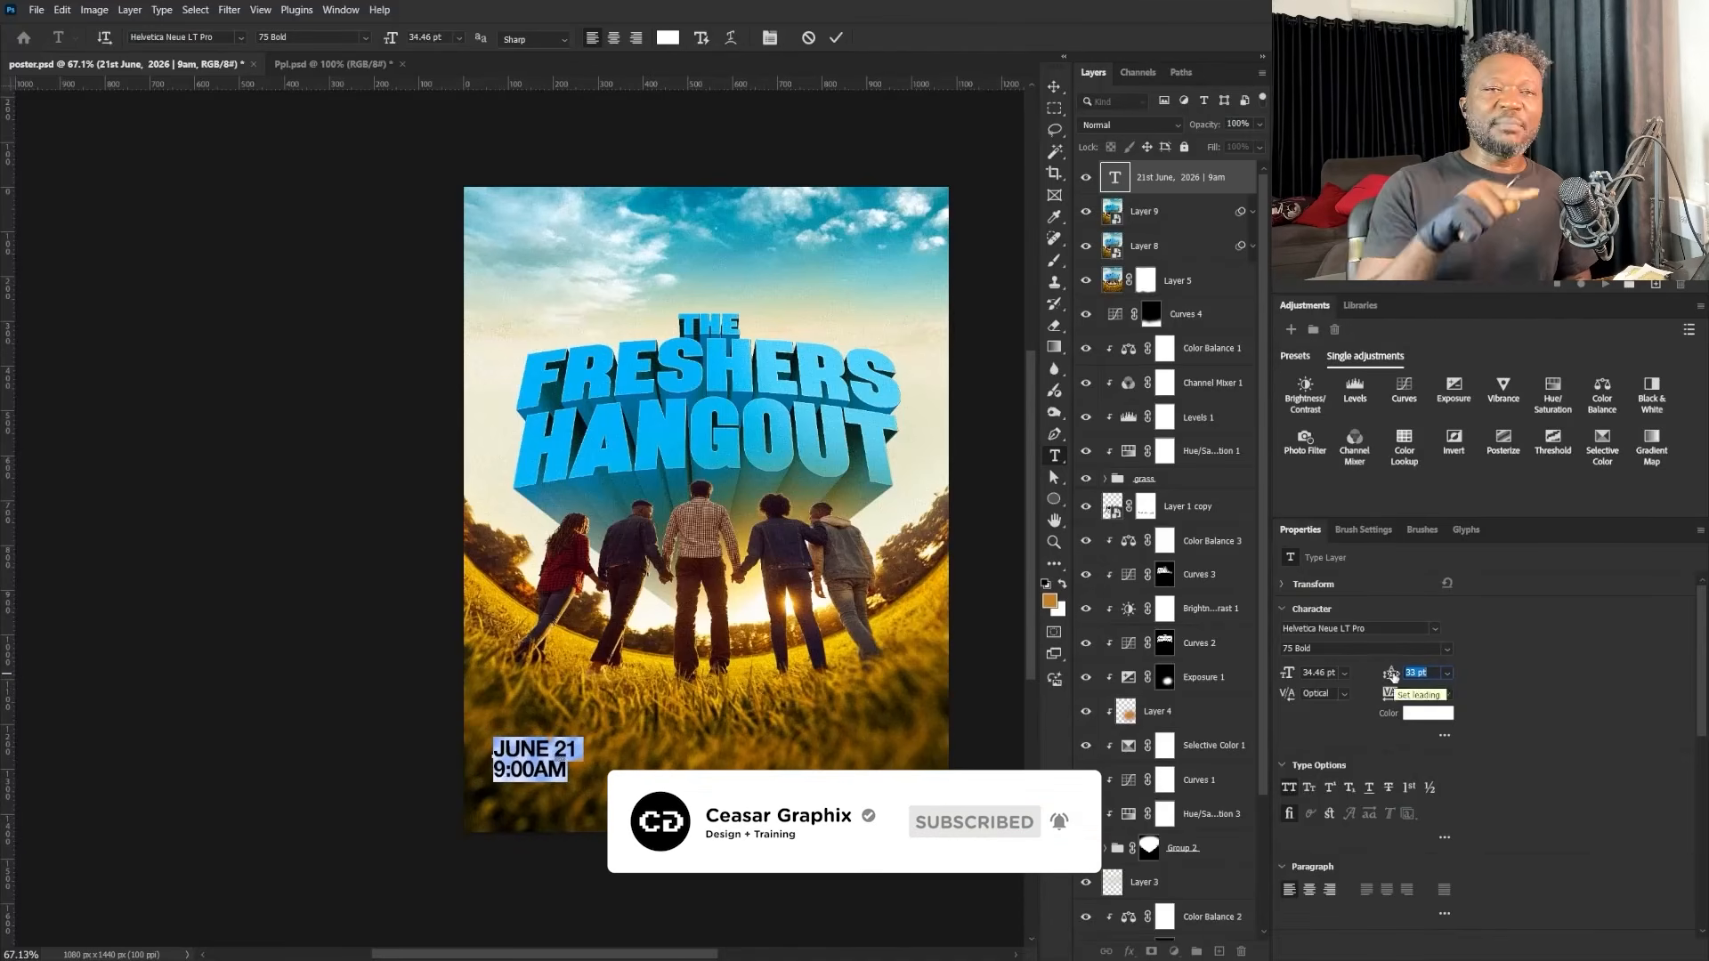
click(1054, 87)
drag(535, 759, 603, 750)
key(ctrl+t)
key(Return)
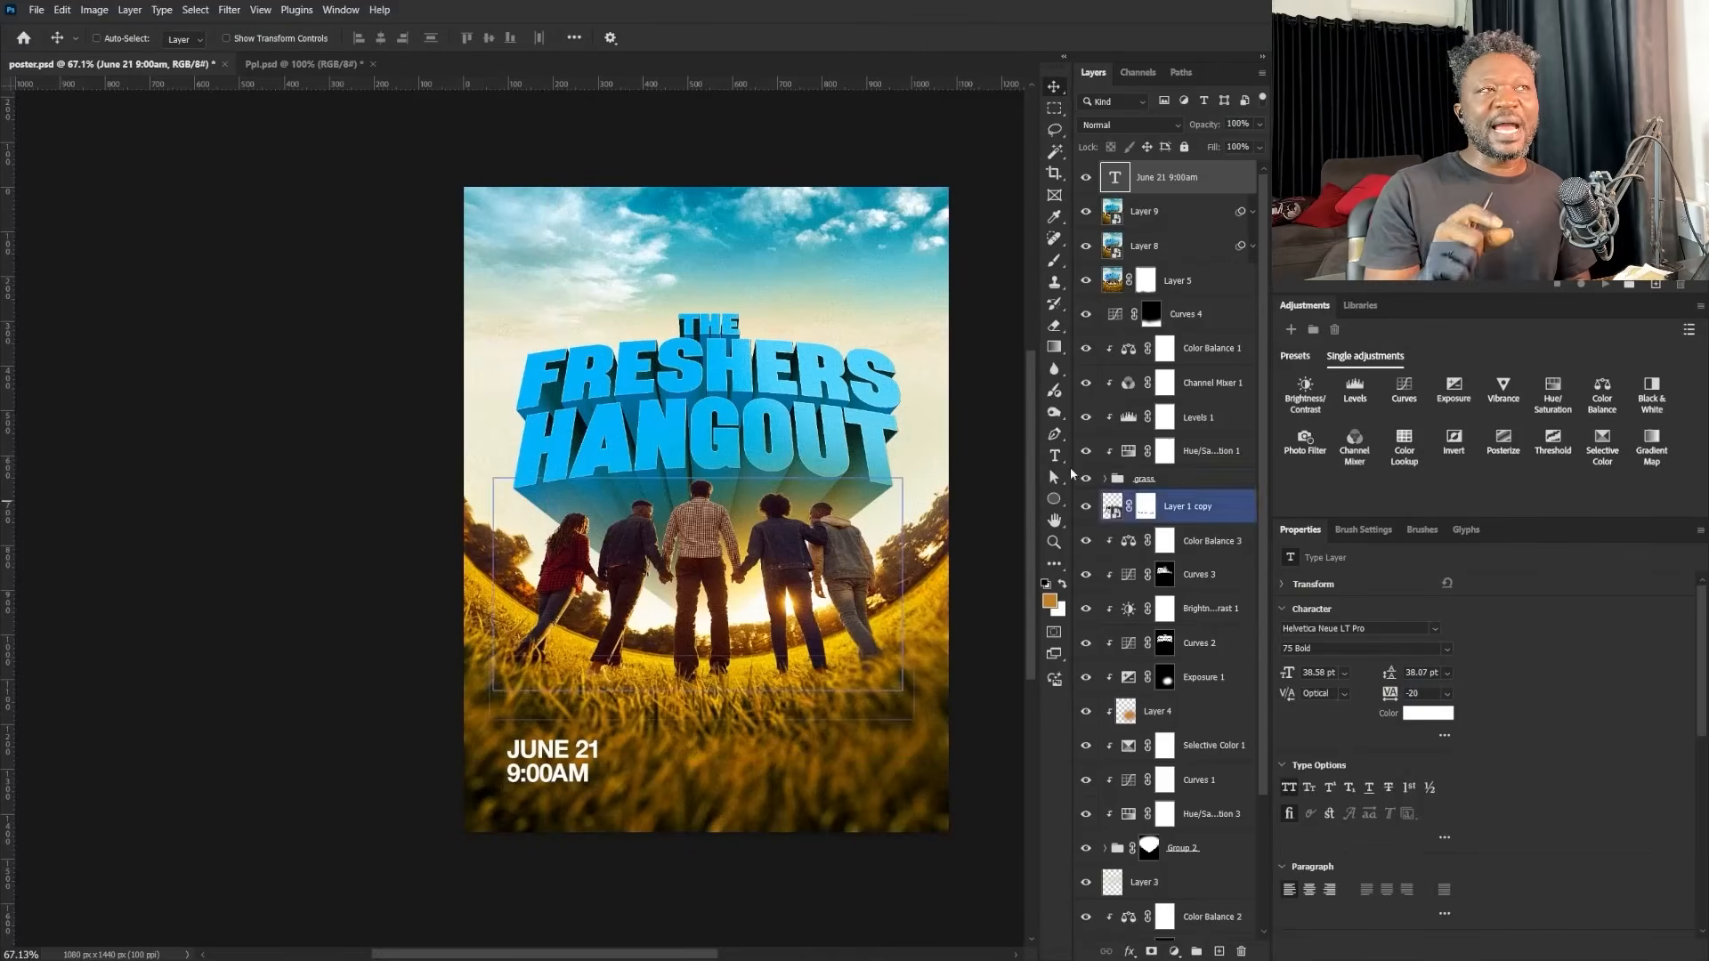
Step: Add the venue text "Rufus Green Gardens", scale it to 12.8 pt and place it directly beneath 9:00AM
click(1053, 456)
click(512, 638)
text(RUFUS GREEN GARDENS)
click(1054, 91)
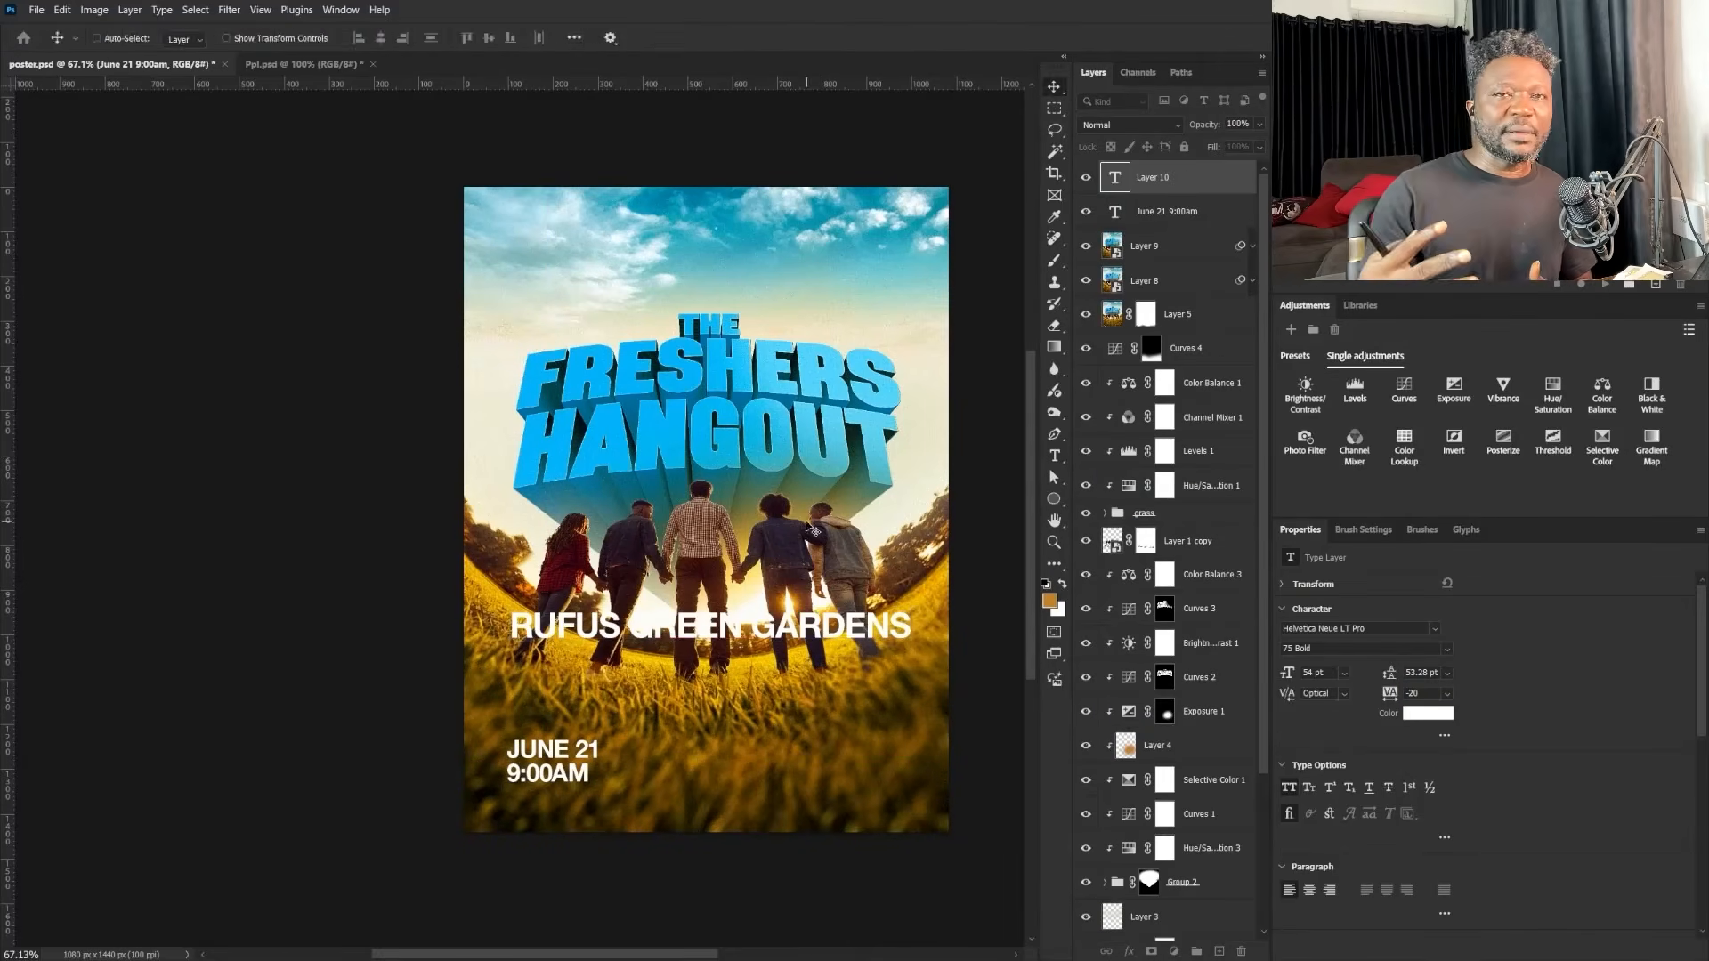
key(ctrl+t)
drag(911, 610, 540, 796)
key(Return)
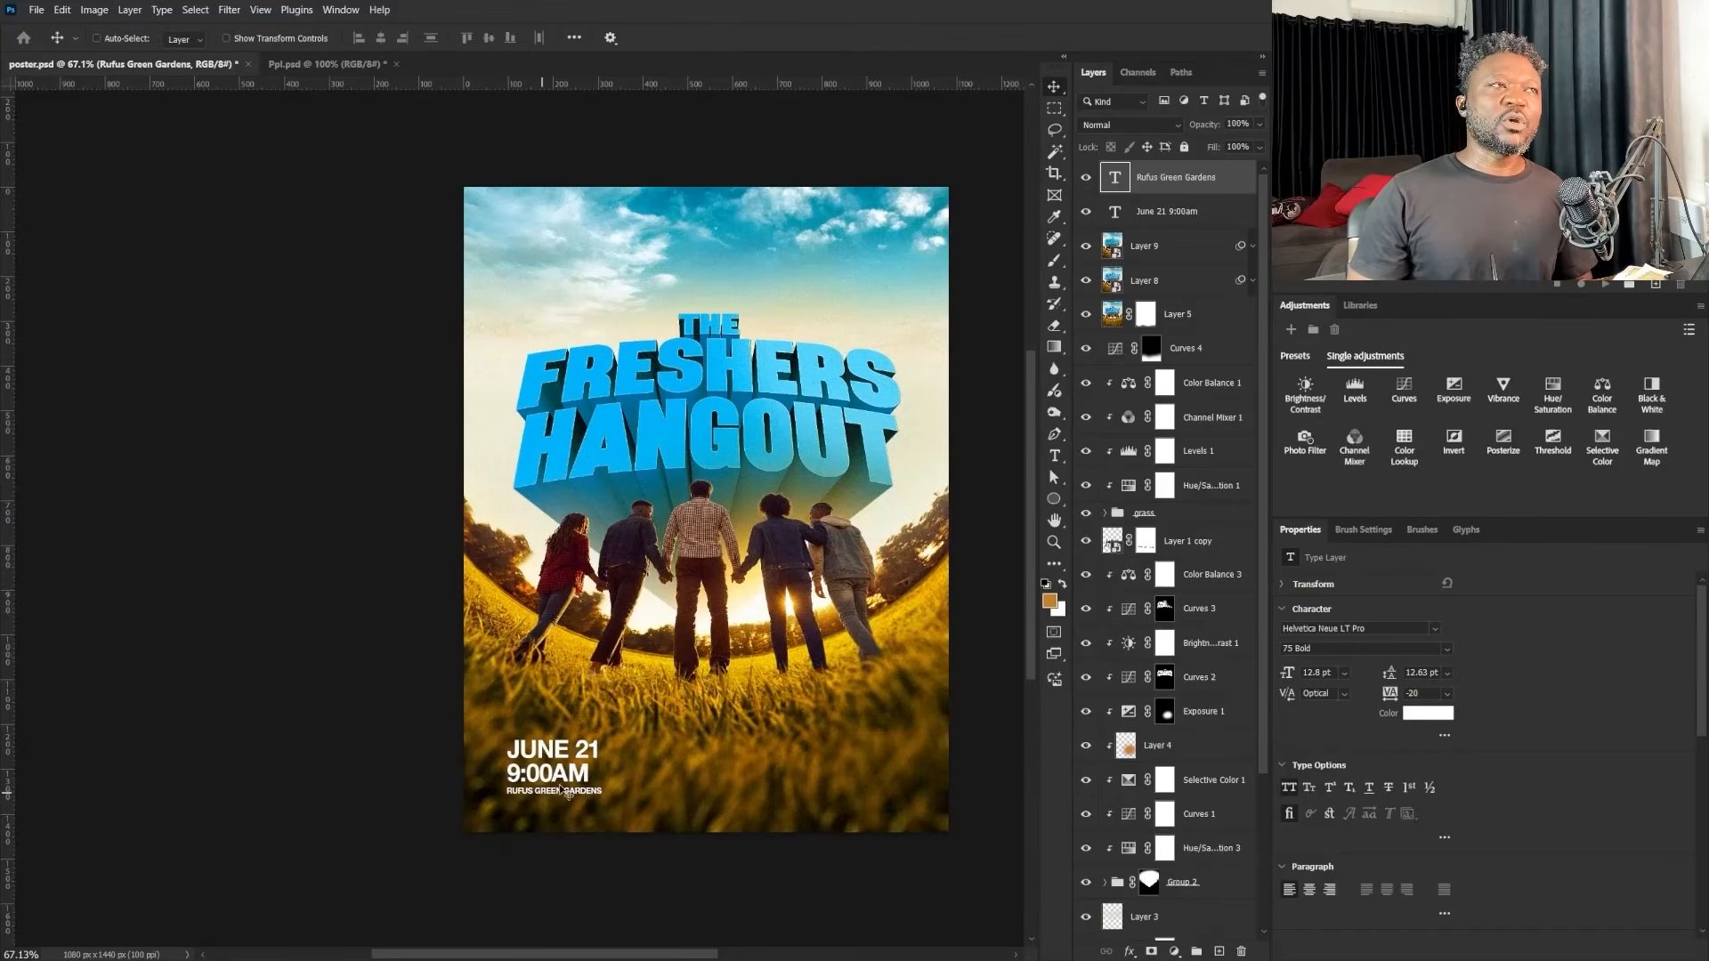
Step: Add the pickup location and 8AM text beside the date and style it in Helvetica Neue LT Pro 55 Roman at 11 pt
key(t)
click(685, 755)
text(PICKUP LOCATION 8AM)
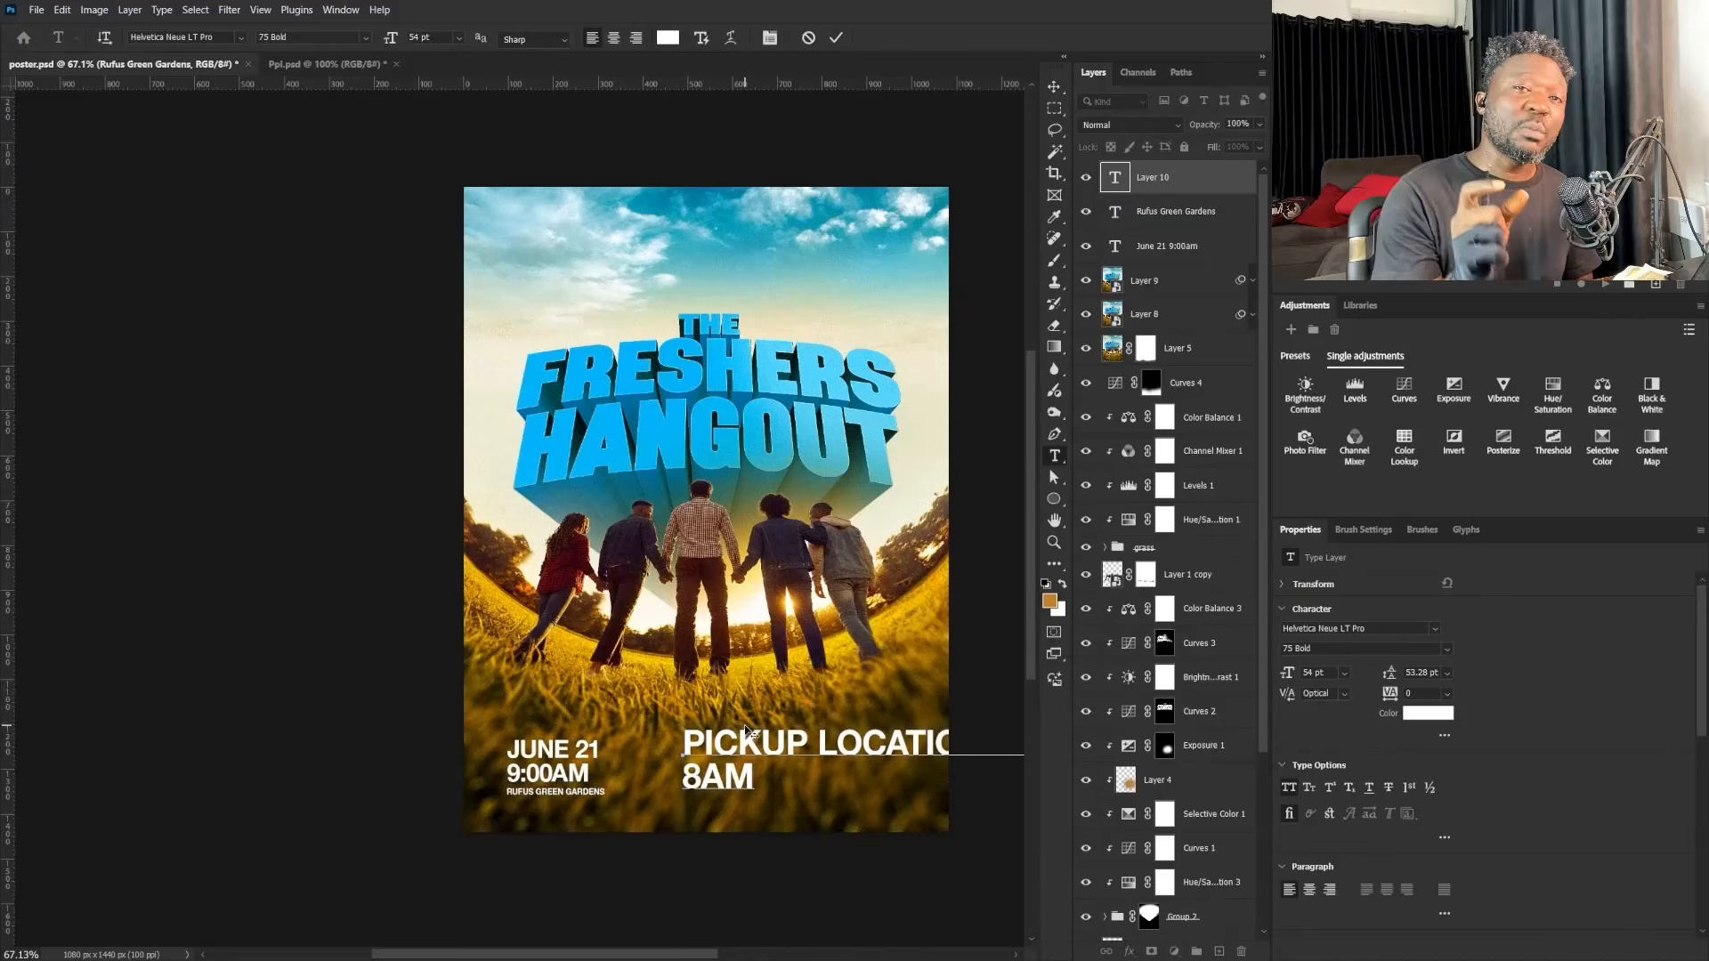
key(ctrl+a)
click(1364, 648)
click(1193, 420)
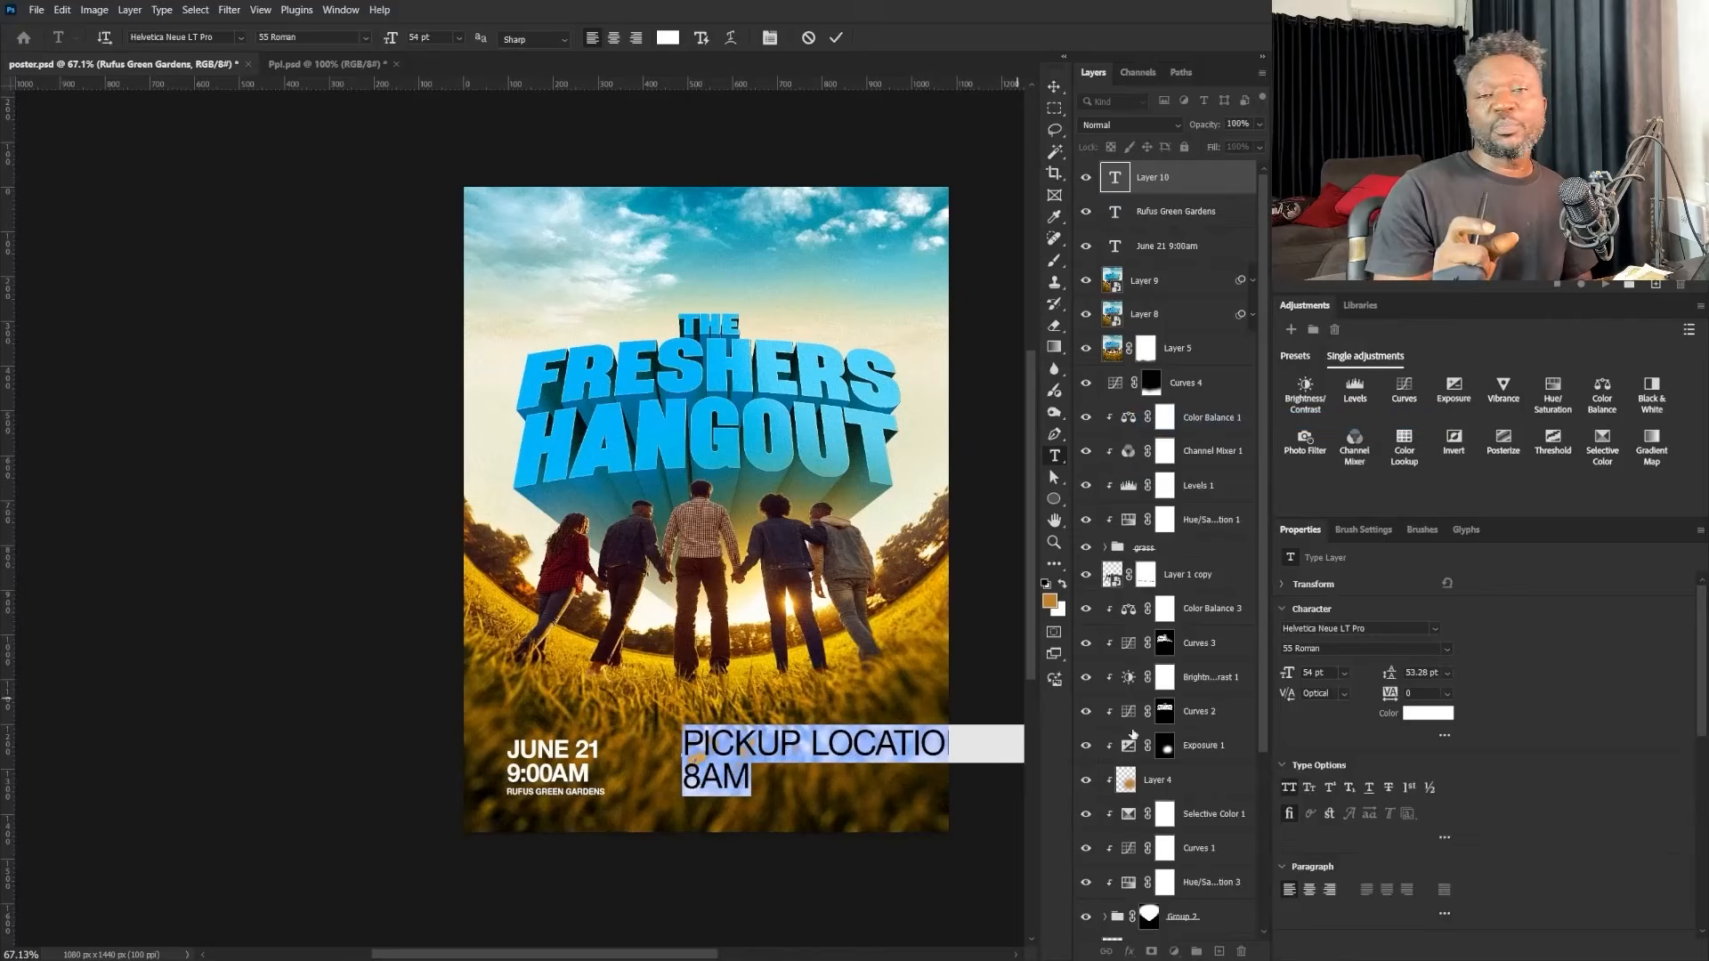
click(1344, 672)
click(1335, 770)
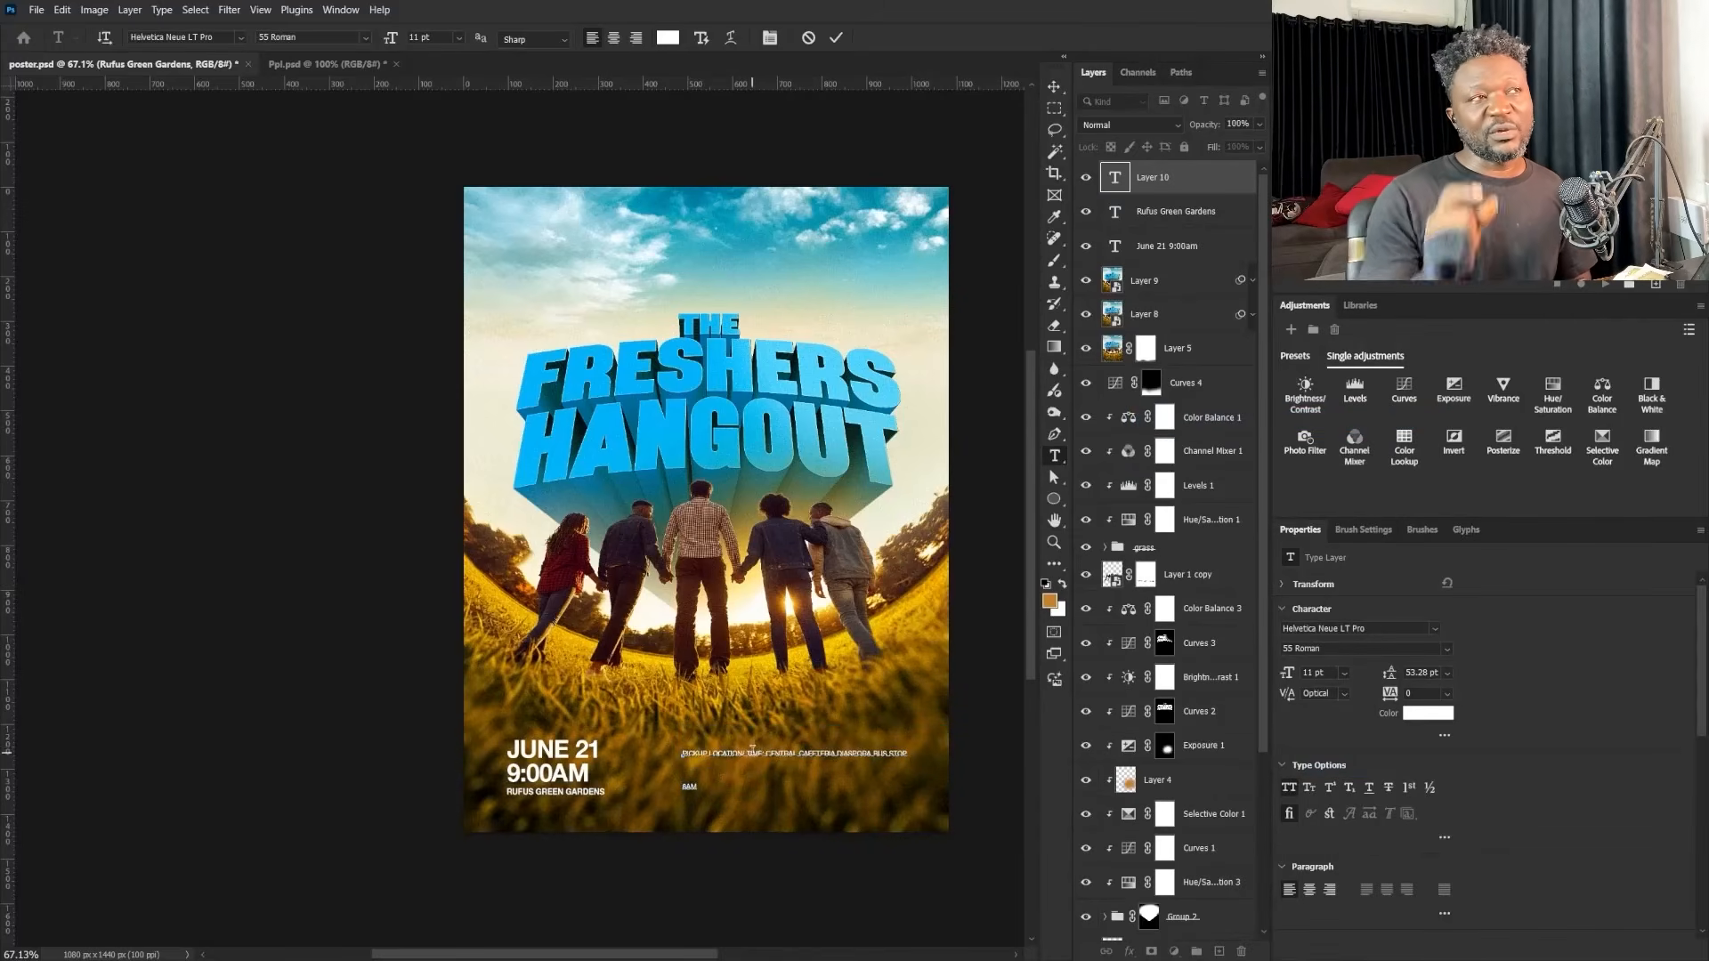
click(1364, 648)
click(1184, 691)
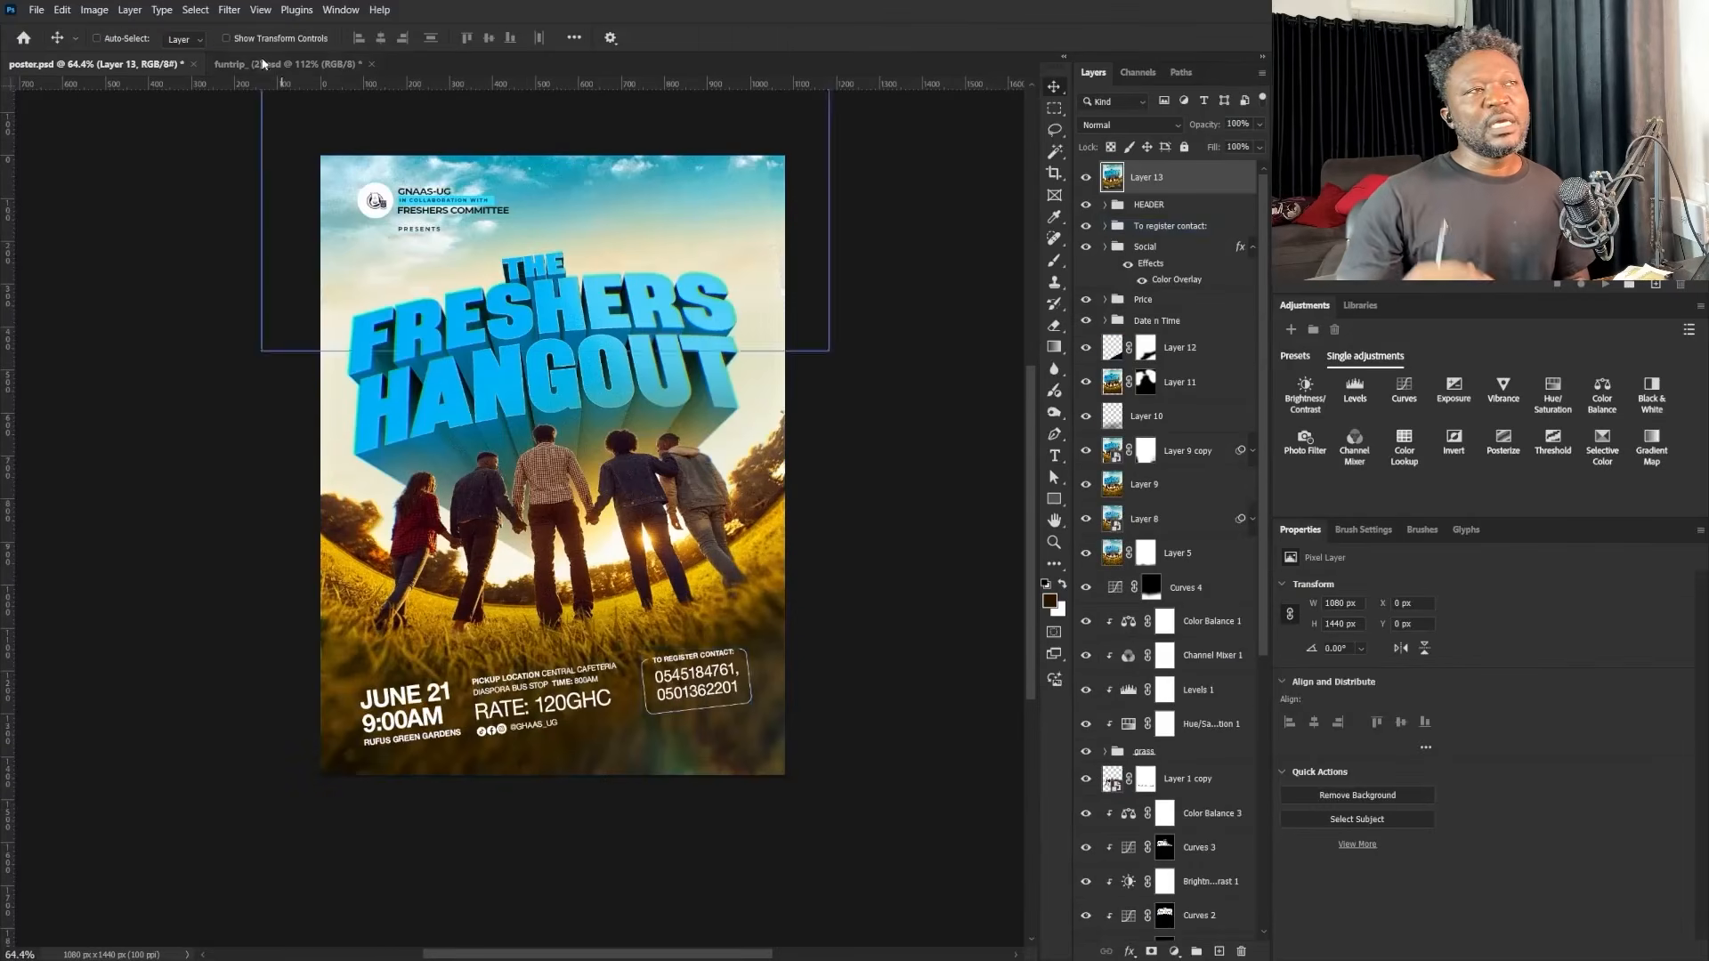
Step: Start a Field Blur on the merged flyer layer and add pins on HANGOUT's last letters and across the upper sky
click(229, 10)
click(461, 268)
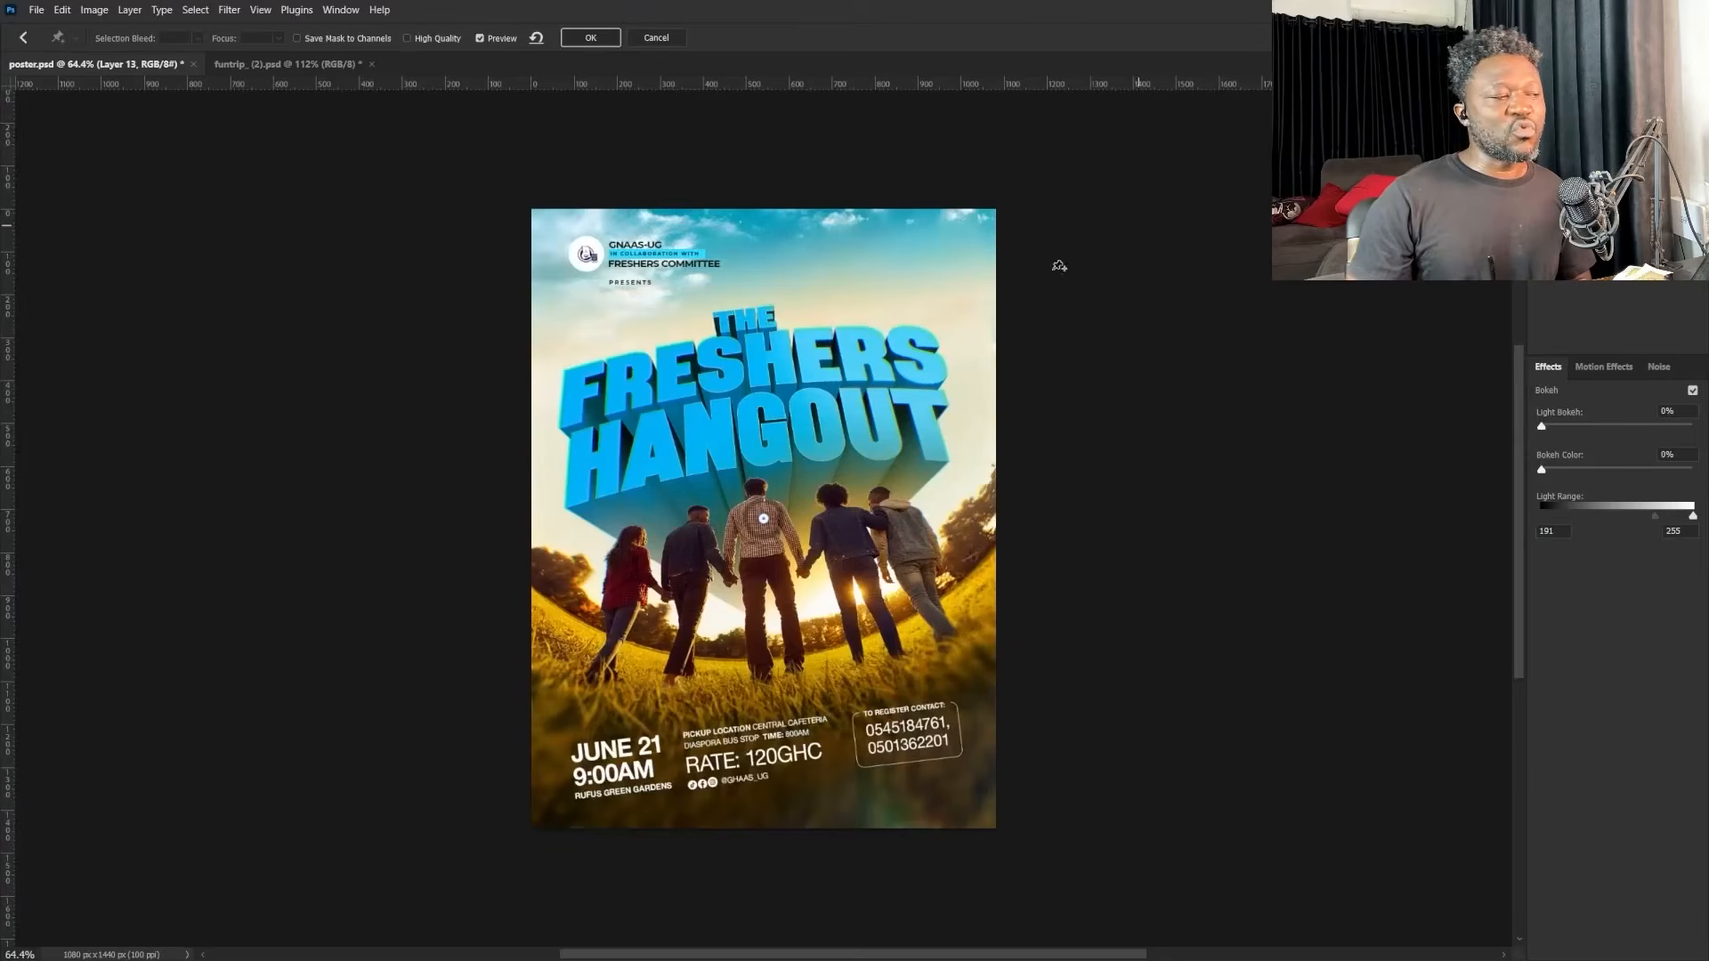
click(905, 387)
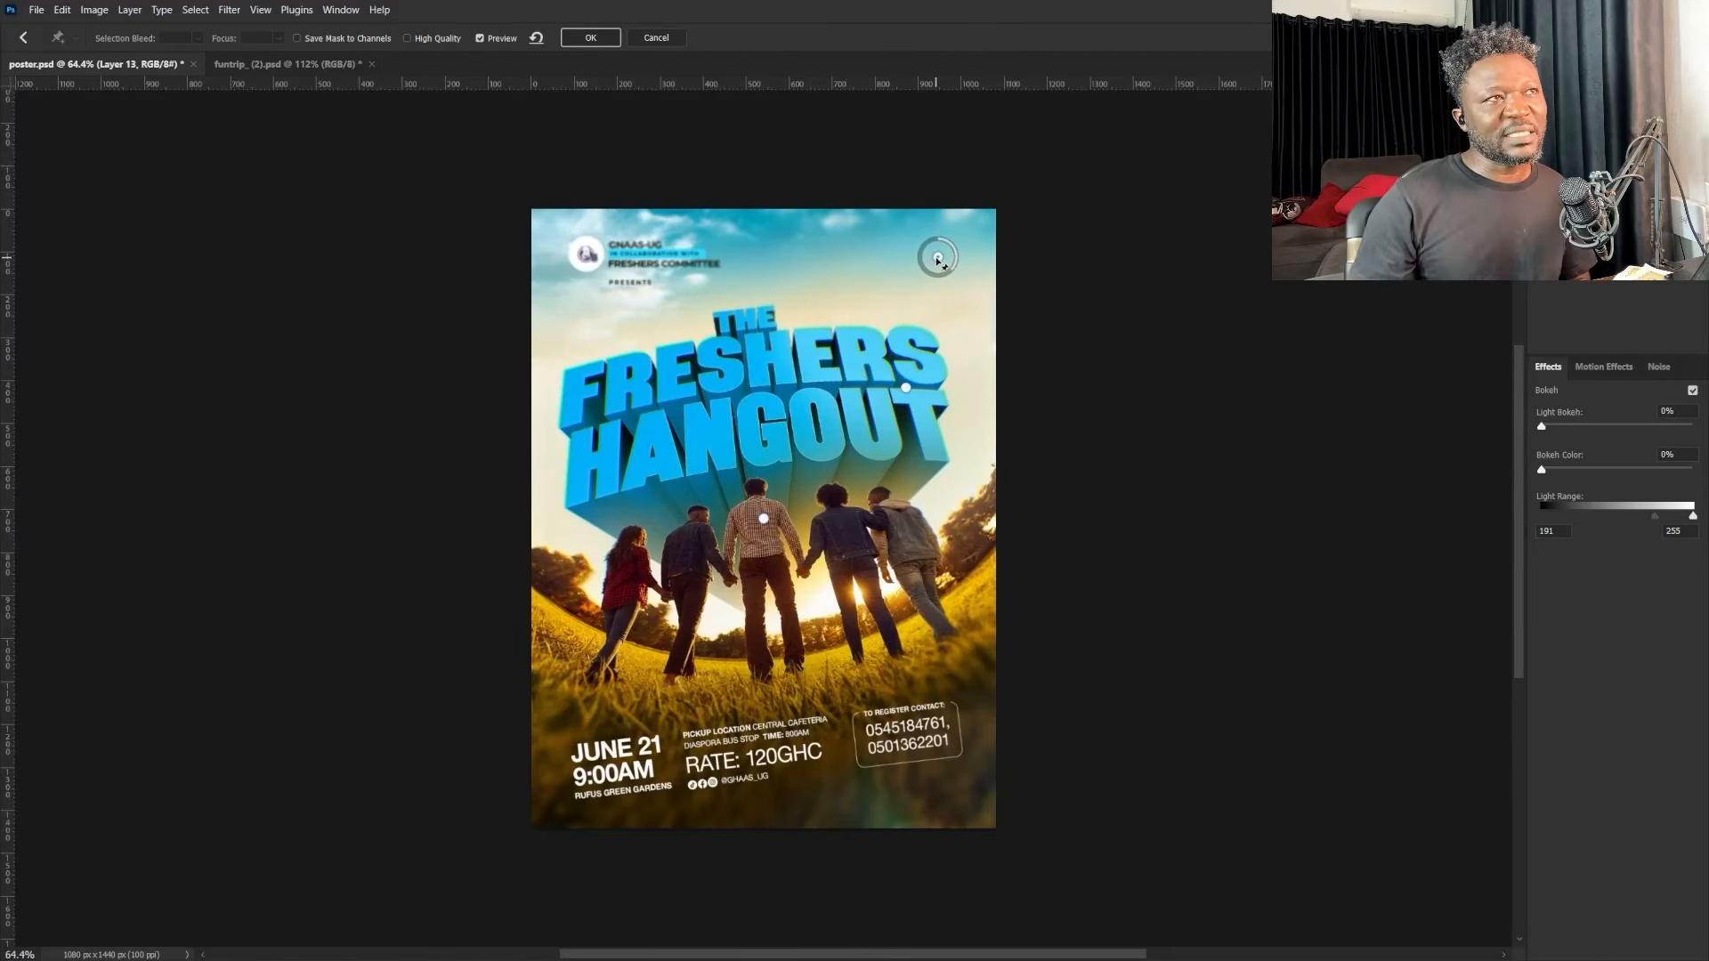
click(753, 272)
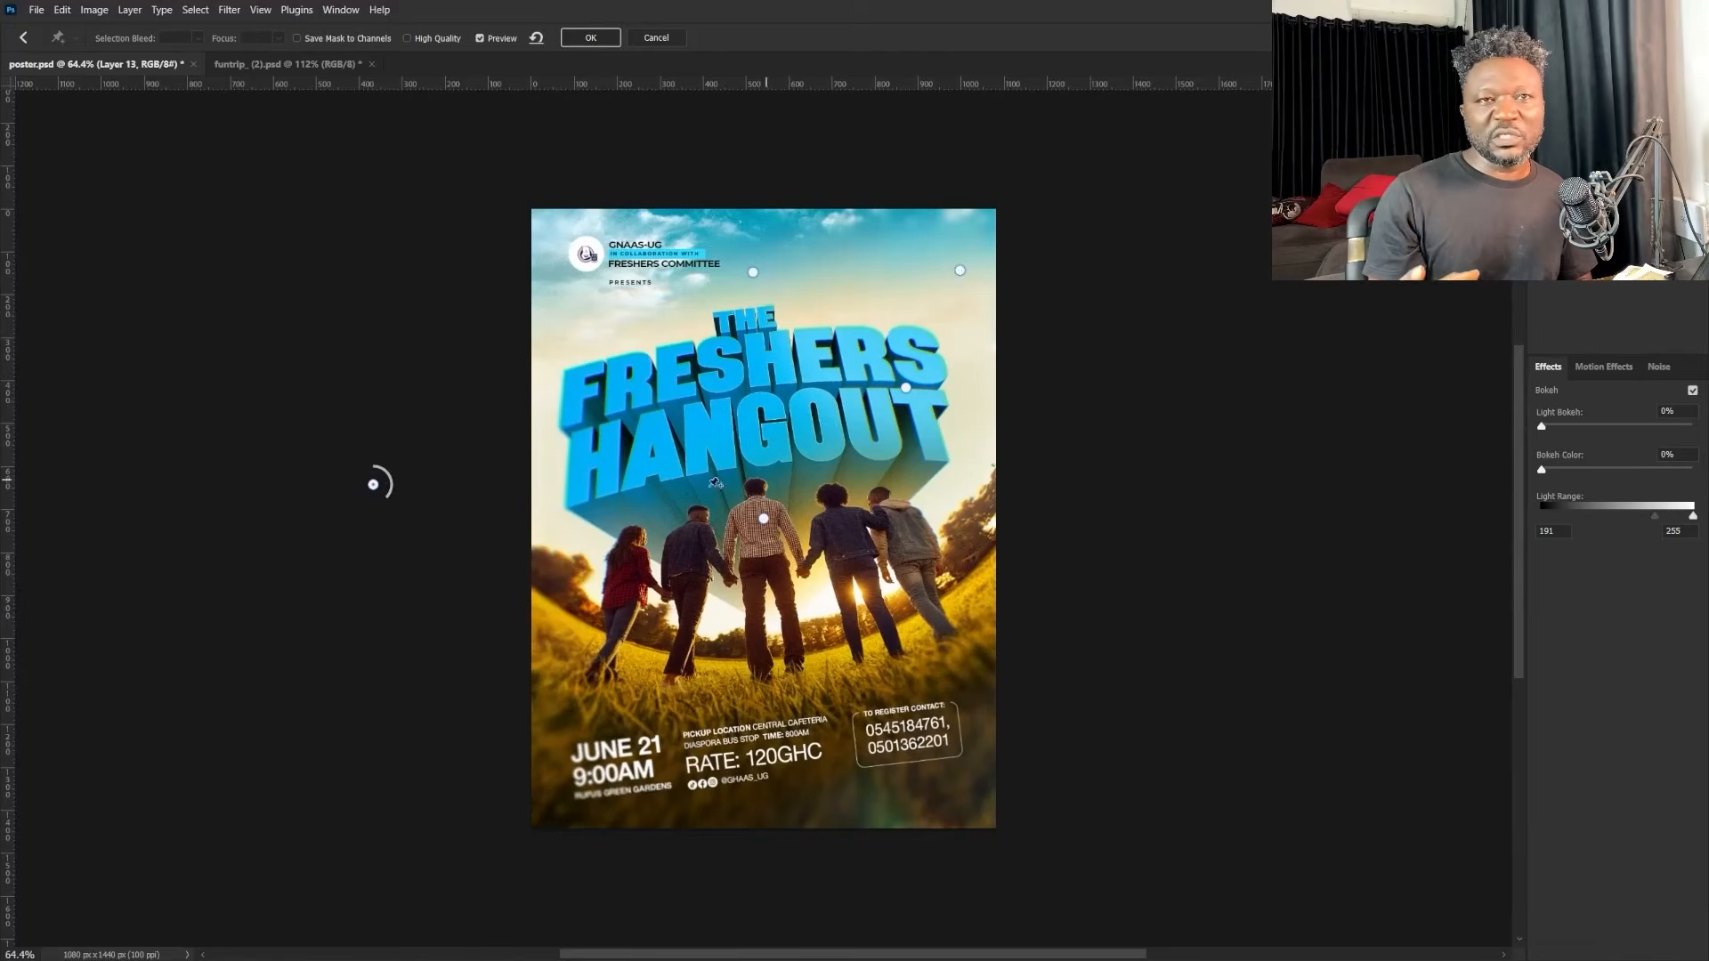
Step: Add blur pins over HANGOUT's first letters, beyond the flyer's left edge and in its upper-left corner, apply the blur and compare before and after
click(609, 503)
drag(609, 503, 655, 455)
drag(373, 485, 459, 447)
drag(655, 456, 625, 453)
click(550, 224)
drag(565, 237, 551, 205)
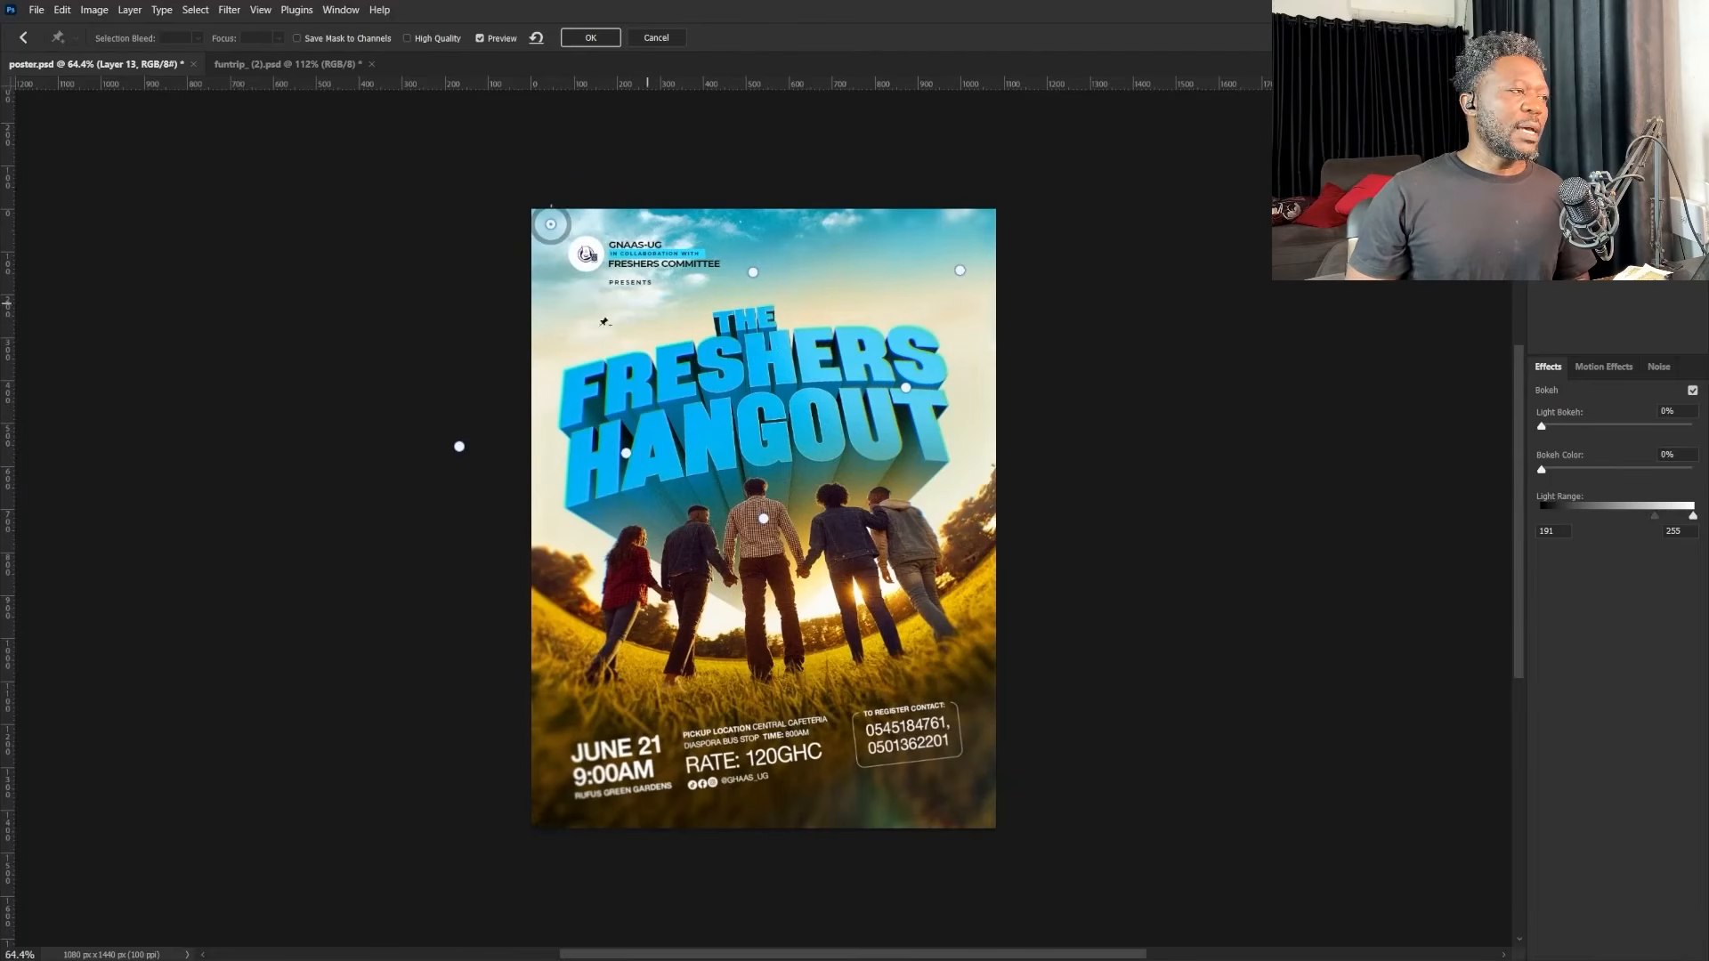
drag(459, 447, 452, 446)
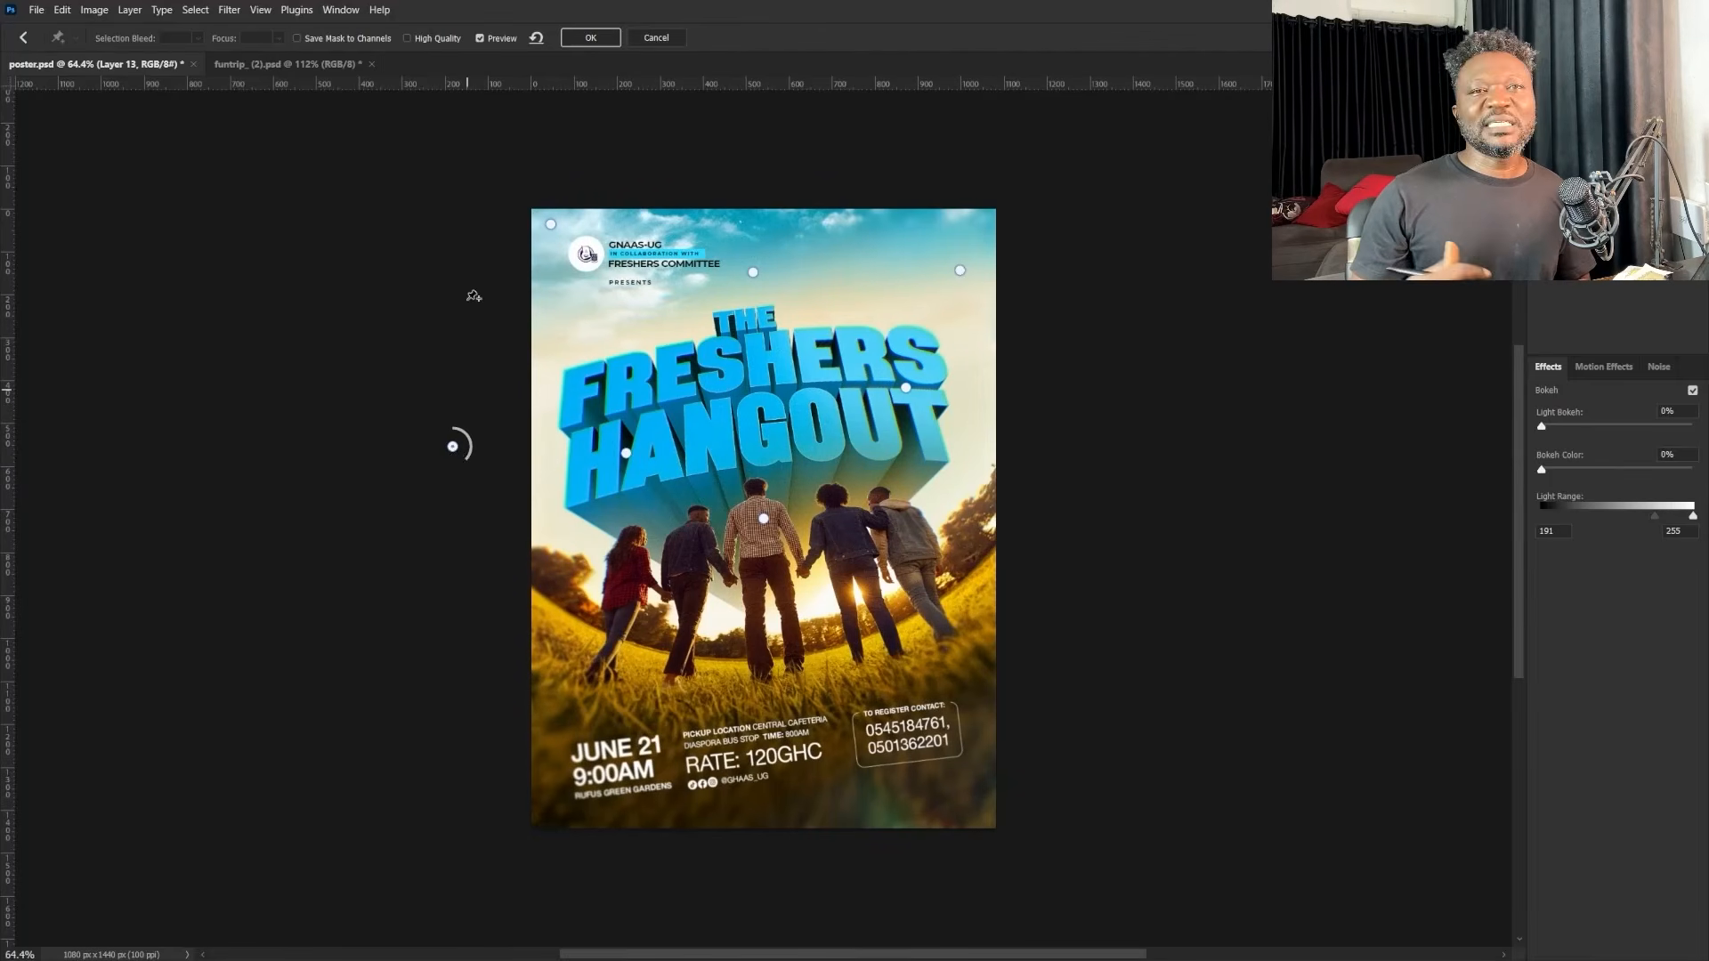
click(582, 43)
click(1088, 179)
click(1088, 179)
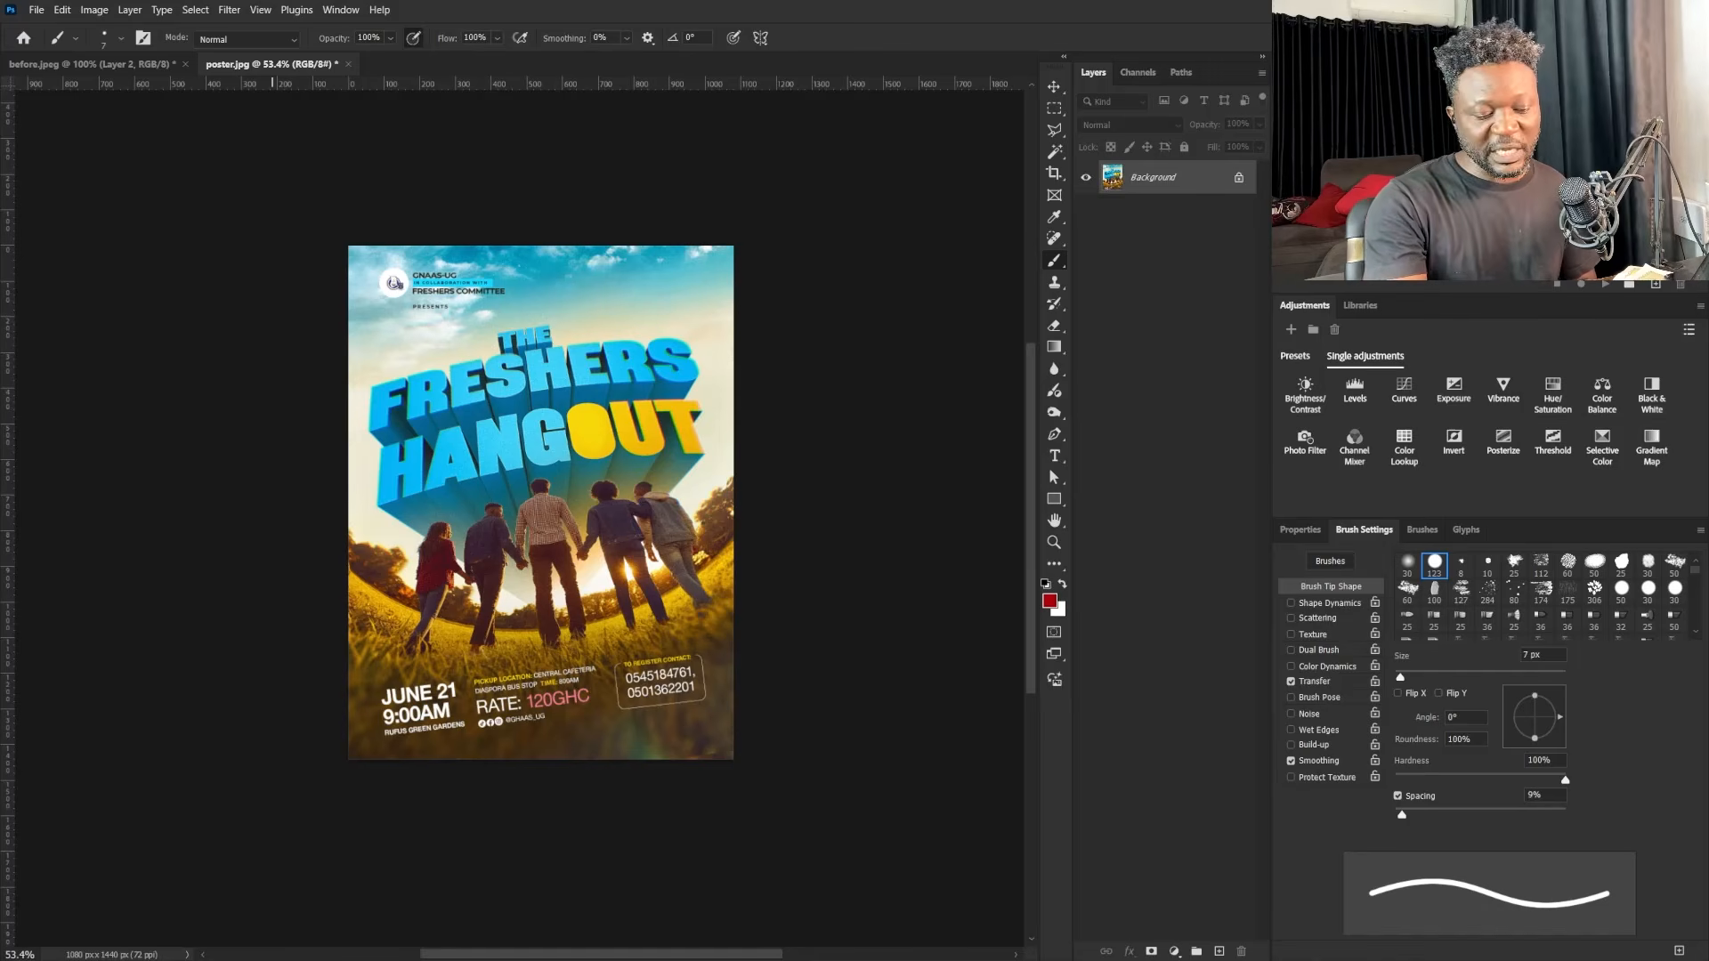
Step: Add two layers to poster.jpg, brush red marks over FRESHERS and the sky above it, hide both layers and select Background
click(1218, 948)
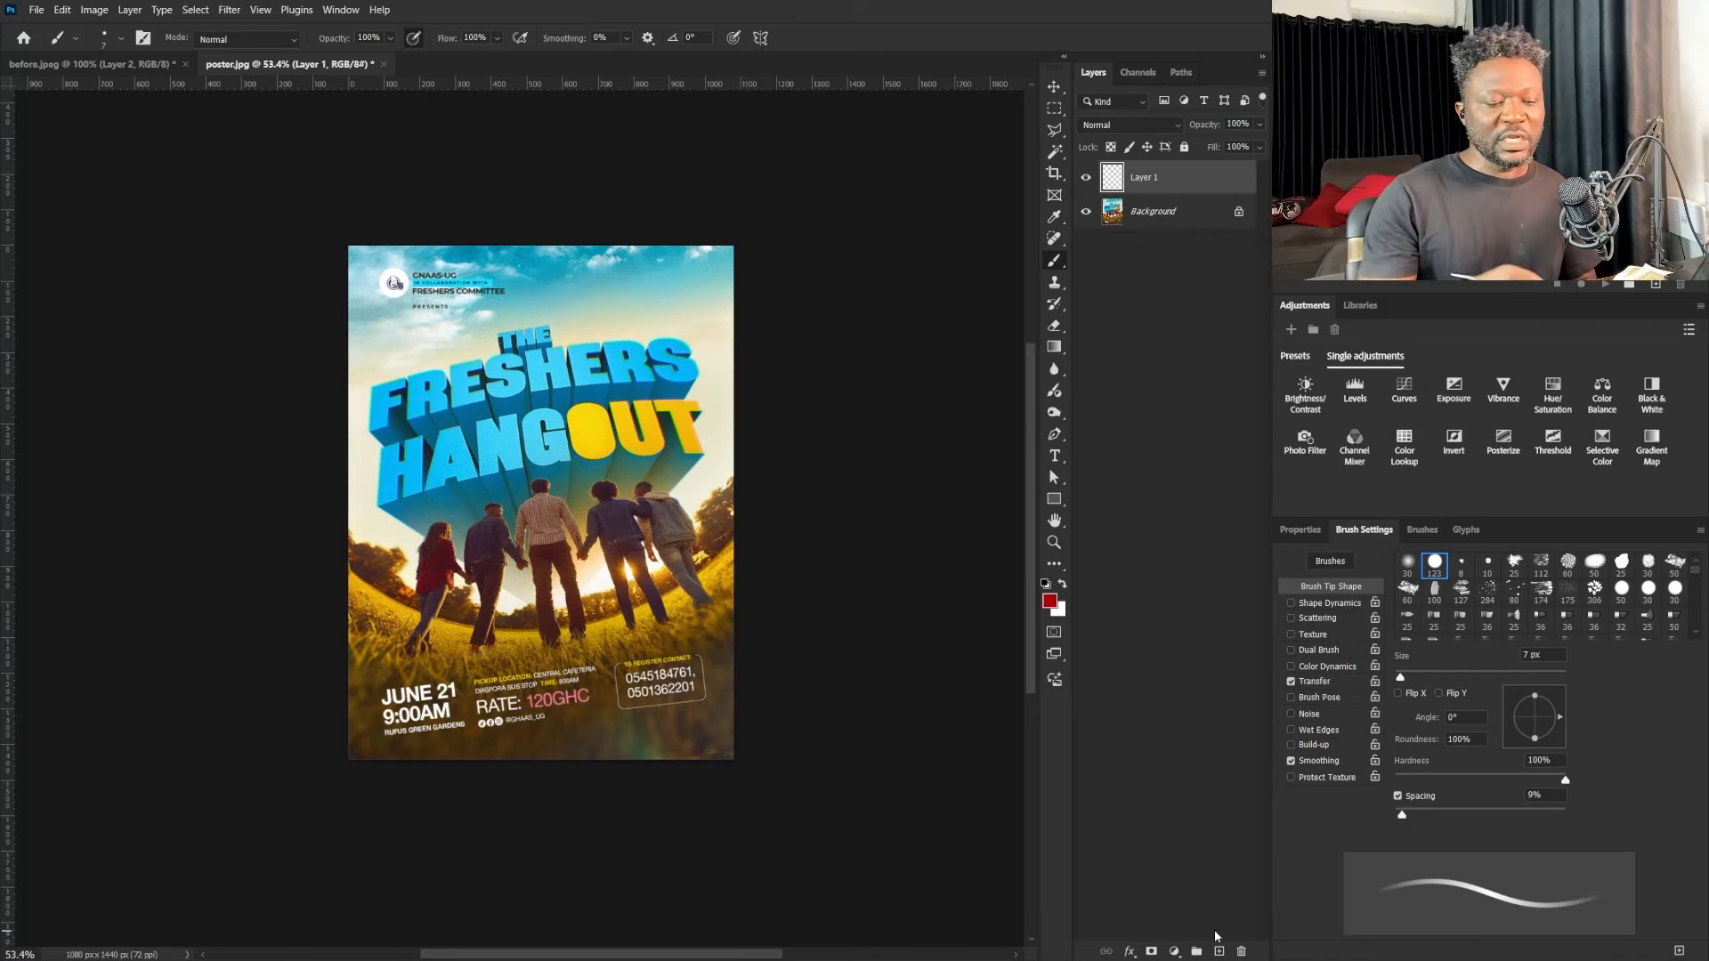
click(1219, 950)
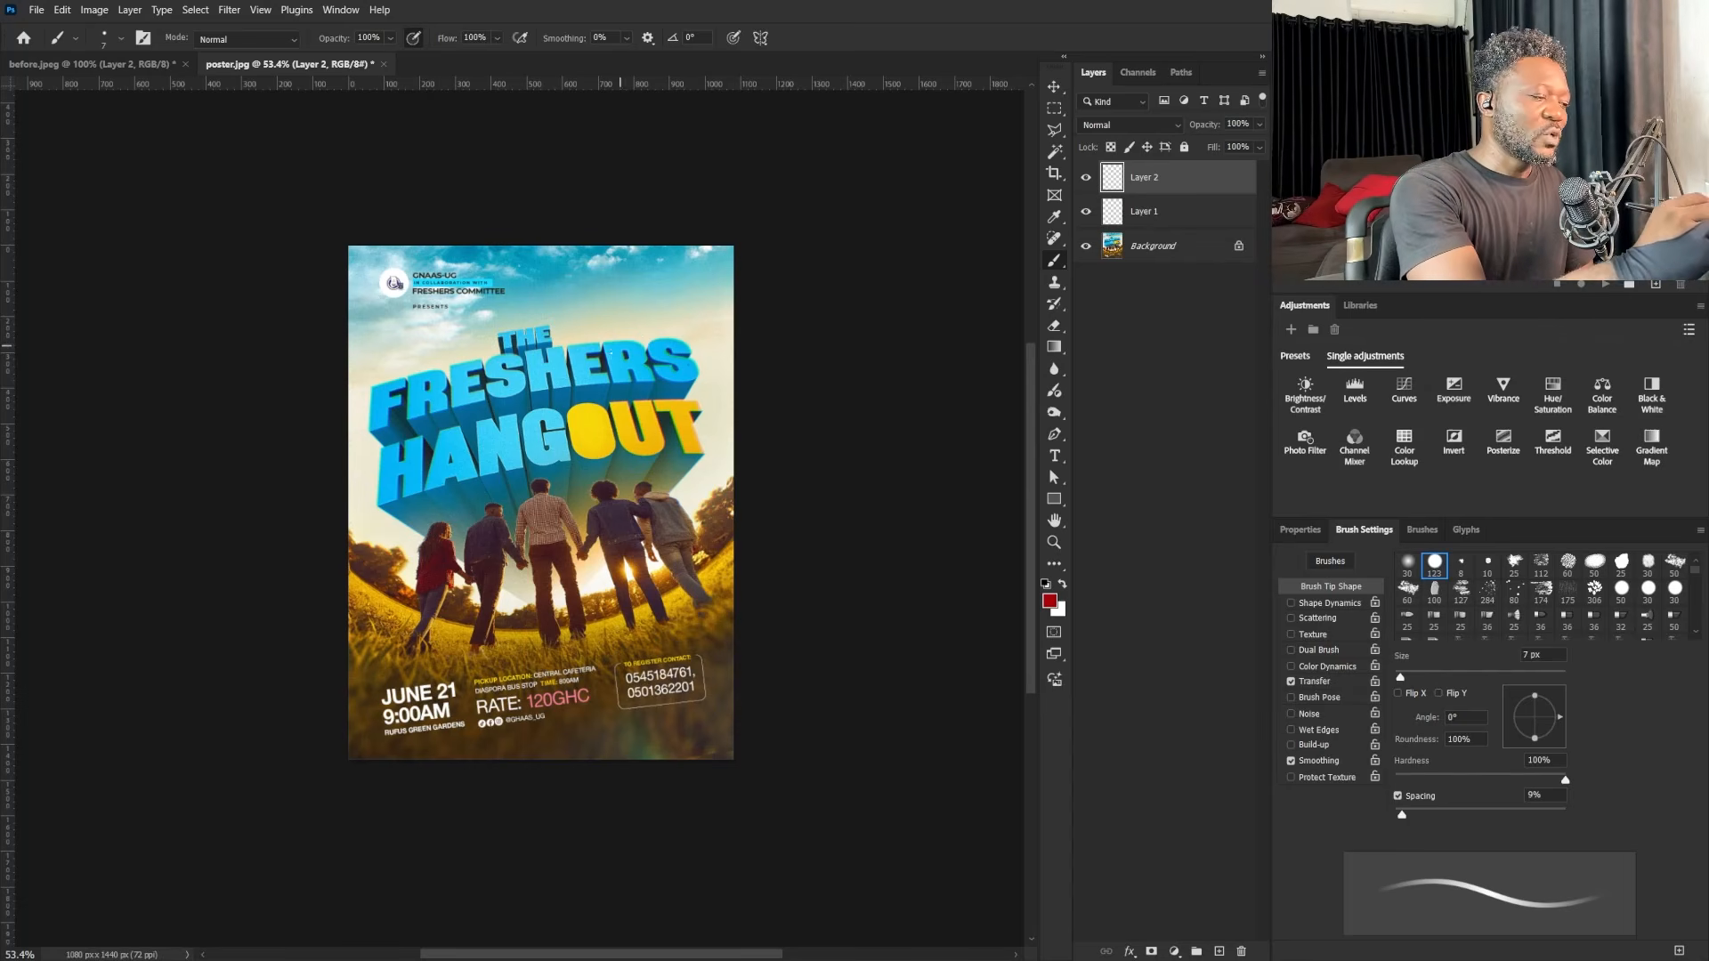
drag(579, 354, 529, 380)
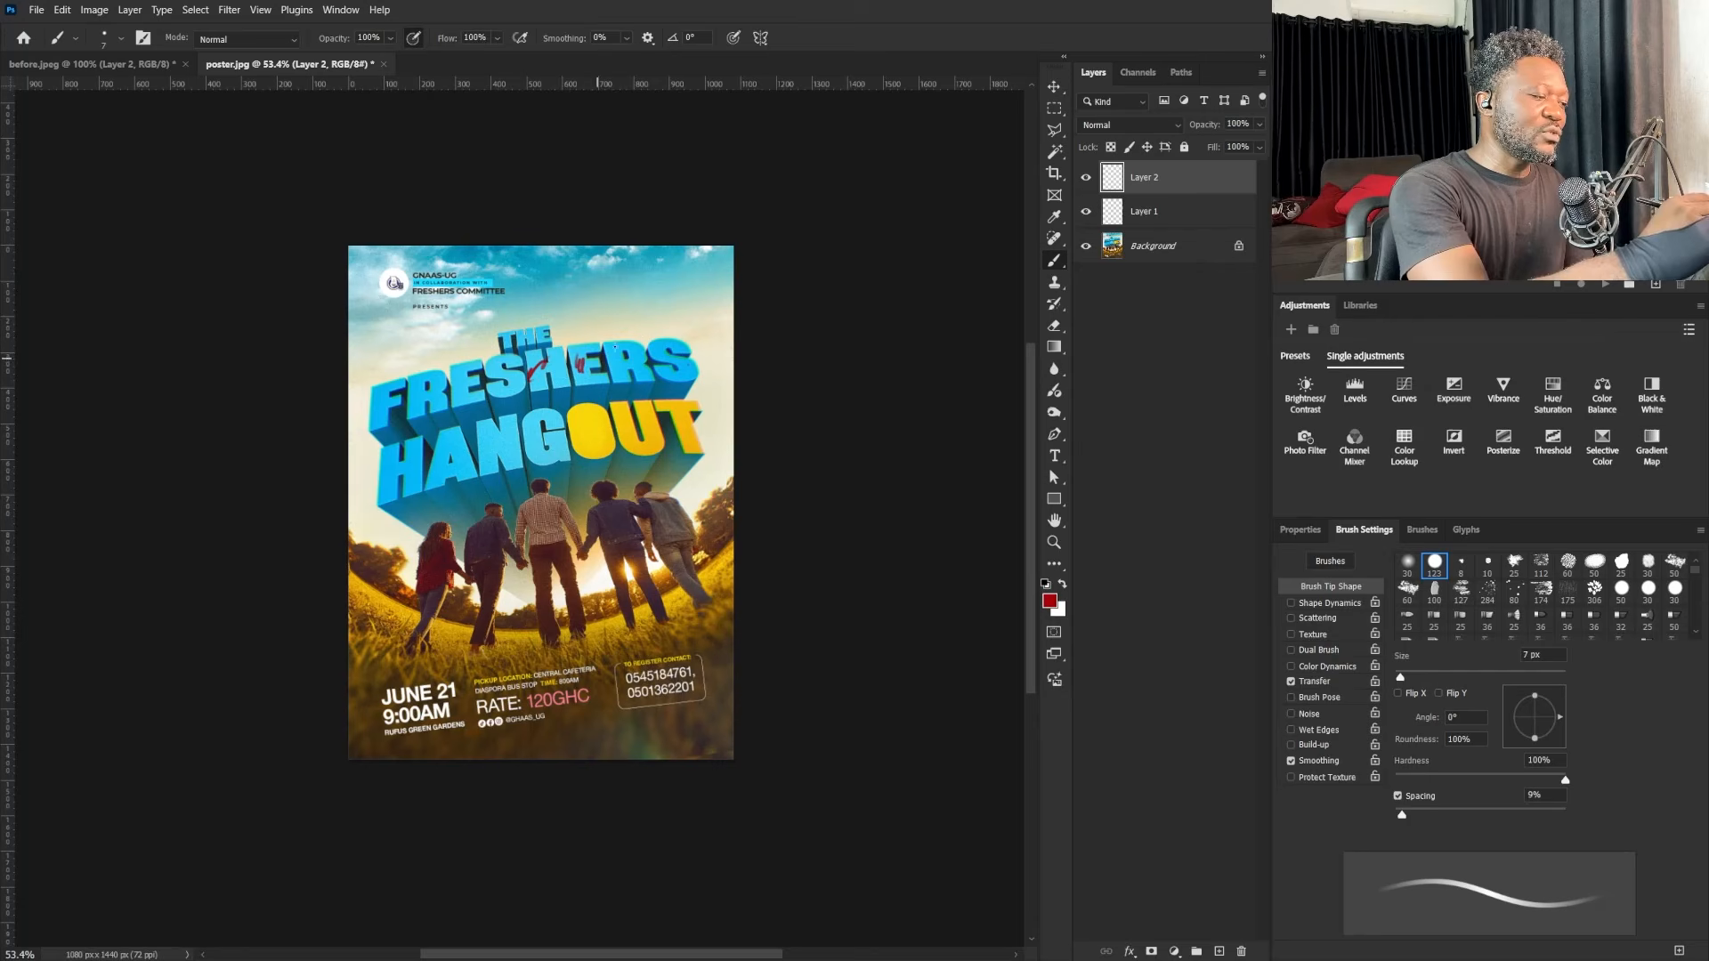
mouse_move(539, 285)
mouse_down()
mouse_move(600, 281)
mouse_move(547, 292)
mouse_up()
drag(576, 291, 634, 275)
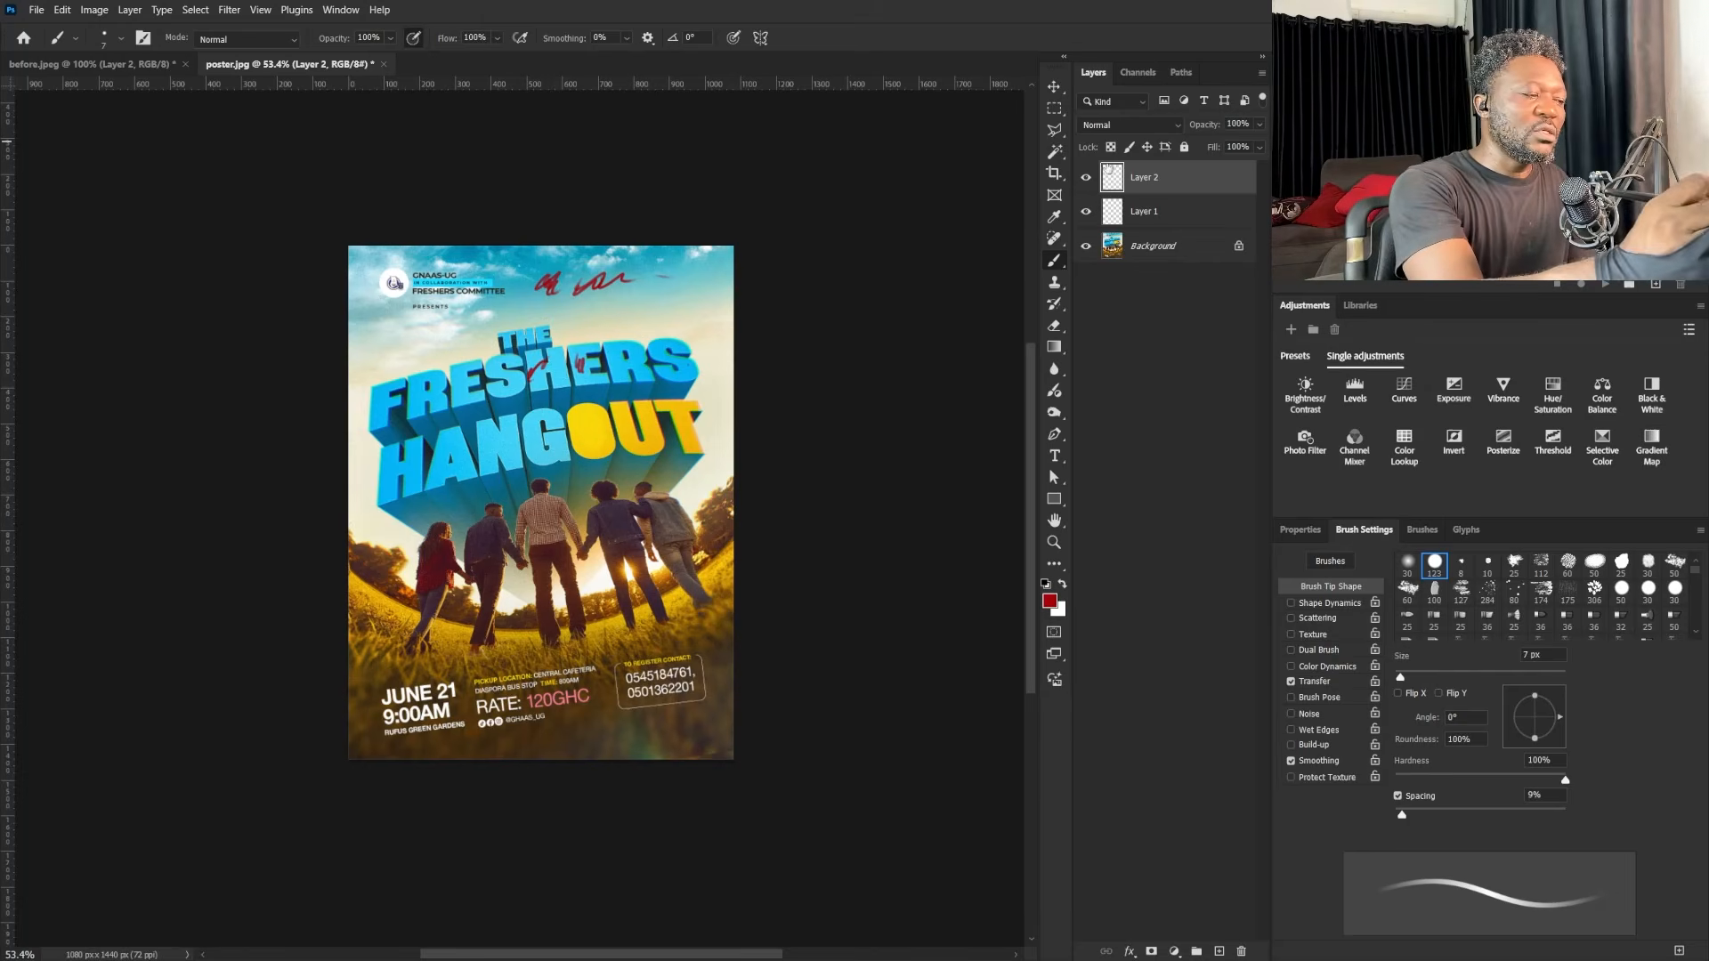
click(1086, 211)
click(1086, 178)
click(1166, 249)
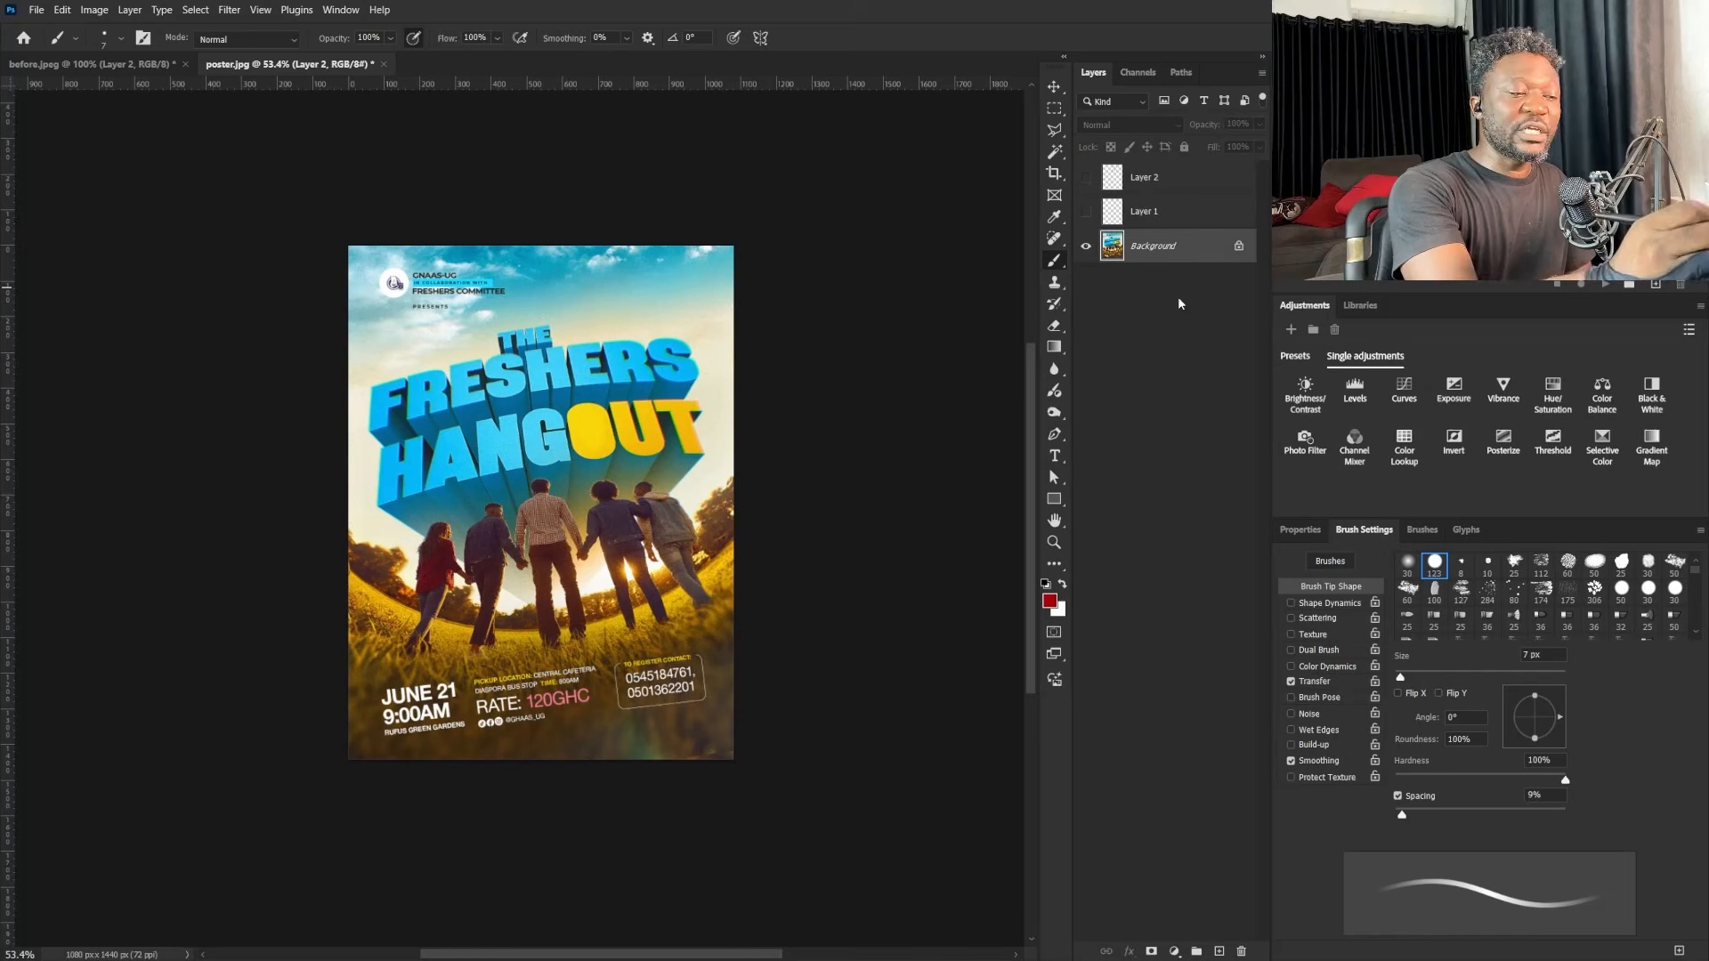
Step: On a new layer above Background, draw a red arrow towards FRESHERS and a frame around the whole title, and hide that layer
click(1219, 951)
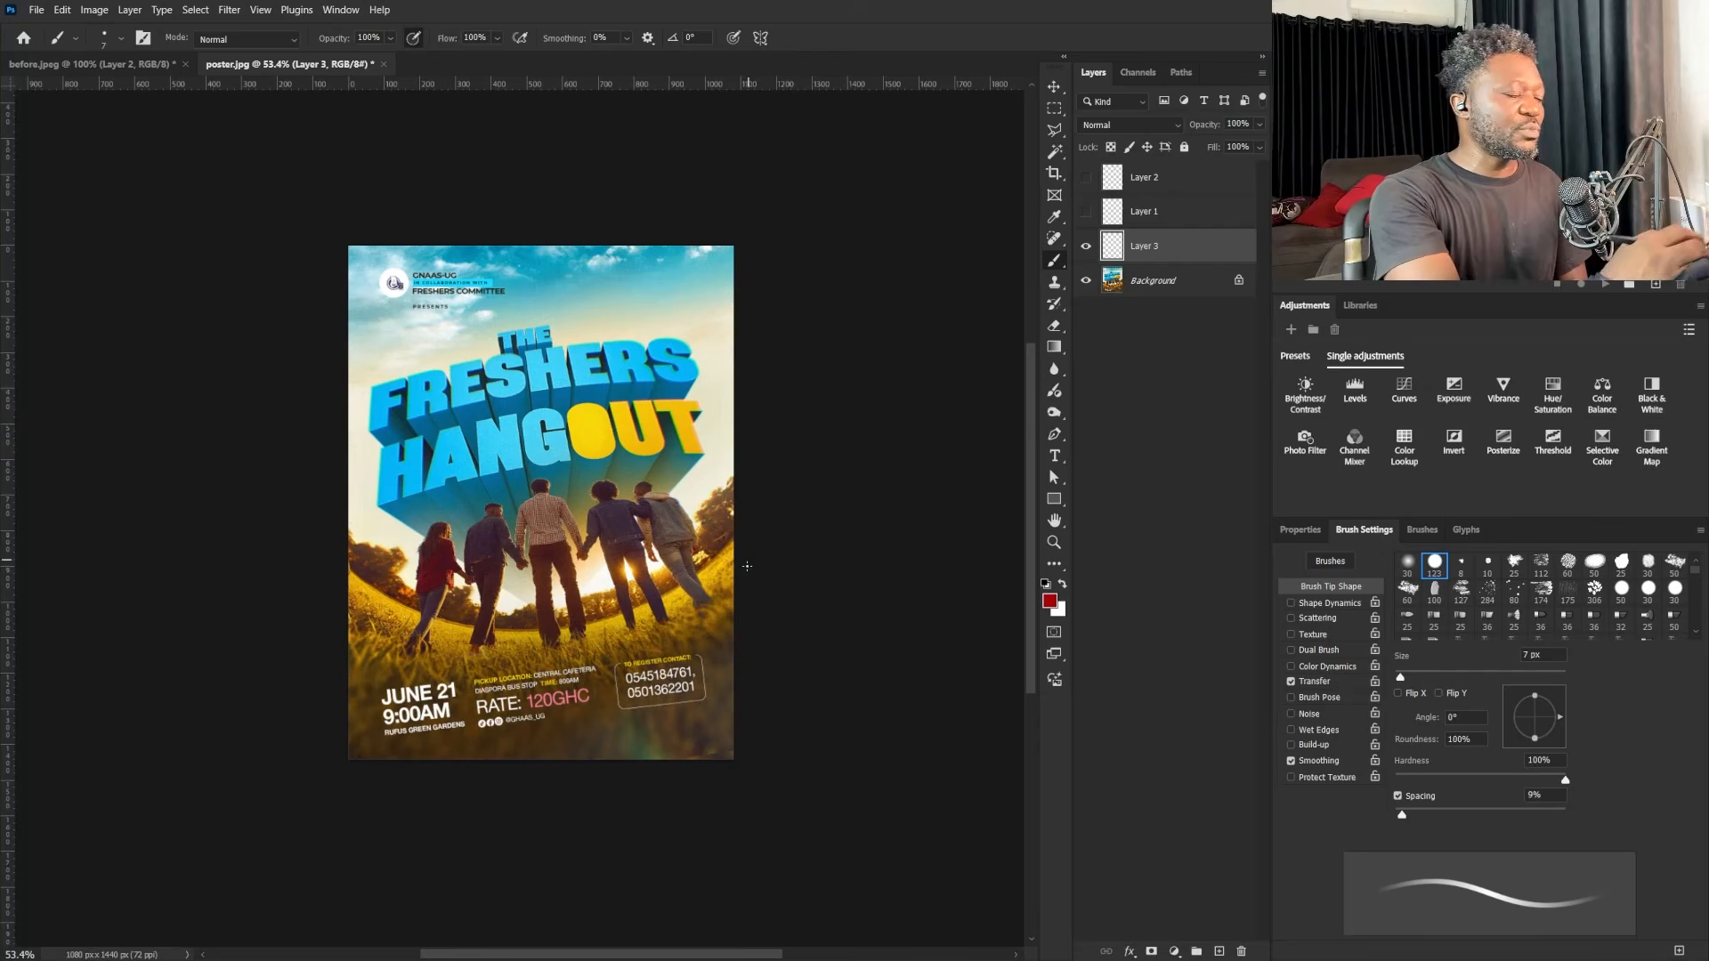
drag(649, 288, 635, 330)
drag(636, 330, 651, 321)
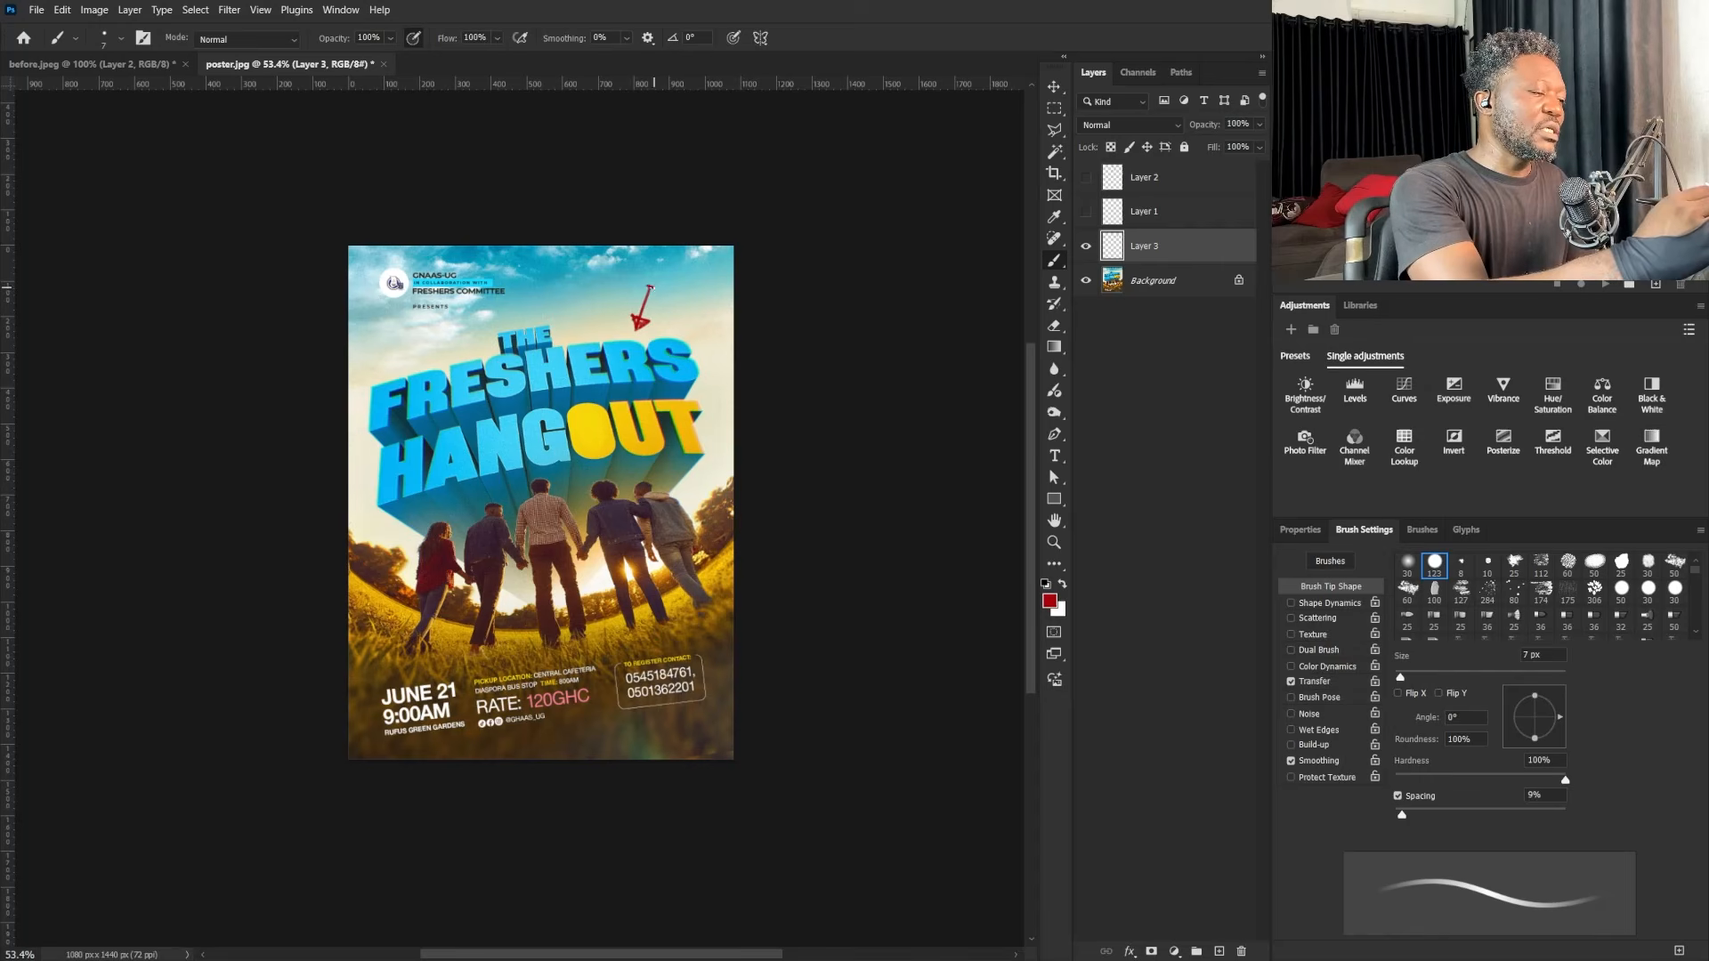
drag(649, 287, 641, 313)
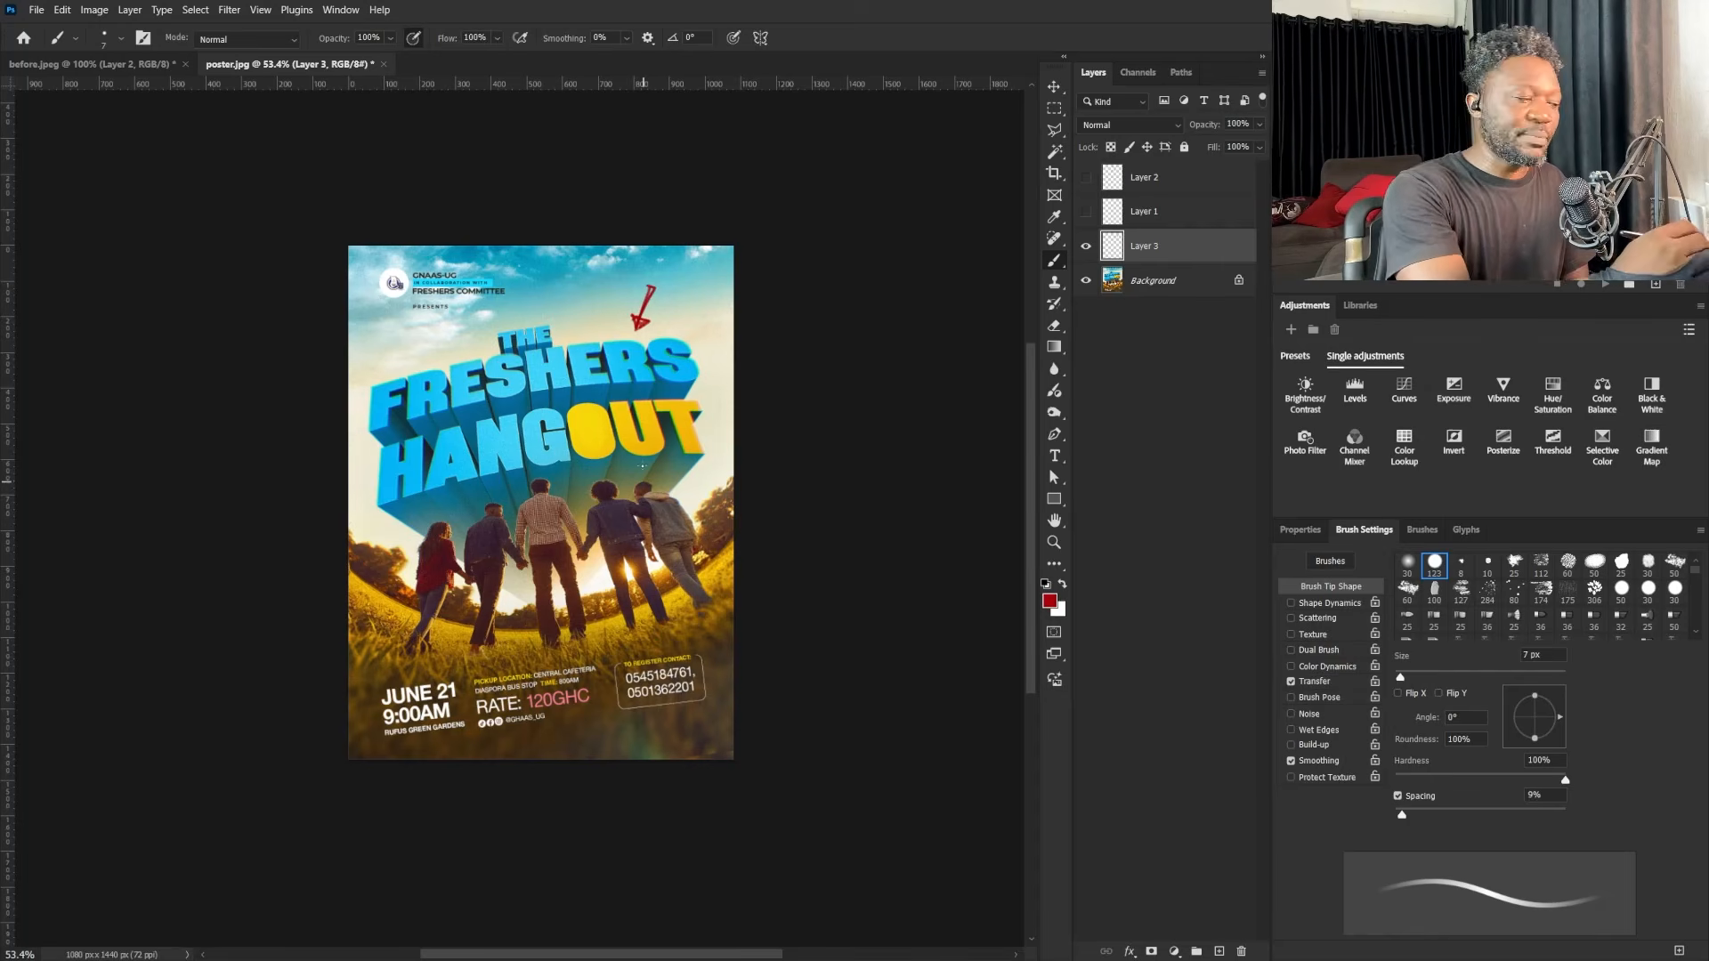
mouse_move(352, 330)
mouse_down()
mouse_move(361, 551)
mouse_move(682, 466)
mouse_move(768, 264)
mouse_move(710, 513)
mouse_up()
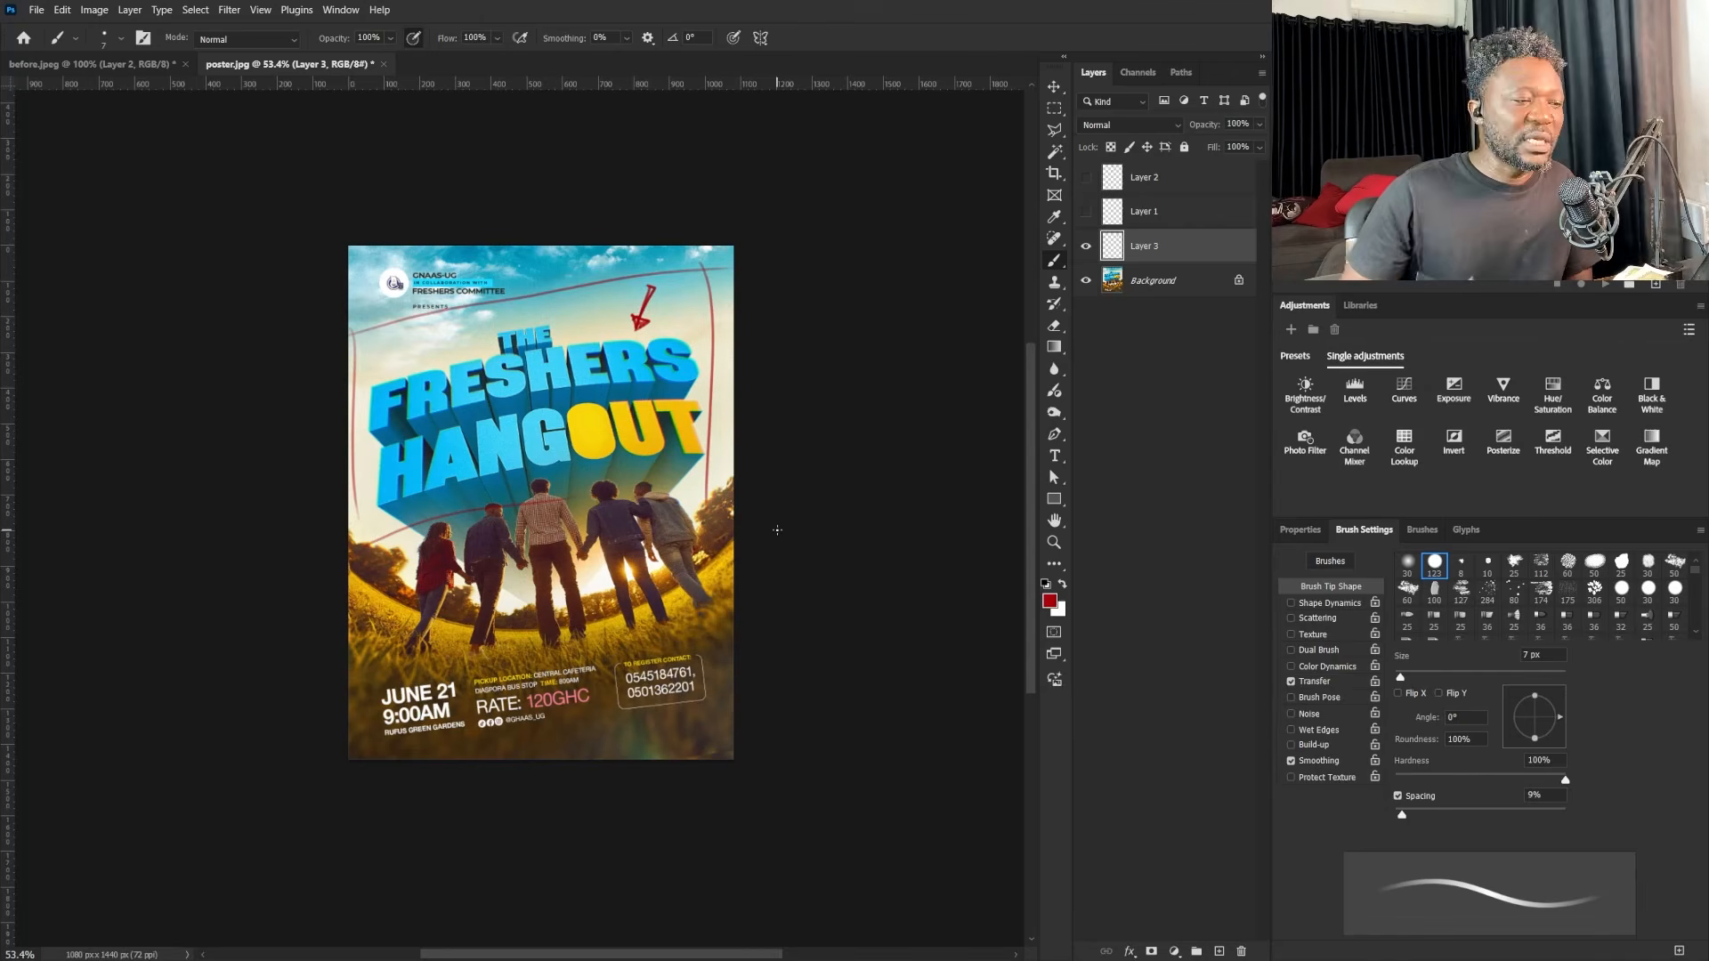
click(1086, 245)
Step: On another new layer above Background, bracket THE in red, handwrite "value" in the sky, trace the people's heads and hide the layer
click(1219, 951)
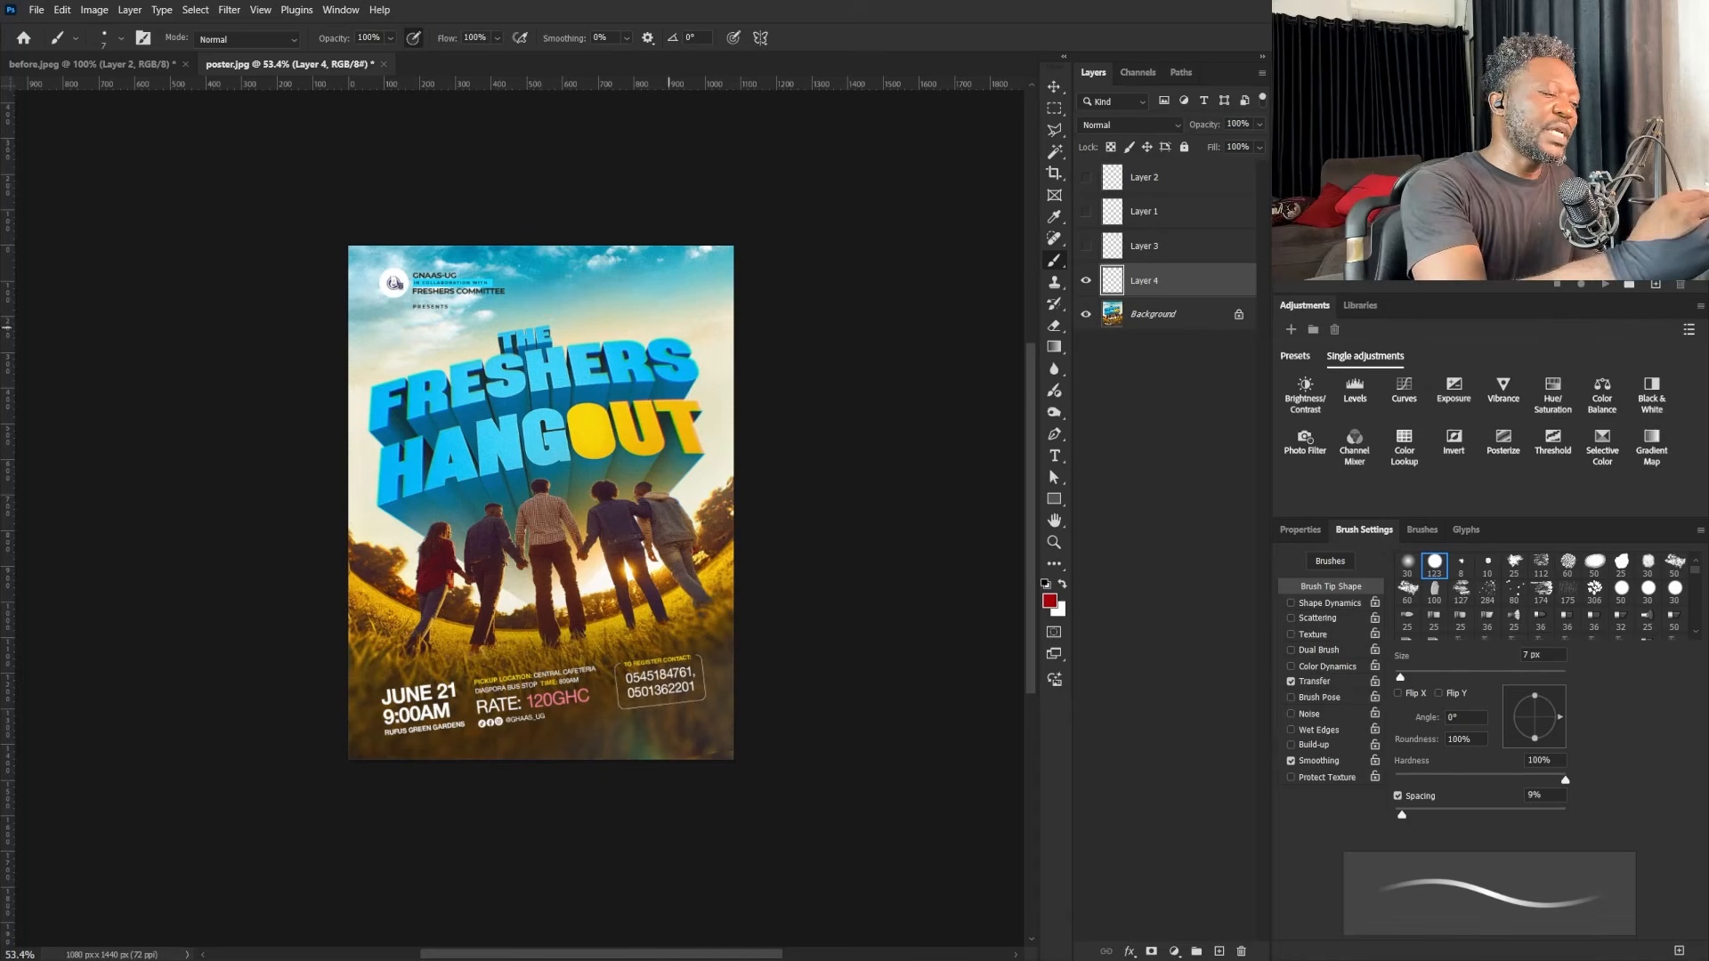
mouse_move(461, 358)
mouse_down()
mouse_move(464, 336)
mouse_move(567, 311)
mouse_move(649, 321)
mouse_up()
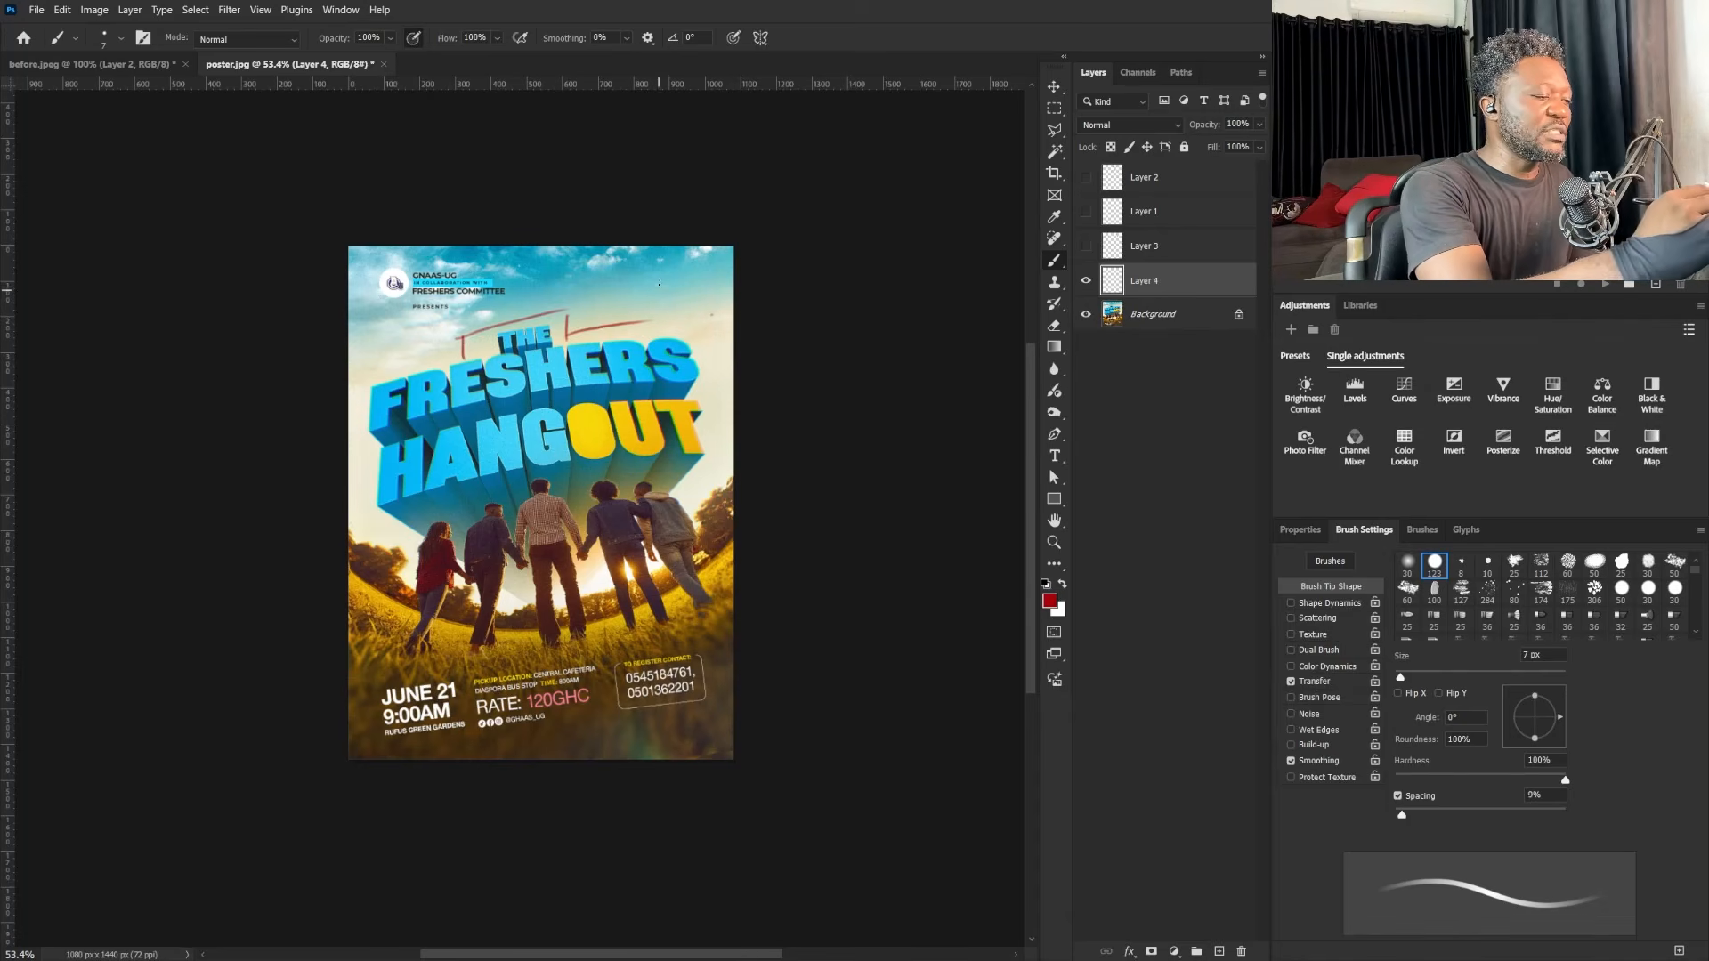
drag(641, 303, 693, 290)
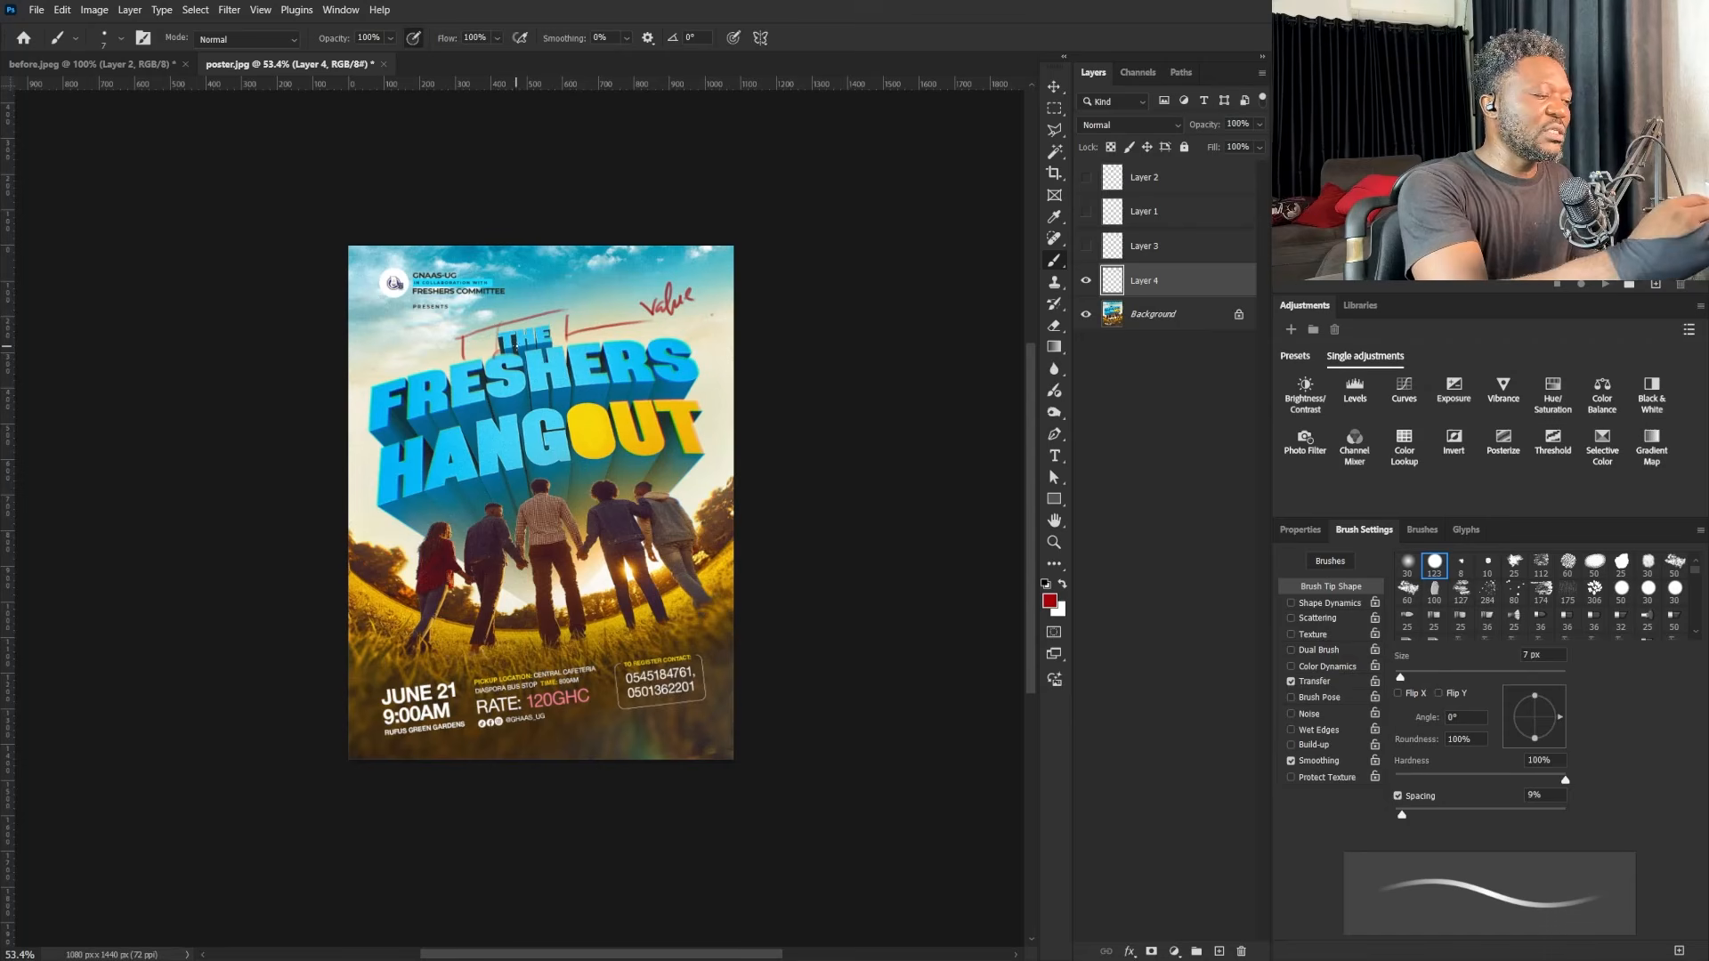
drag(717, 351, 717, 372)
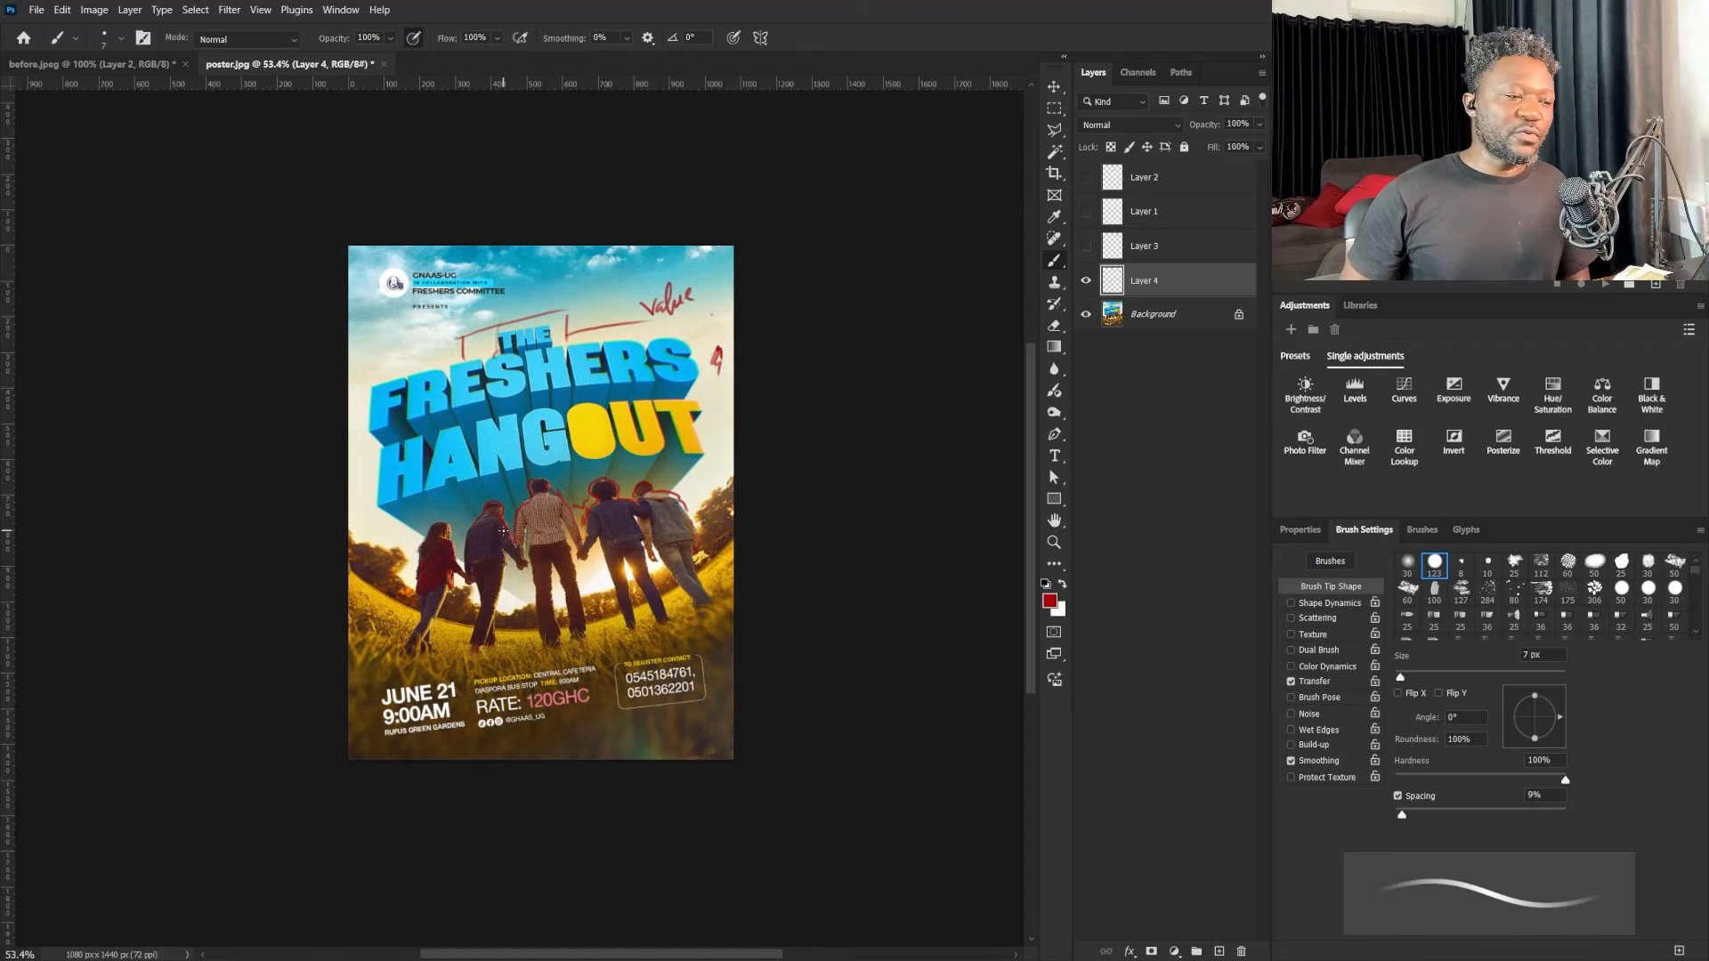
click(1085, 281)
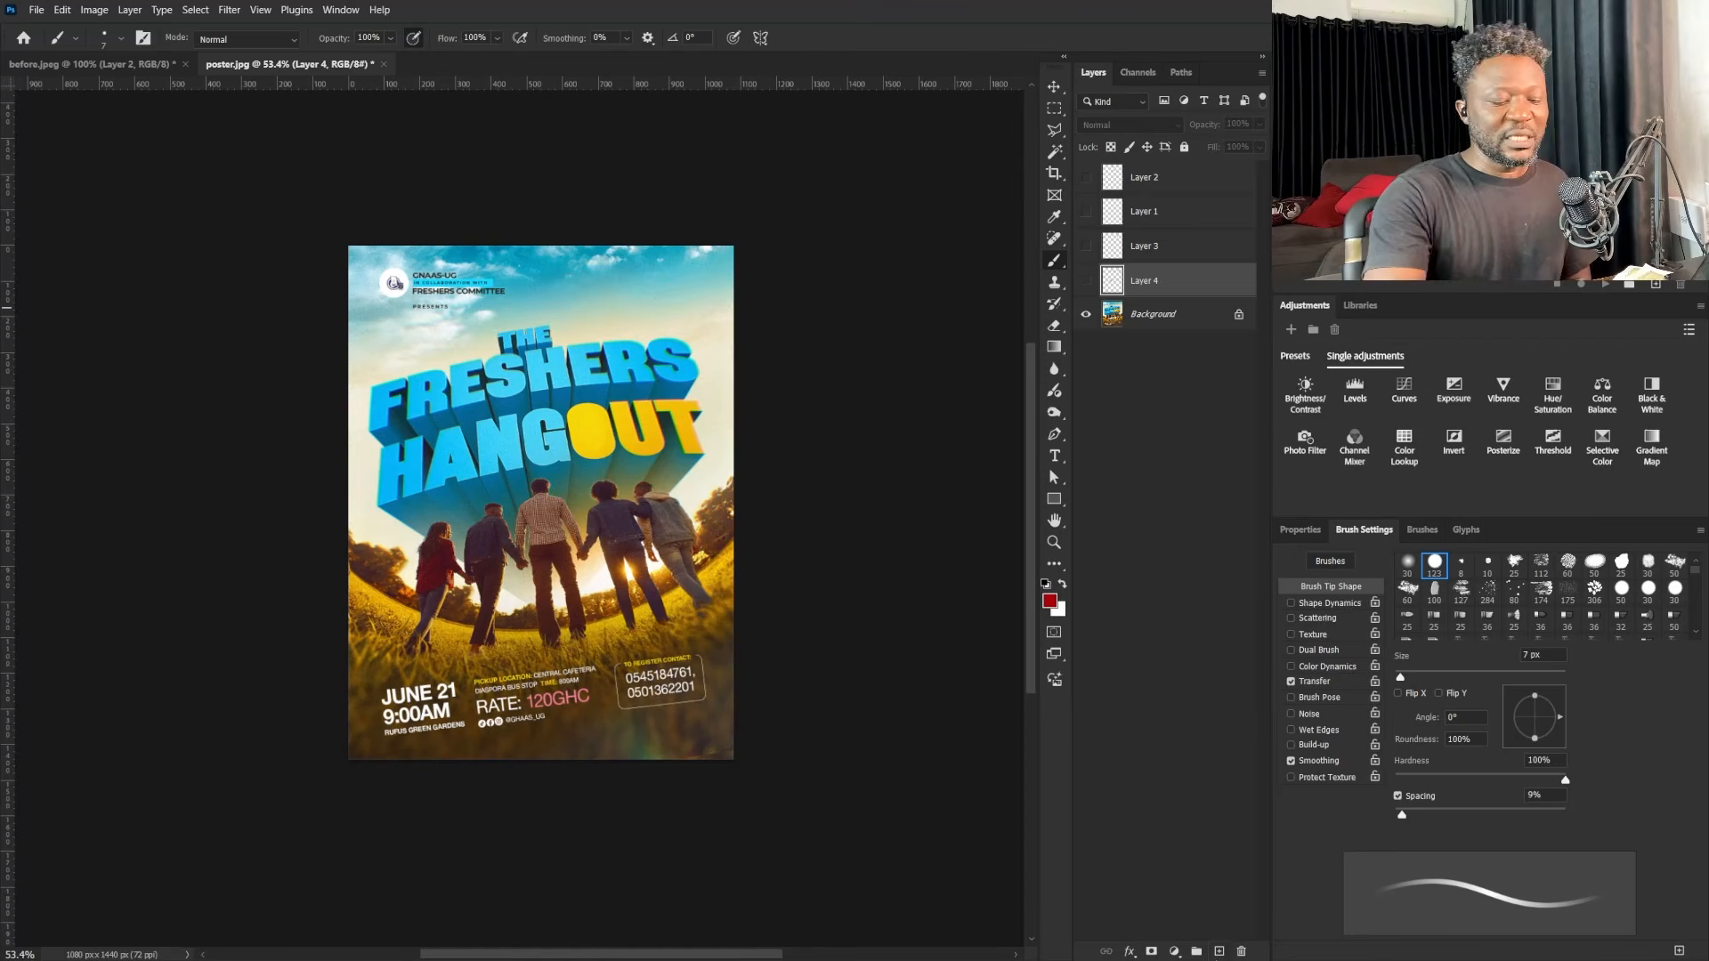
Step: Add another layer above the hidden "value" markup, hide it and select Background
click(1219, 950)
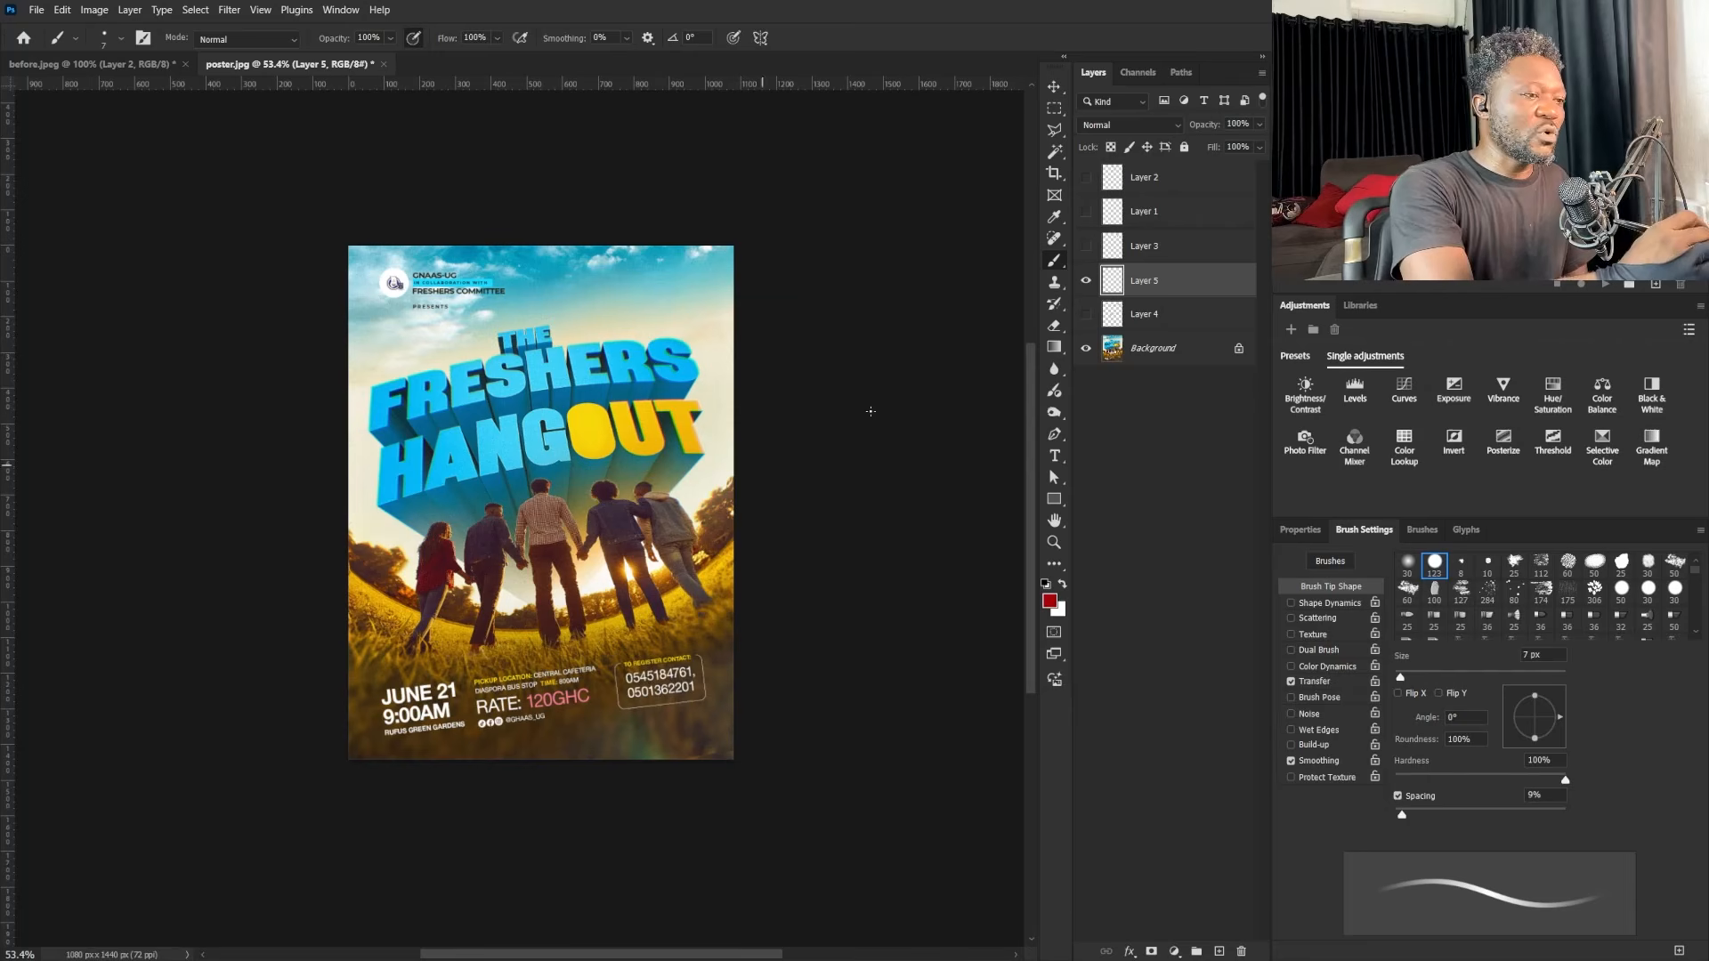
click(1085, 280)
click(1157, 348)
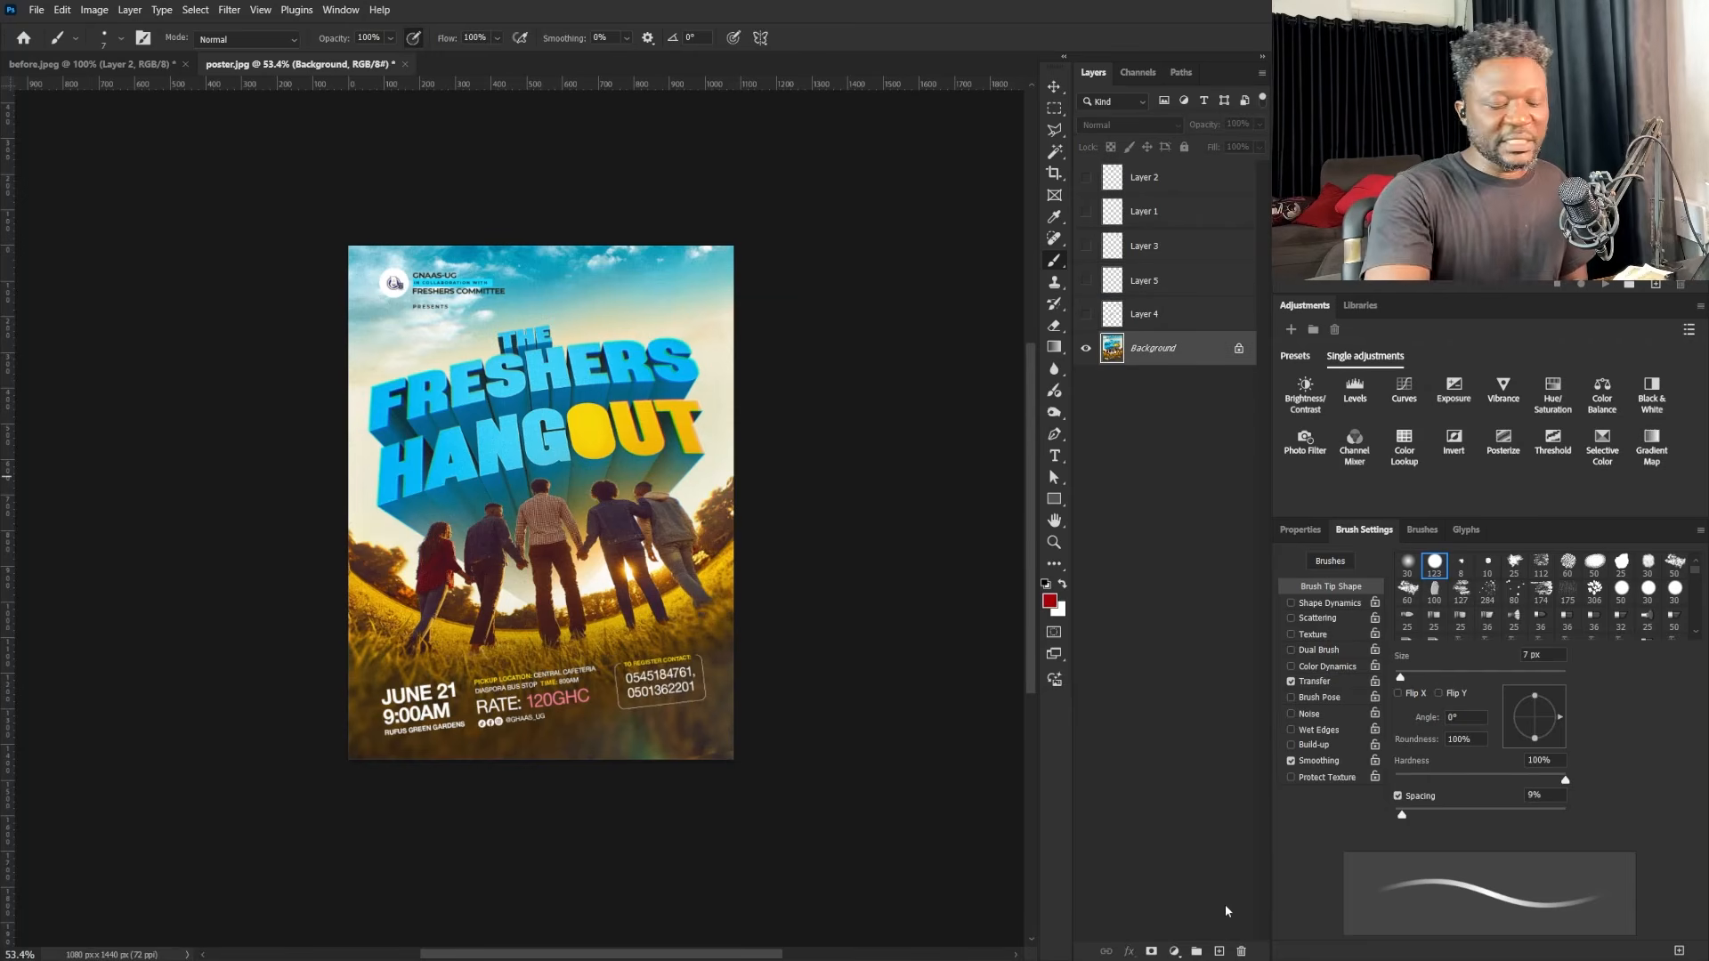
Step: Add a layer directly above Background and draw a slanted red frame around the event details at the poster's foot
click(1219, 952)
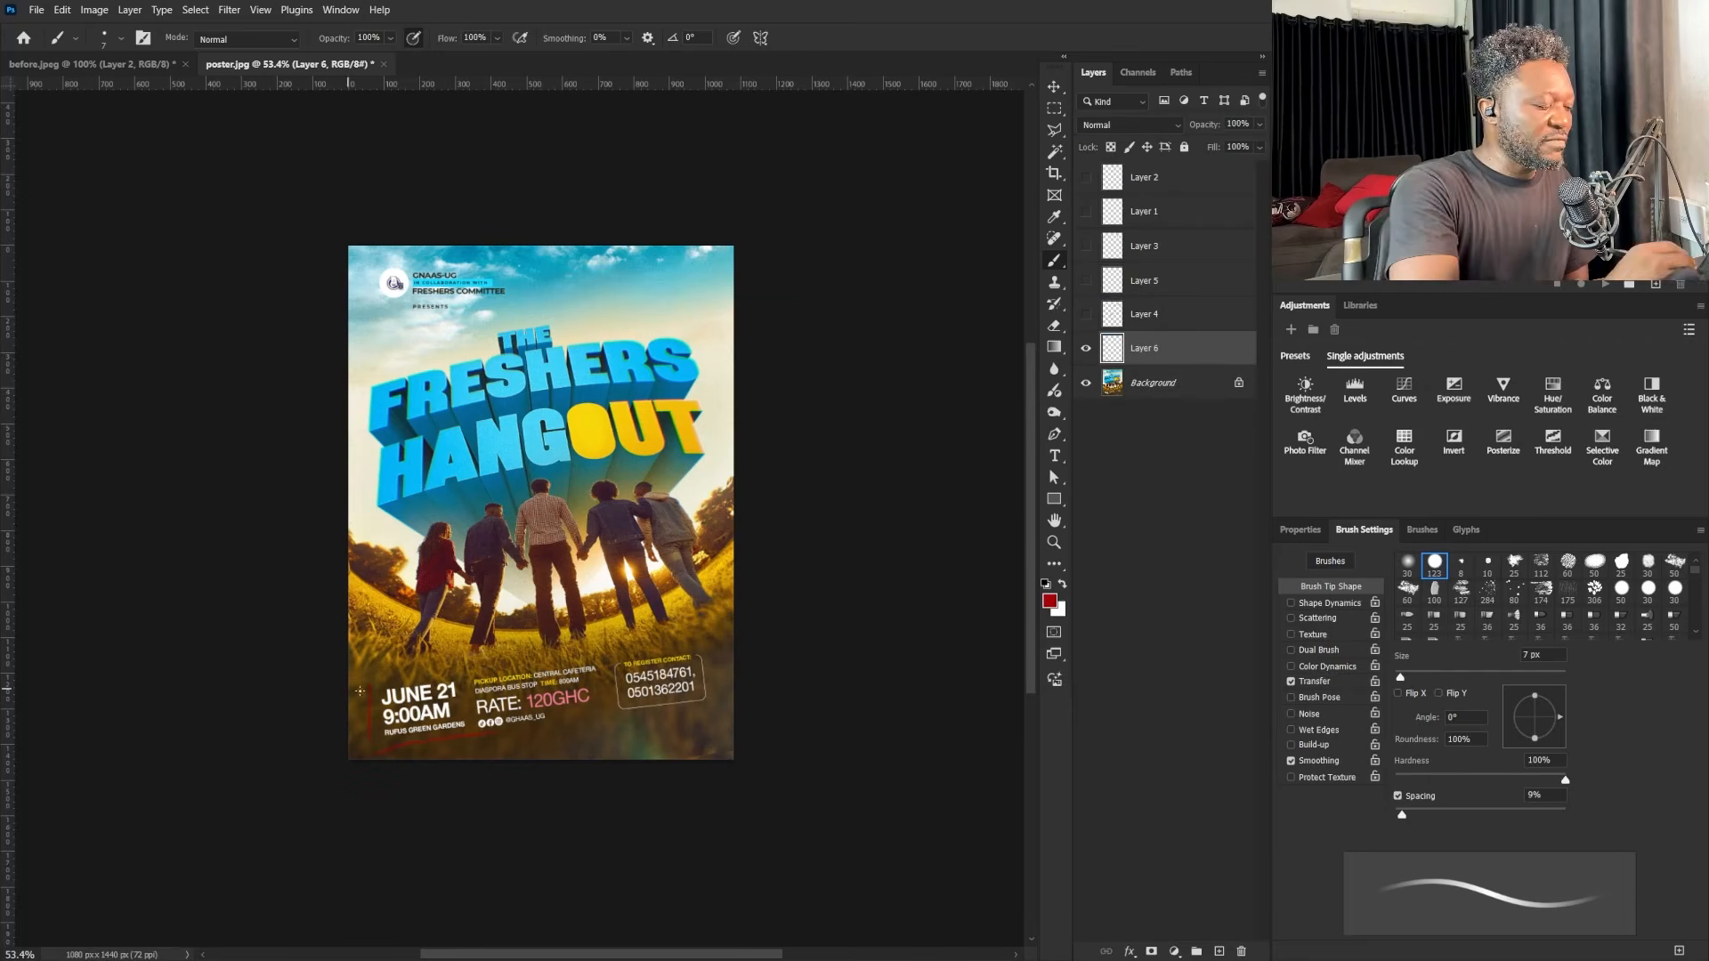
mouse_move(489, 734)
mouse_down()
mouse_move(491, 659)
mouse_move(727, 711)
mouse_up()
drag(381, 755, 732, 723)
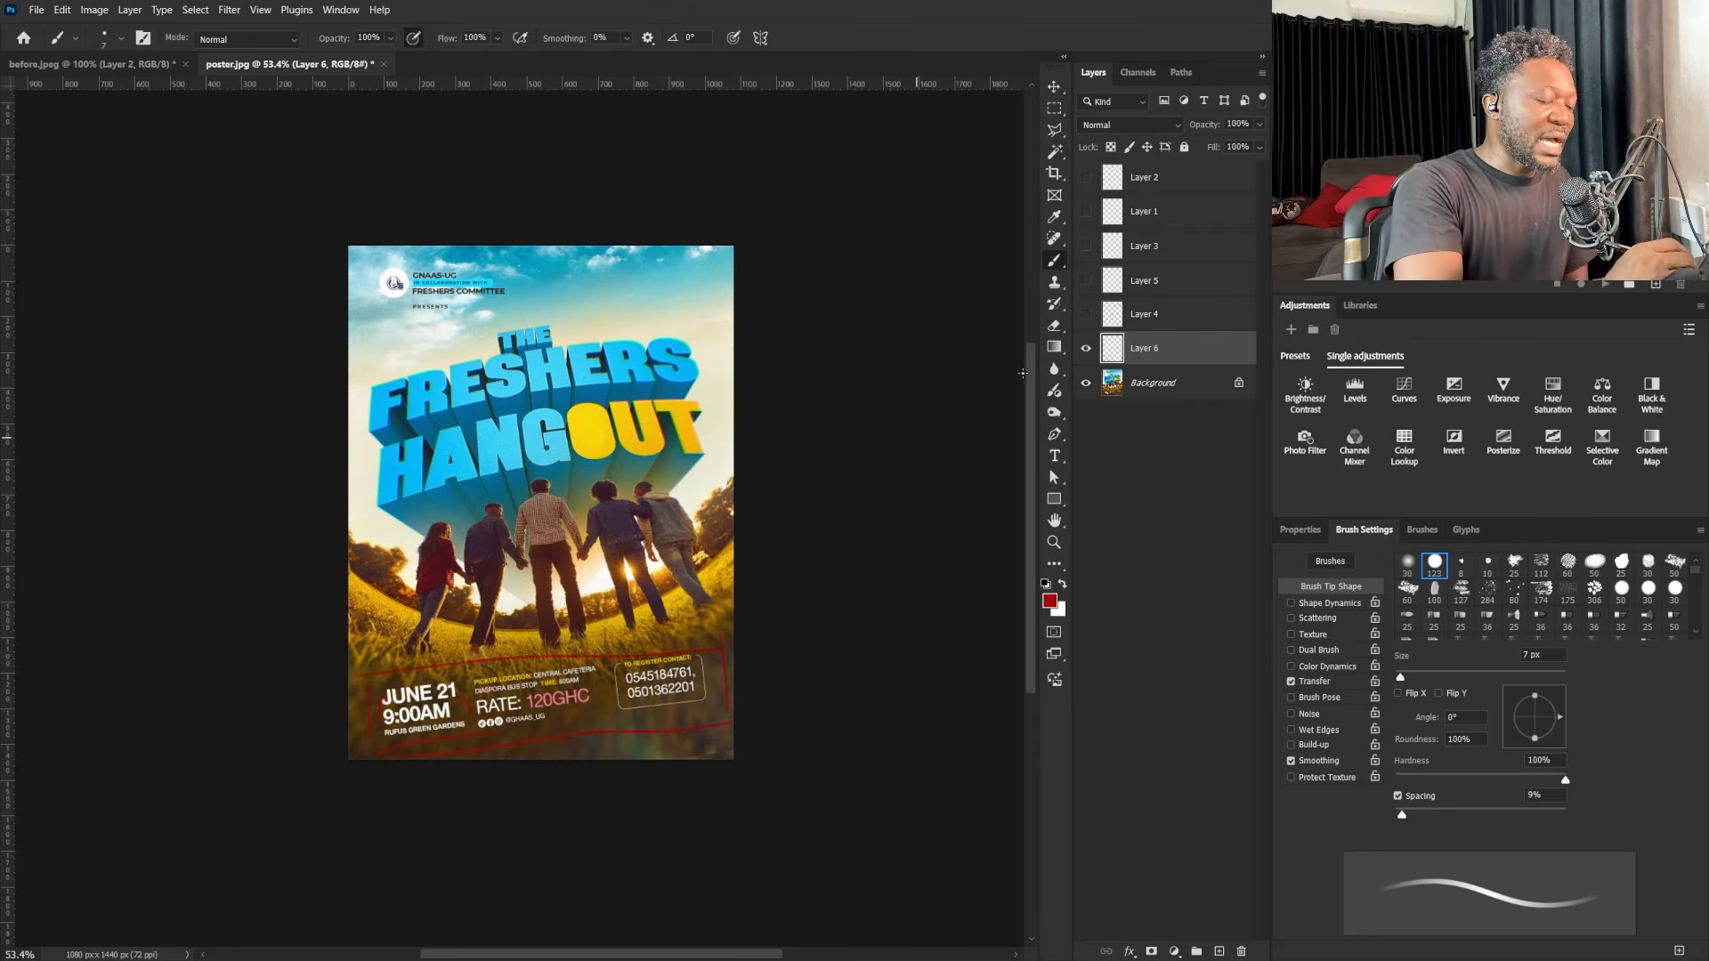
Step: Hide the event-details frame, mark the 120GHC rate and draw a slanted red line above the details on a new layer, and hide it
click(1086, 348)
click(1219, 951)
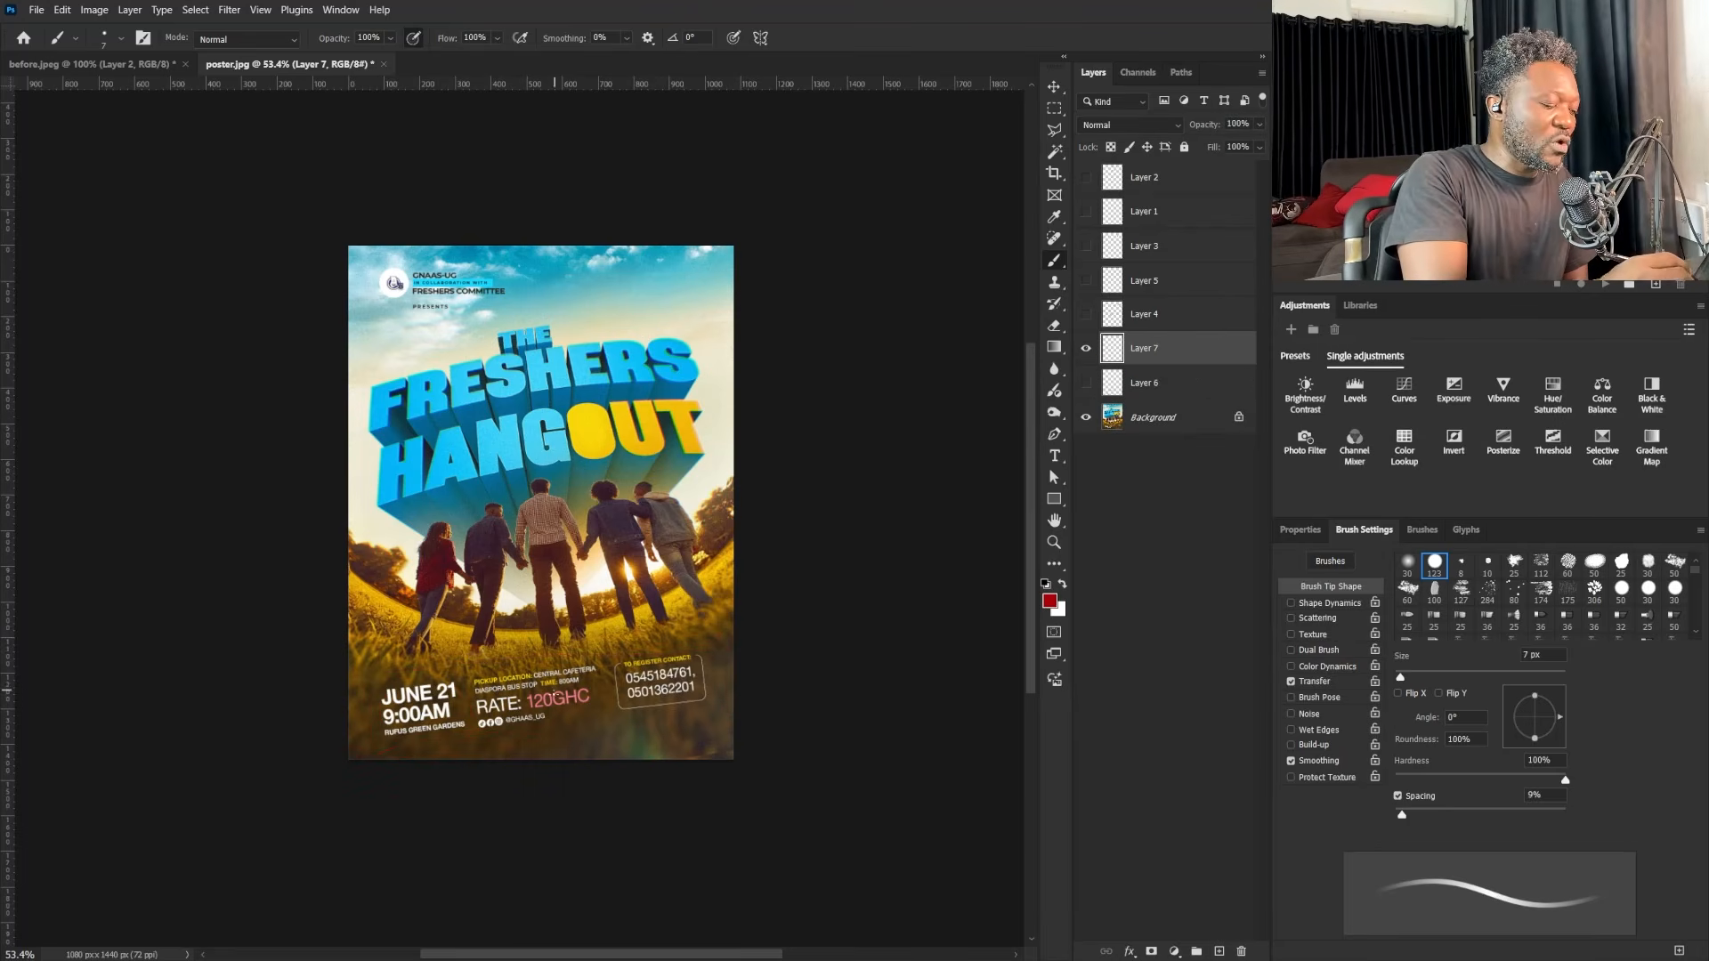
drag(416, 668, 738, 628)
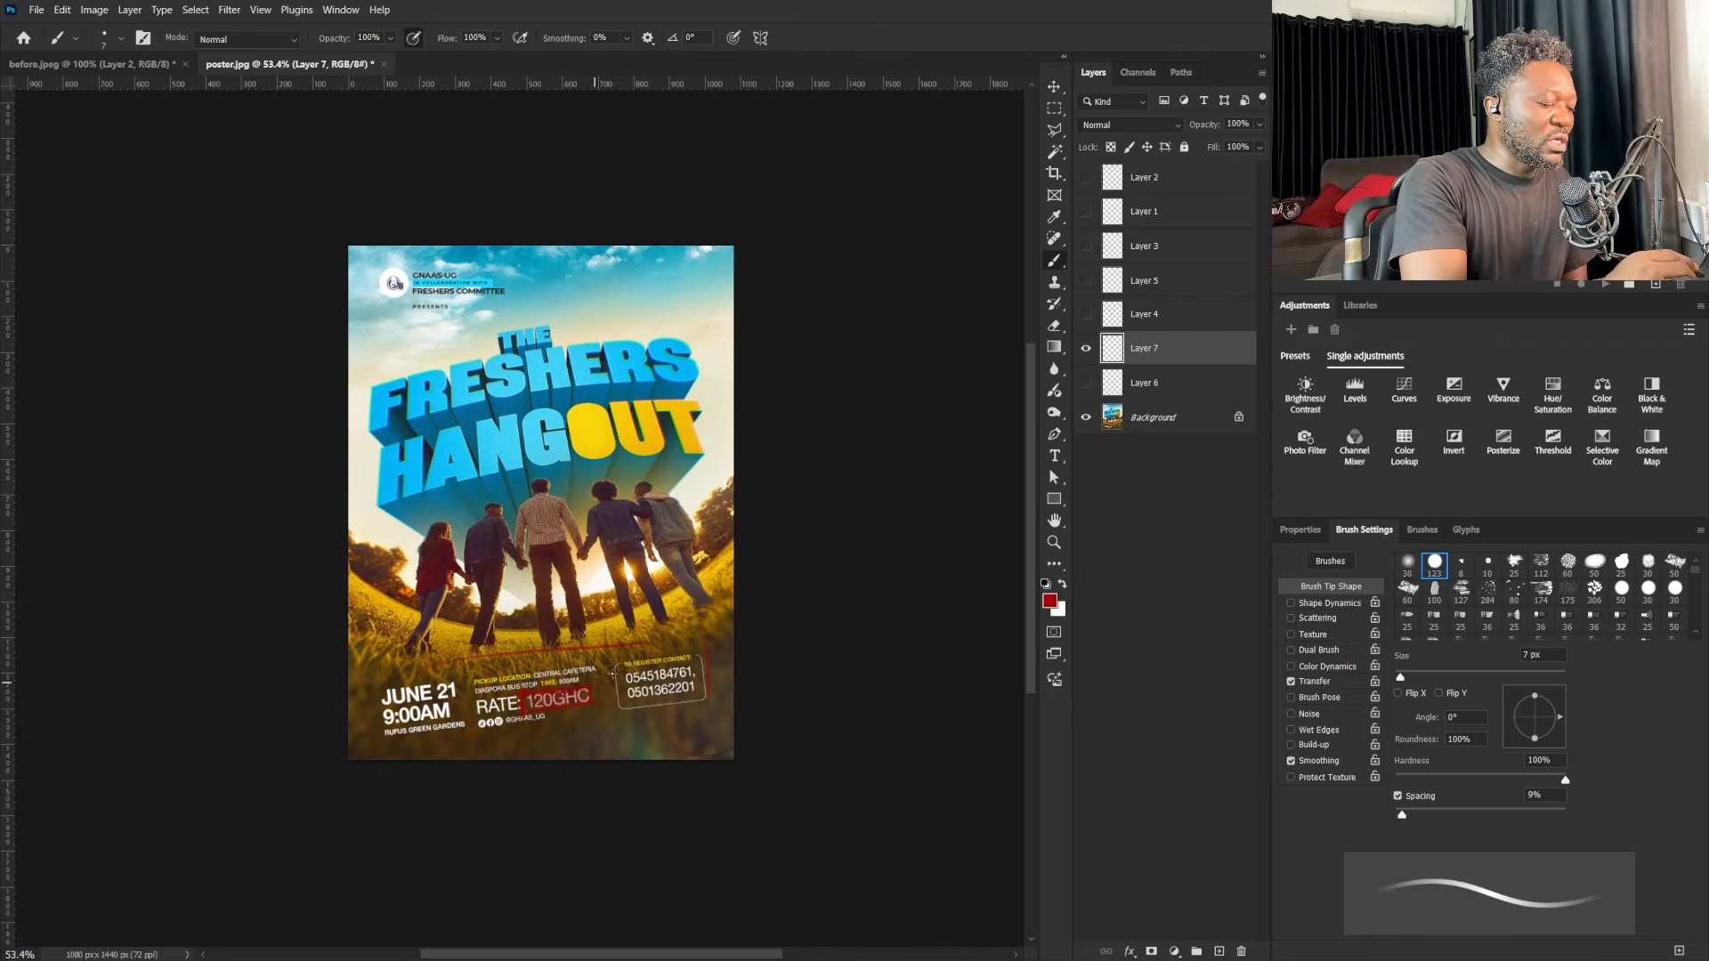
click(1086, 348)
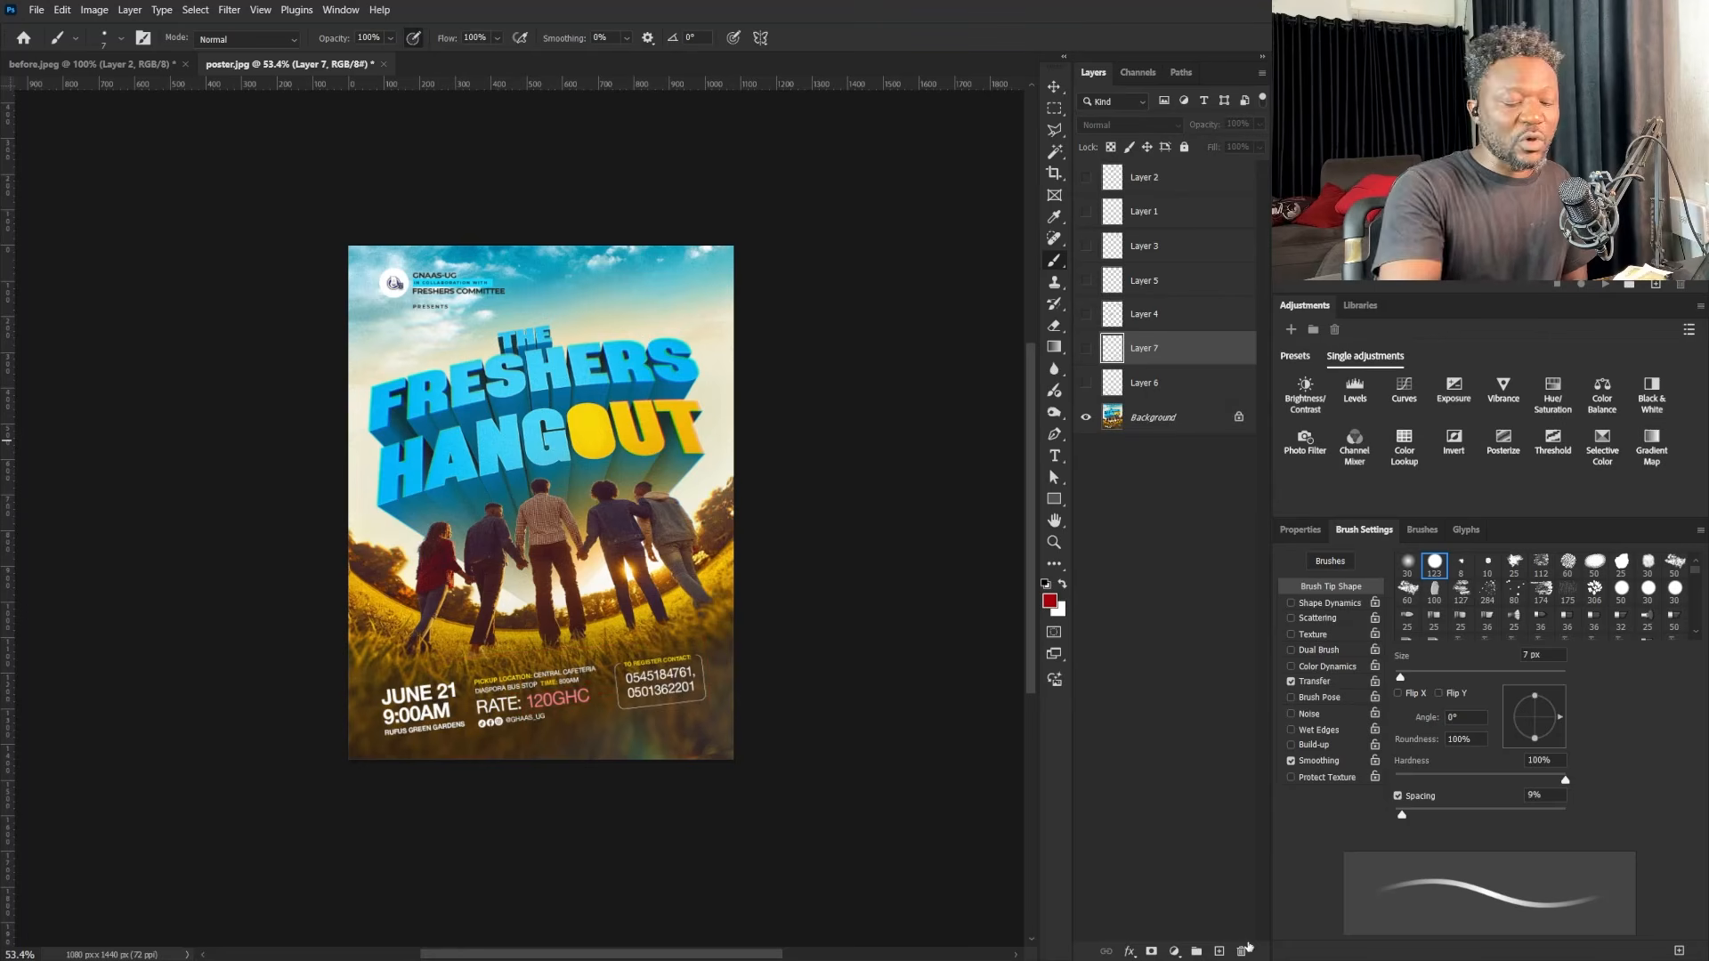
Step: On a new layer, draw a curved red arrow from the leftmost person down to the event details, hide it and add another layer above
click(1219, 951)
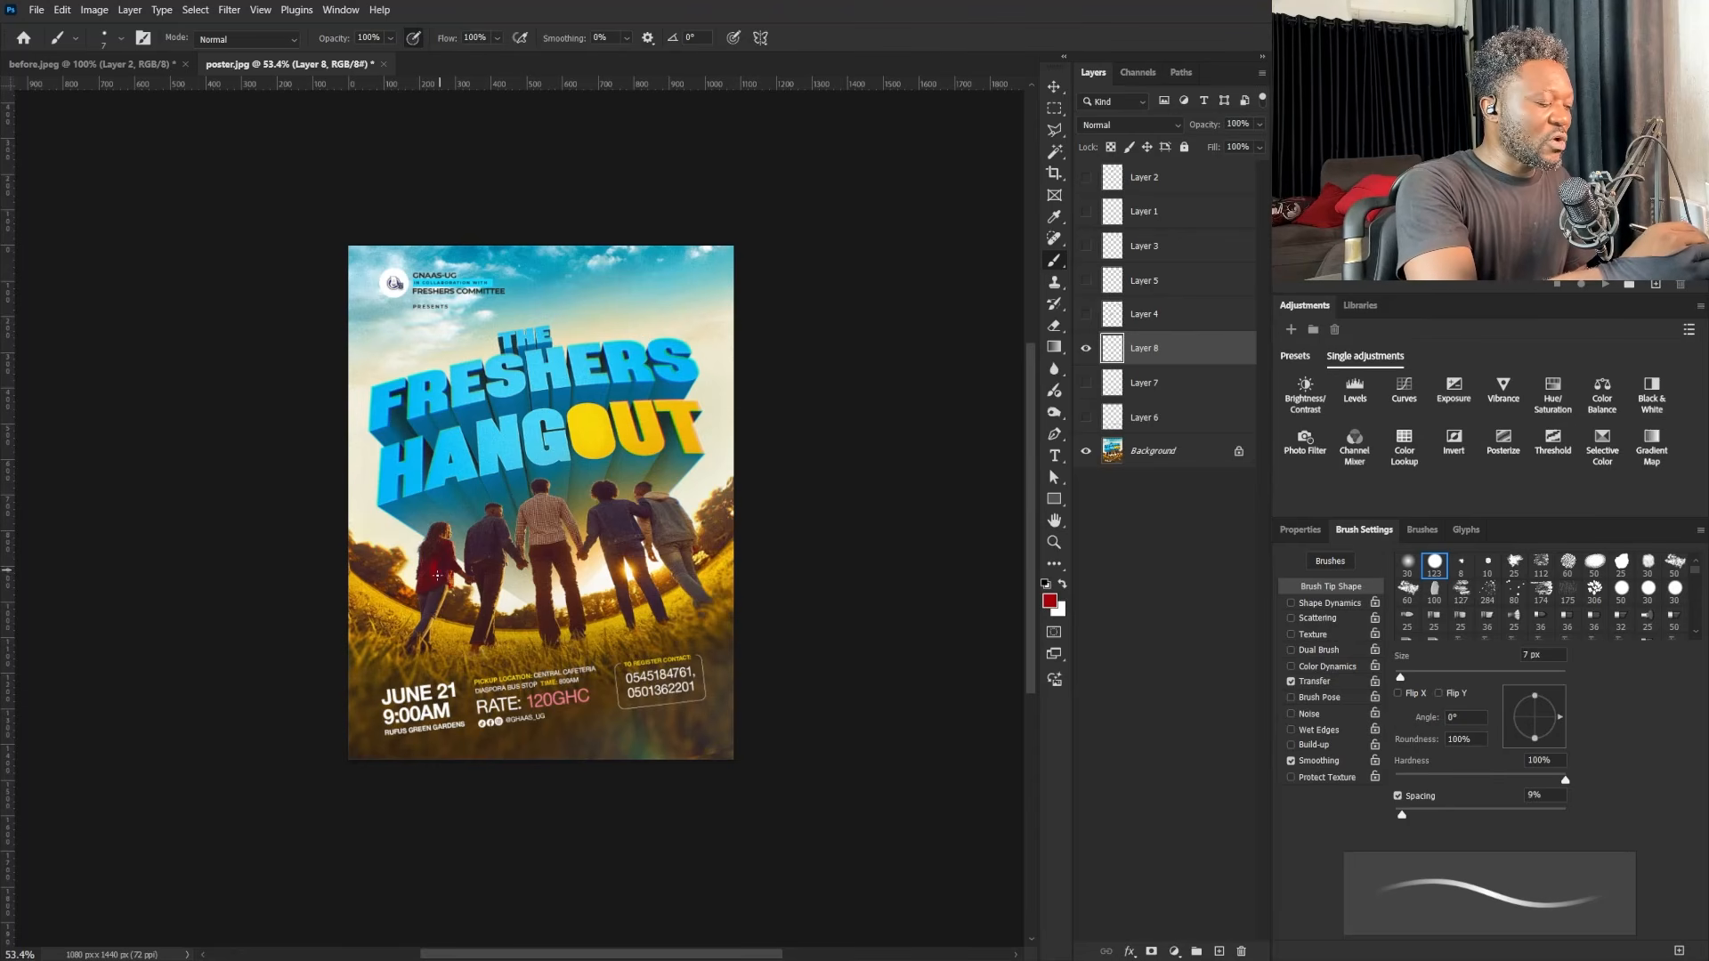
drag(436, 583, 576, 681)
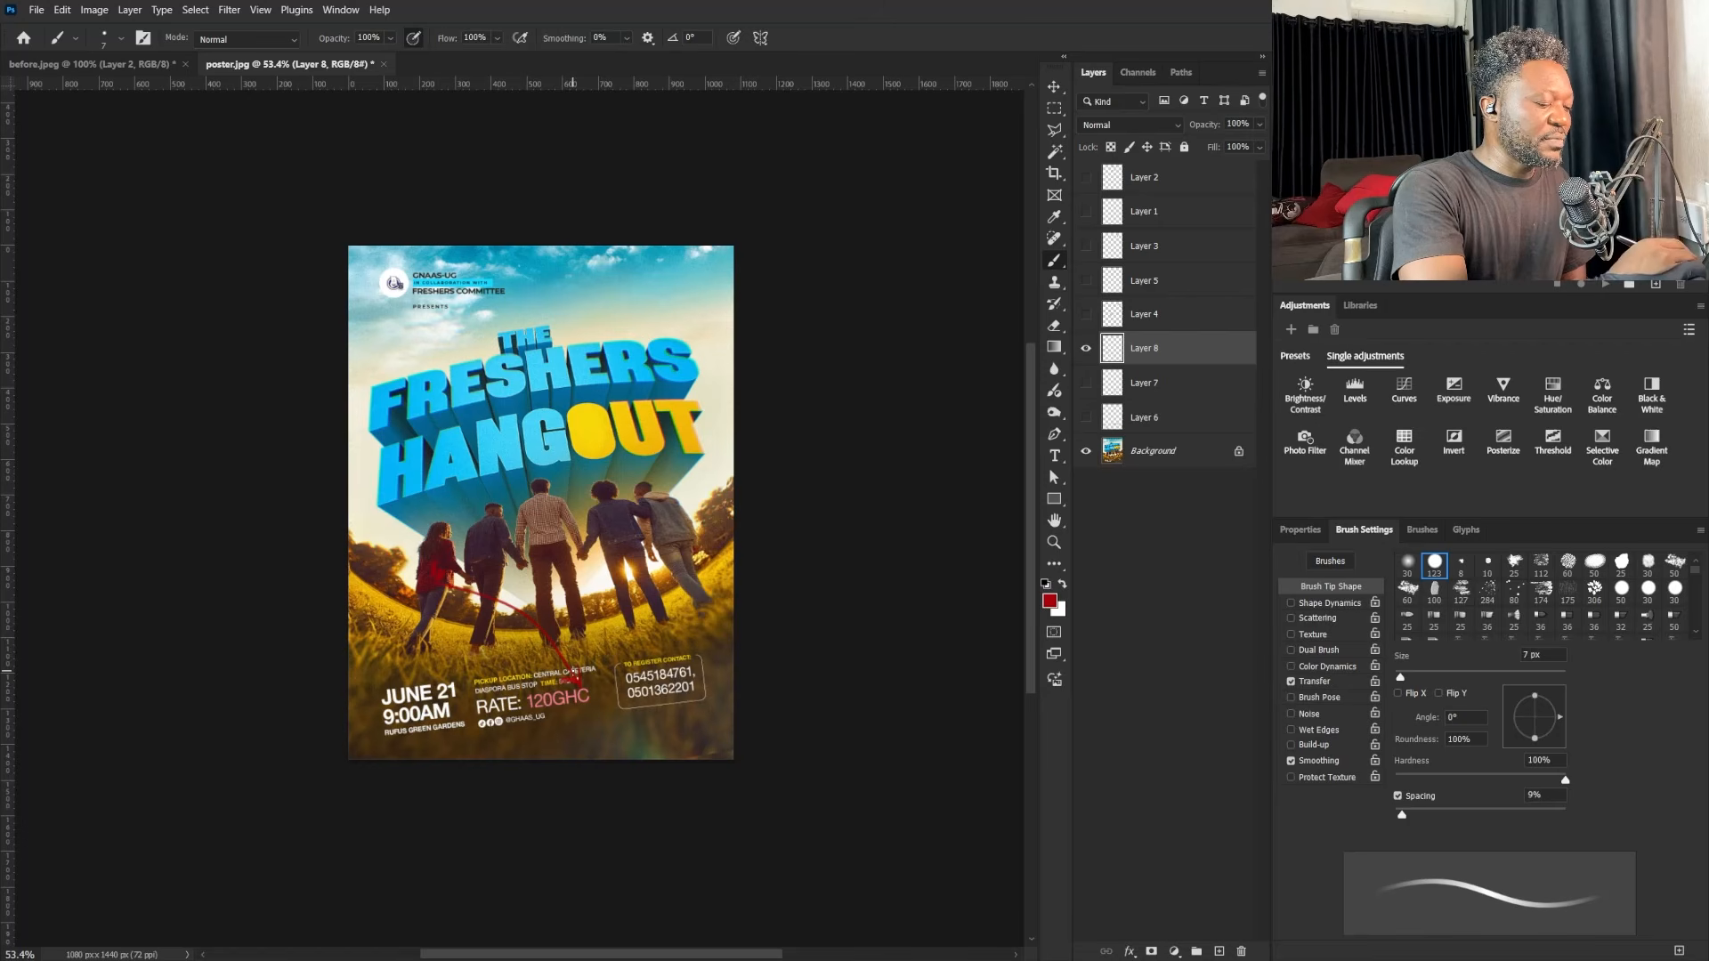
drag(572, 672, 568, 678)
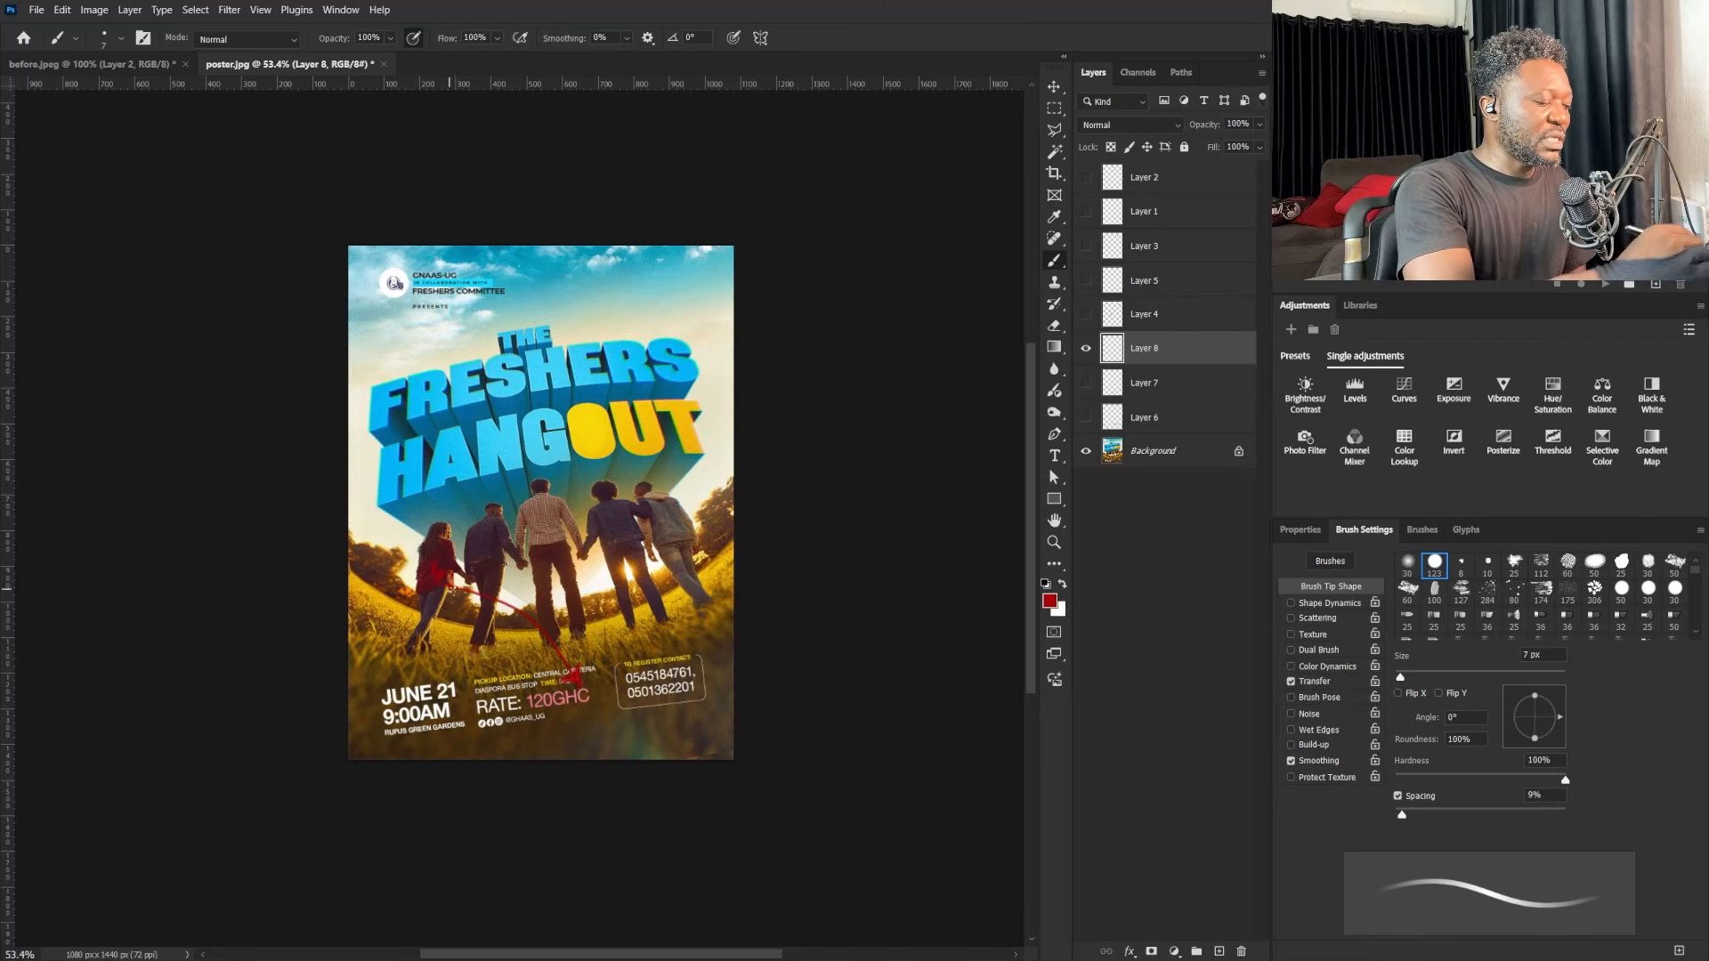
mouse_move(453, 577)
mouse_down()
mouse_move(529, 615)
mouse_move(573, 664)
mouse_up()
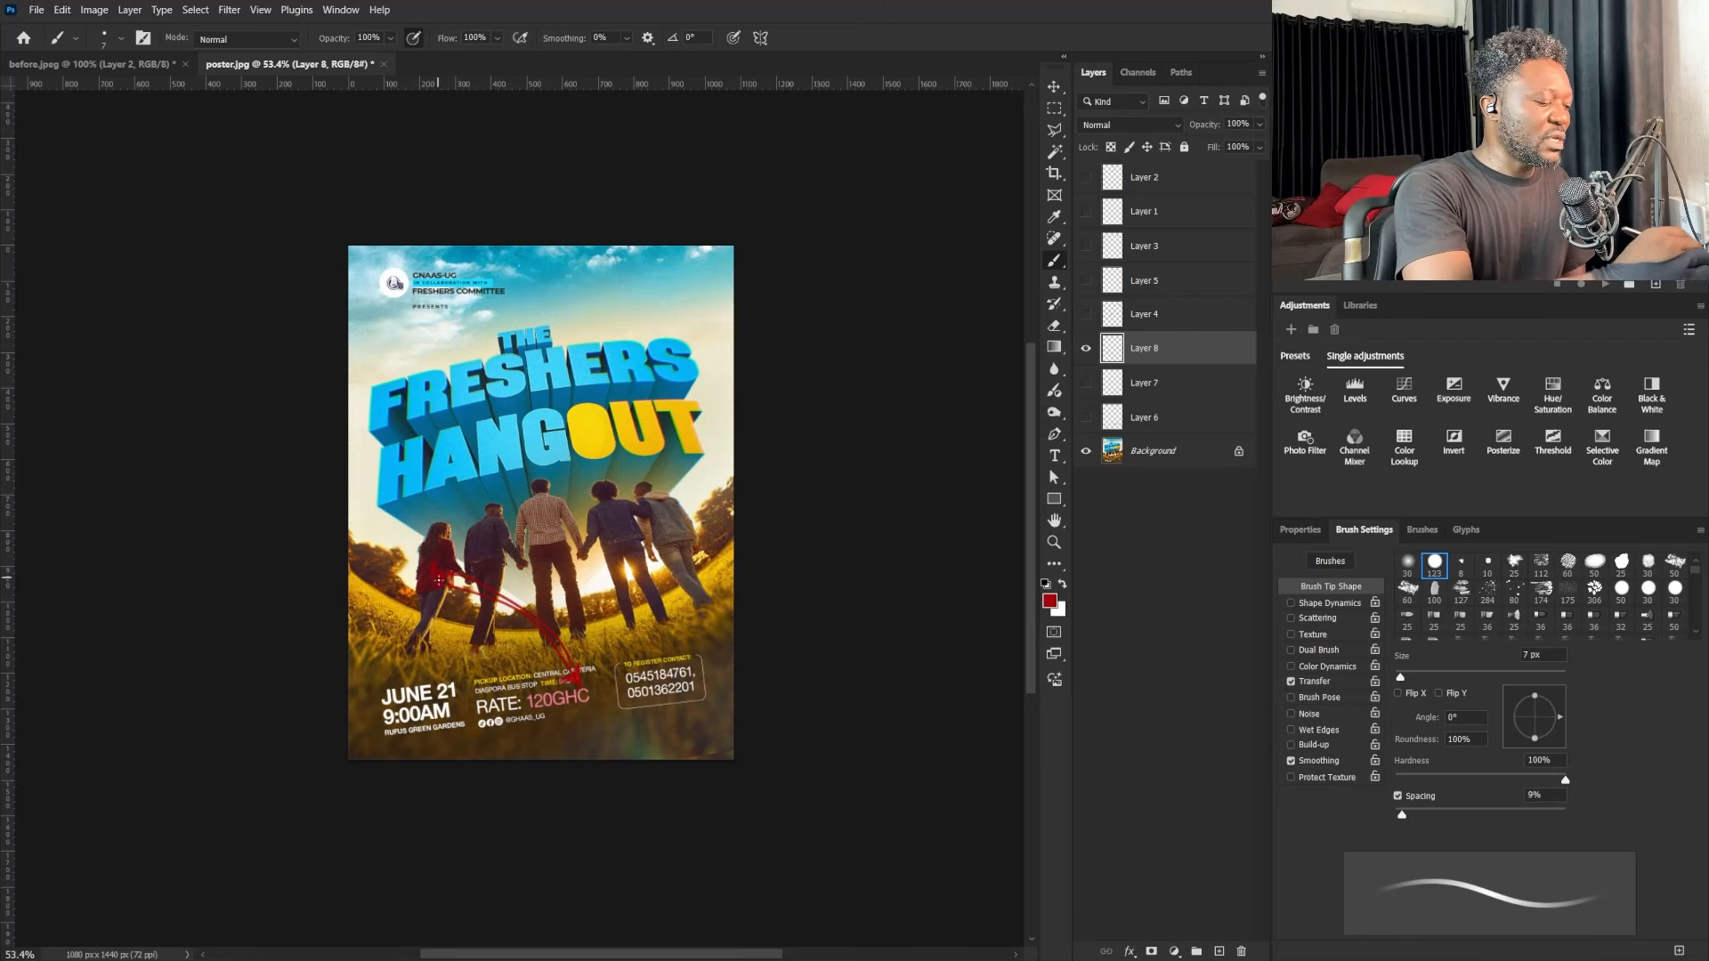
click(1085, 348)
click(1219, 949)
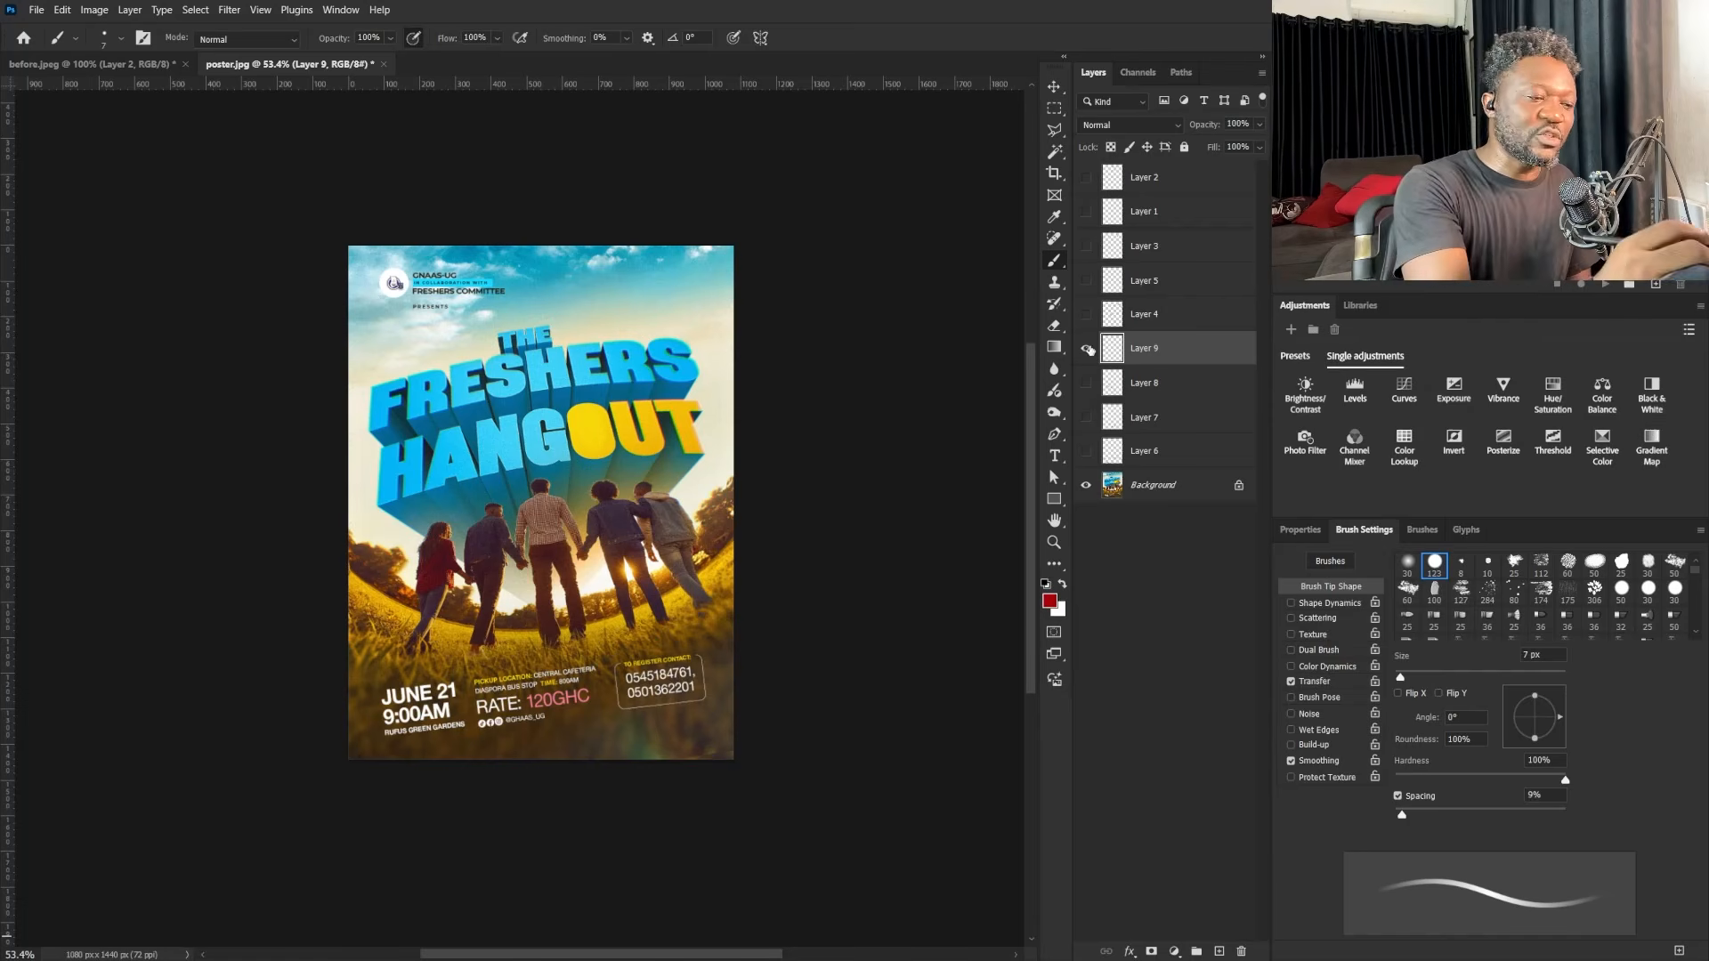
Step: Add a layer directly above Background and dab small red marks in the sky, on the title, and over the pickup, time and contact headings
click(1168, 491)
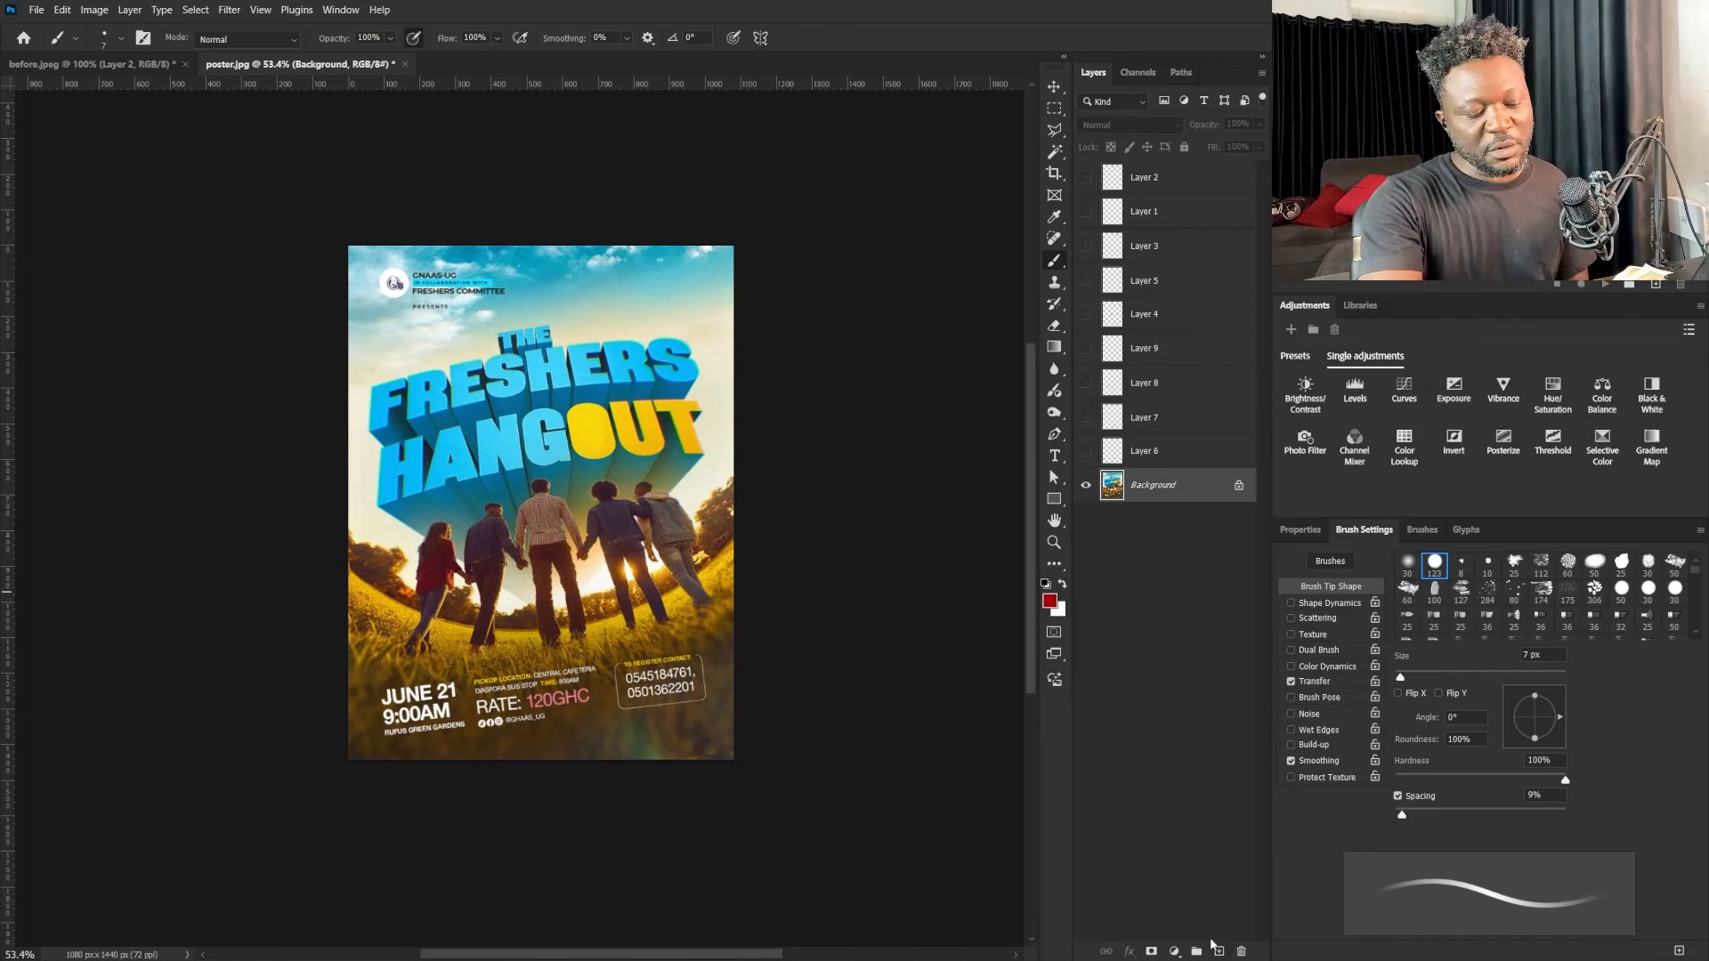
click(1217, 950)
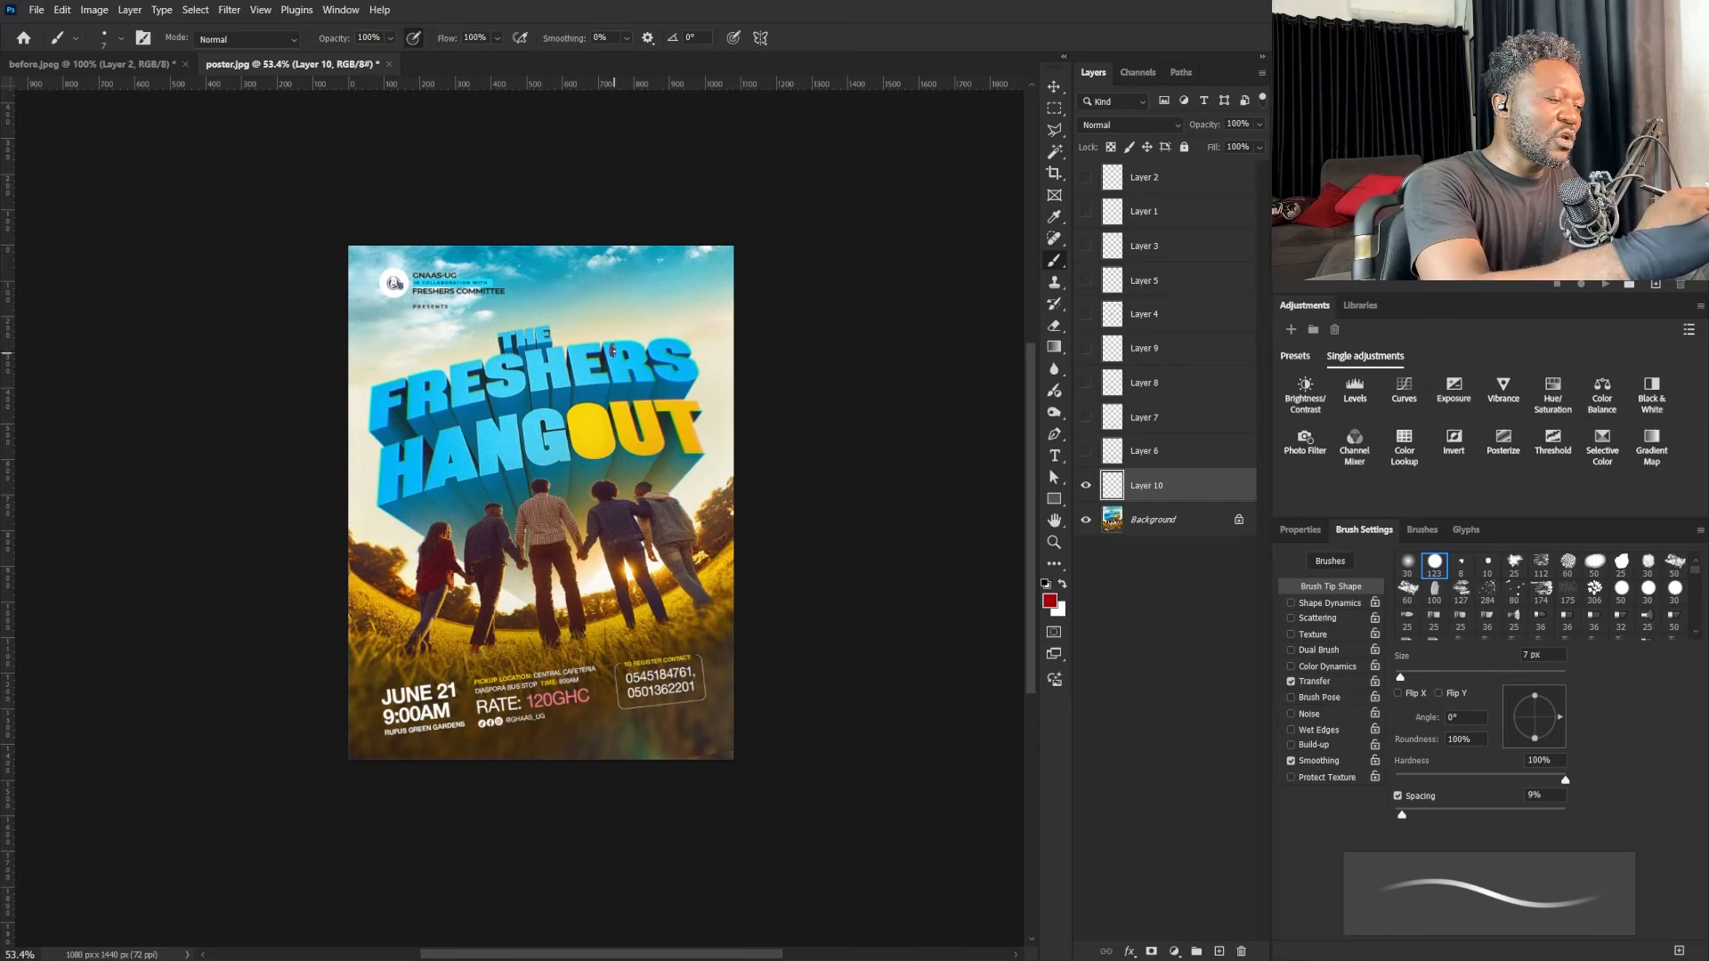
drag(635, 258, 650, 261)
mouse_move(516, 262)
mouse_down()
mouse_move(536, 261)
mouse_move(497, 265)
mouse_up()
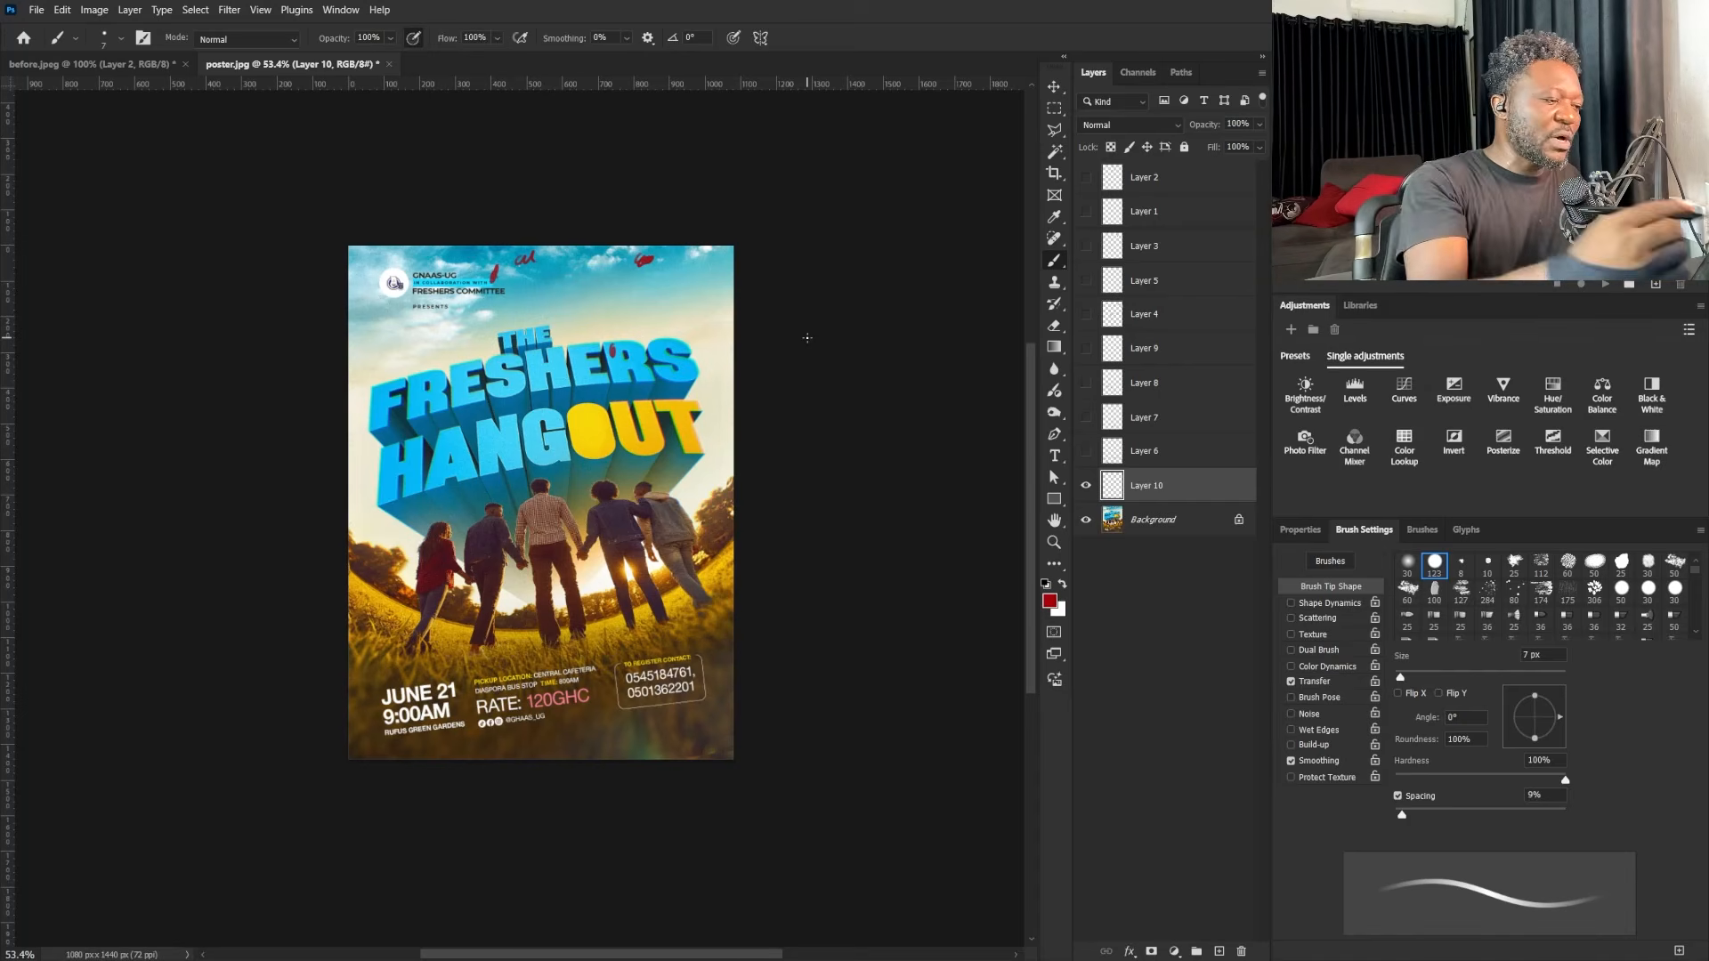
drag(684, 428, 683, 420)
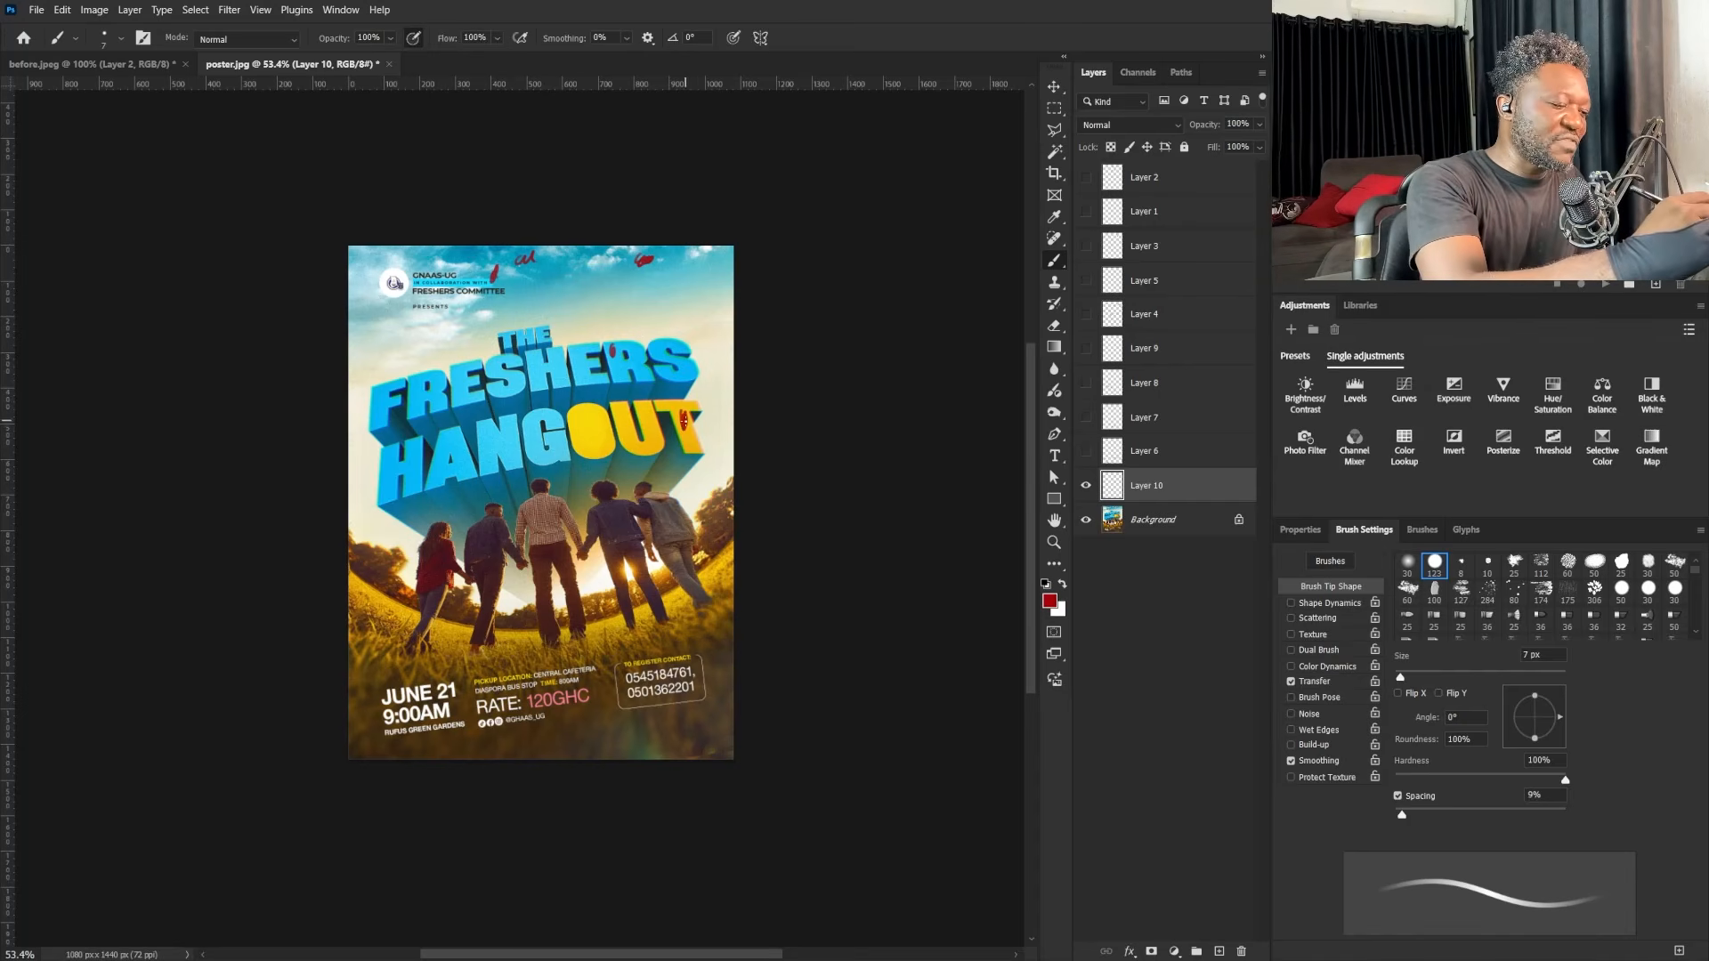
drag(714, 568, 715, 576)
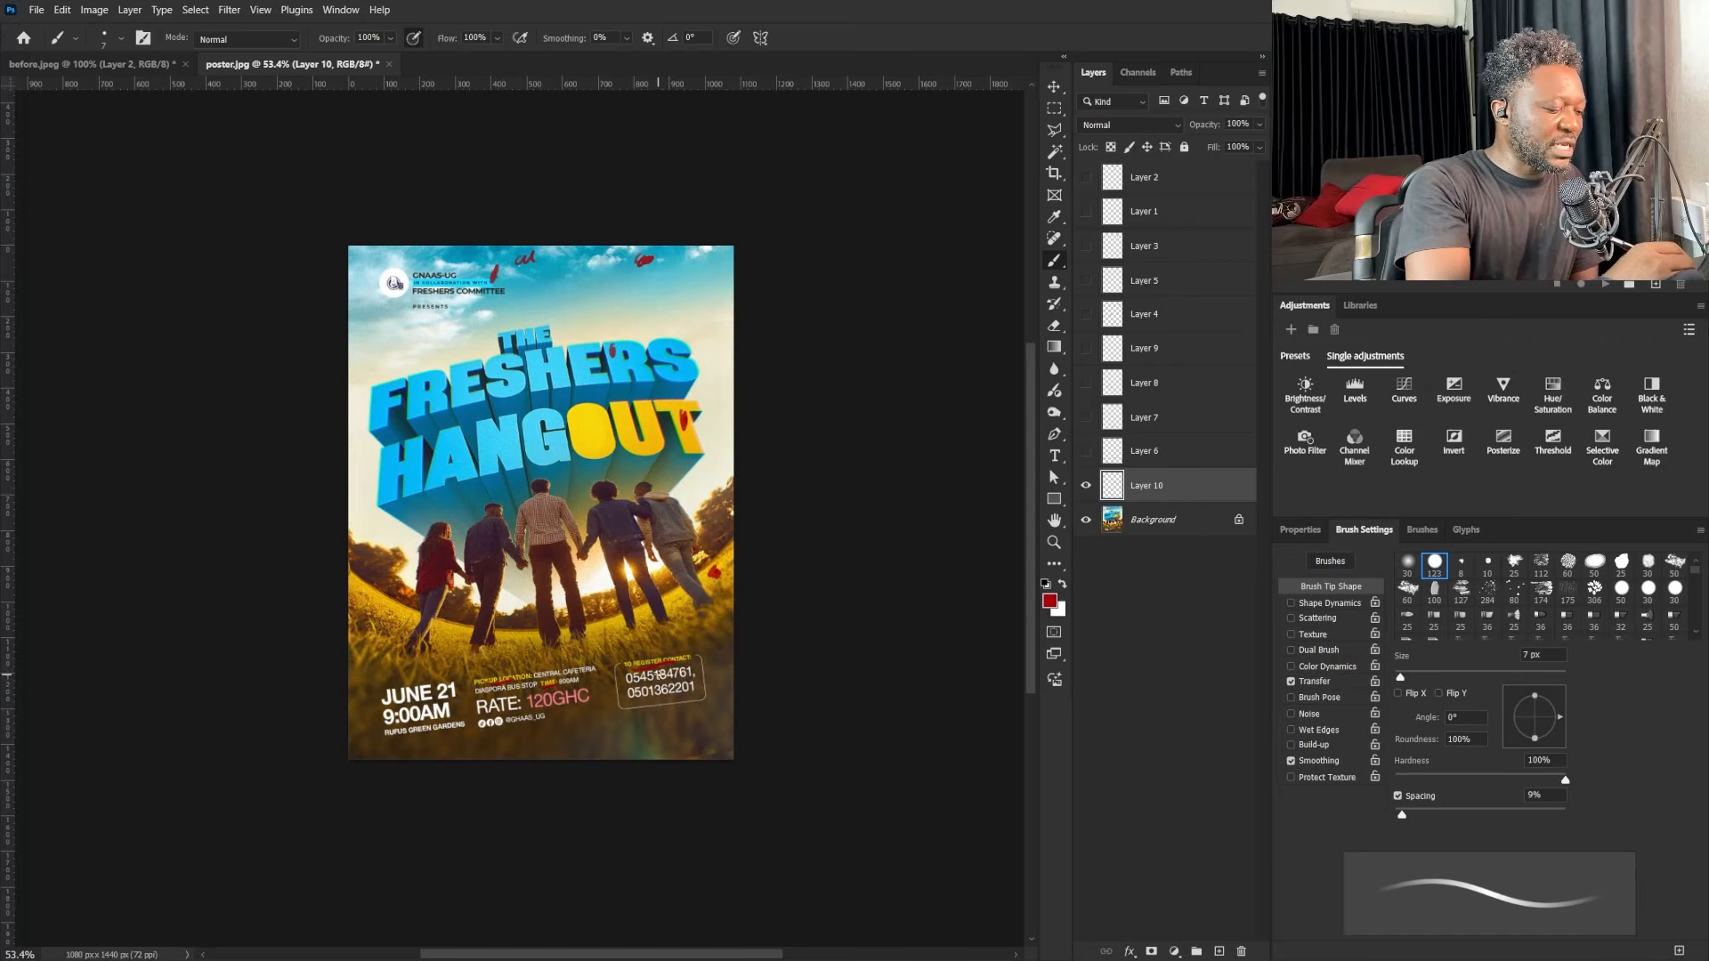
drag(646, 663, 660, 662)
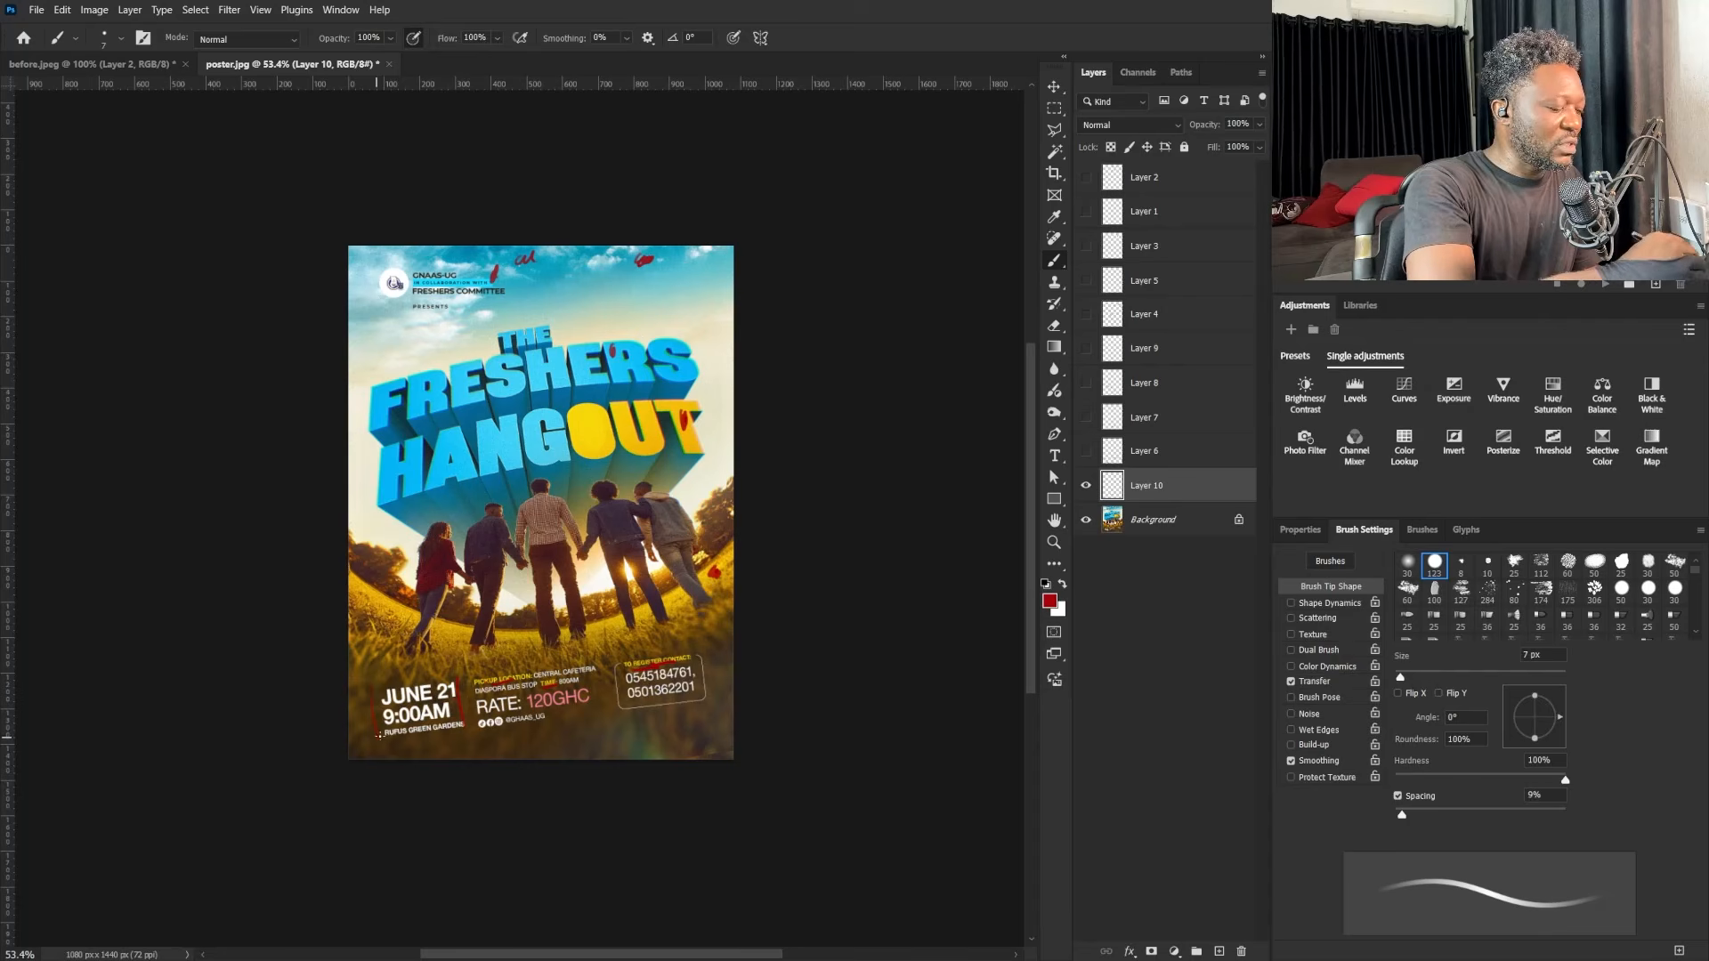
Step: Outline the date, rate and contact blocks in red on the same layer, and hide that layer
mouse_move(378, 735)
mouse_down()
mouse_move(465, 736)
mouse_move(463, 684)
mouse_move(373, 687)
mouse_up()
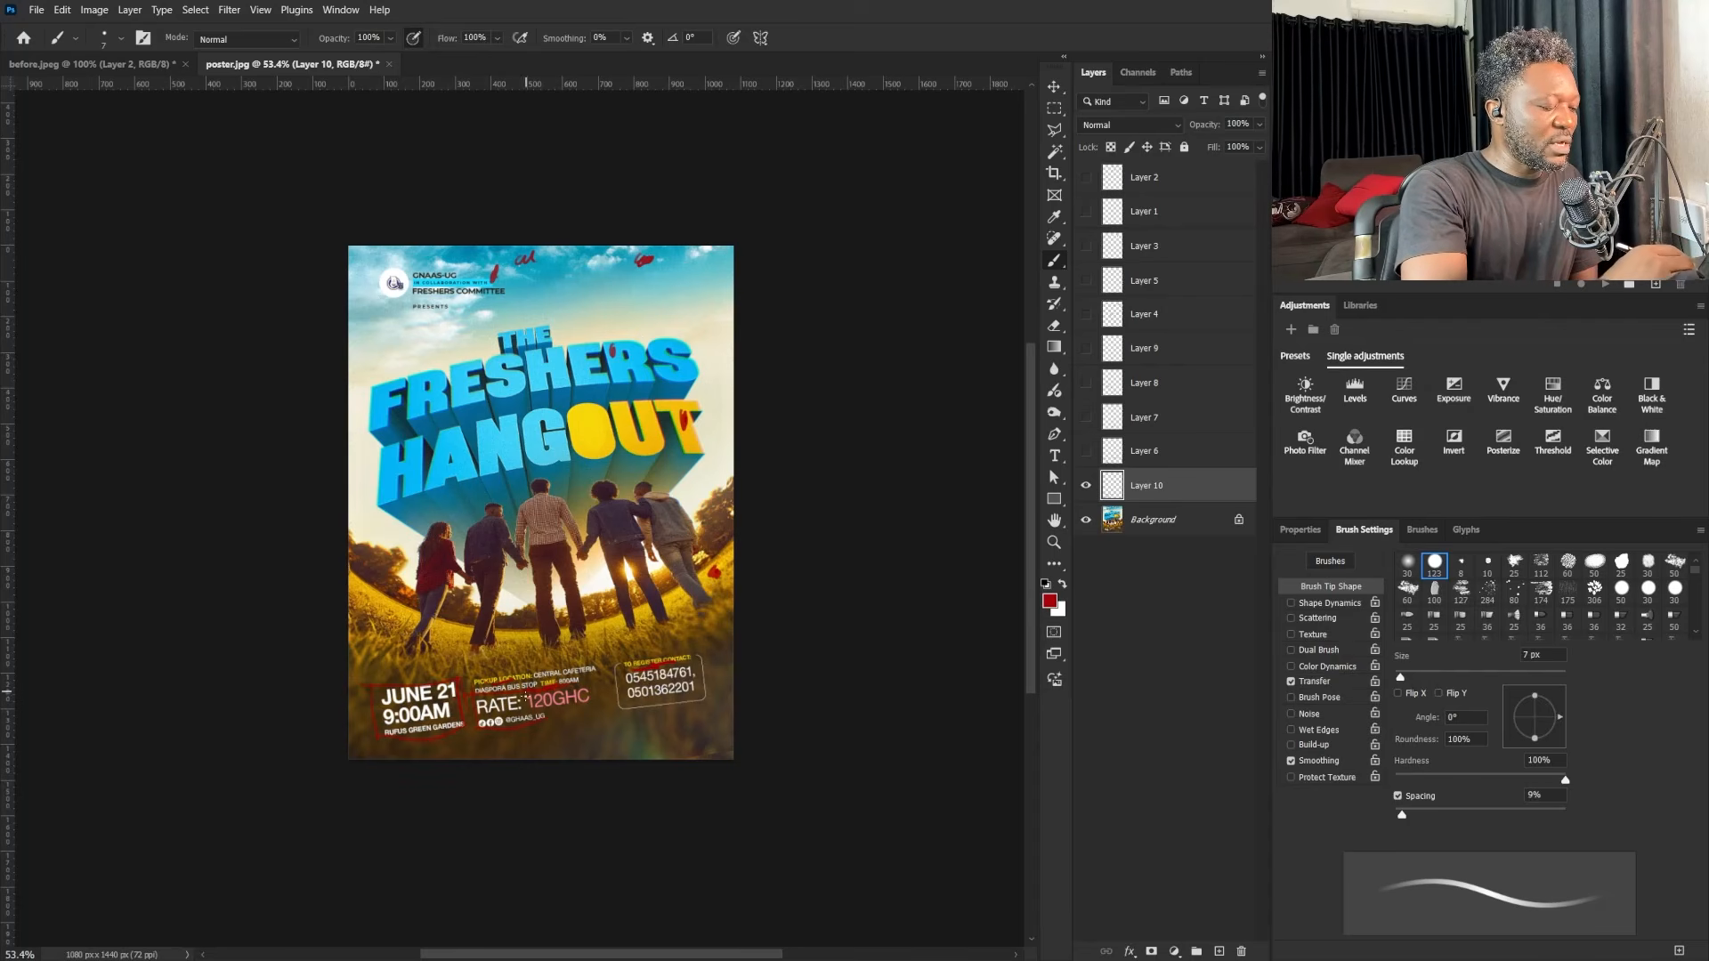
mouse_move(539, 716)
mouse_down()
mouse_move(583, 672)
mouse_move(692, 667)
mouse_move(622, 673)
mouse_move(626, 697)
mouse_move(694, 686)
mouse_move(611, 671)
mouse_move(689, 664)
mouse_move(697, 692)
mouse_move(623, 693)
mouse_move(622, 672)
mouse_move(692, 687)
mouse_up()
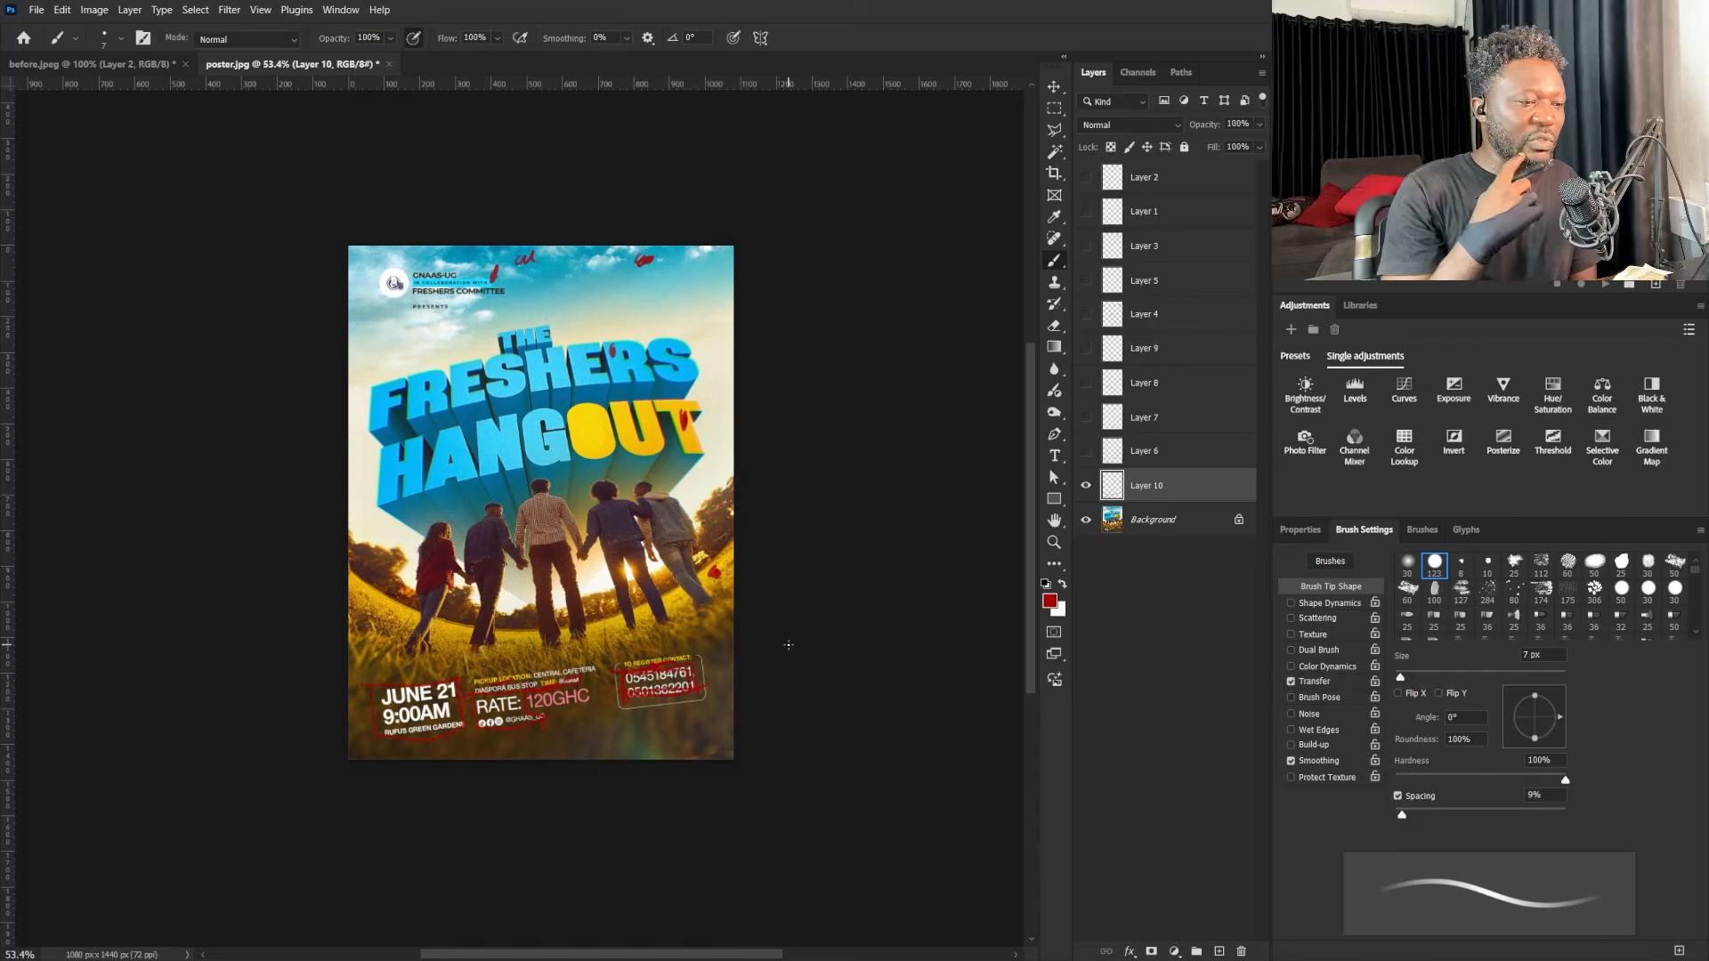
click(1086, 485)
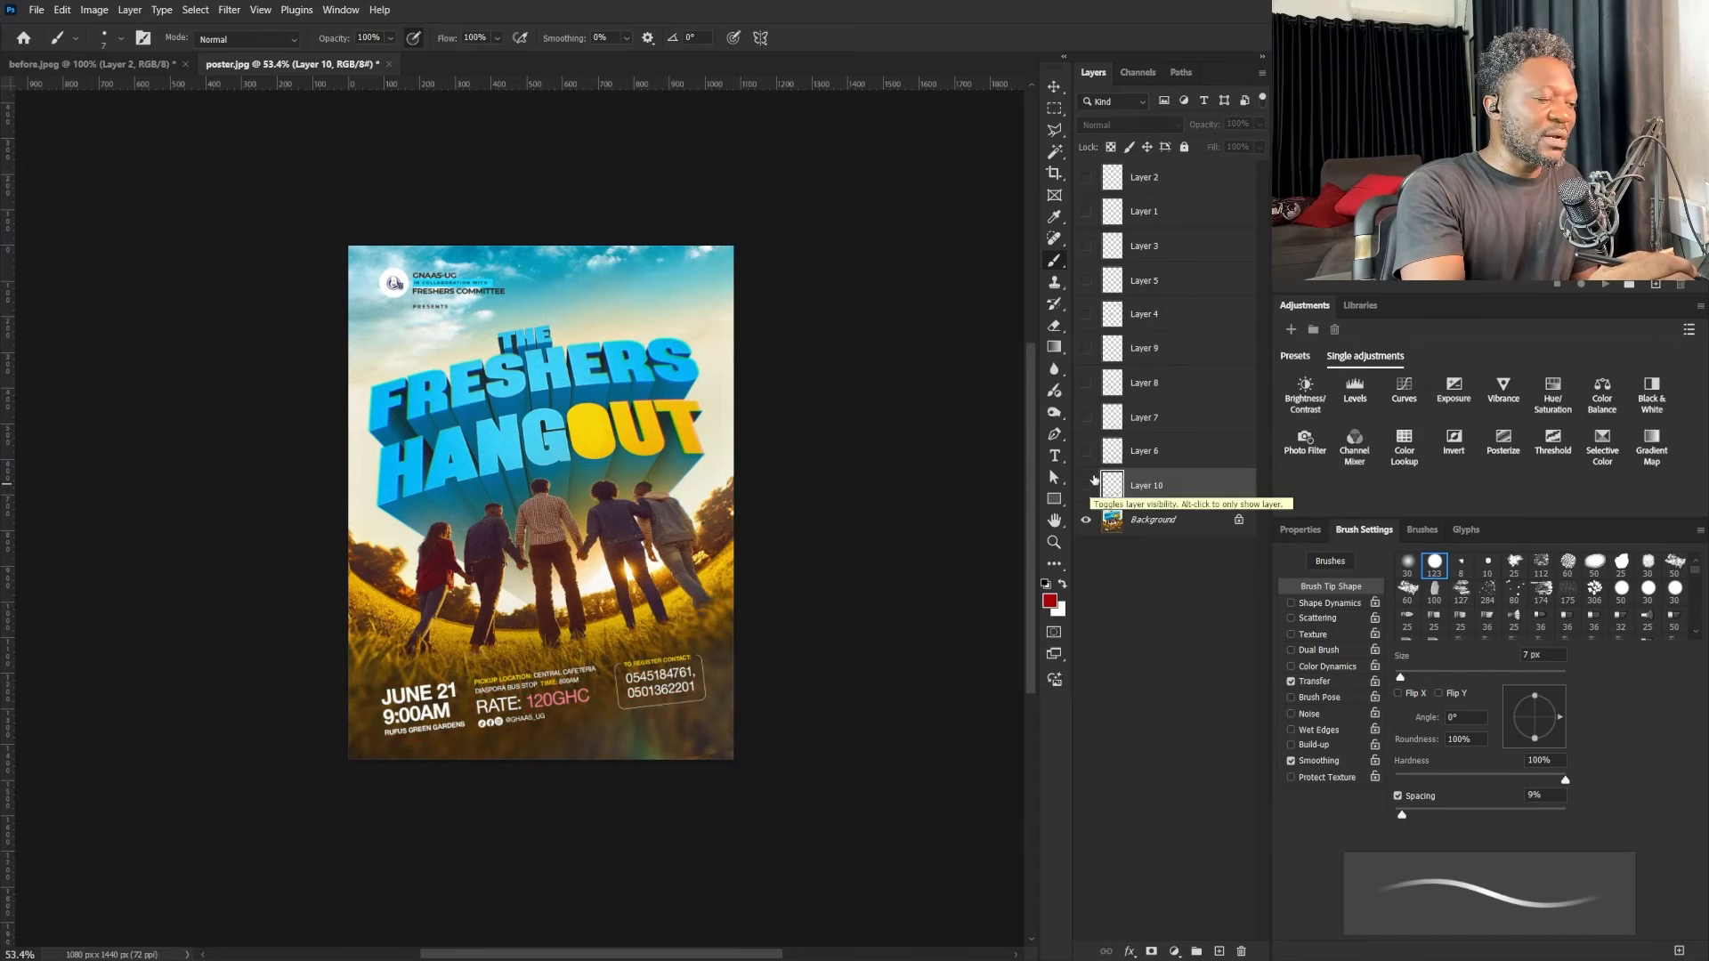
Step: Add a layer above the hidden block outlines and draw a slanted red frame with repeated strokes around the contact box
click(1219, 951)
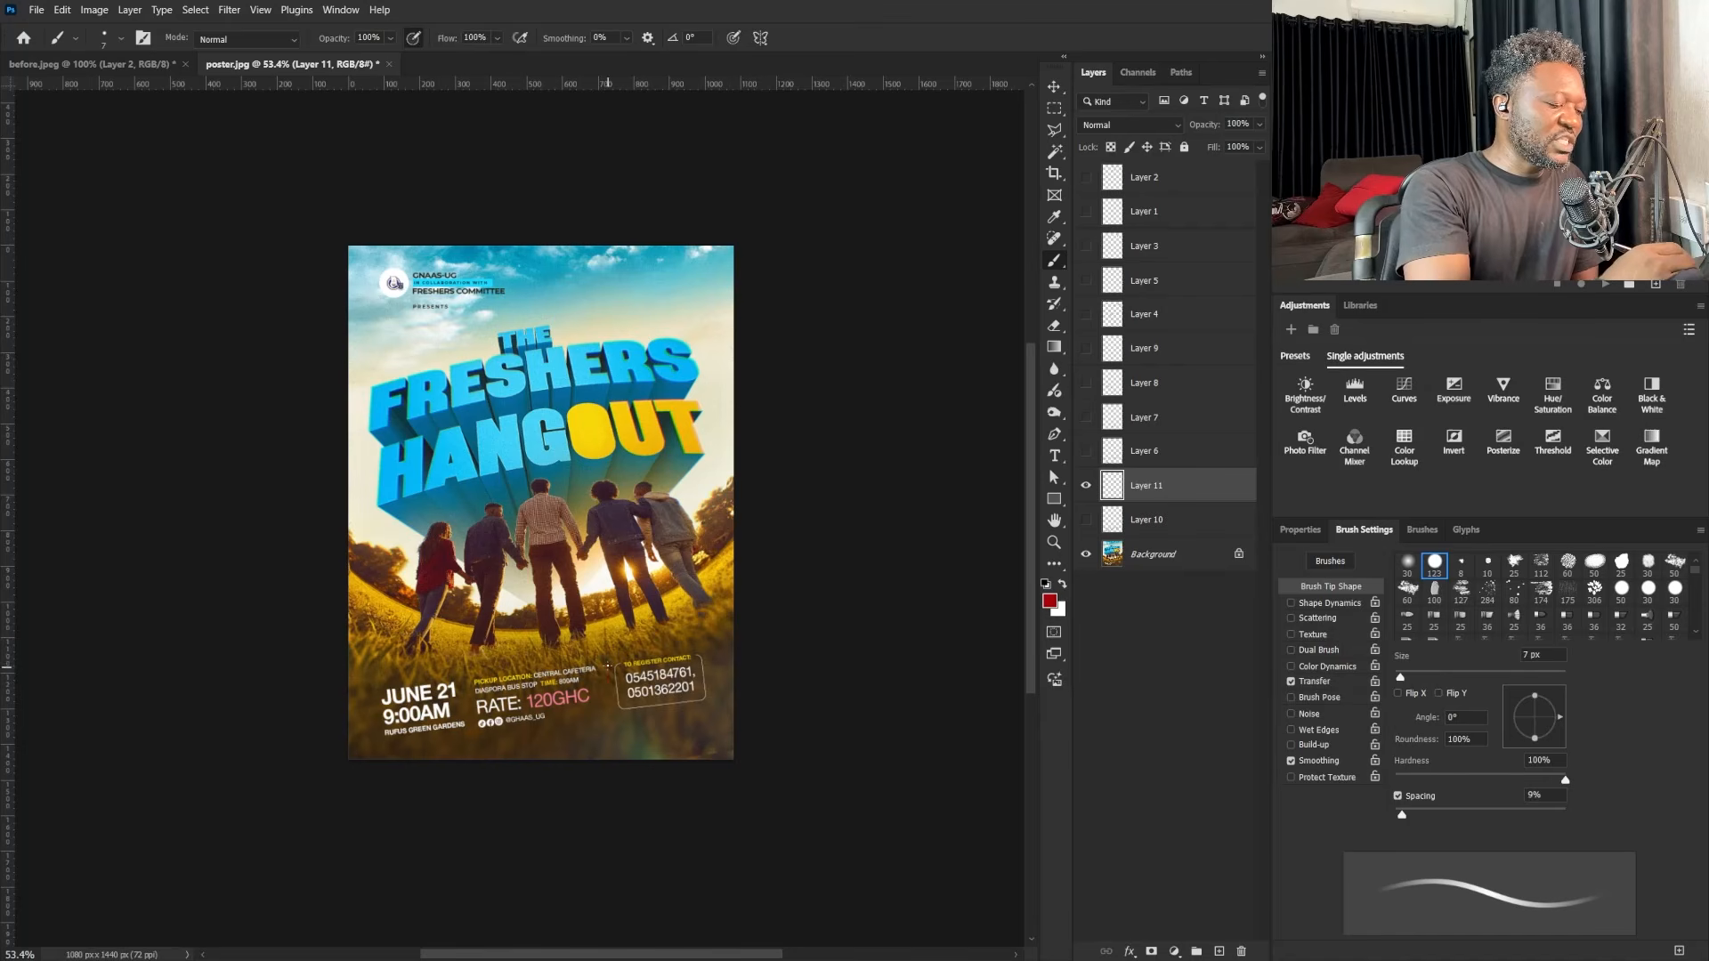
drag(630, 720, 719, 688)
mouse_move(616, 657)
mouse_down()
mouse_move(706, 643)
mouse_move(706, 696)
mouse_up()
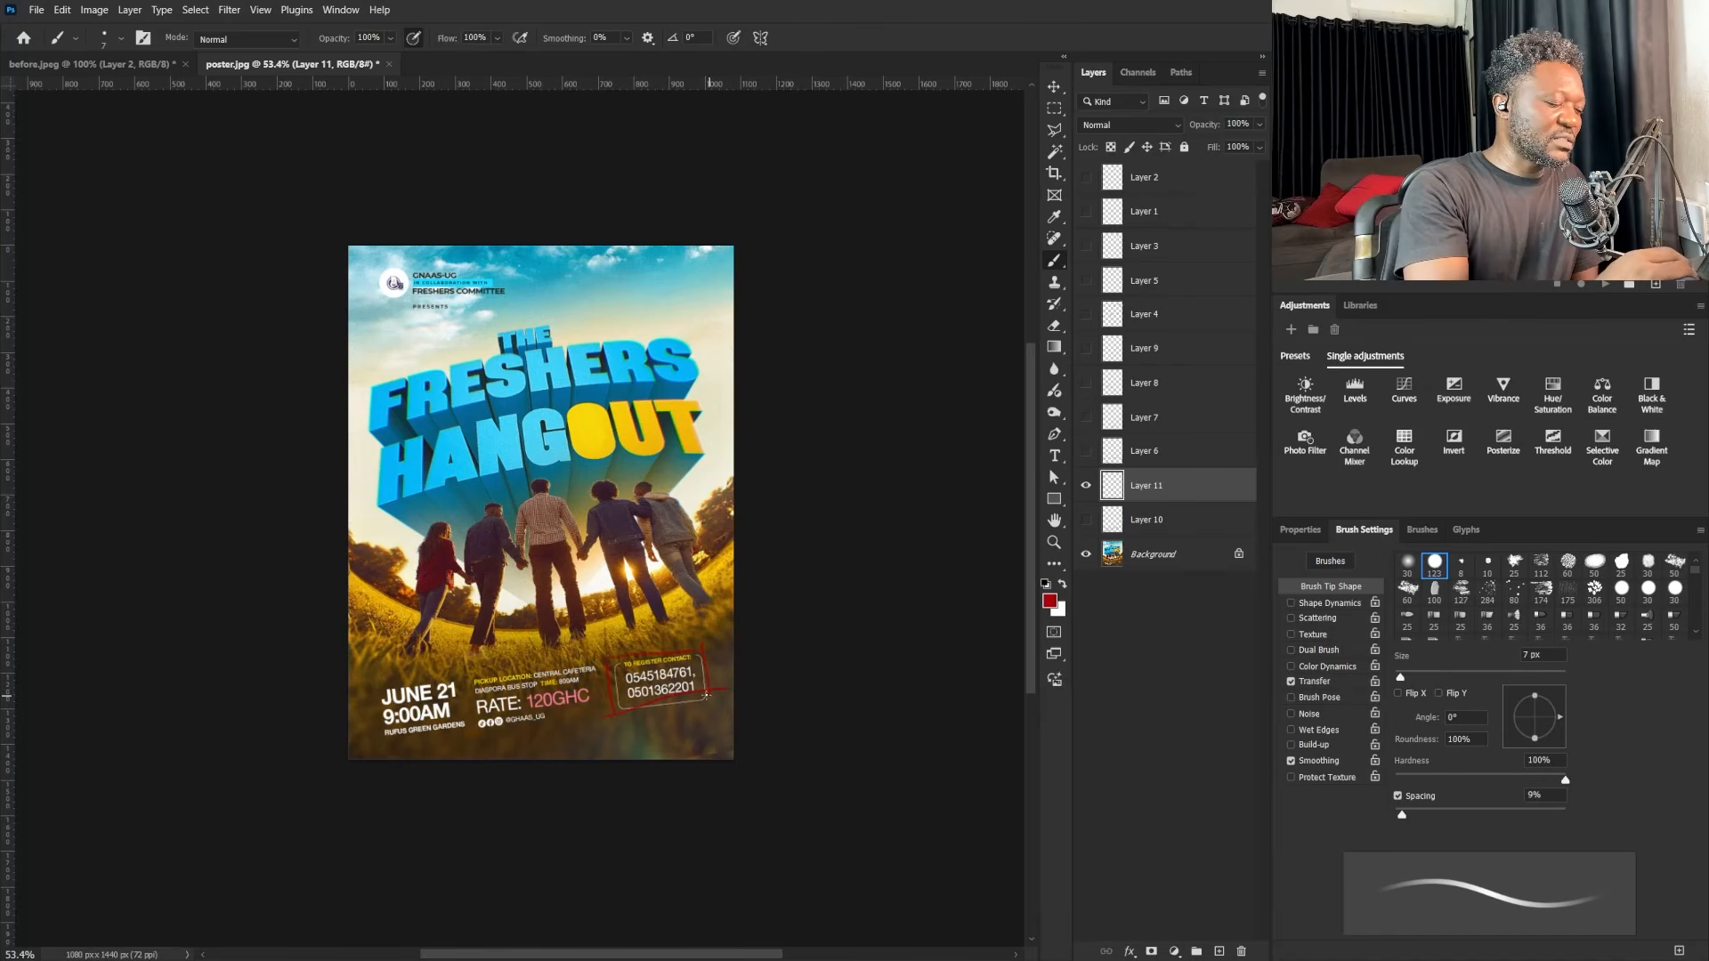
mouse_move(608, 659)
mouse_down()
mouse_move(617, 712)
mouse_move(720, 703)
mouse_move(687, 644)
mouse_move(705, 703)
mouse_up()
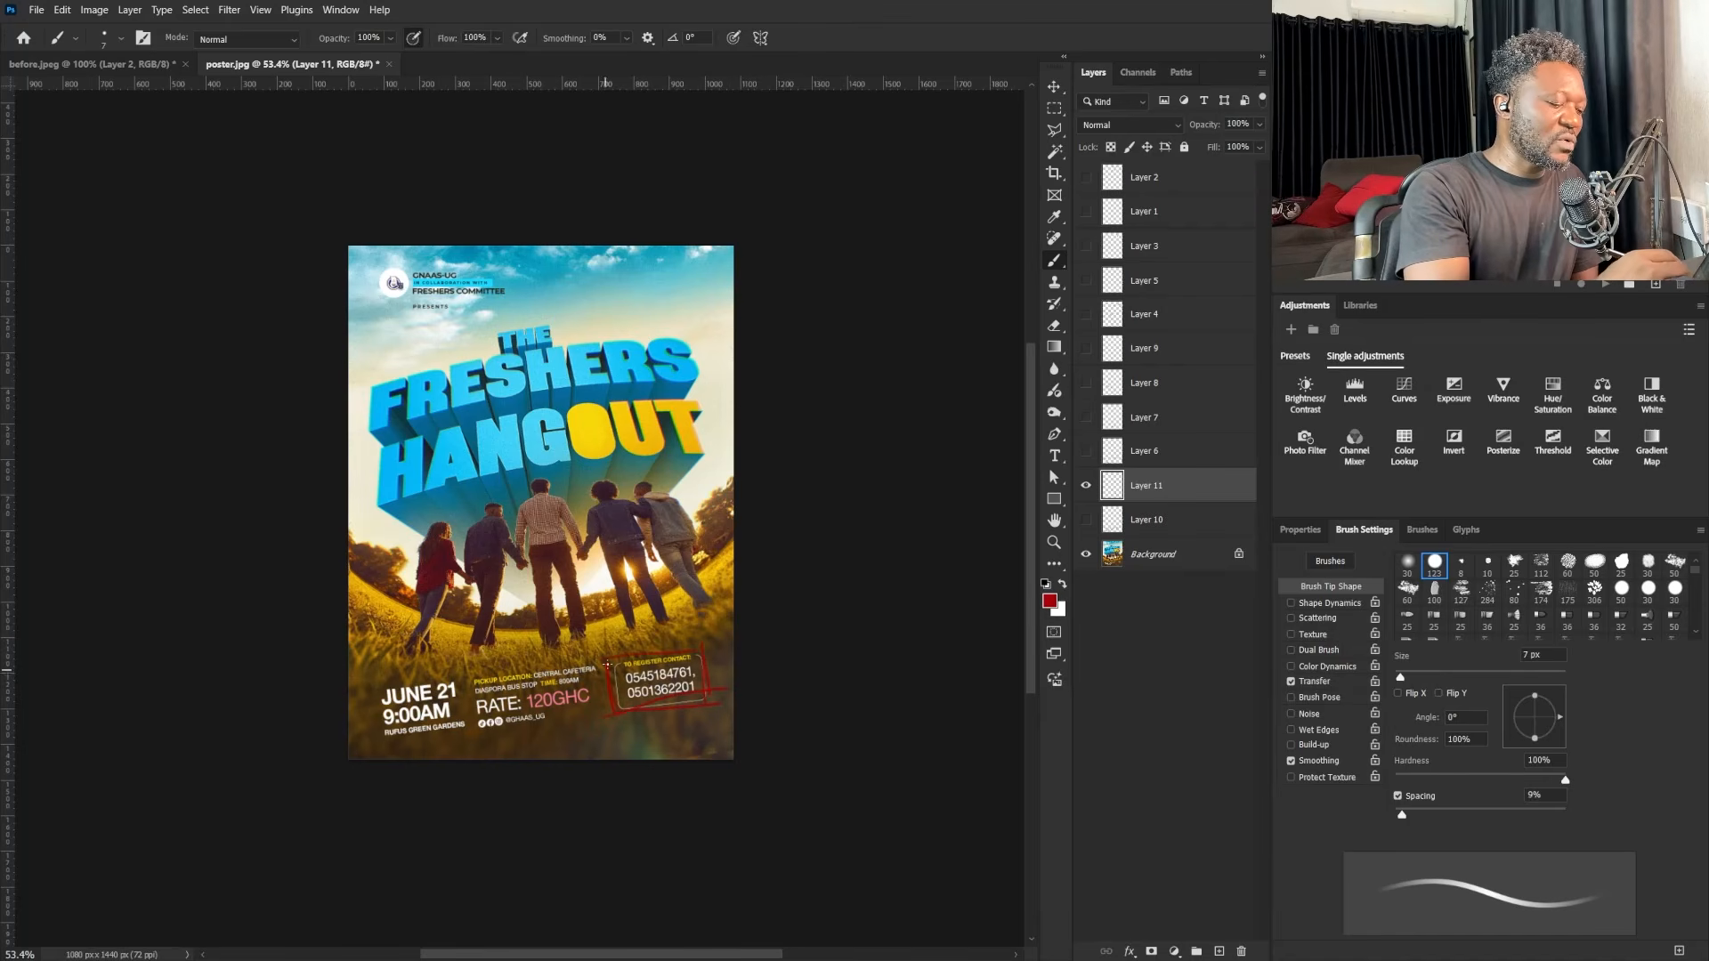